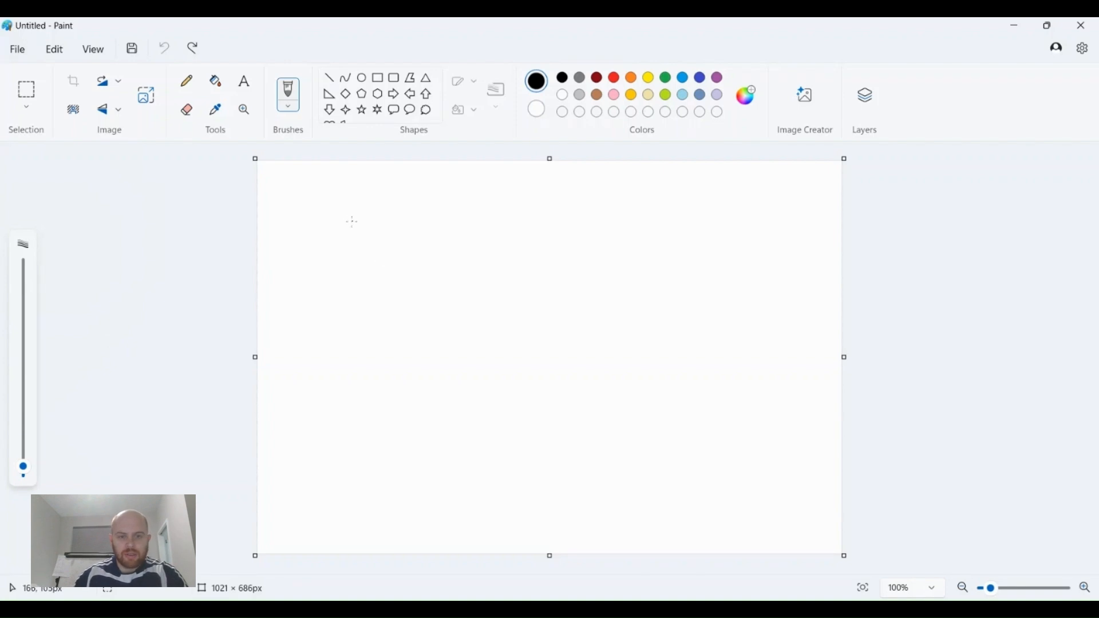
# Pencil-sketch three page rectangles, with a small labelled form box inside the top-left one.
pyautogui.moveTo(368, 205)
pyautogui.mouseDown()
pyautogui.moveTo(371, 353)
pyautogui.moveTo(465, 350)
pyautogui.moveTo(482, 307)
pyautogui.moveTo(483, 192)
pyautogui.moveTo(366, 205)
pyautogui.mouseUp()
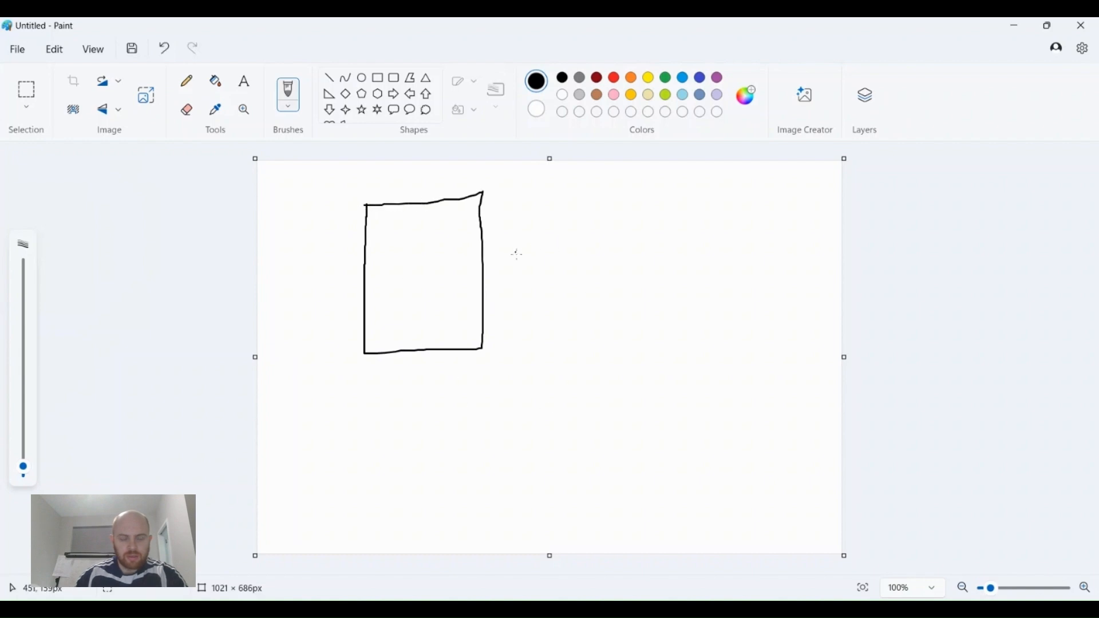
pyautogui.moveTo(561, 202)
pyautogui.mouseDown()
pyautogui.moveTo(564, 345)
pyautogui.moveTo(669, 331)
pyautogui.moveTo(686, 262)
pyautogui.moveTo(664, 217)
pyautogui.moveTo(553, 215)
pyautogui.mouseUp()
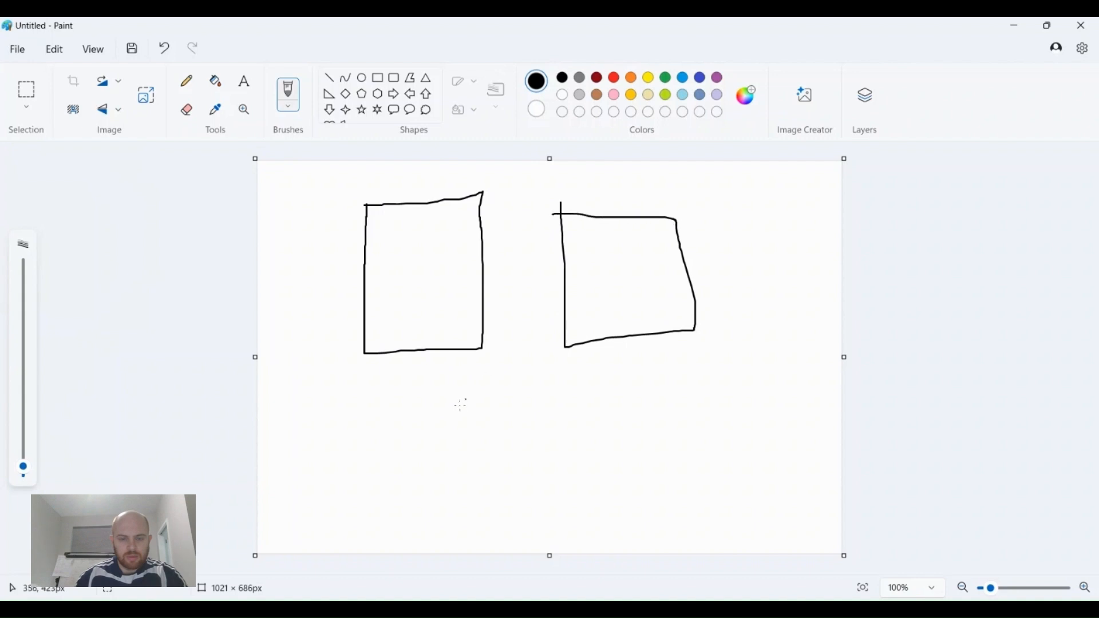
pyautogui.moveTo(380, 403)
pyautogui.mouseDown()
pyautogui.moveTo(371, 532)
pyautogui.moveTo(458, 524)
pyautogui.moveTo(479, 465)
pyautogui.moveTo(469, 382)
pyautogui.moveTo(385, 387)
pyautogui.moveTo(377, 408)
pyautogui.mouseUp()
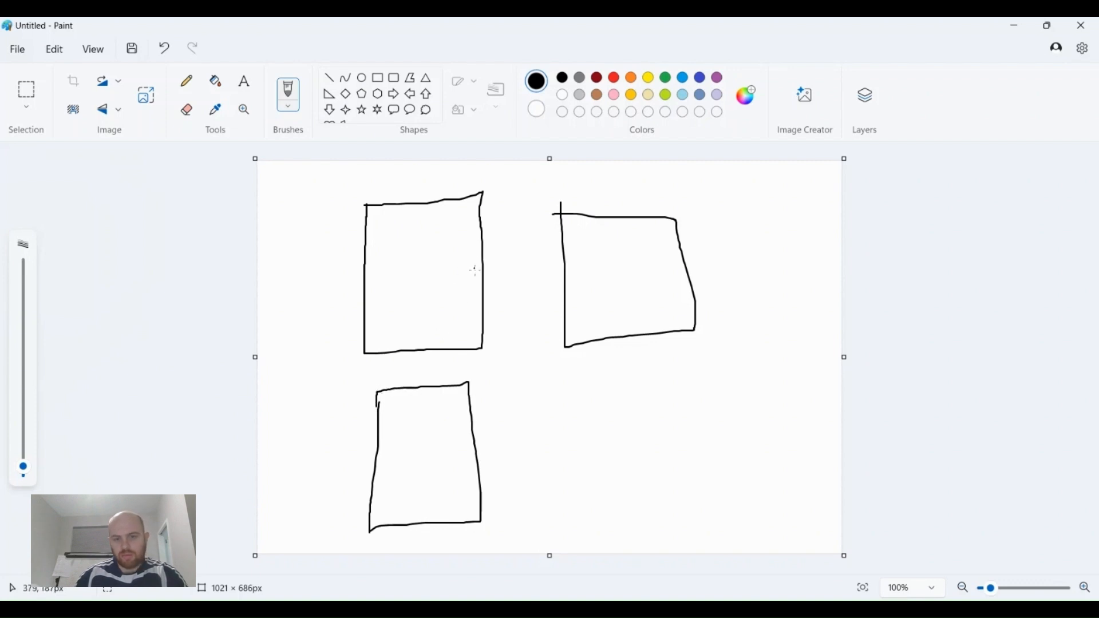
pyautogui.moveTo(384, 274)
pyautogui.mouseDown()
pyautogui.moveTo(384, 303)
pyautogui.moveTo(444, 309)
pyautogui.moveTo(440, 263)
pyautogui.moveTo(388, 264)
pyautogui.moveTo(427, 293)
pyautogui.mouseUp()
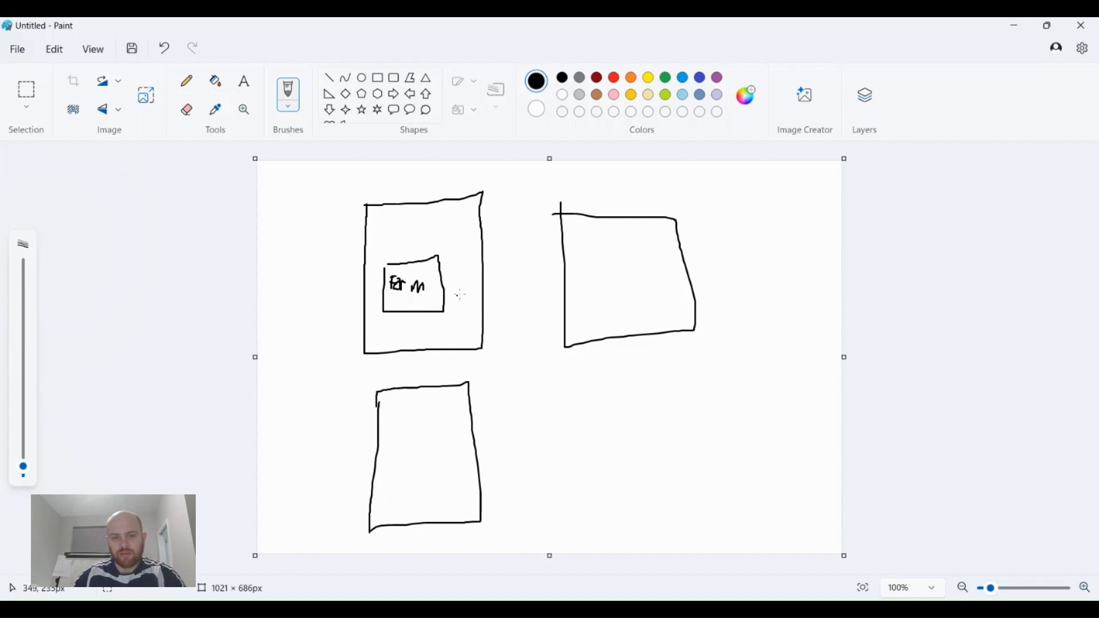
# Draw arrows chaining page one to two to three, and a labelled 'Tran' box in the bottom page.
pyautogui.moveTo(473, 279)
pyautogui.mouseDown()
pyautogui.moveTo(554, 272)
pyautogui.moveTo(546, 282)
pyautogui.moveTo(607, 304)
pyautogui.moveTo(662, 301)
pyautogui.moveTo(657, 253)
pyautogui.moveTo(593, 257)
pyautogui.moveTo(590, 272)
pyautogui.moveTo(616, 285)
pyautogui.mouseUp()
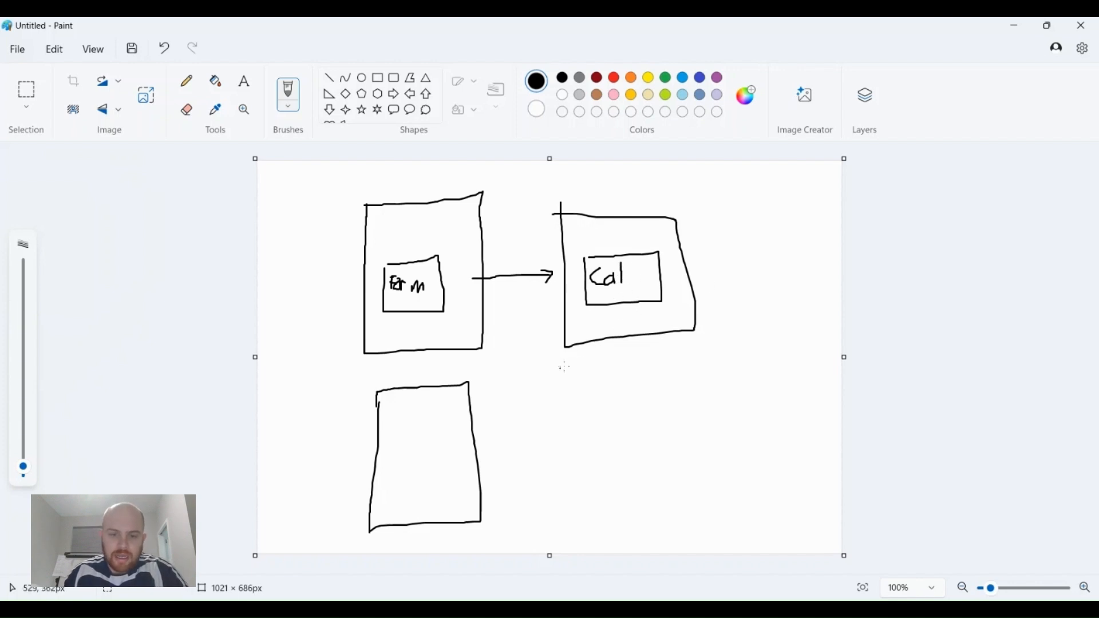
pyautogui.moveTo(580, 329)
pyautogui.mouseDown()
pyautogui.moveTo(468, 371)
pyautogui.moveTo(479, 378)
pyautogui.mouseUp()
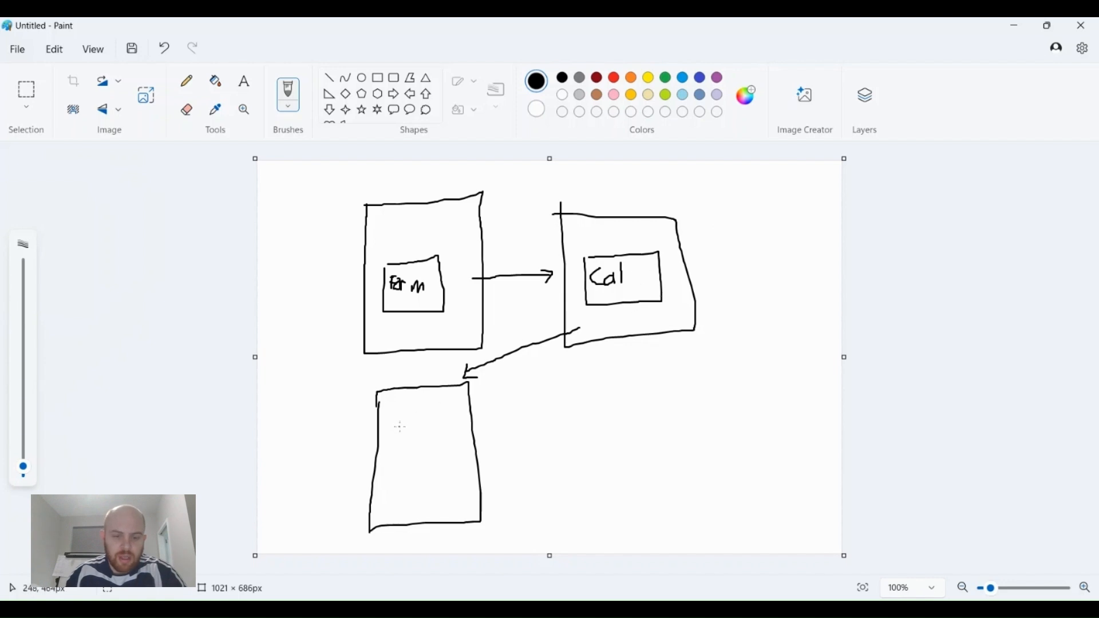
pyautogui.moveTo(398, 438)
pyautogui.mouseDown()
pyautogui.moveTo(397, 478)
pyautogui.moveTo(461, 473)
pyautogui.moveTo(459, 437)
pyautogui.moveTo(407, 432)
pyautogui.mouseUp()
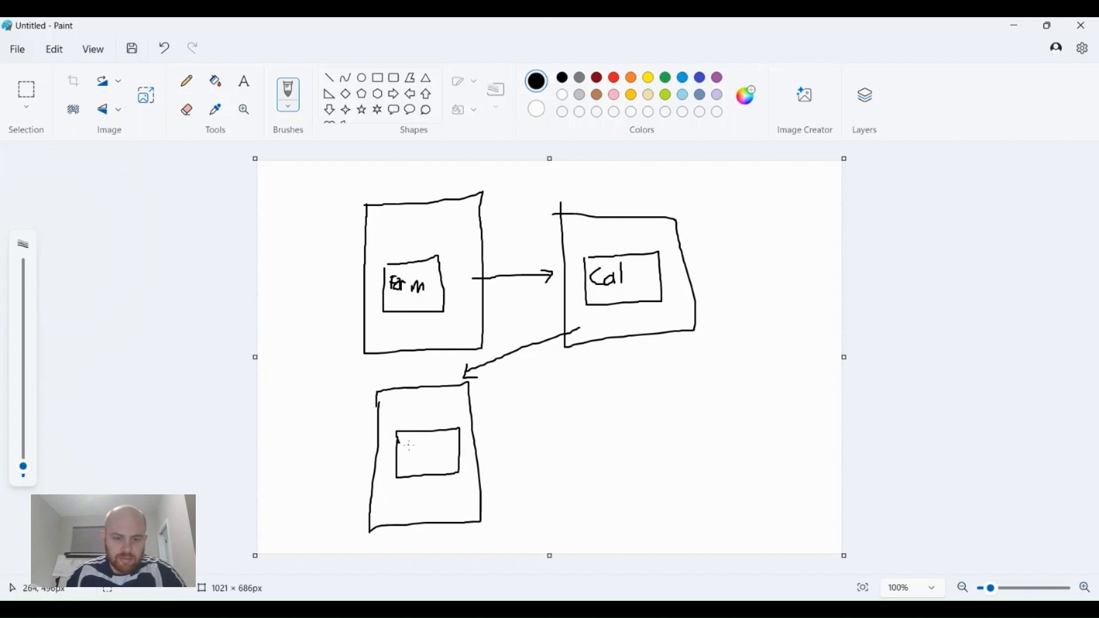
pyautogui.moveTo(419, 456)
pyautogui.mouseDown()
pyautogui.moveTo(443, 444)
pyautogui.moveTo(458, 453)
pyautogui.mouseUp()
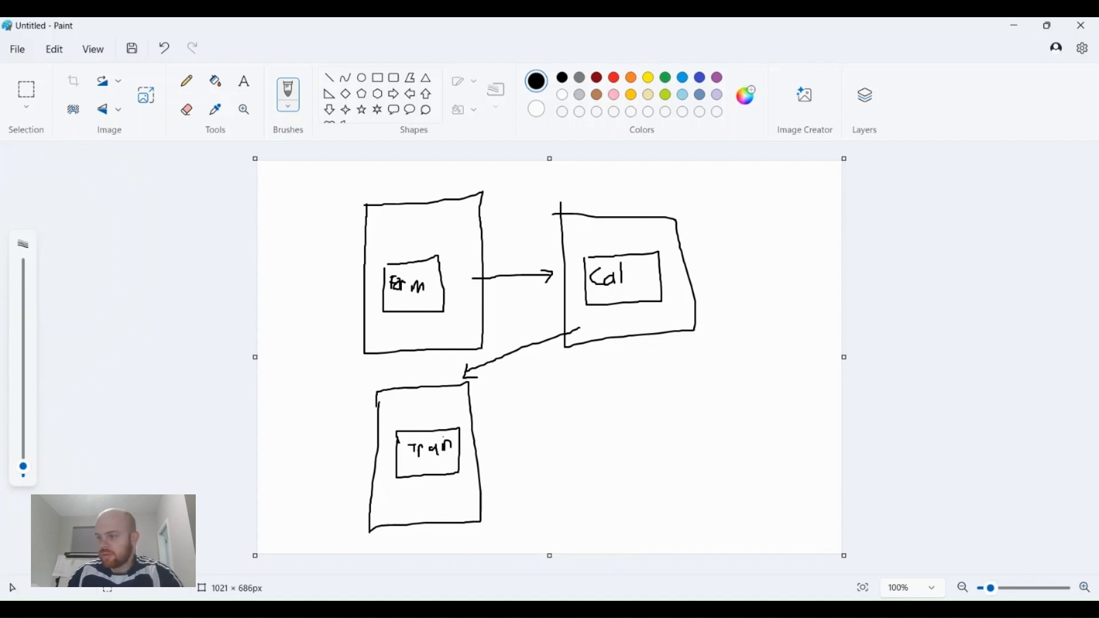
# Switch from Paint to the browser showing the Tracer Innovations Funnels page.
pyautogui.hotkey('alt', 'Tab')
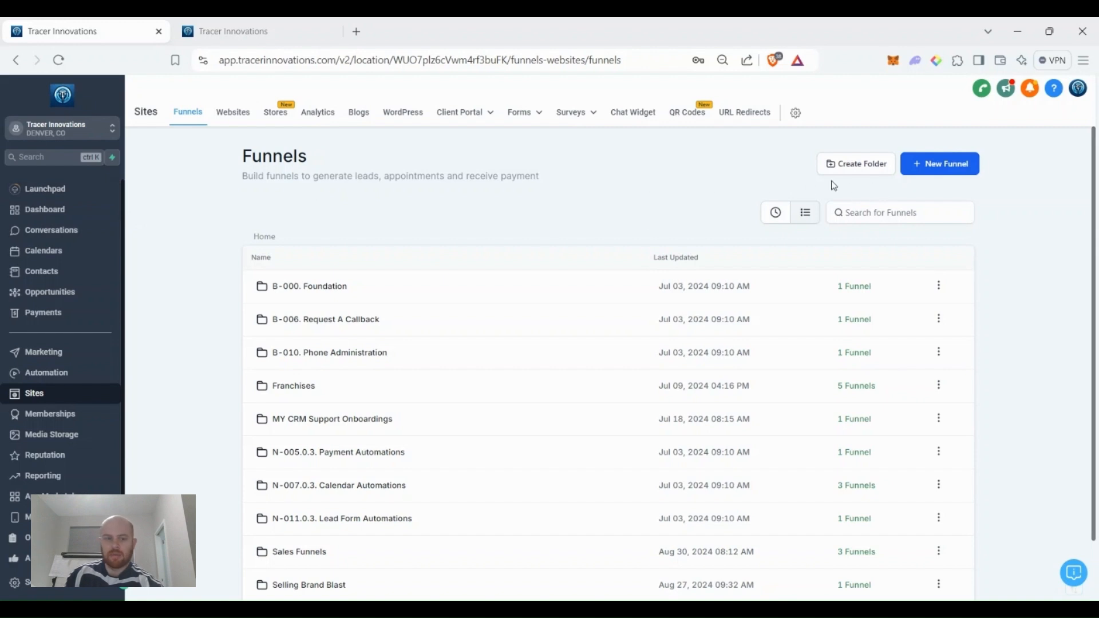
# Create a new funnel folder named 'Training sign up funnels'.
pyautogui.click(853, 167)
pyautogui.click(479, 346)
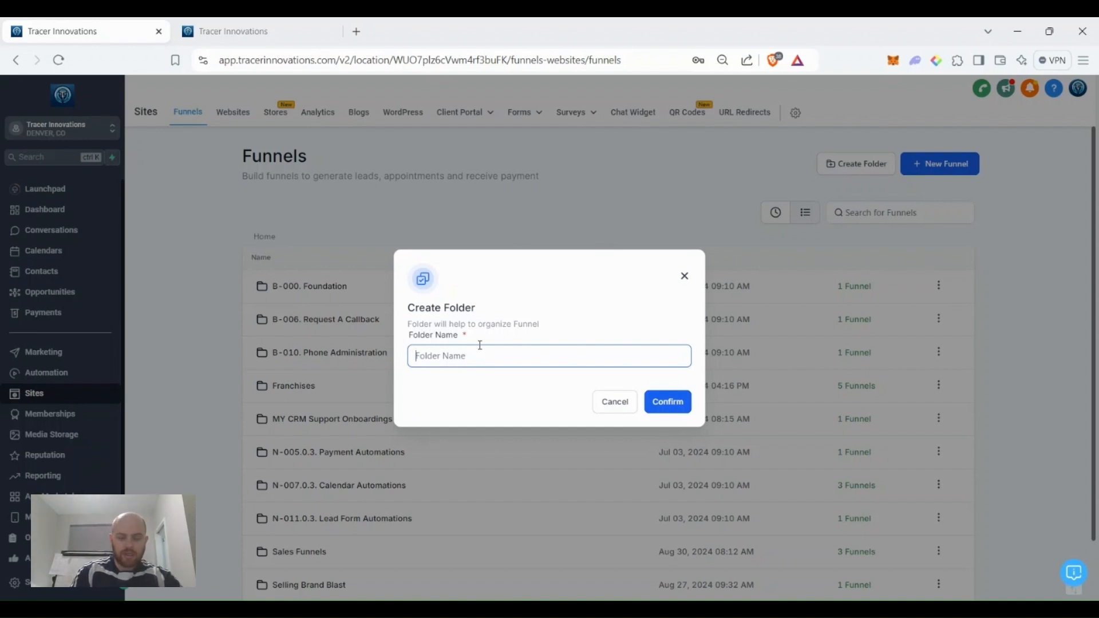
pyautogui.write('Training si')
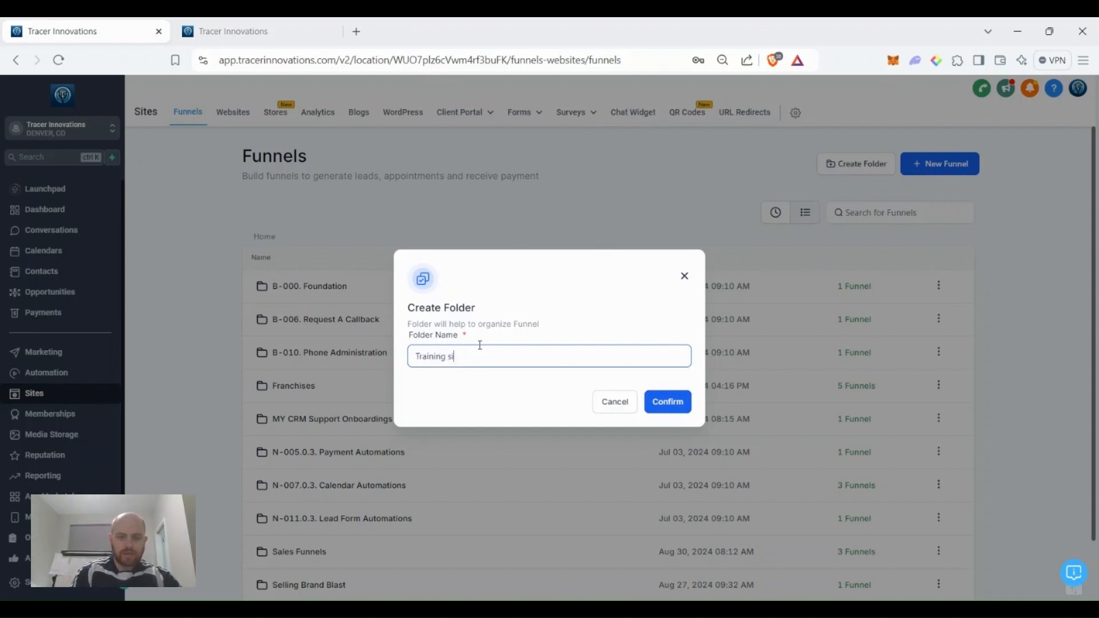
pyautogui.write('gn up funnels')
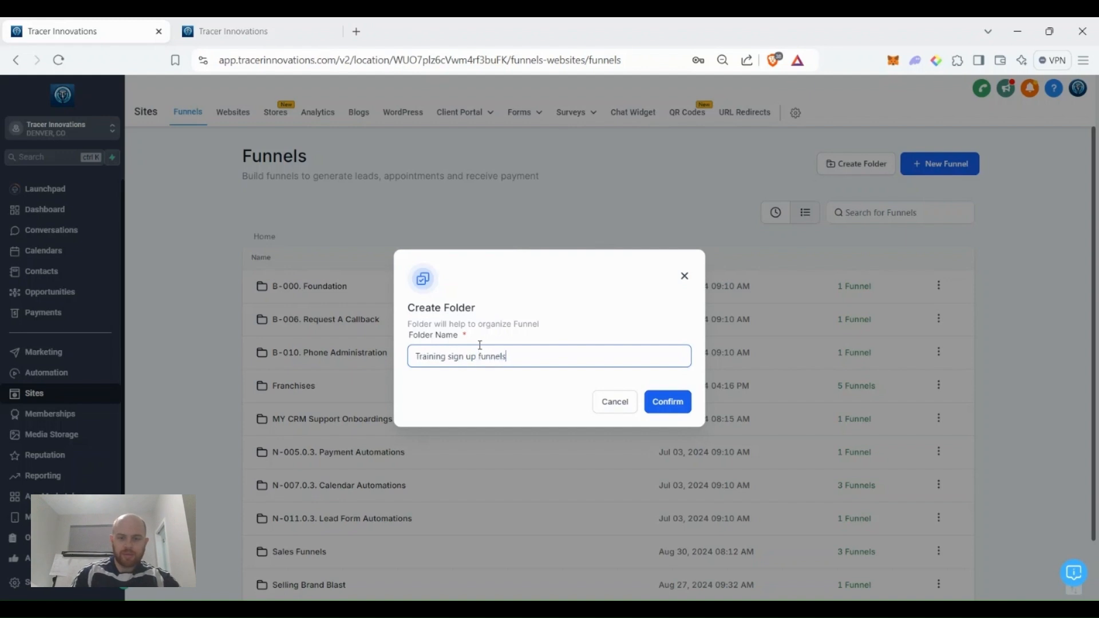
pyautogui.click(658, 401)
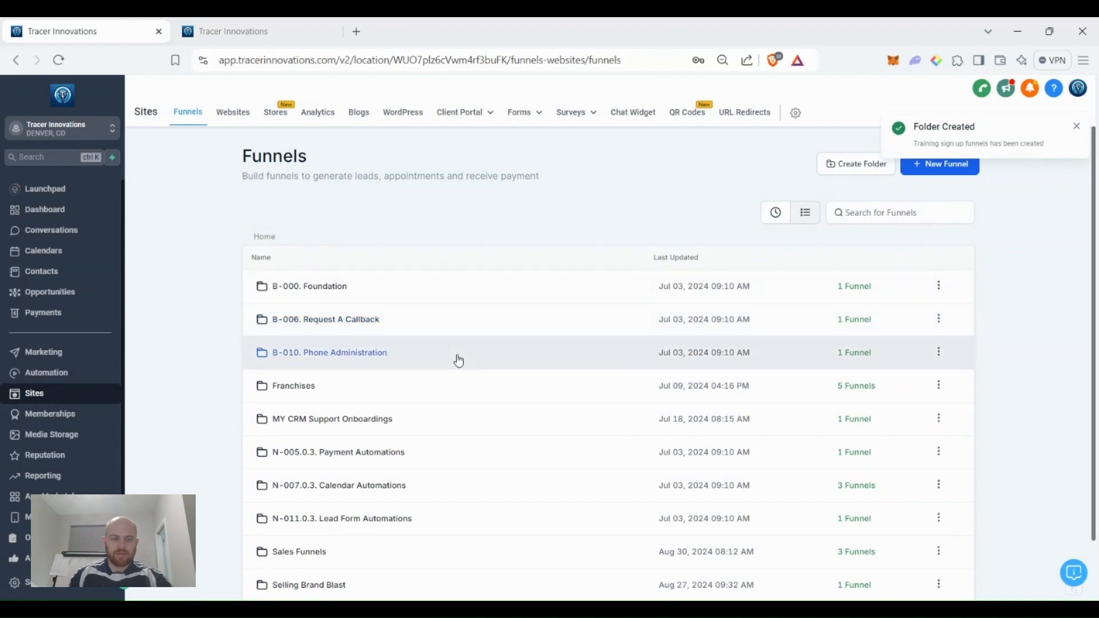
# Open the 'Training sign up funnels' folder from page 2 of the folder list.
pyautogui.scroll(-2, 456, 357)
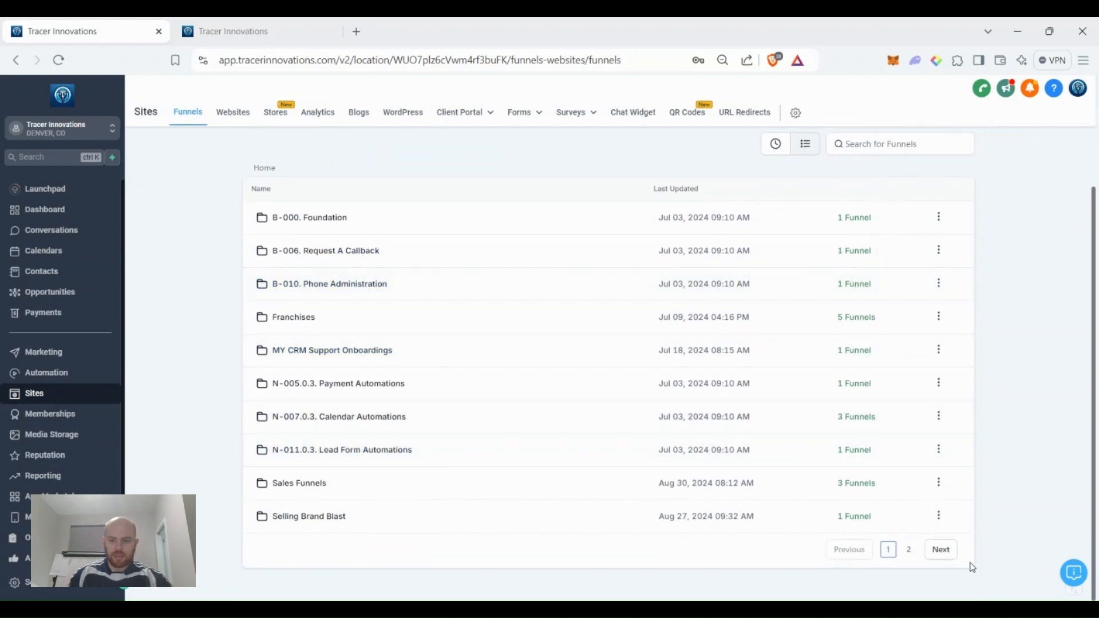
pyautogui.click(944, 552)
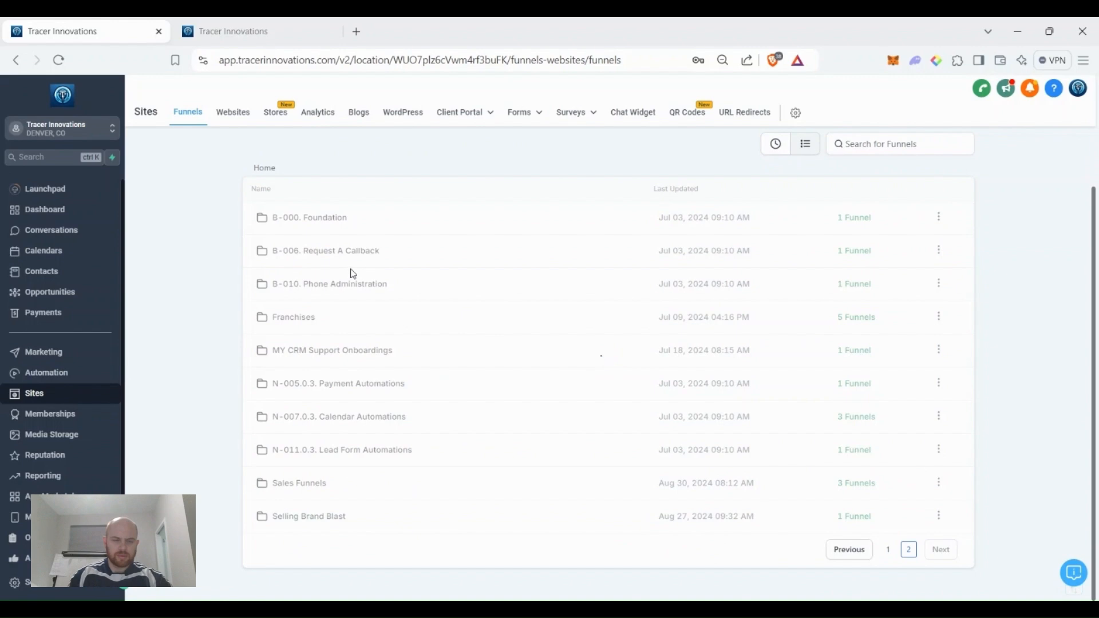
pyautogui.click(355, 217)
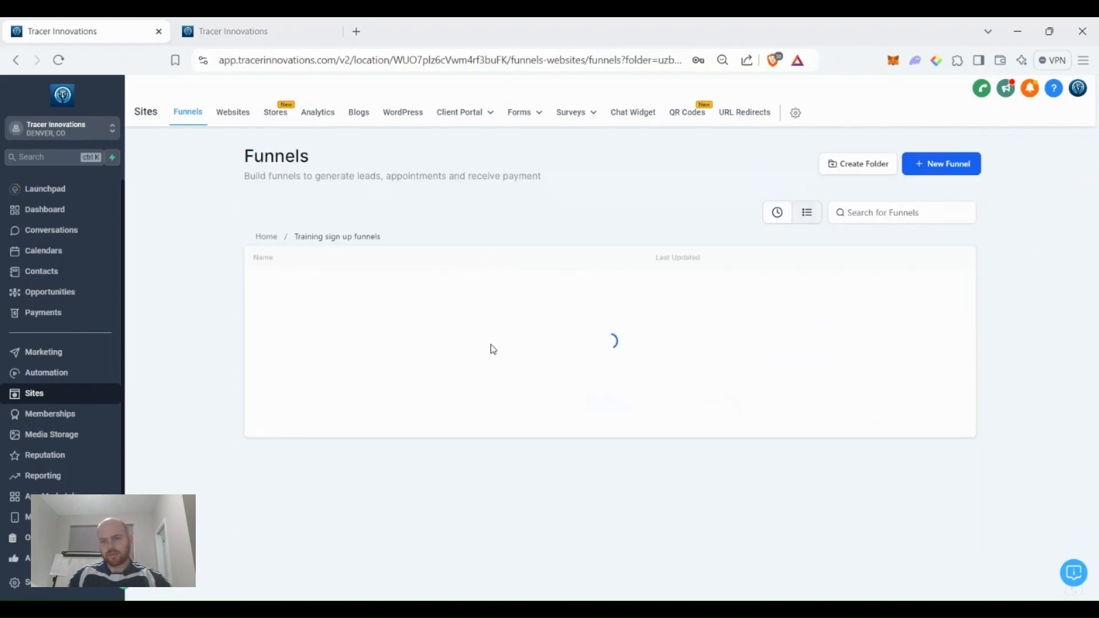
# Create a blank funnel named 'Training Sign up Funnel' in this folder.
pyautogui.click(610, 400)
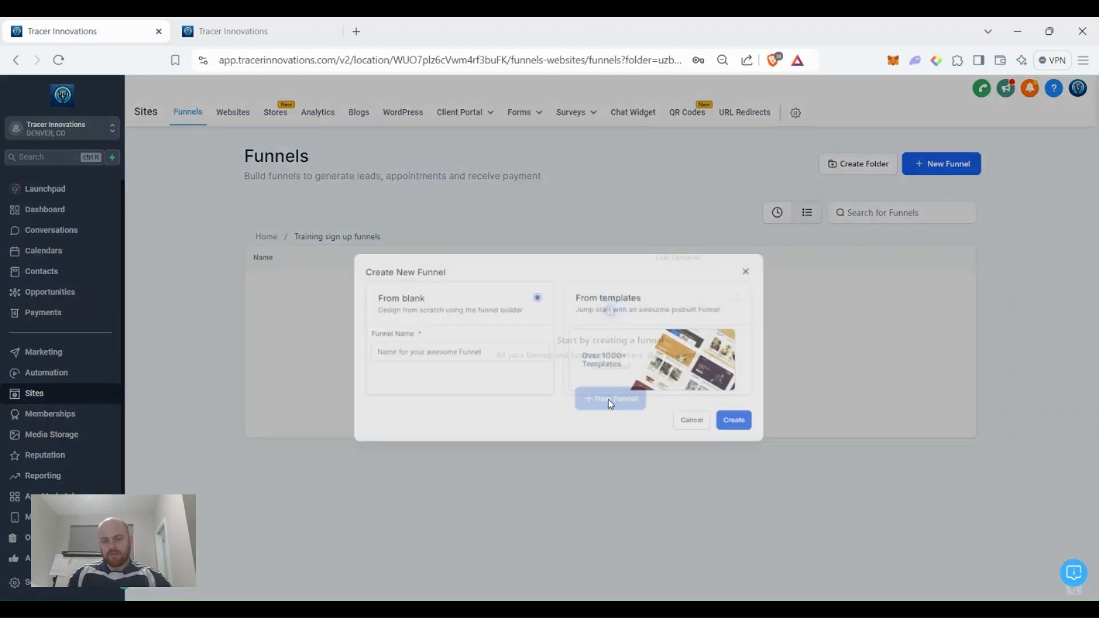
pyautogui.click(398, 341)
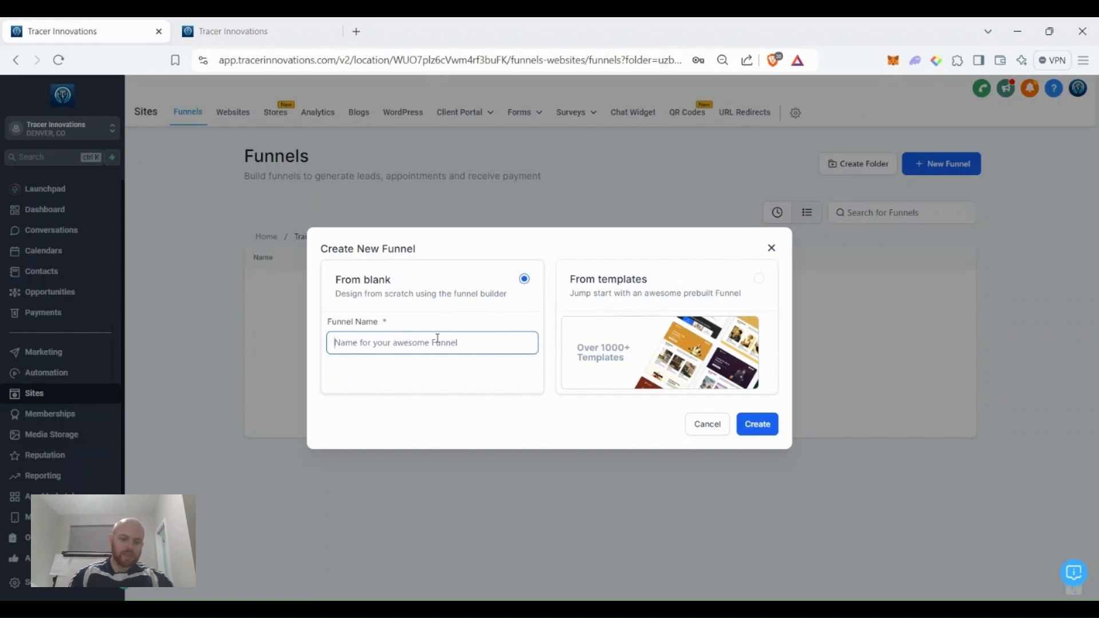
pyautogui.write('Training Sign ')
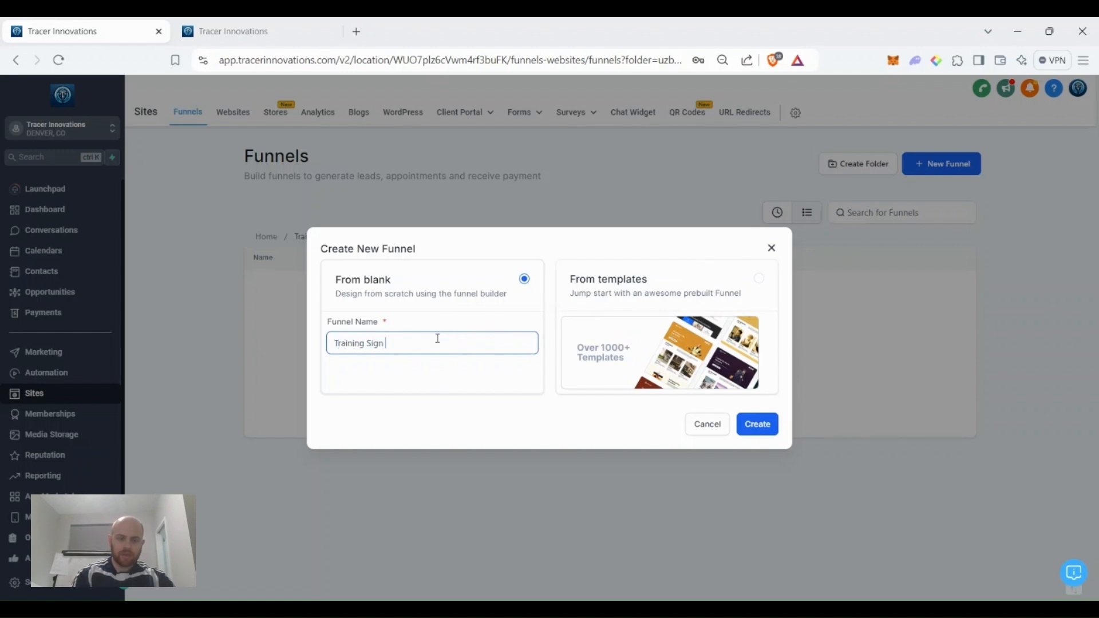
pyautogui.write('up Funnel')
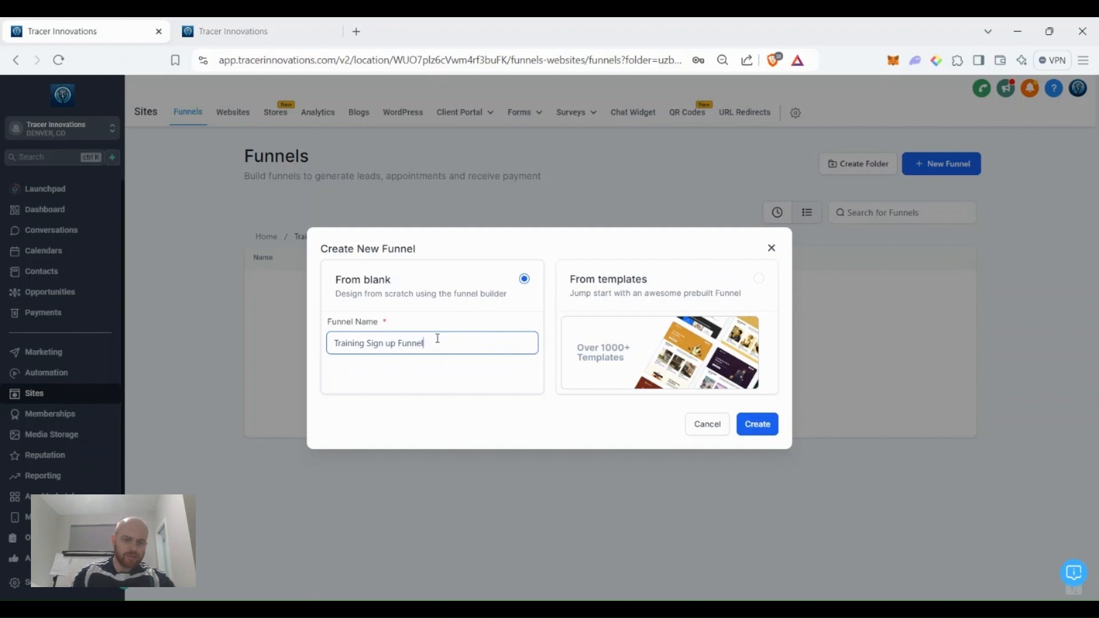
pyautogui.click(756, 424)
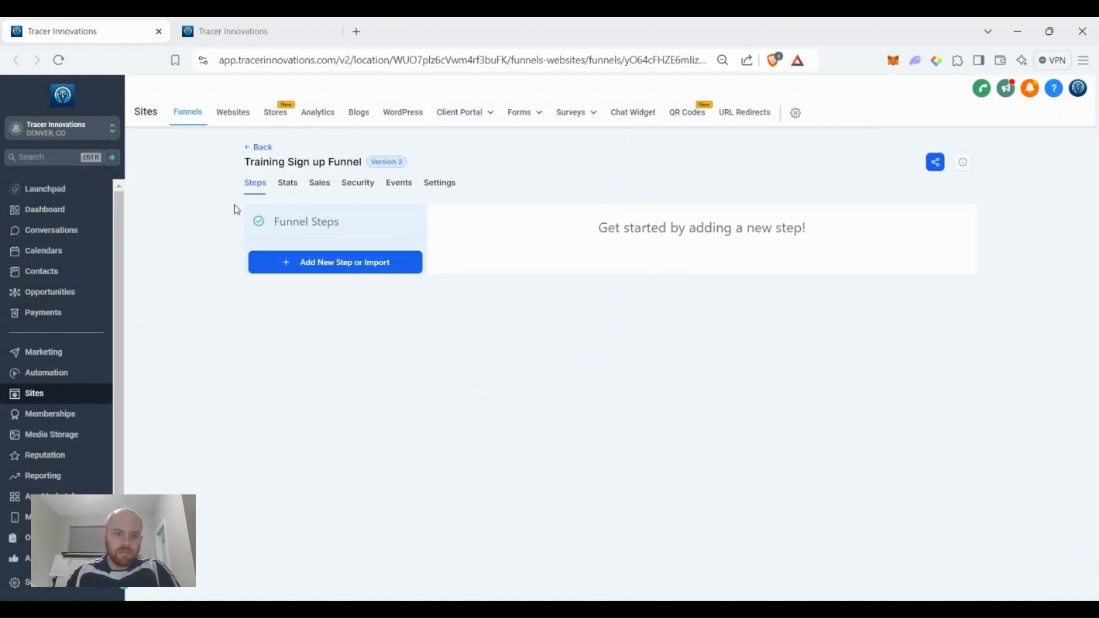
# Add the 'Sign Up Page' funnel step with path /sign-up-for-training.
pyautogui.click(344, 264)
pyautogui.click(503, 289)
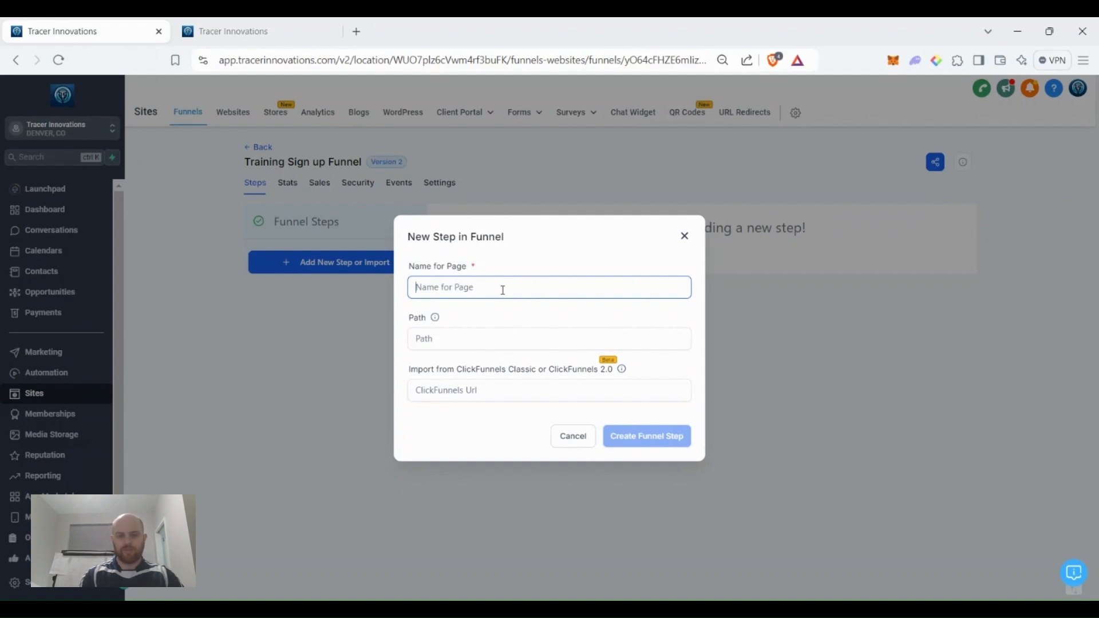
pyautogui.write('Sign U')
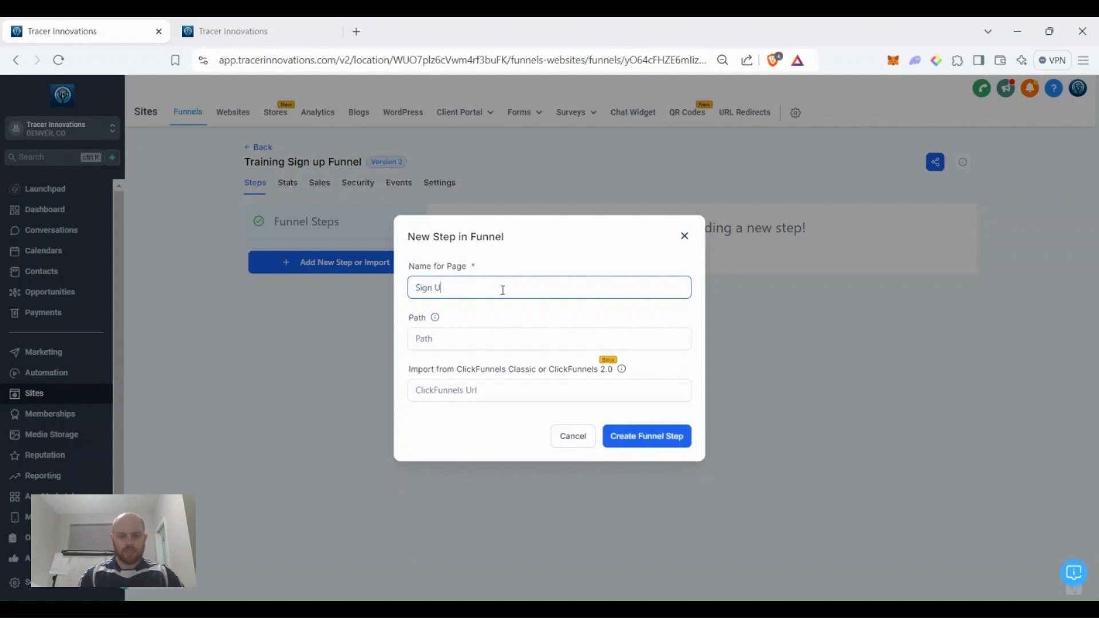
pyautogui.write('/sign')
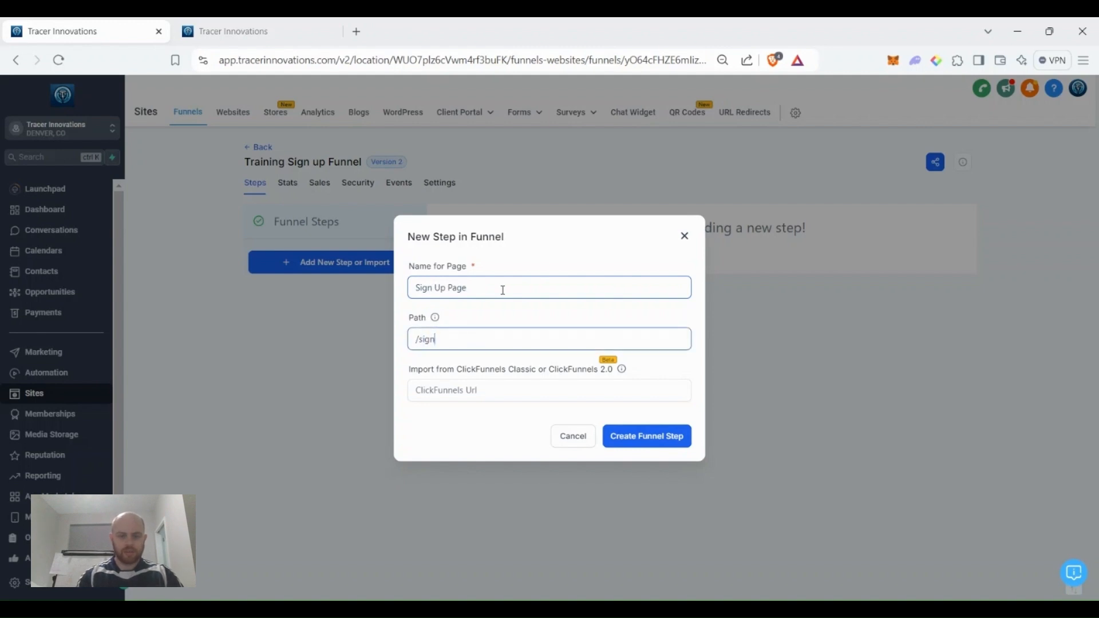
pyautogui.write('-up-for-training')
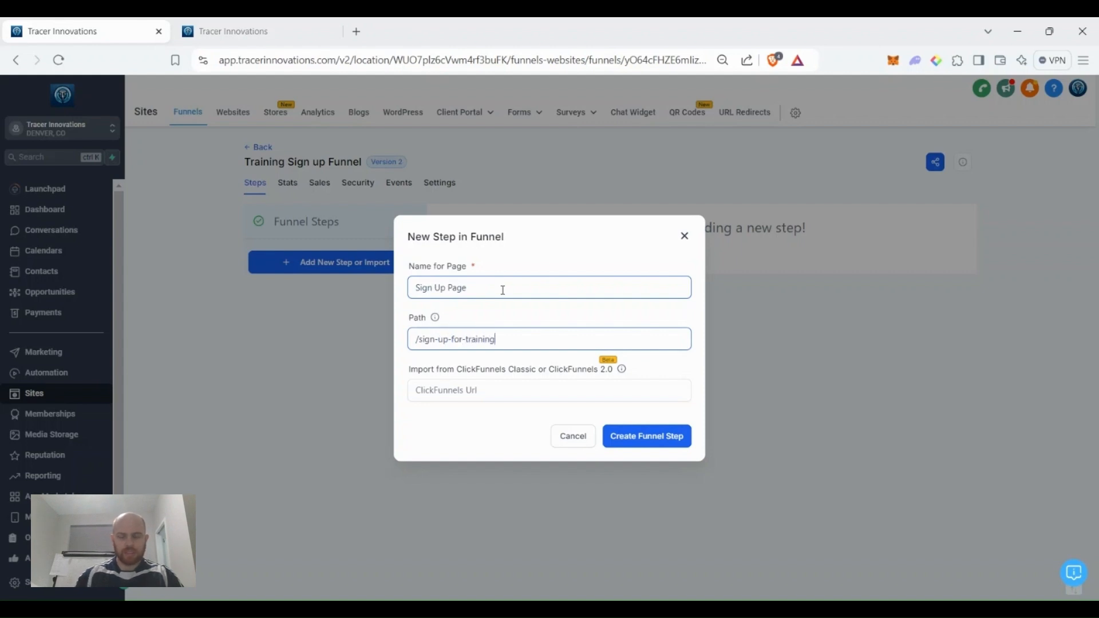
pyautogui.click(672, 435)
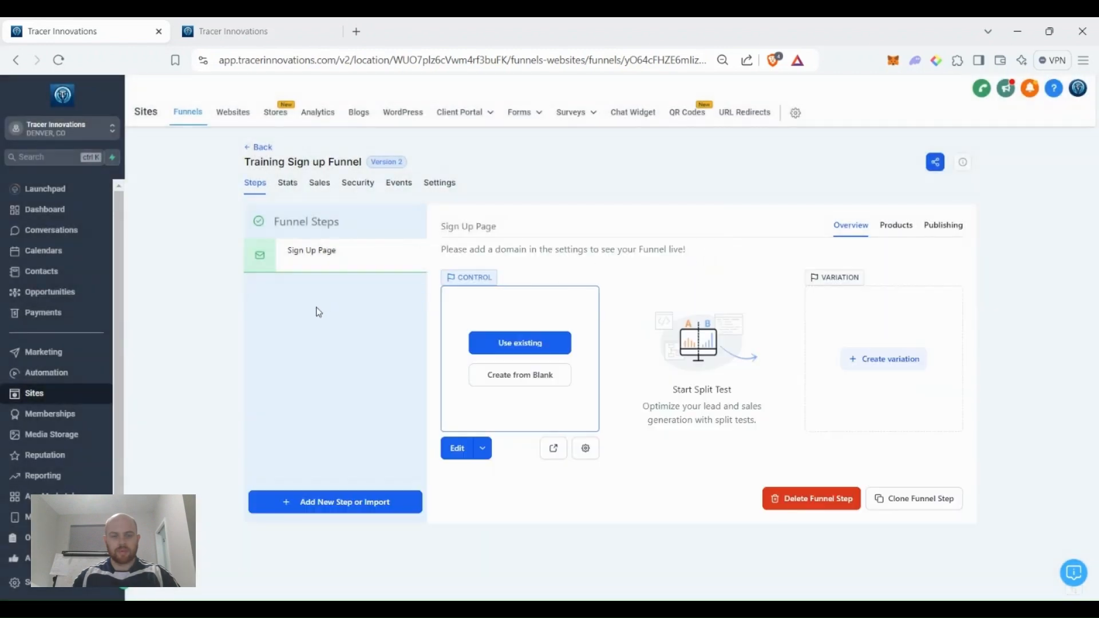
# Add a 'Booking page' funnel step with path /book-with-us.
pyautogui.click(336, 503)
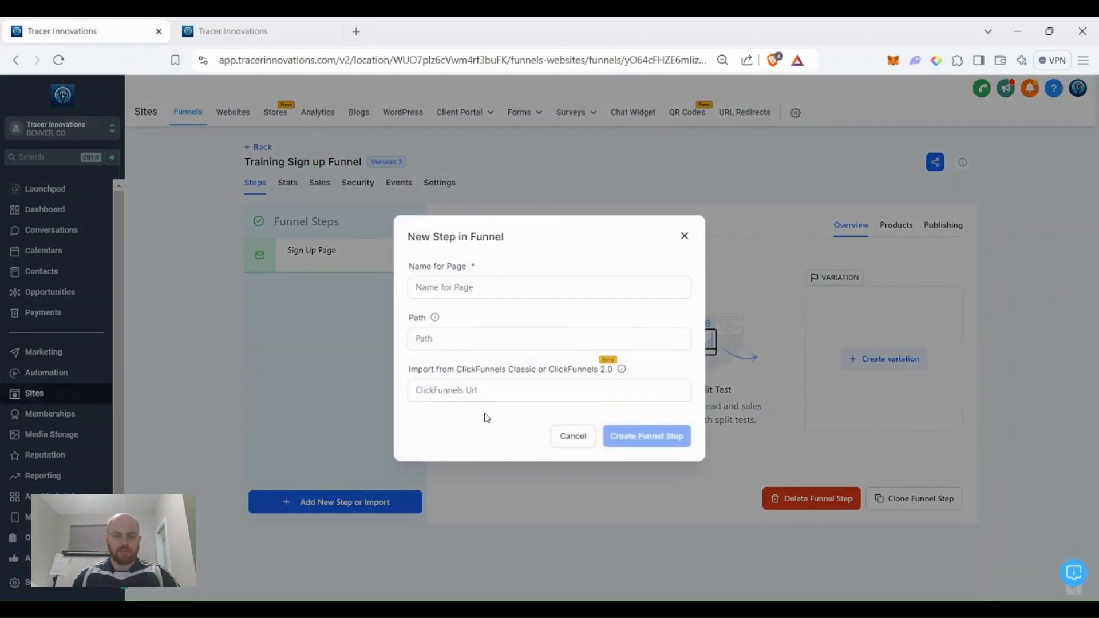
pyautogui.click(493, 288)
pyautogui.write('Booking page')
pyautogui.press('Tab')
pyautogui.write('/')
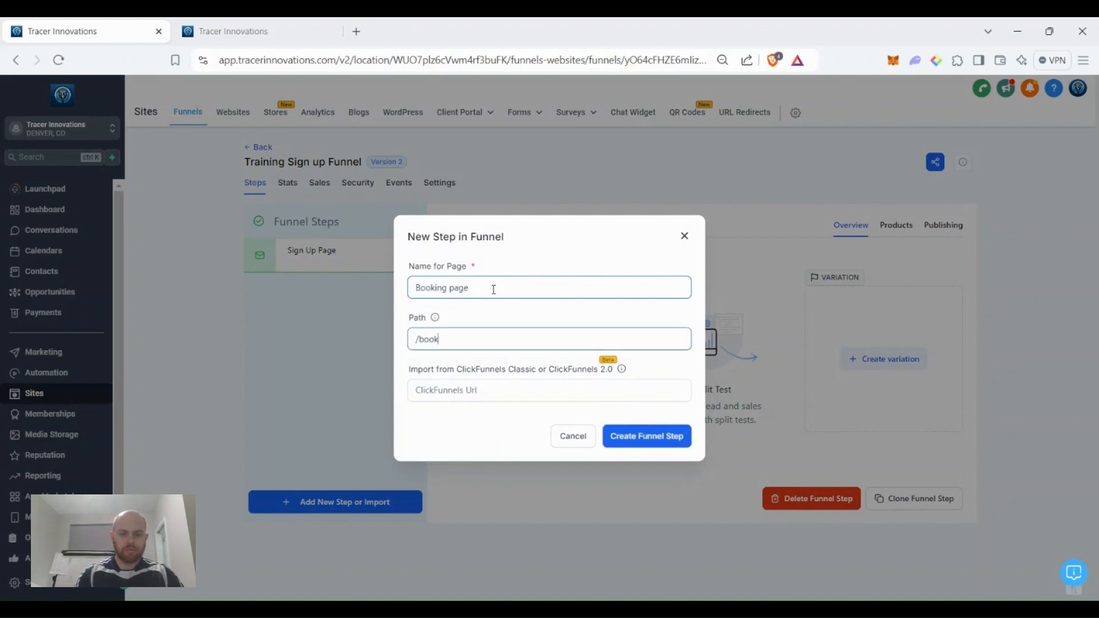
pyautogui.write('book-with-us')
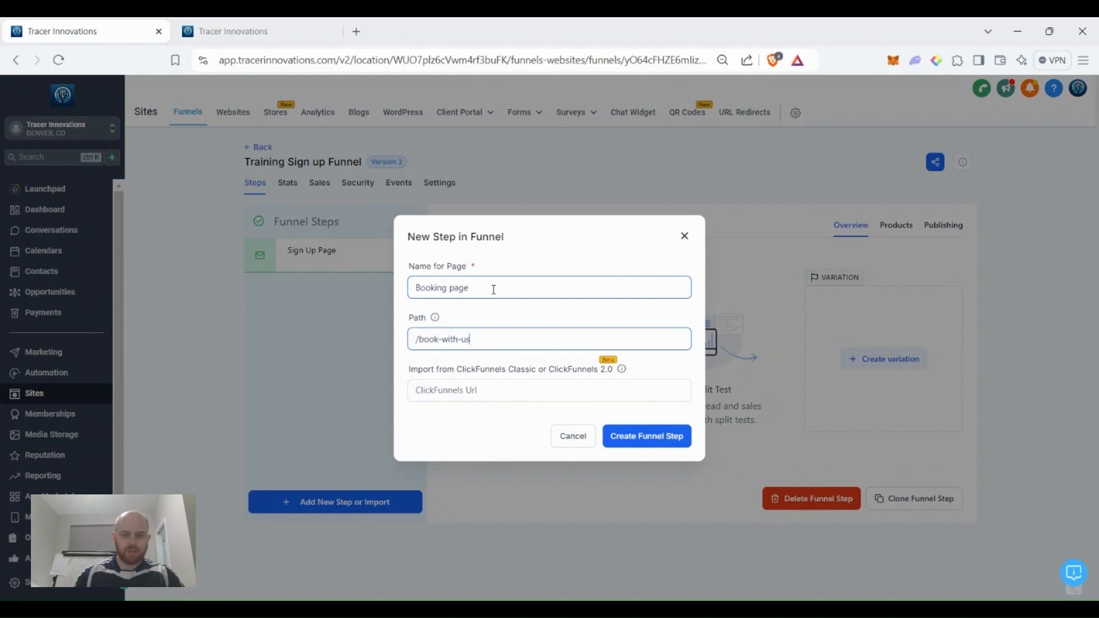
pyautogui.click(656, 442)
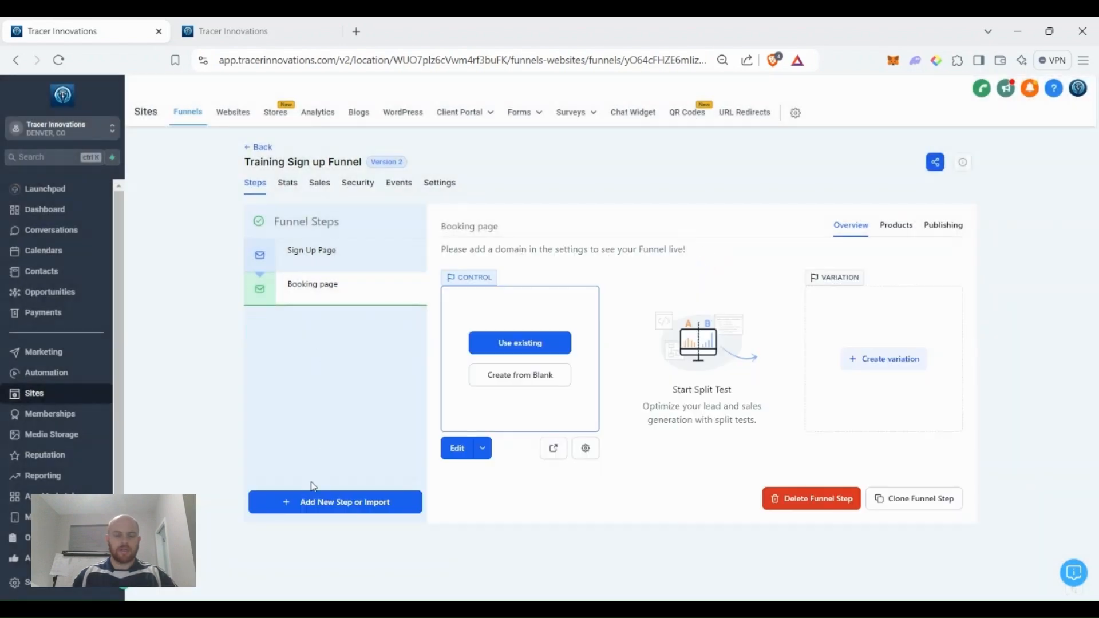
# Add a 'Purchase page' funnel step with path /enroll-in-training.
pyautogui.click(339, 508)
pyautogui.click(486, 289)
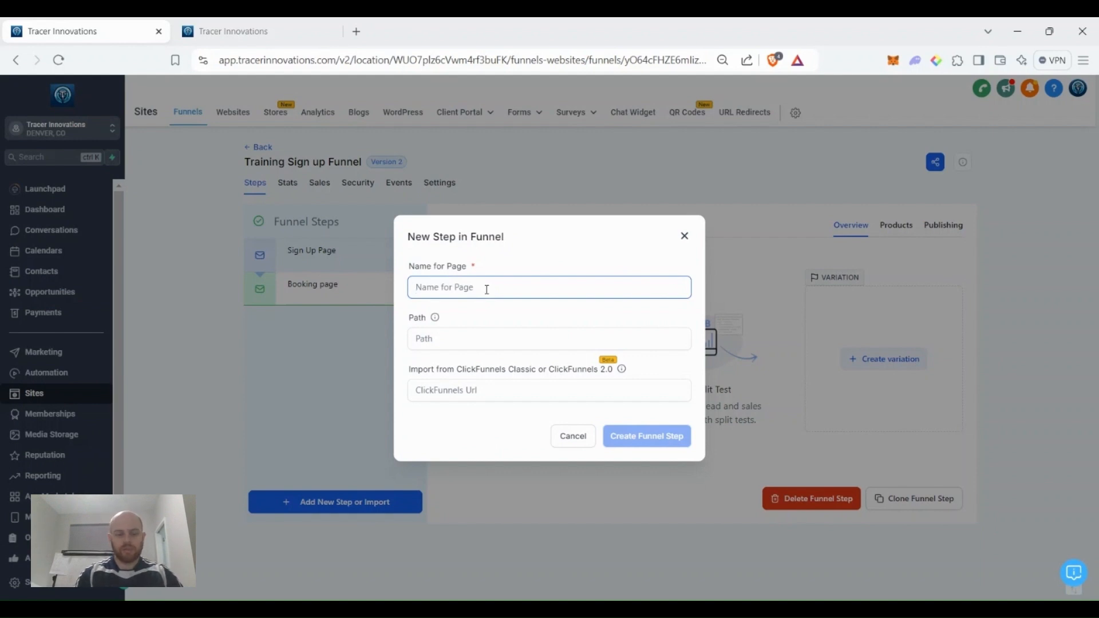
pyautogui.write('Purchase page')
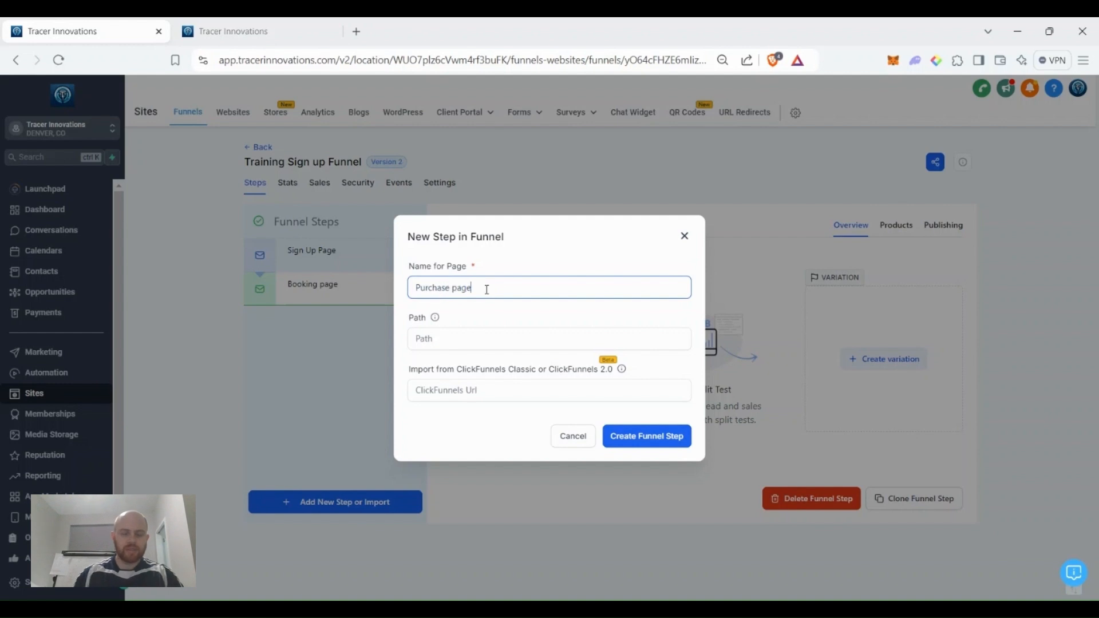
pyautogui.click(470, 334)
pyautogui.write('/enroll-in')
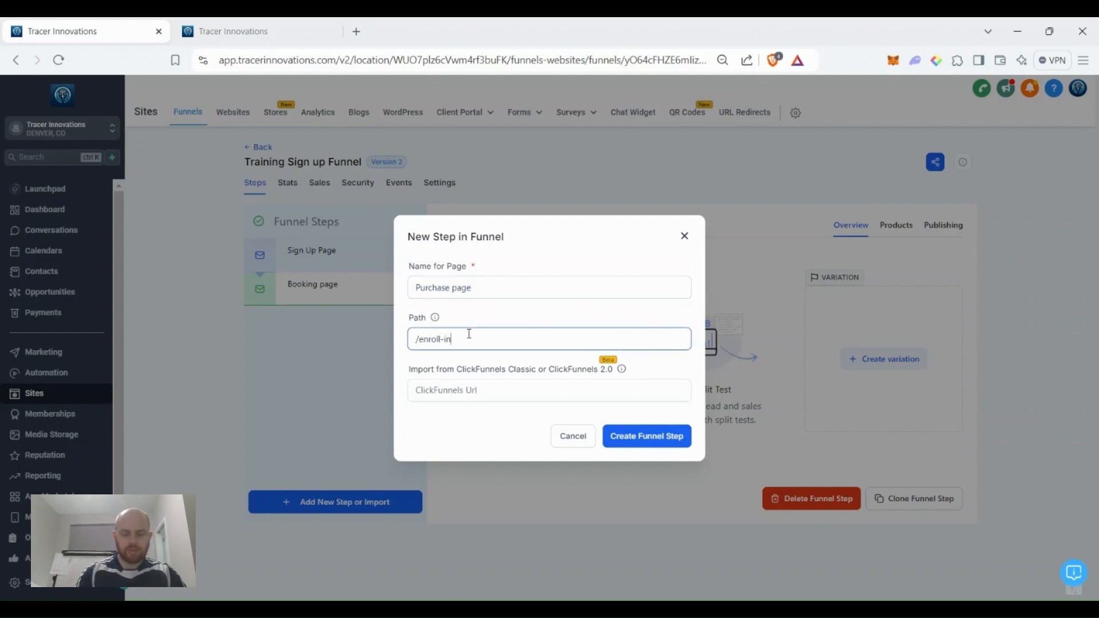
pyautogui.write('-training')
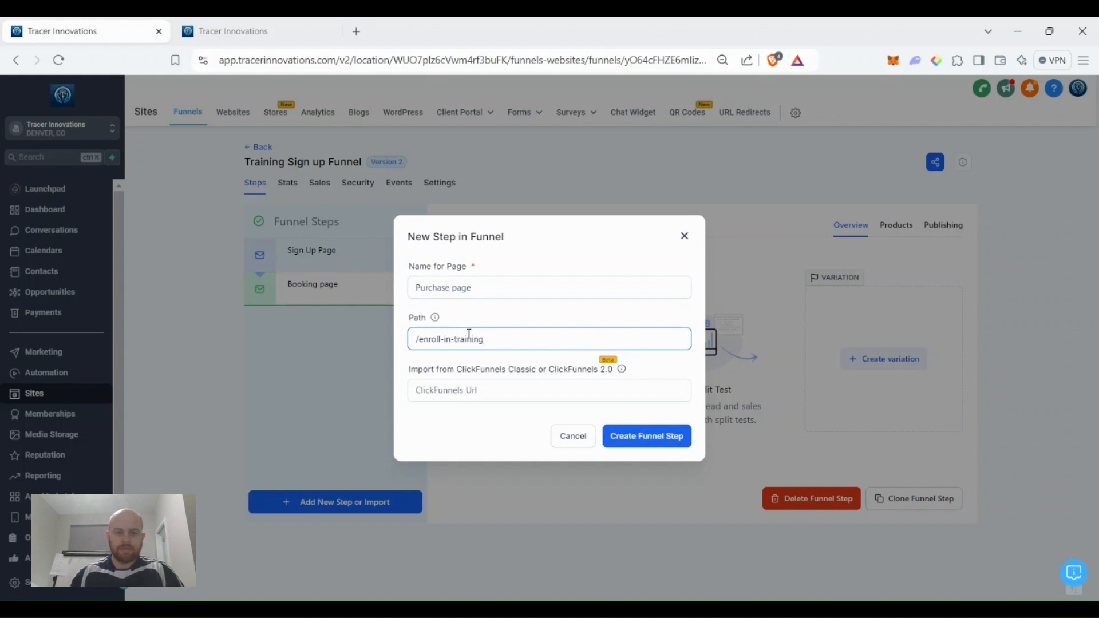
pyautogui.click(646, 446)
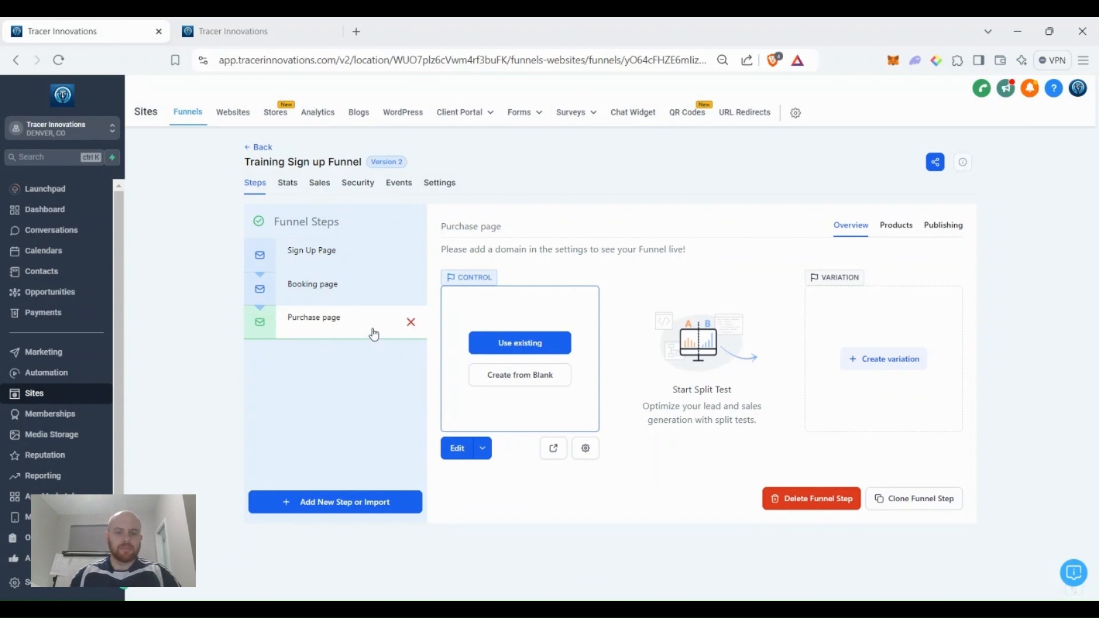
# Build the Sign Up Page from blank with a Full Width section holding a 5-column row.
pyautogui.click(354, 253)
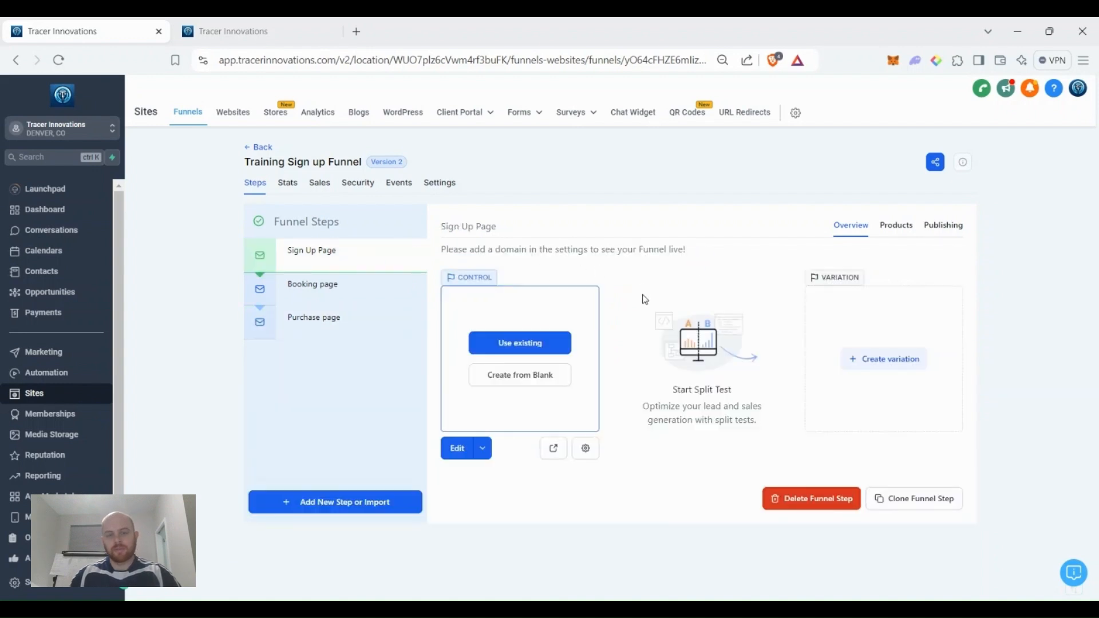
pyautogui.click(519, 387)
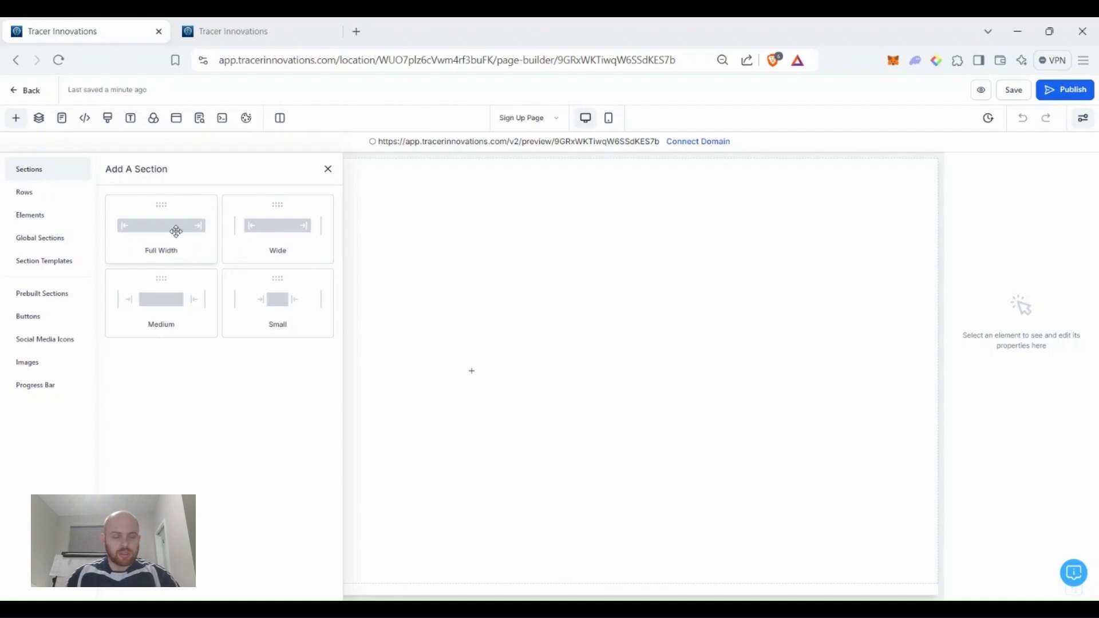
pyautogui.moveTo(176, 231); pyautogui.dragTo(385, 230)
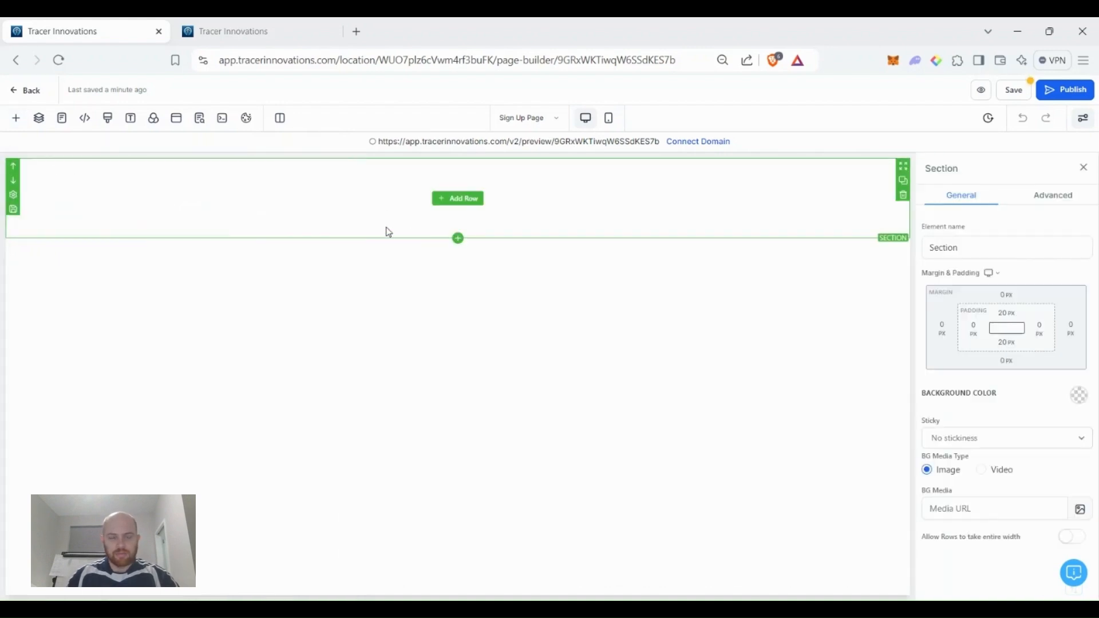
pyautogui.click(471, 200)
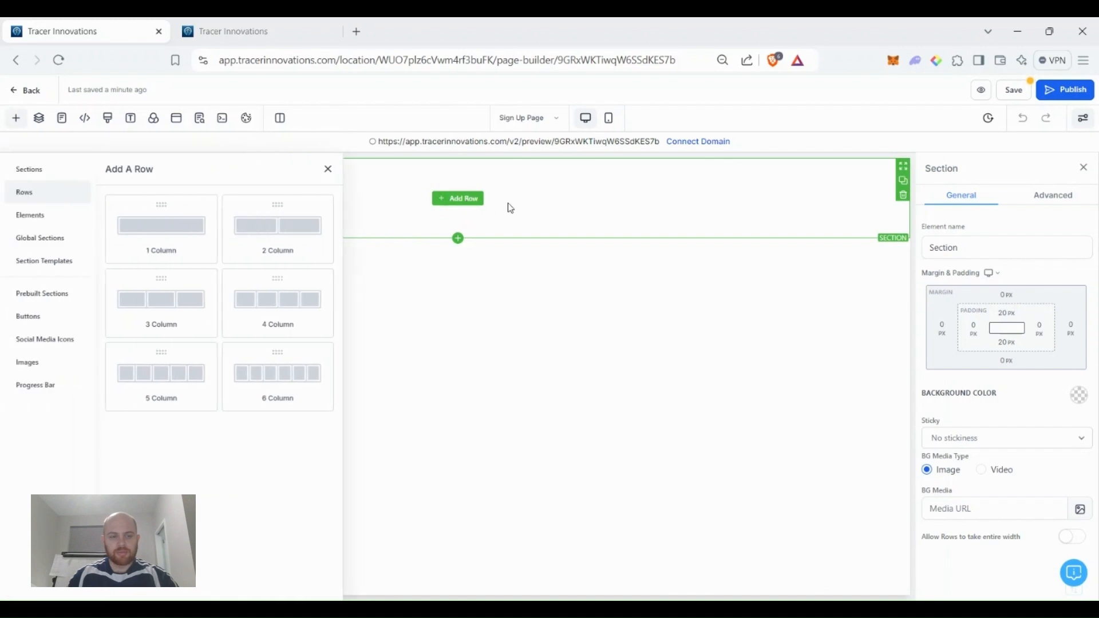
pyautogui.click(176, 382)
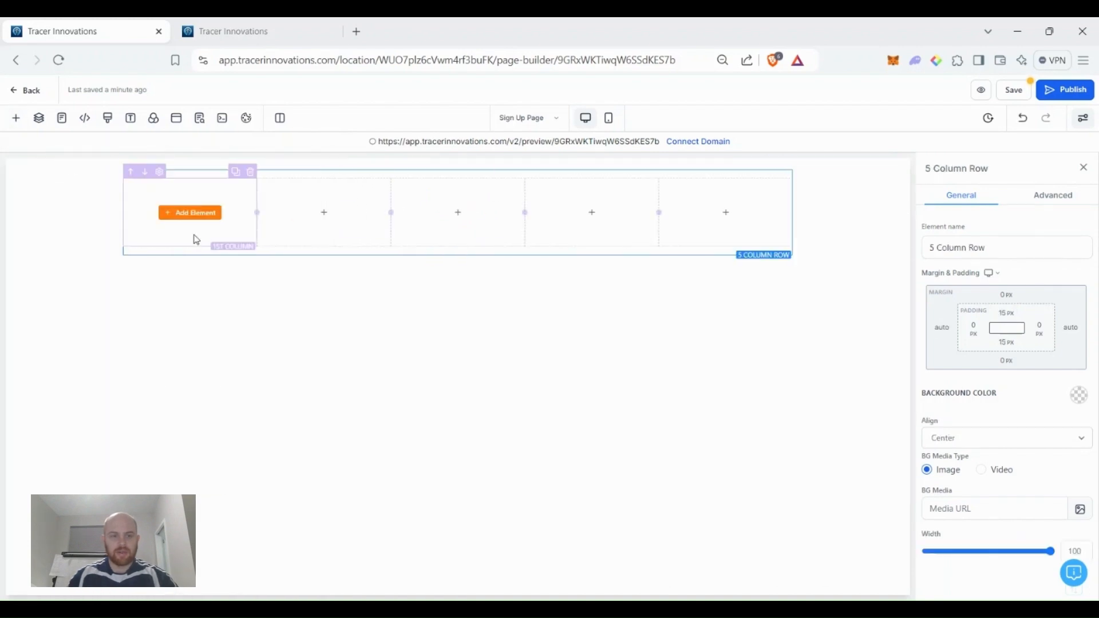
# Add an Image element to the first column showing the Tracer logo from Media Storage.
pyautogui.click(186, 220)
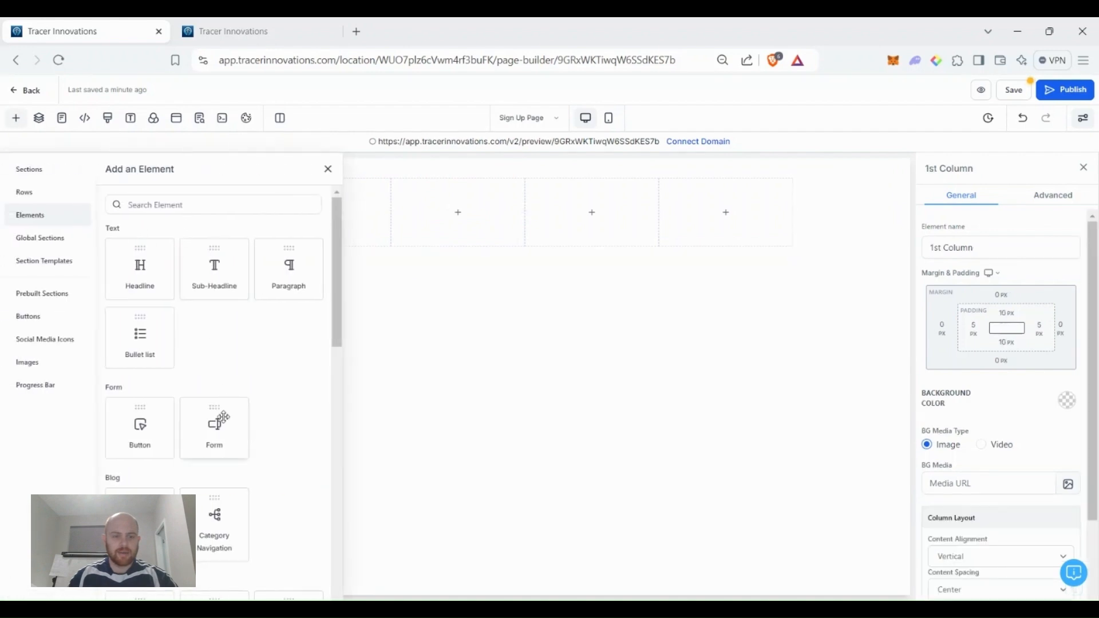
pyautogui.scroll(-4, 221, 415)
pyautogui.click(288, 412)
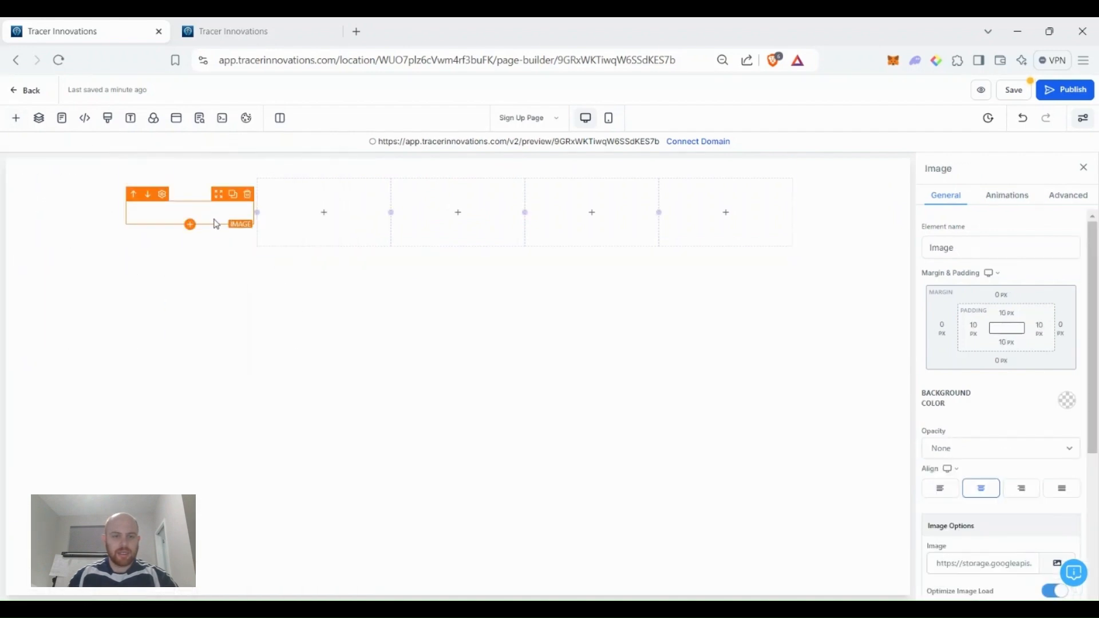
pyautogui.scroll(-3, 1010, 421)
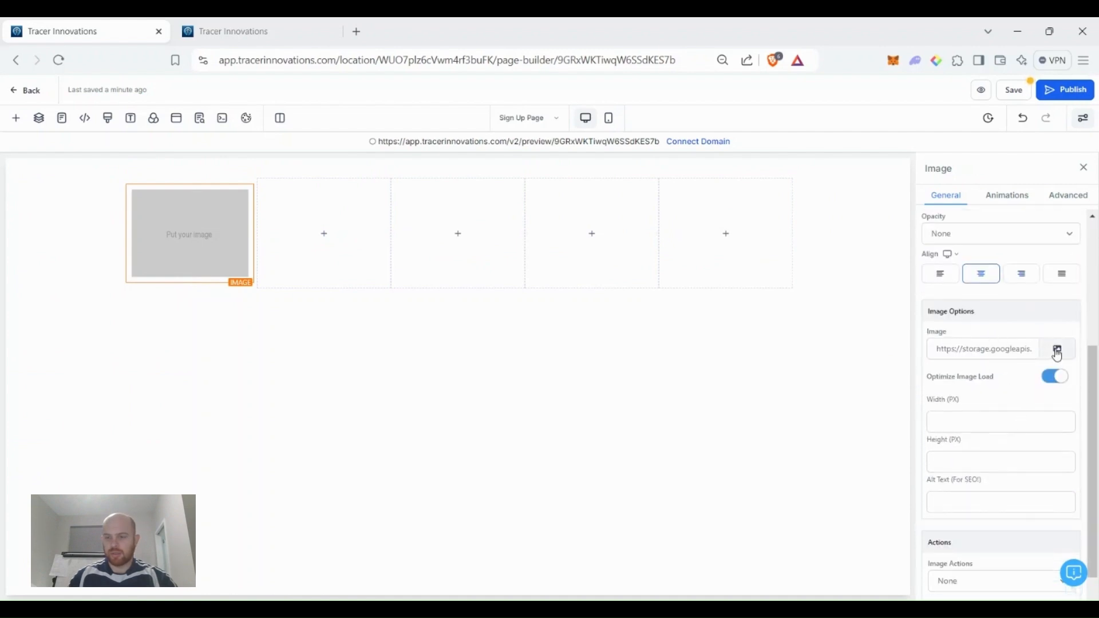
pyautogui.click(1057, 350)
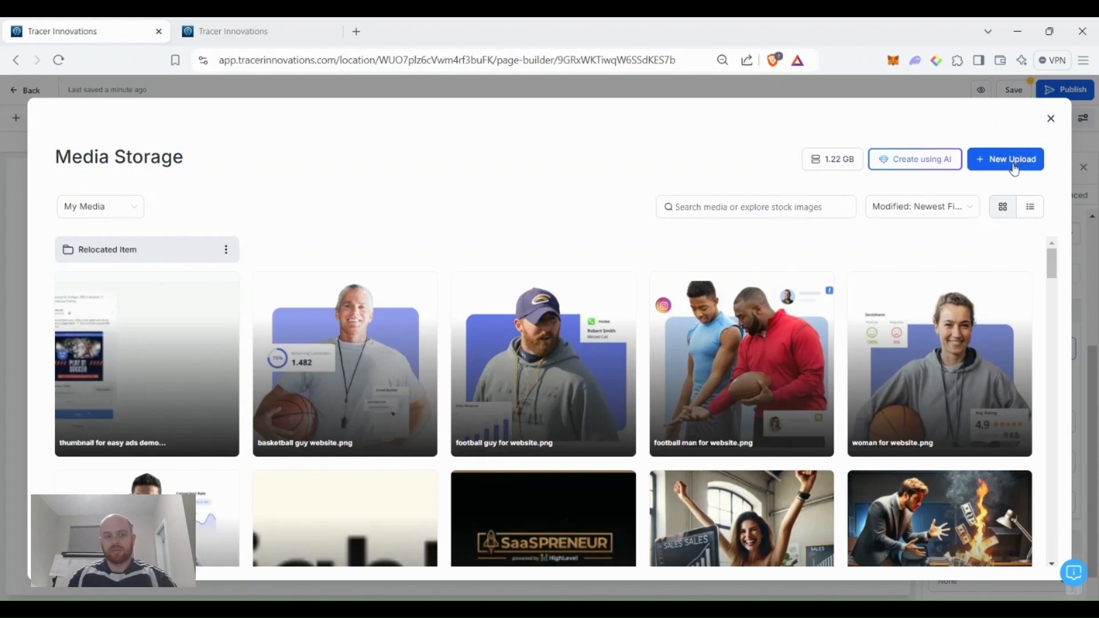
pyautogui.scroll(-20, 671, 307)
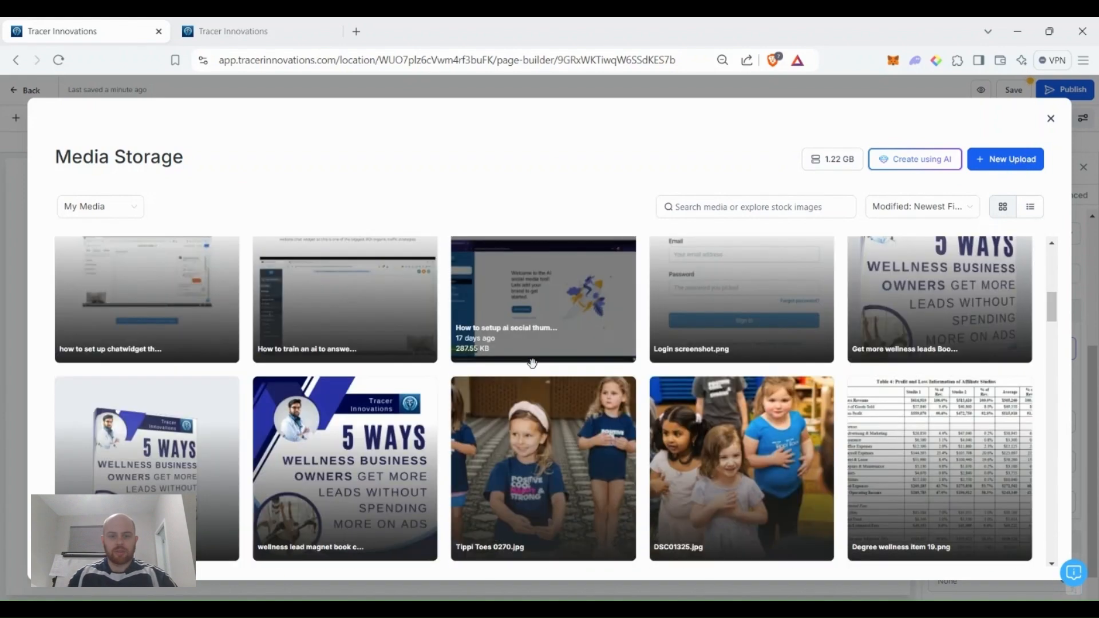
pyautogui.scroll(-20, 542, 384)
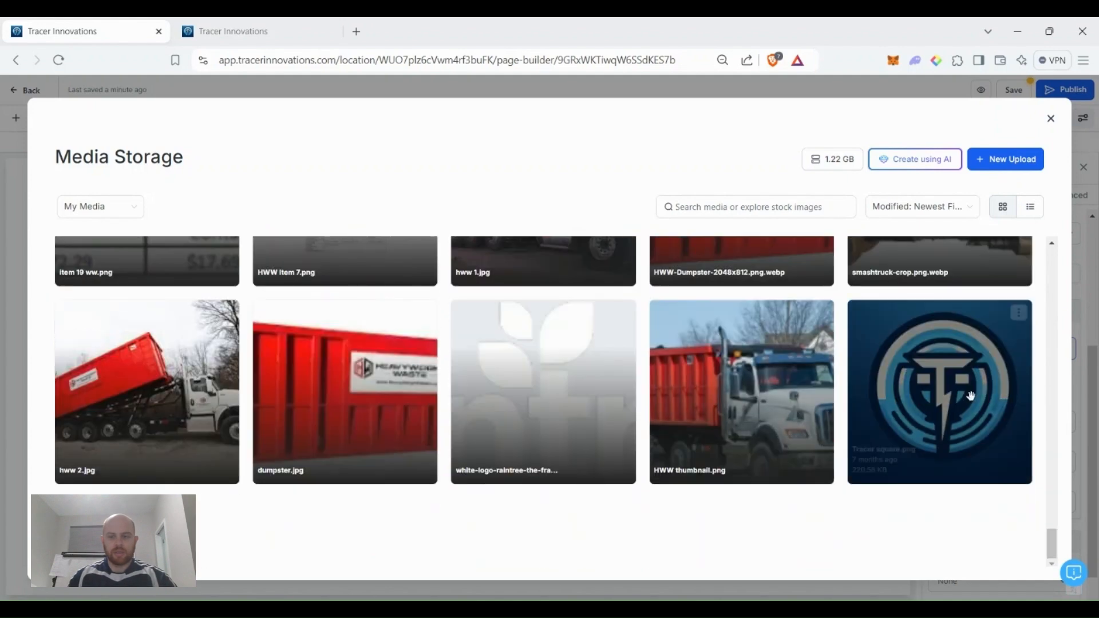
pyautogui.click(971, 396)
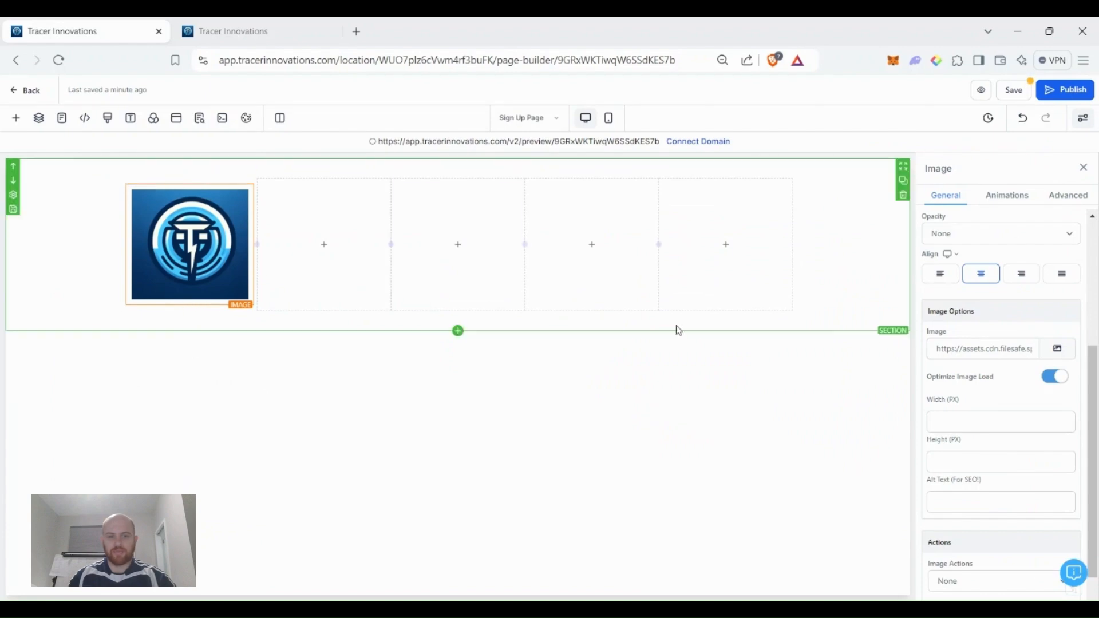
# Set the logo image width to 100 px.
pyautogui.click(954, 424)
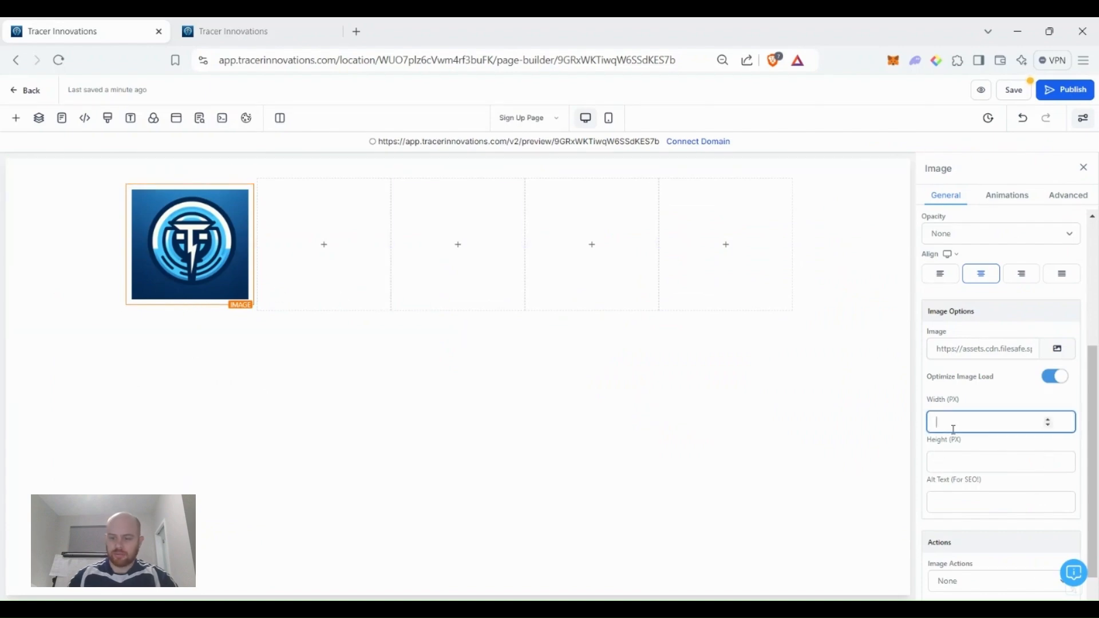
pyautogui.write('200')
pyautogui.moveTo(967, 426); pyautogui.dragTo(824, 437)
pyautogui.write('150')
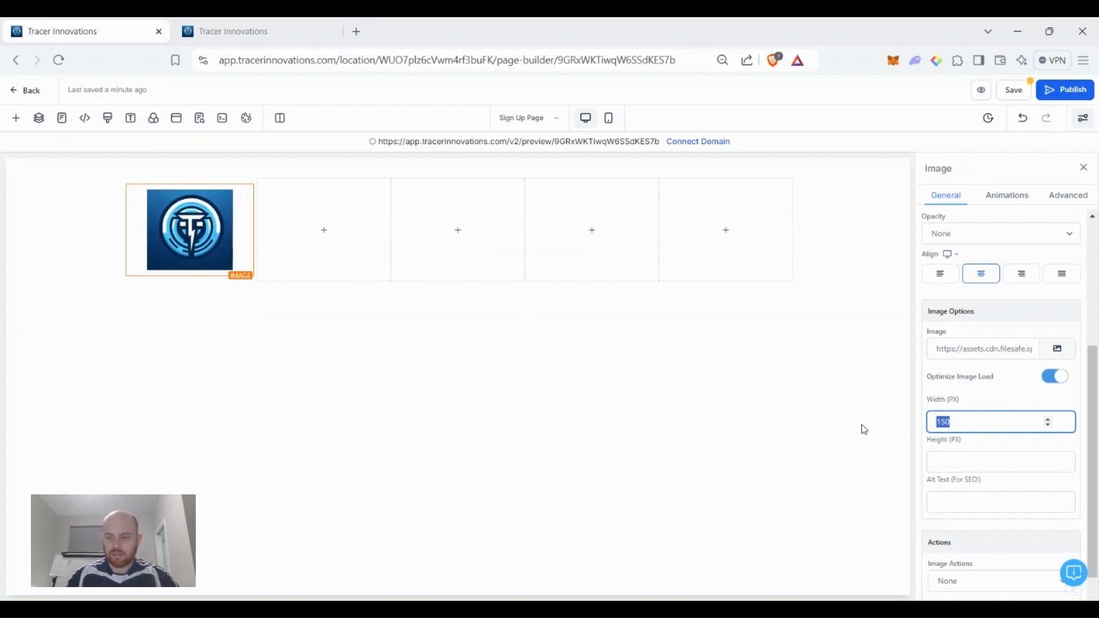
pyautogui.press('BackSpace')
pyautogui.press('BackSpace')
pyautogui.write('00')
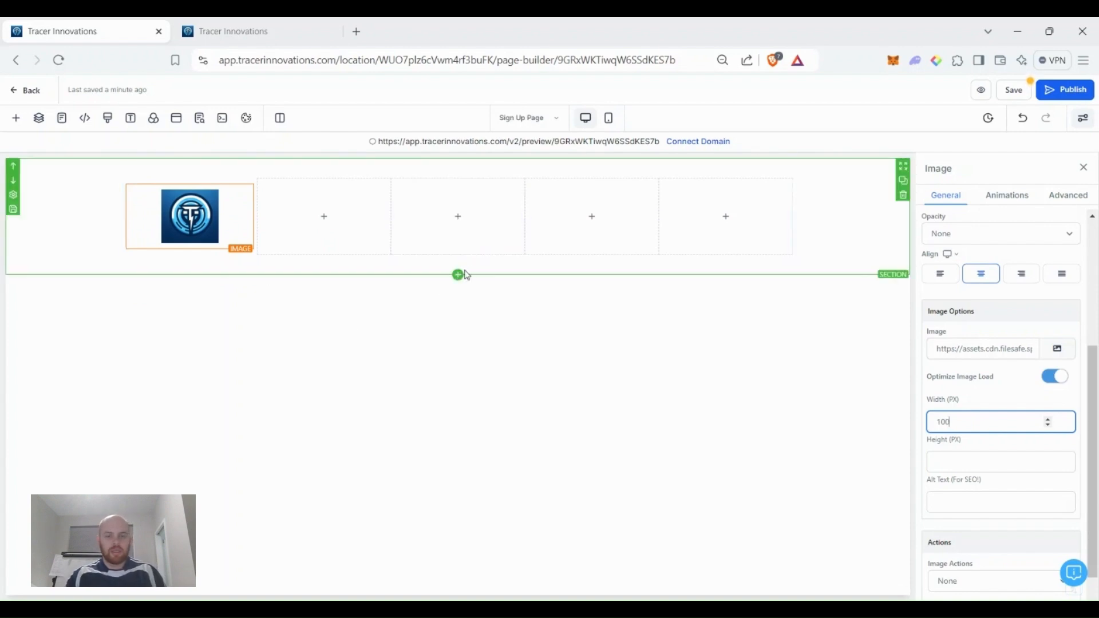
# Give the header section a light grey-blue background color.
pyautogui.click(72, 258)
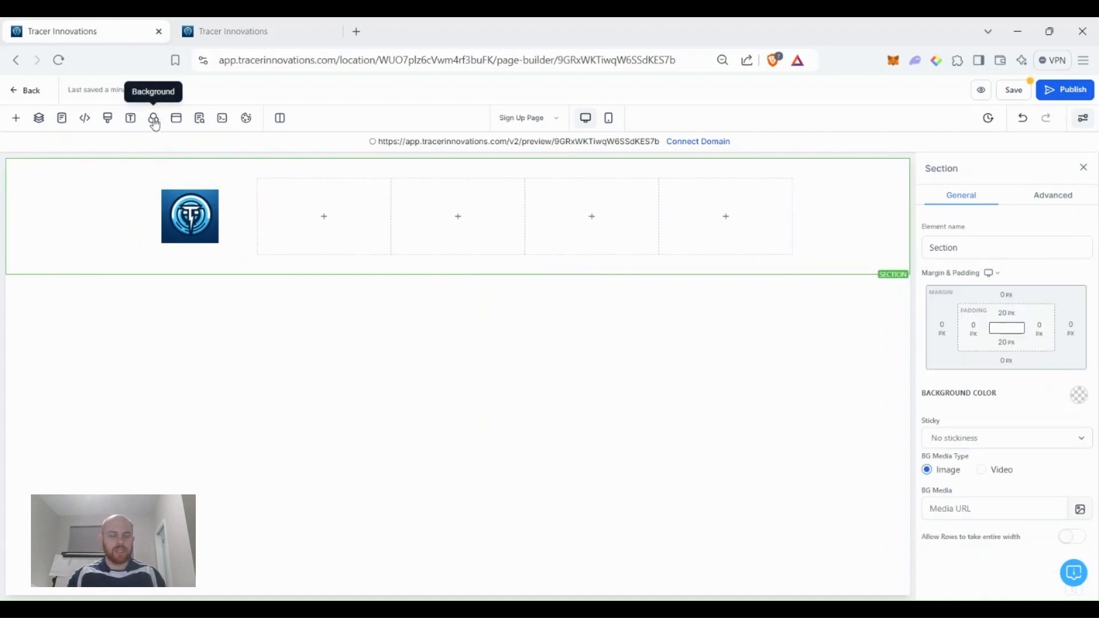
pyautogui.click(1076, 399)
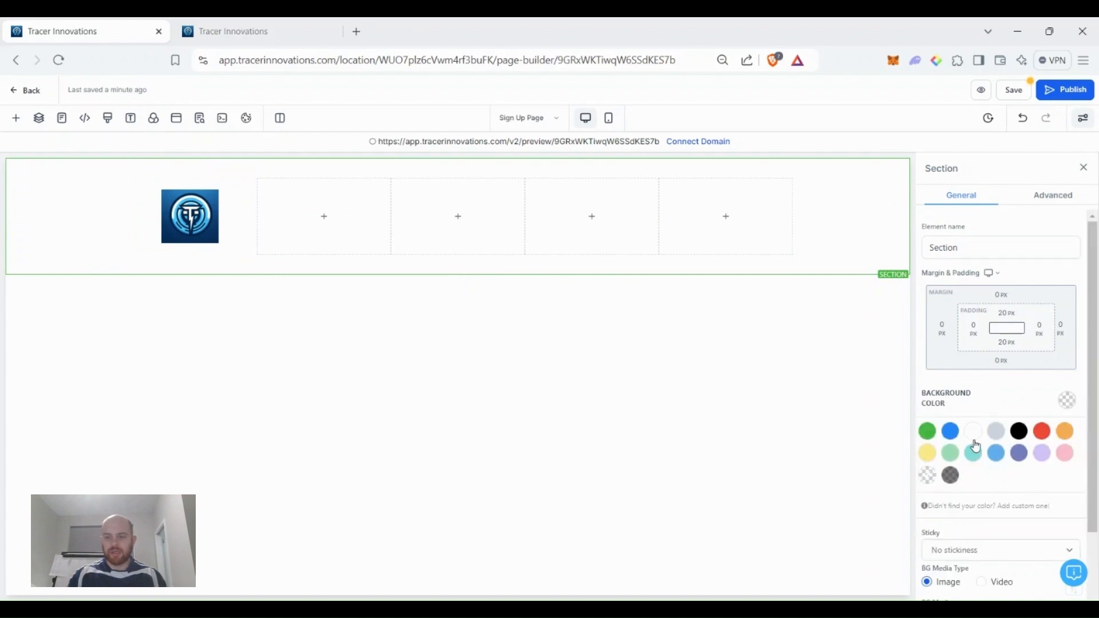
pyautogui.click(996, 436)
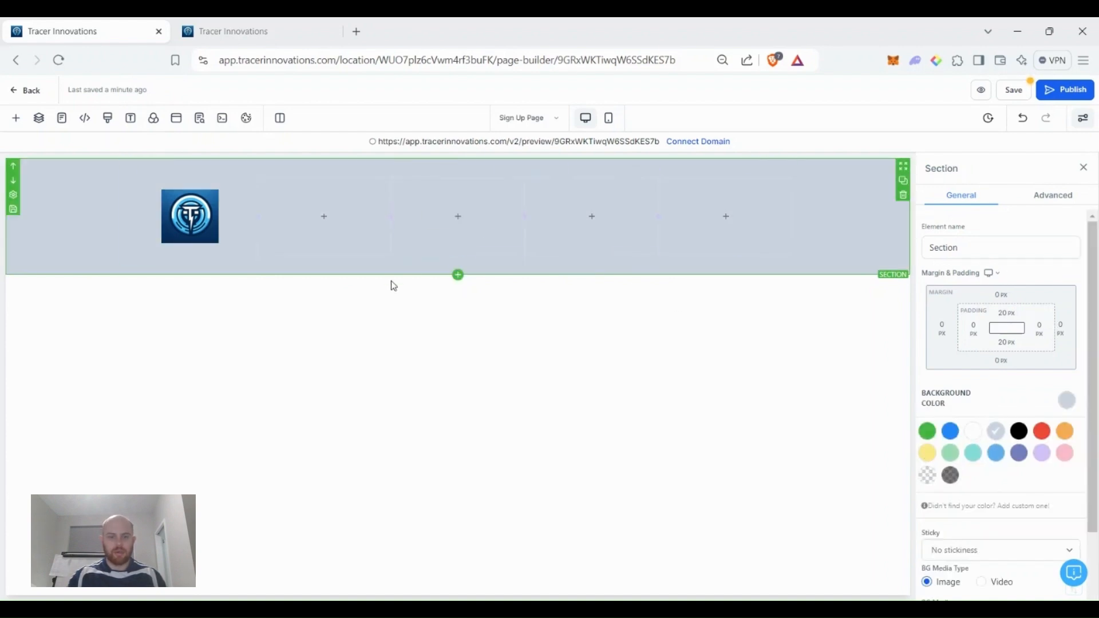
pyautogui.click(458, 275)
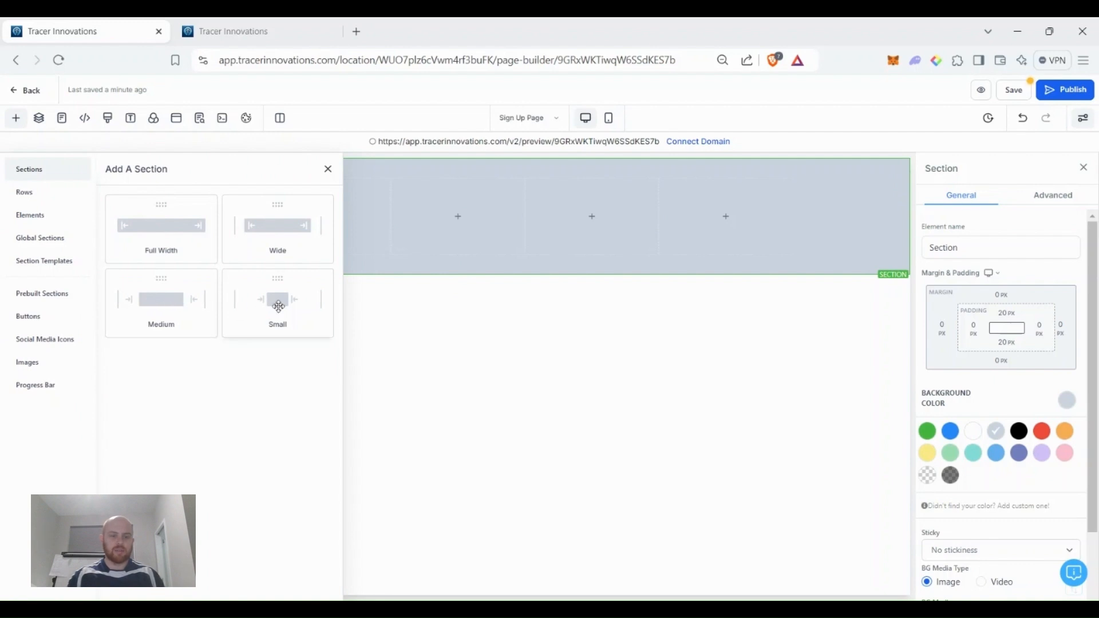
# Add a medium-width section below the header containing a single-column row.
pyautogui.click(190, 307)
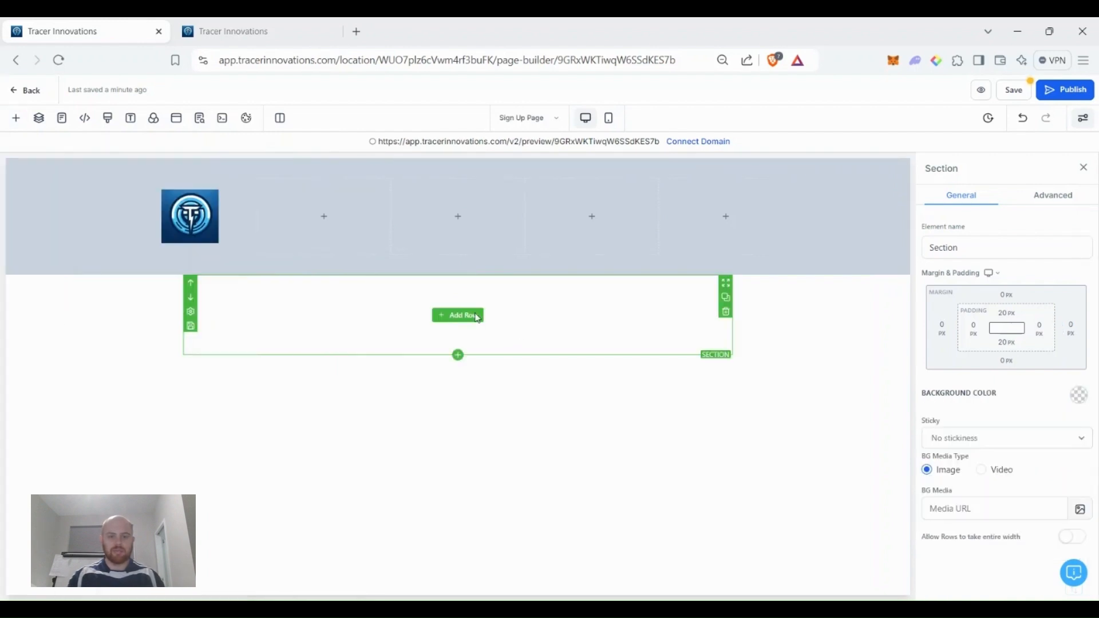
pyautogui.click(475, 320)
pyautogui.click(160, 229)
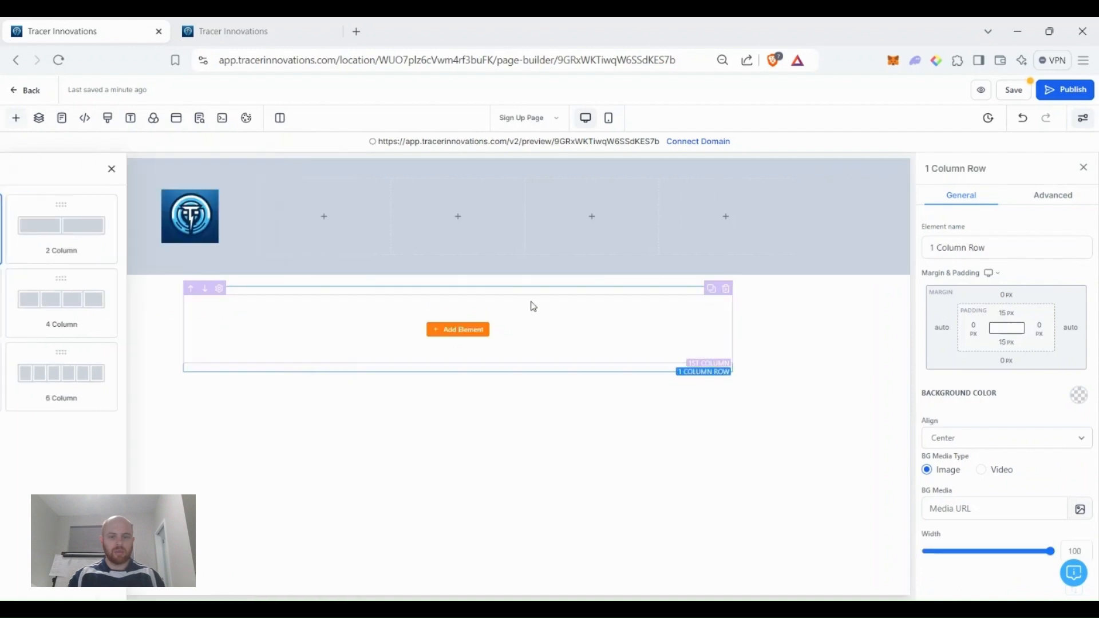
# Browse the element list for the new column to find the Headline element.
pyautogui.click(474, 331)
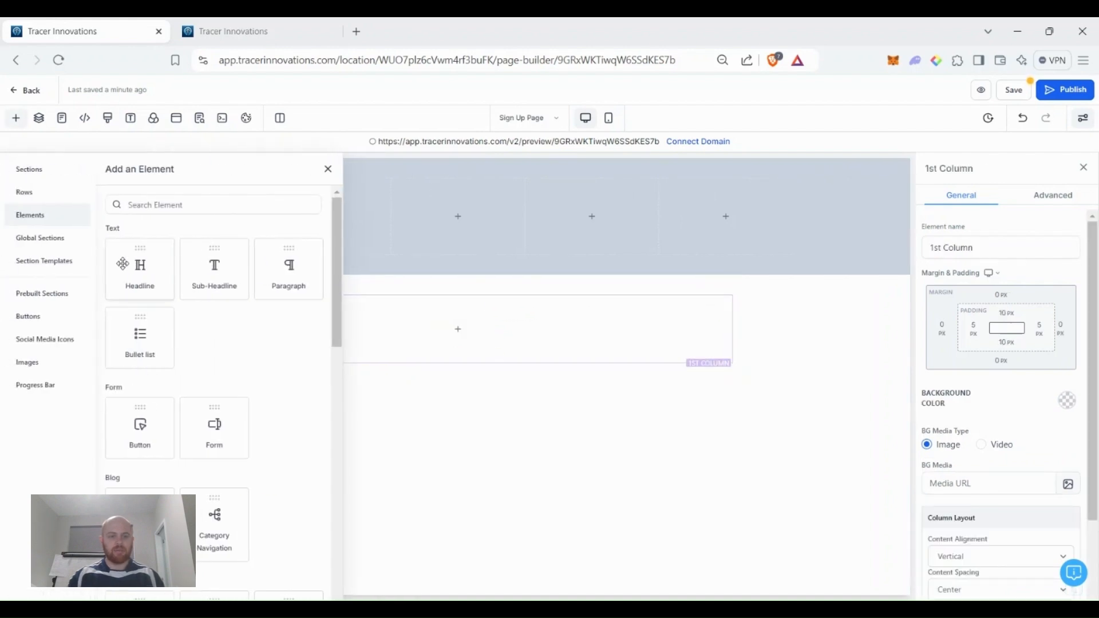
pyautogui.scroll(-9, 177, 358)
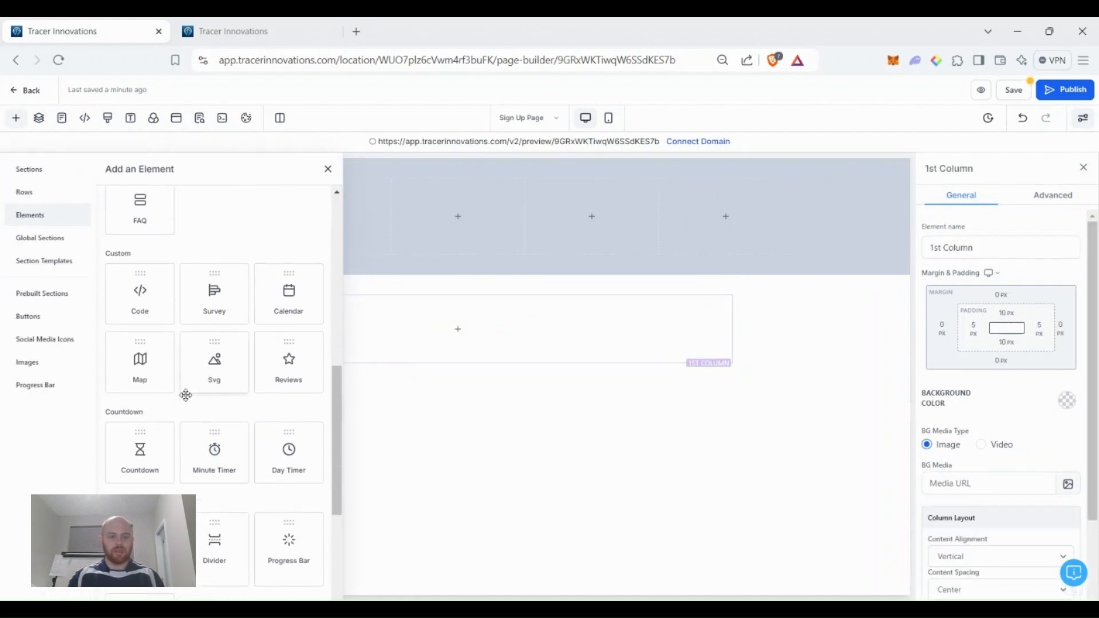
pyautogui.scroll(9, 184, 393)
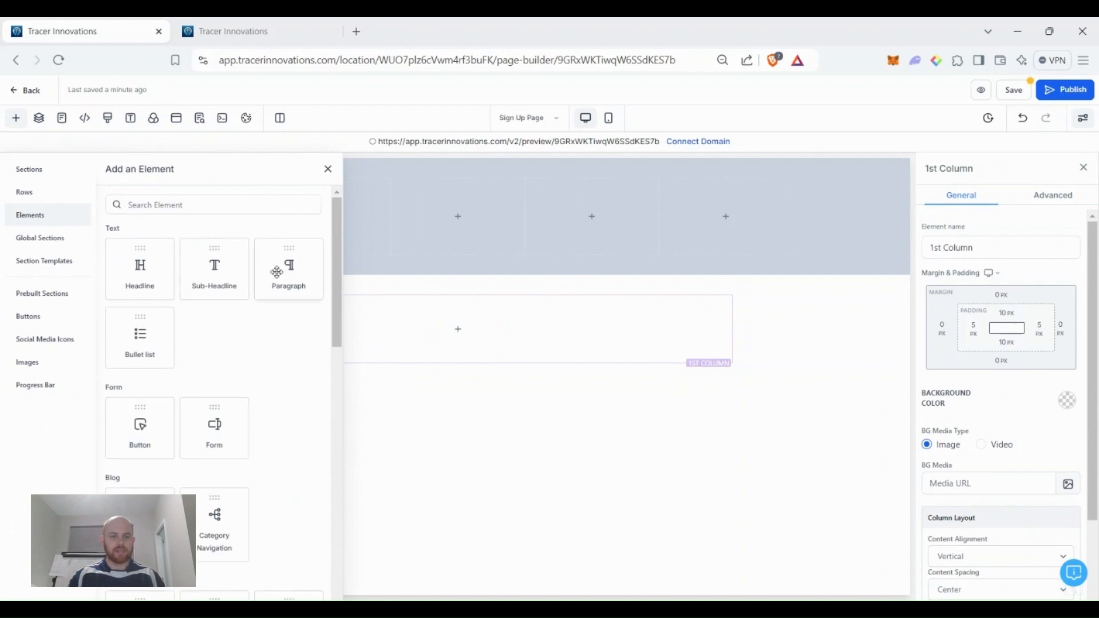
pyautogui.scroll(-4, 172, 326)
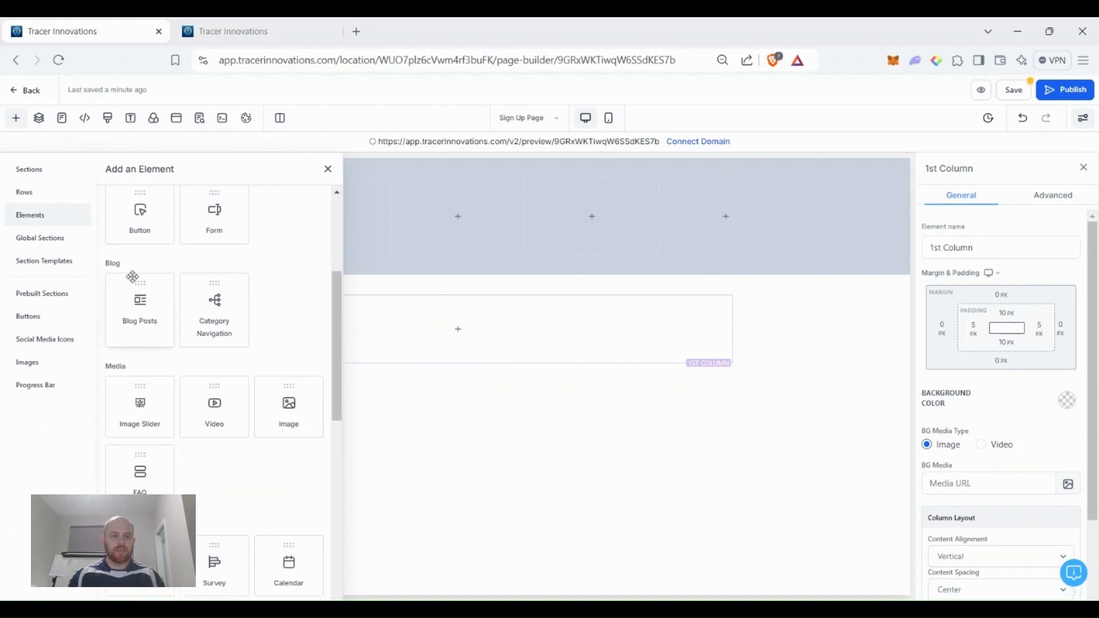
pyautogui.scroll(1, 136, 241)
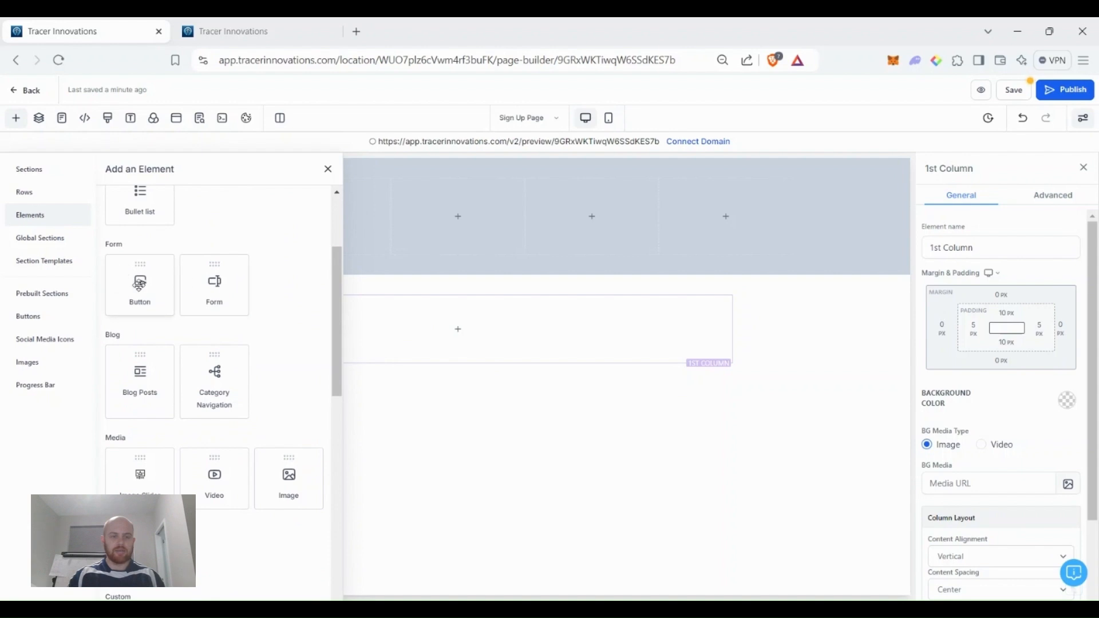
pyautogui.scroll(-1, 237, 300)
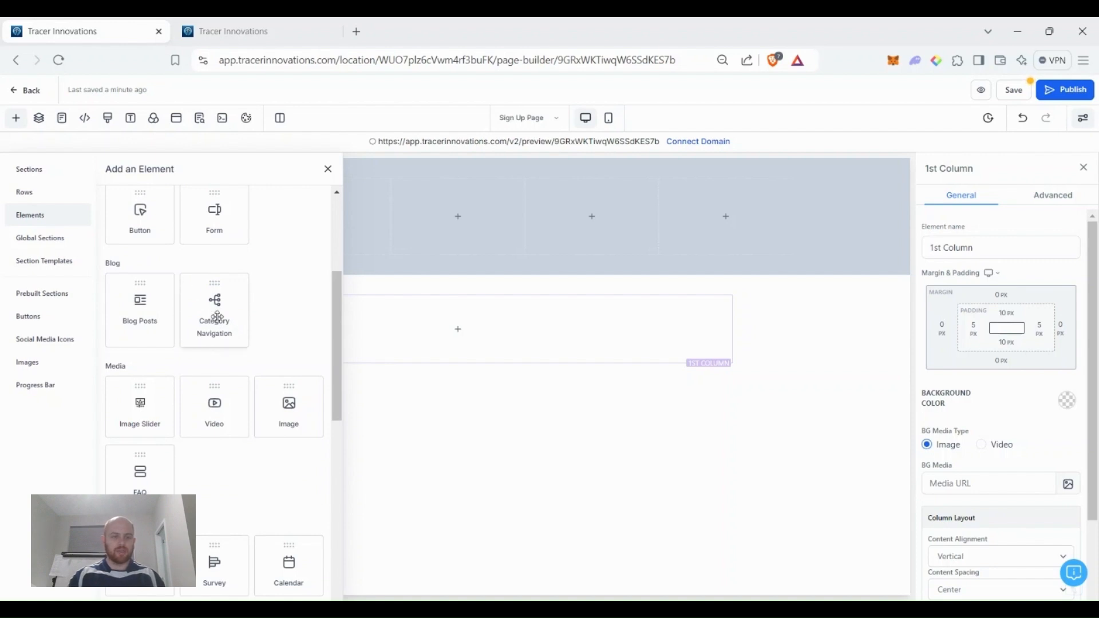
pyautogui.scroll(-2, 199, 317)
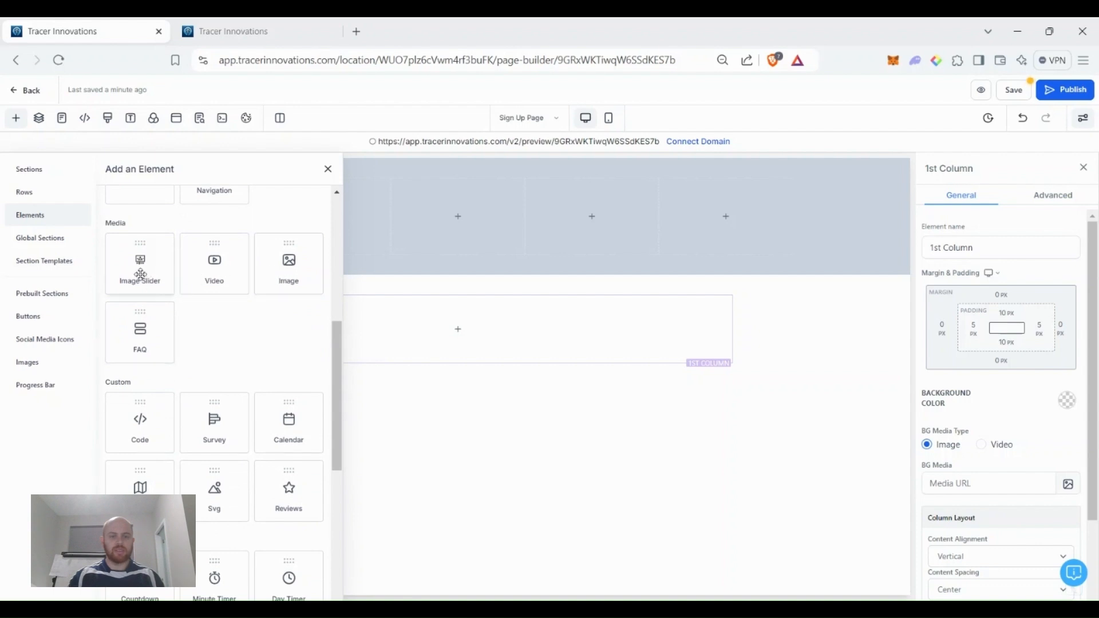
pyautogui.scroll(-2, 218, 292)
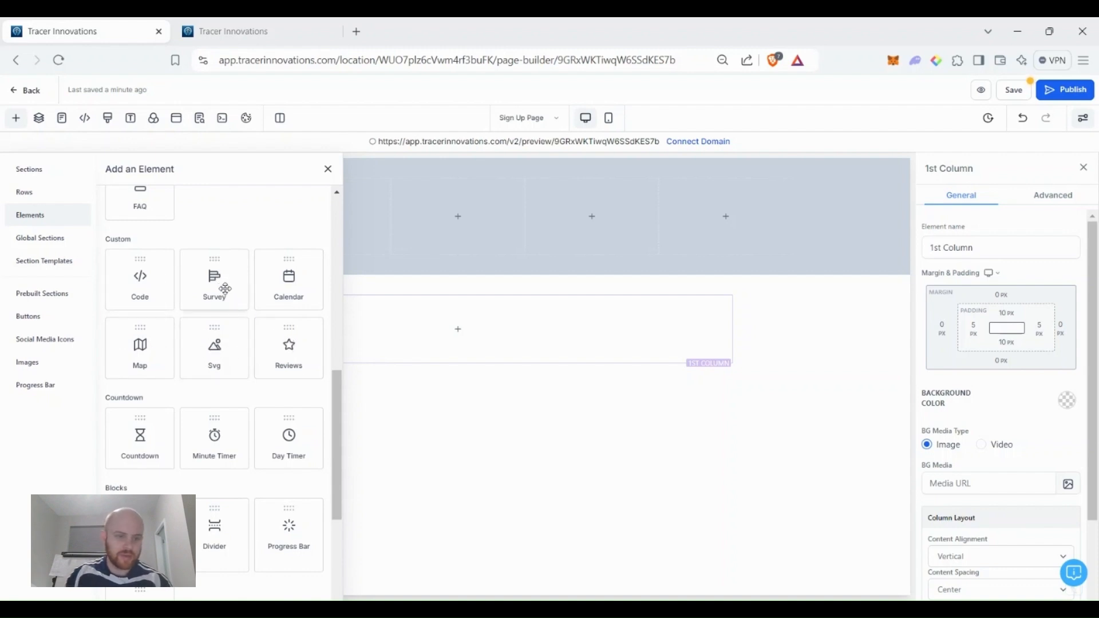
pyautogui.scroll(-2, 226, 289)
pyautogui.scroll(-1, 227, 303)
pyautogui.scroll(1, 226, 314)
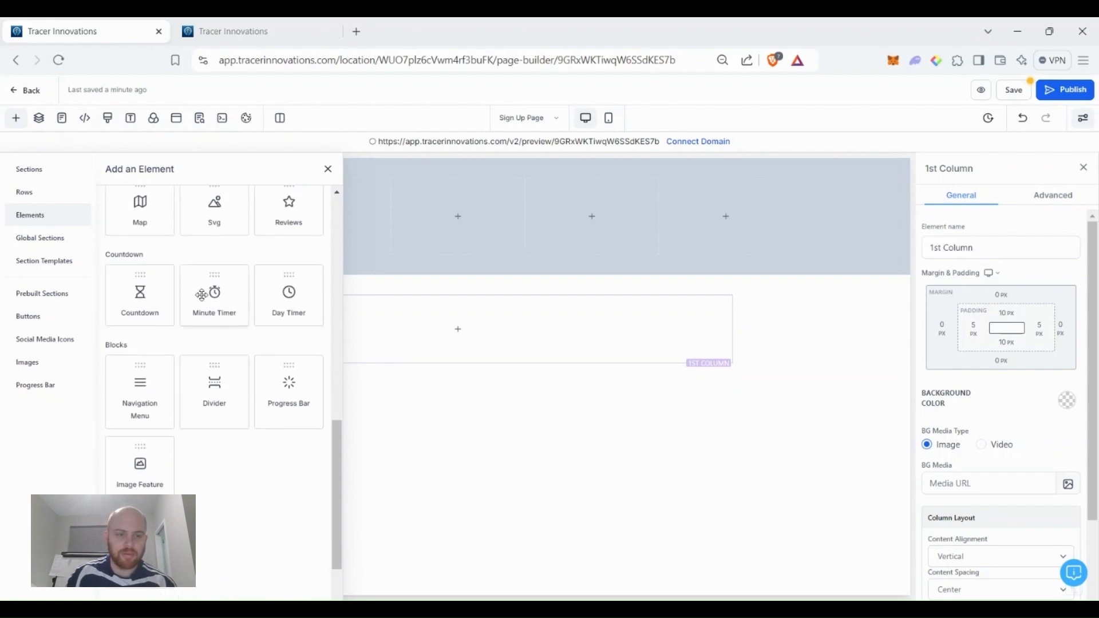
pyautogui.scroll(-1, 231, 296)
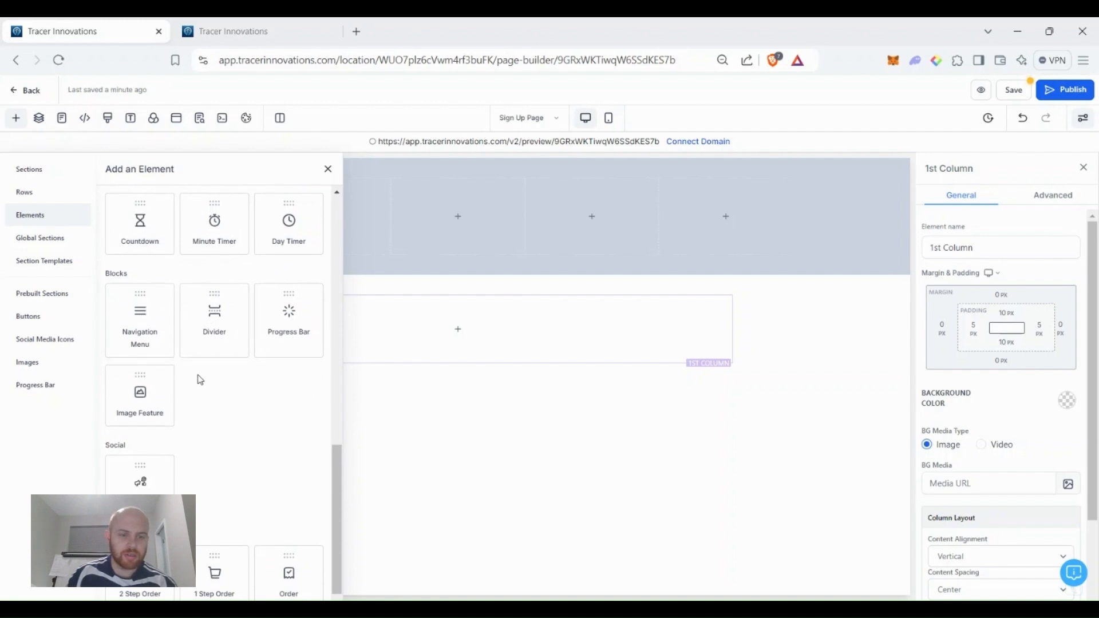
pyautogui.scroll(-1, 259, 385)
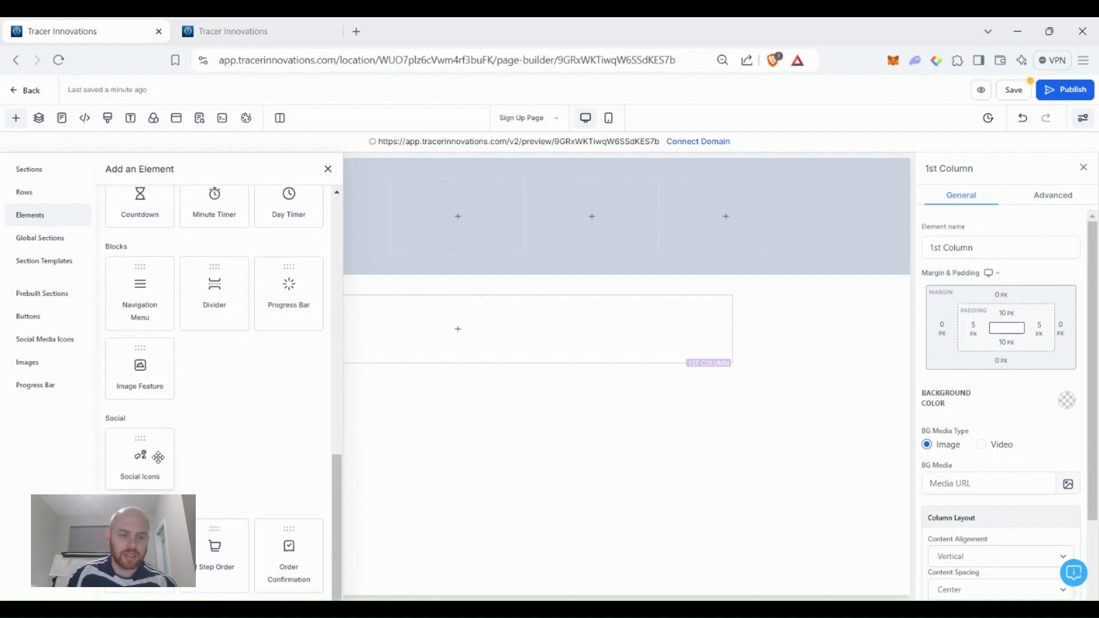
pyautogui.scroll(6, 242, 493)
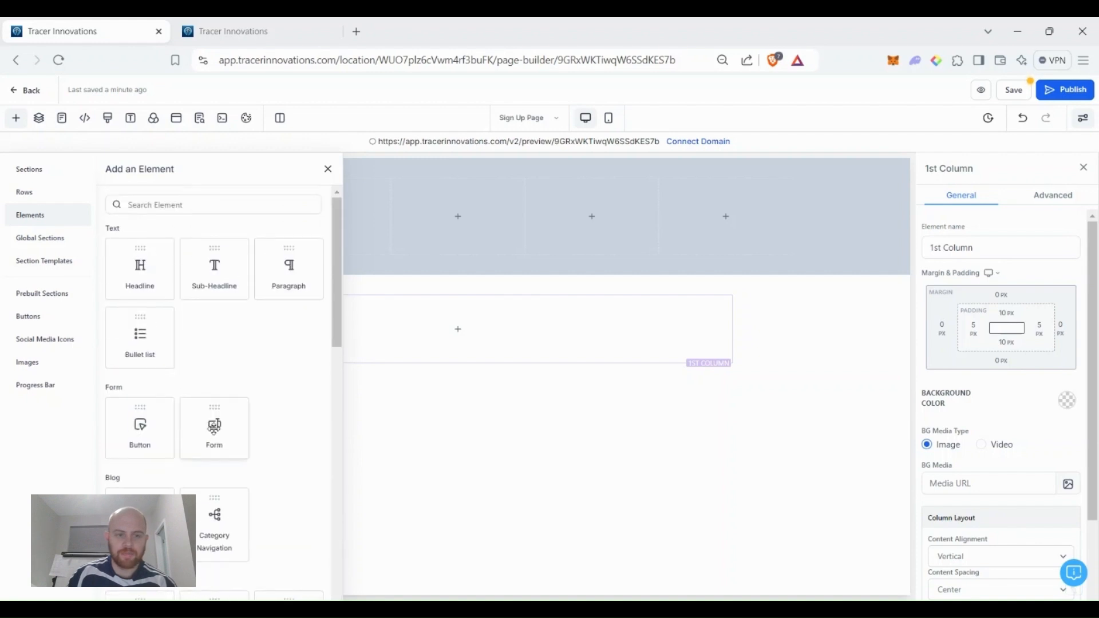
# Drop a headline into the empty column and retitle it 'Get Your Free Consultation Below'.
pyautogui.moveTo(338, 304); pyautogui.dragTo(346, 308)
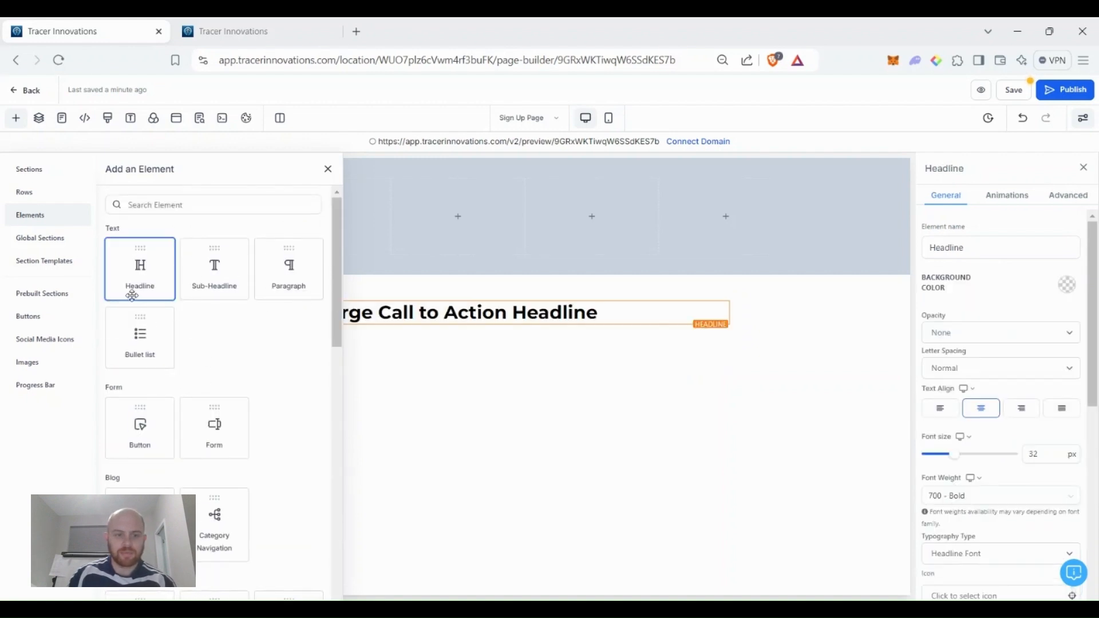
pyautogui.tripleClick(477, 312)
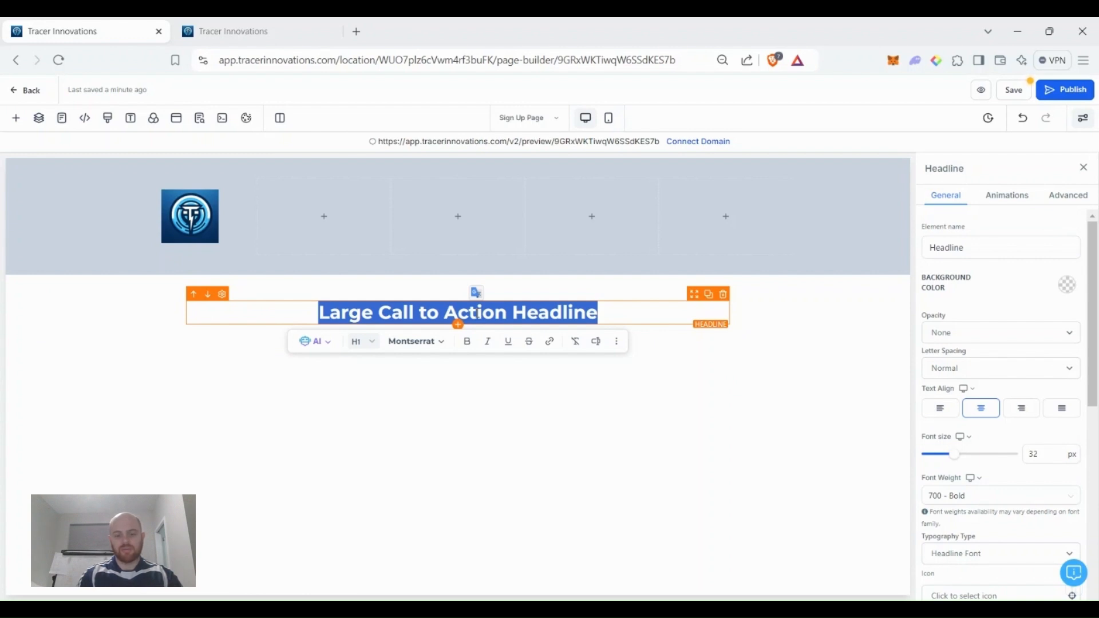
pyautogui.write('Sub')
pyautogui.press('BackSpace')
pyautogui.press('BackSpace')
pyautogui.press('BackSpace')
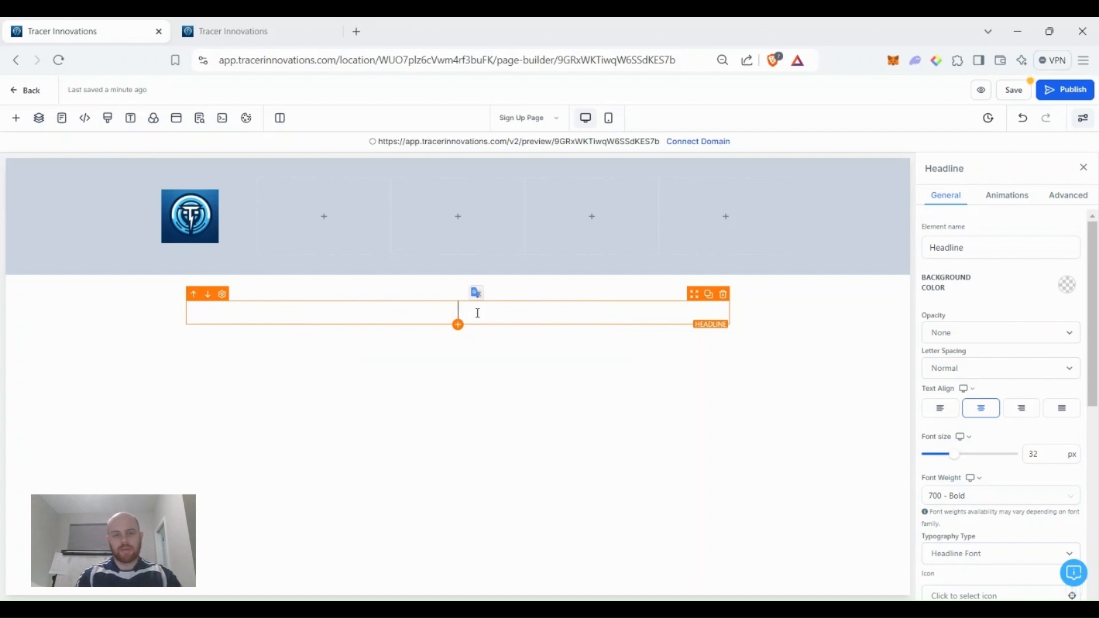
pyautogui.write('Get ')
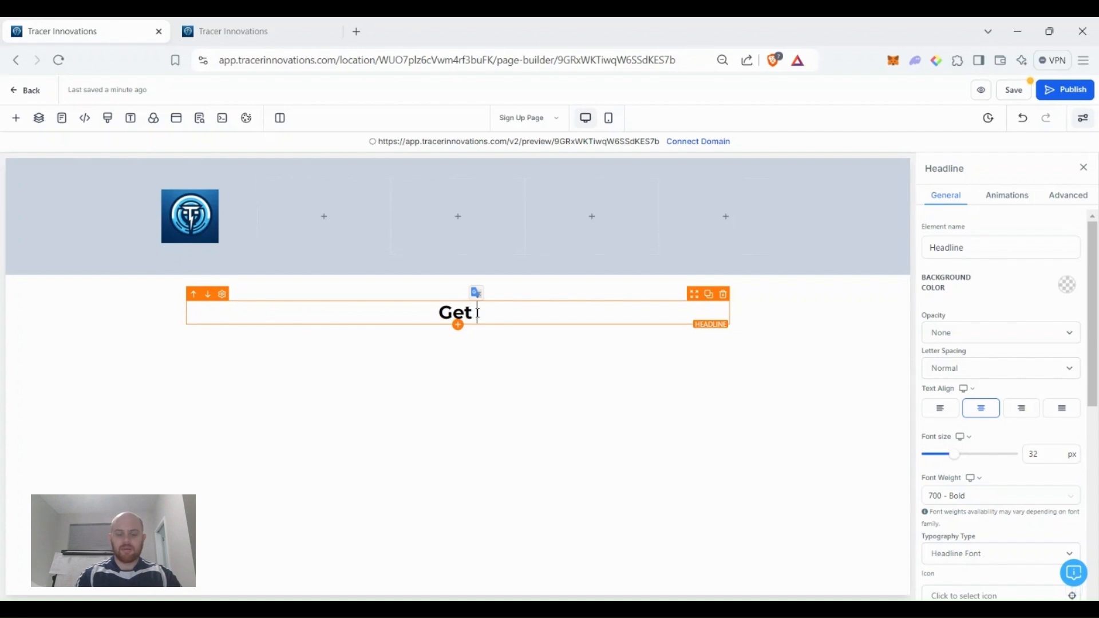
pyautogui.write('Your Free')
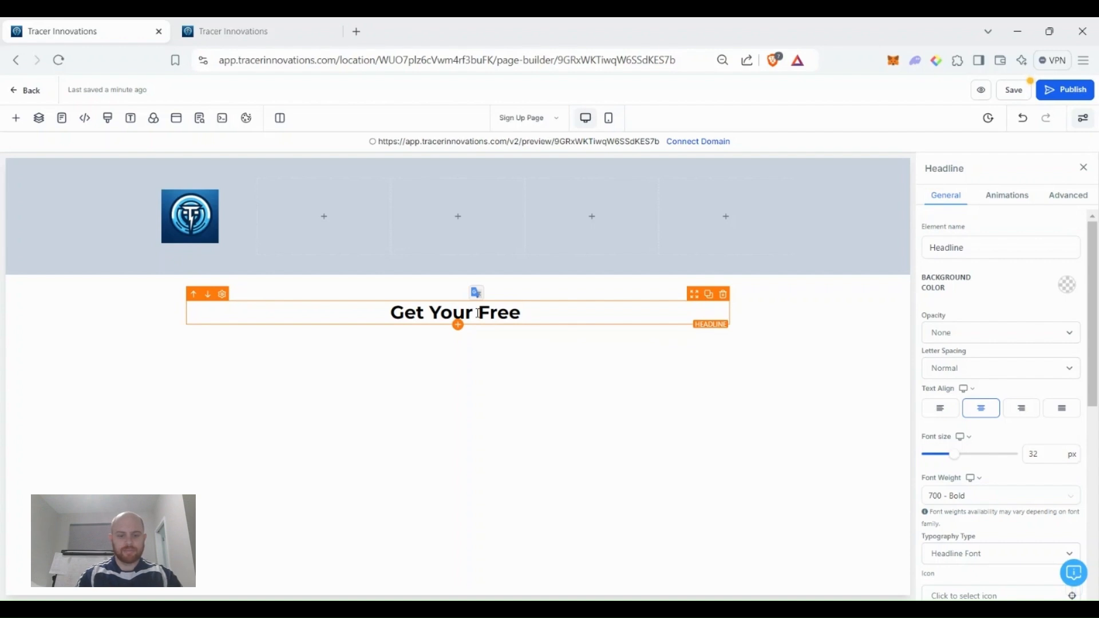
pyautogui.write(' Consulta')
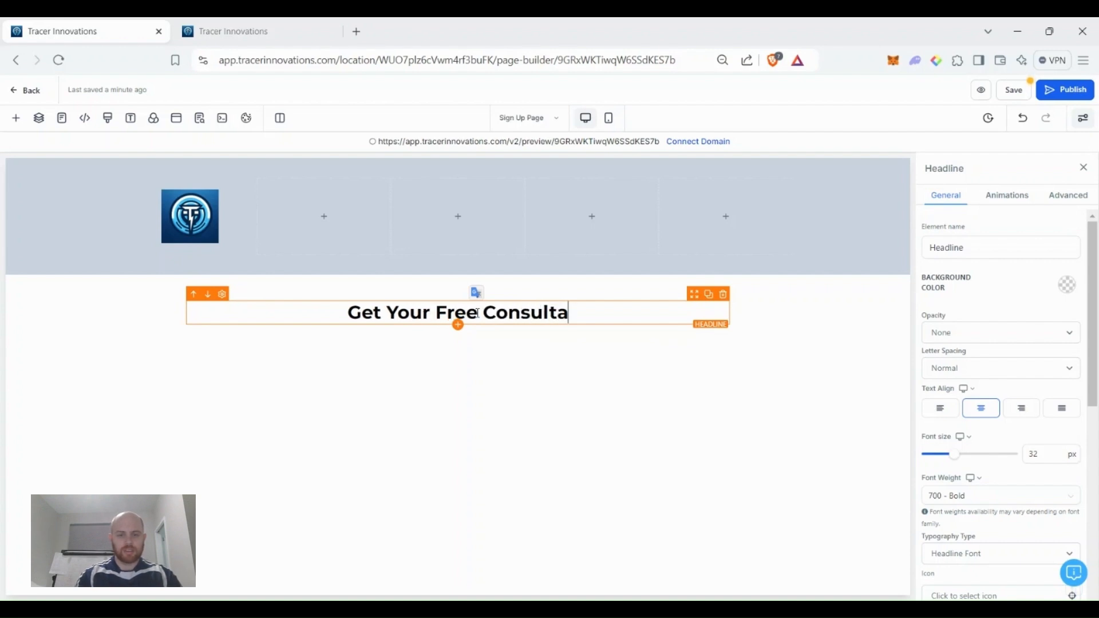
pyautogui.write('tion Below')
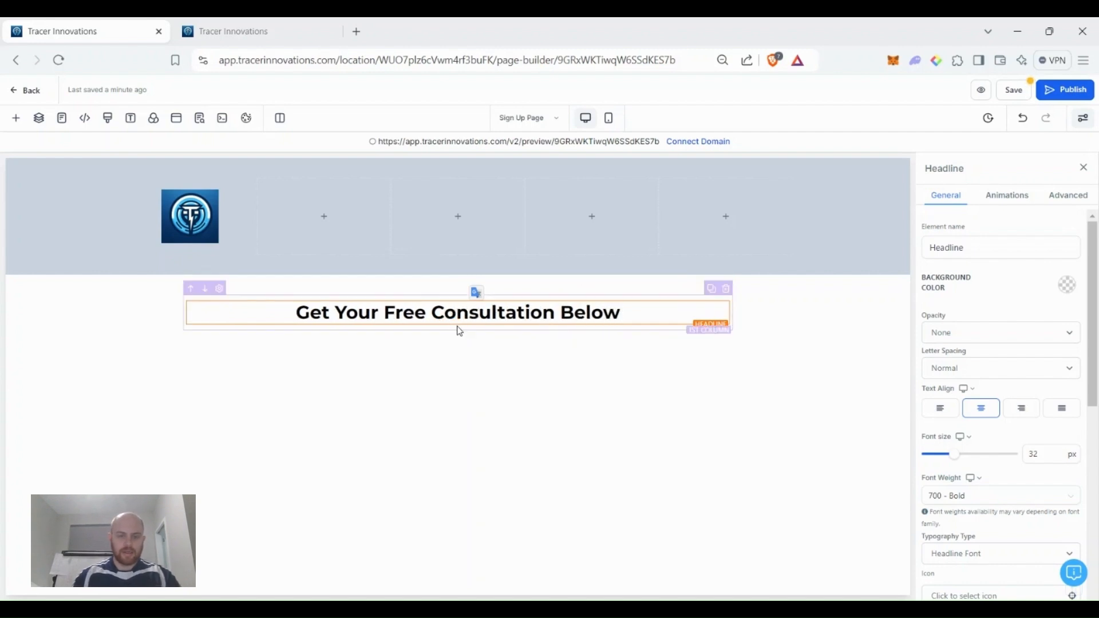
pyautogui.click(457, 332)
# Add a sub-headline offering a 30 minute call to review your child's playing style.
pyautogui.moveTo(234, 280); pyautogui.dragTo(468, 362)
pyautogui.doubleClick(452, 333)
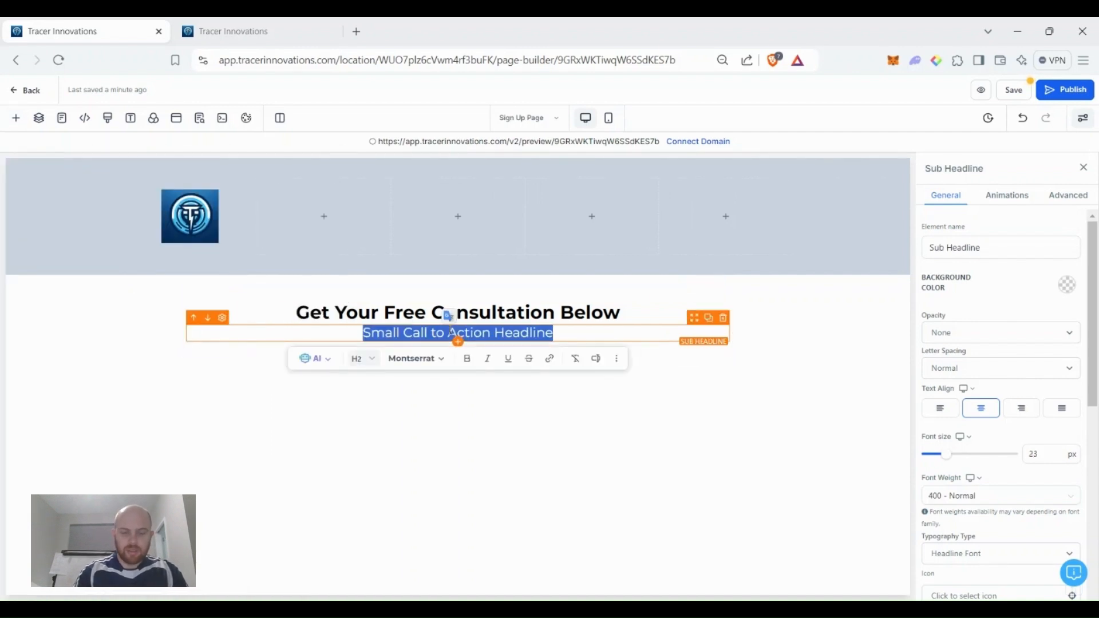
pyautogui.write('You can sign up for ')
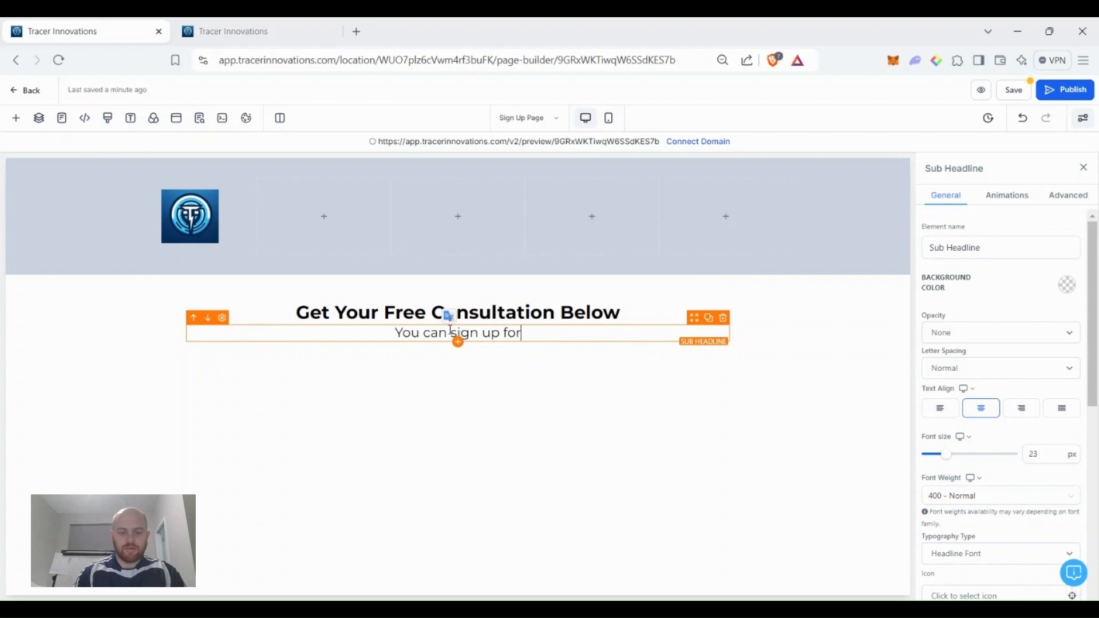
pyautogui.write('a 30 min')
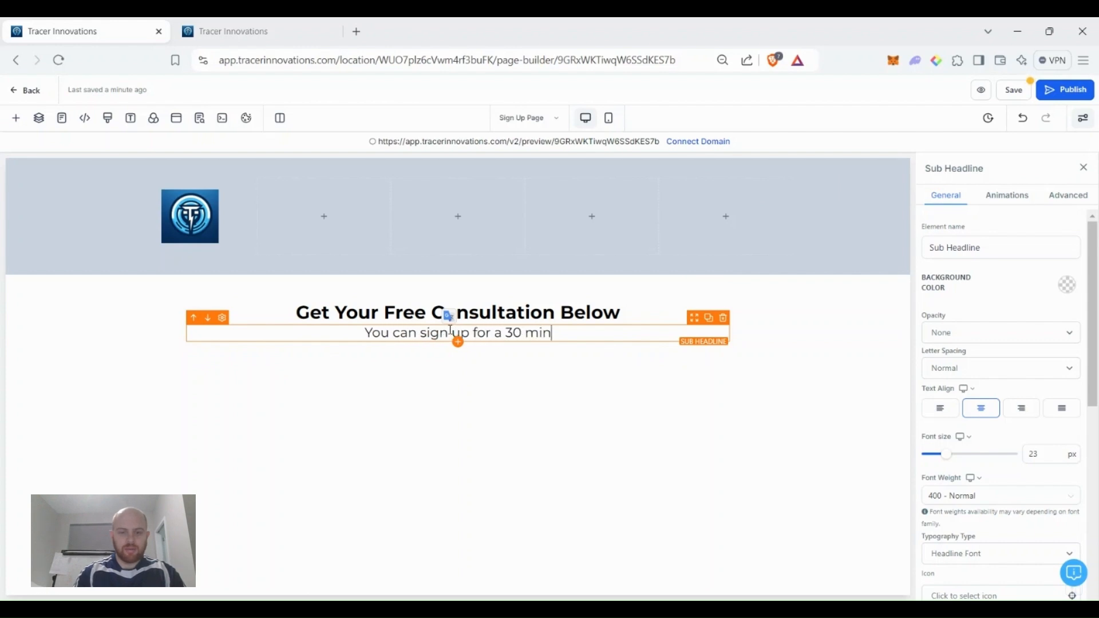
pyautogui.write("ute call to review your child's playing style and")
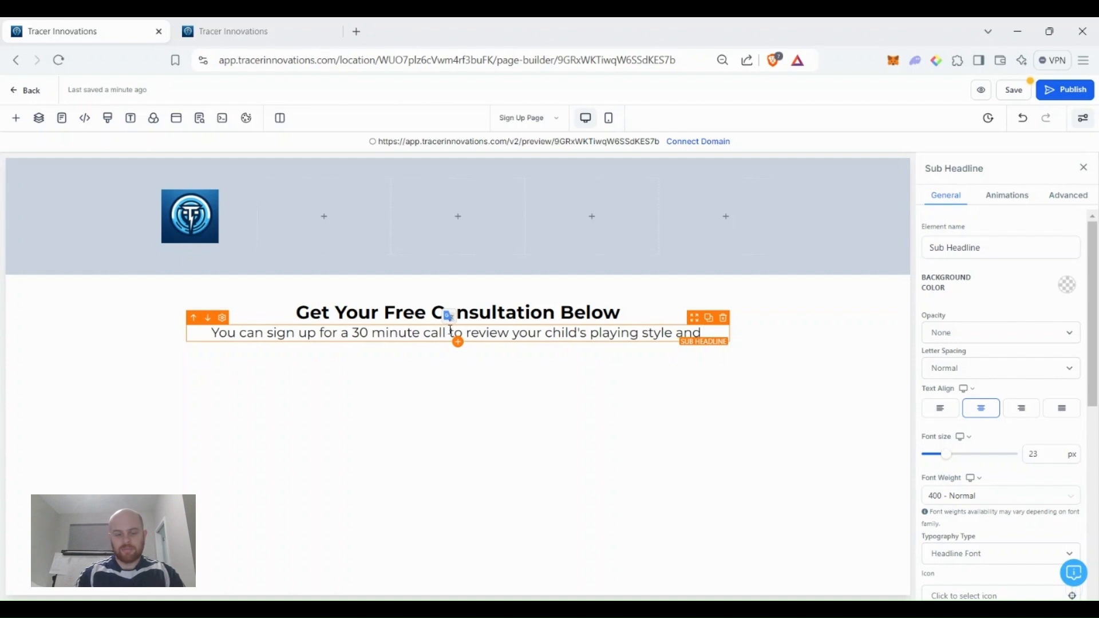
pyautogui.write(' formulate a ')
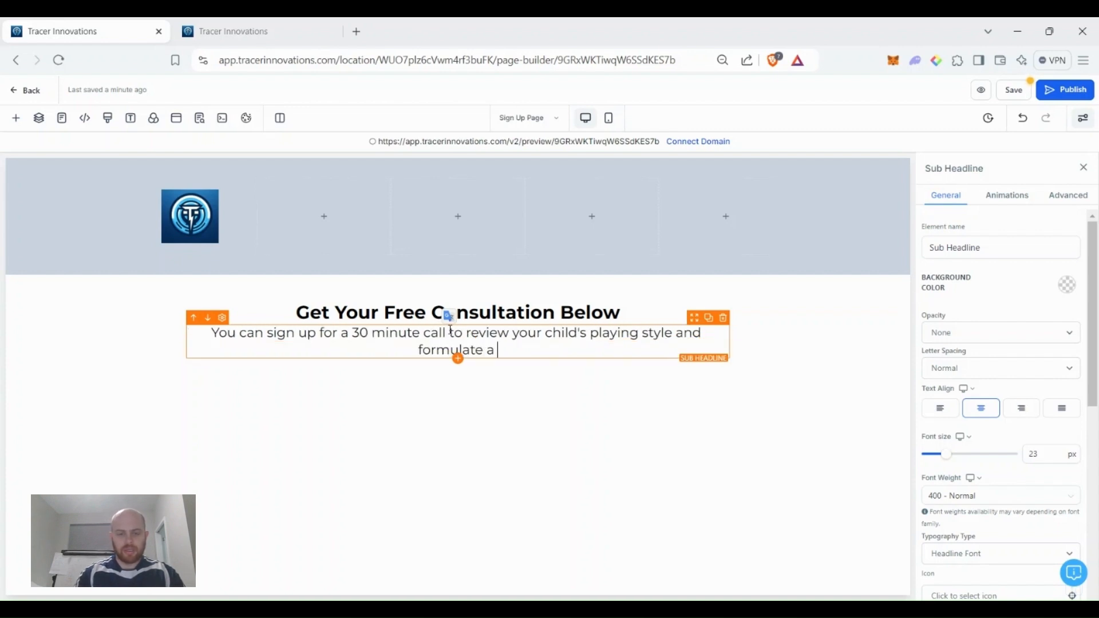
pyautogui.write('training plan')
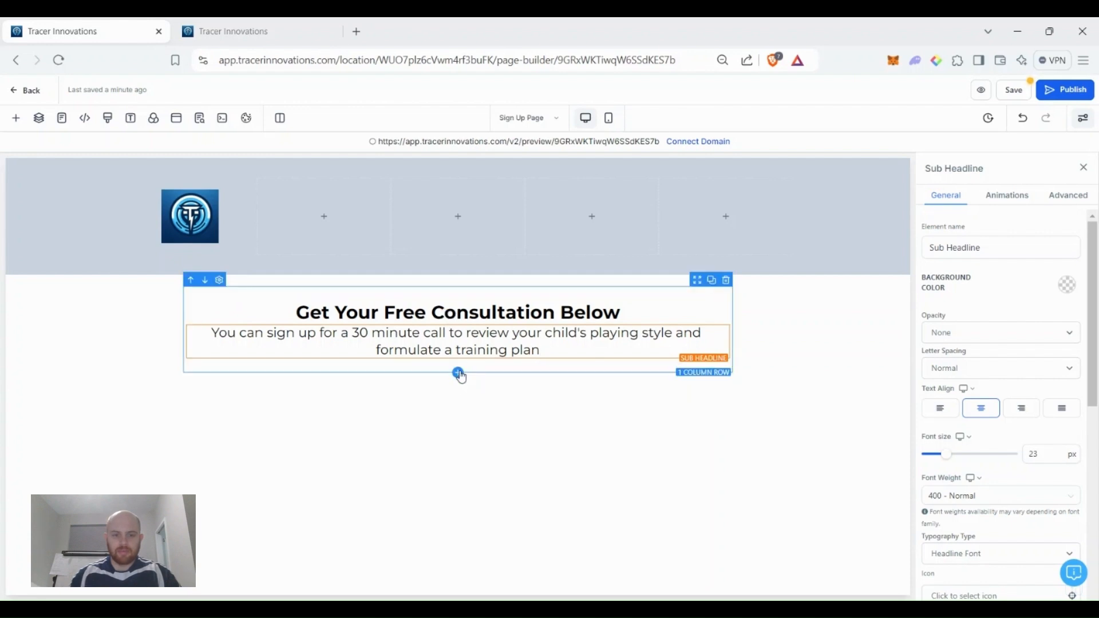
# Insert a 2-column row below the headings with a bullet list in each column.
pyautogui.click(458, 373)
pyautogui.click(277, 229)
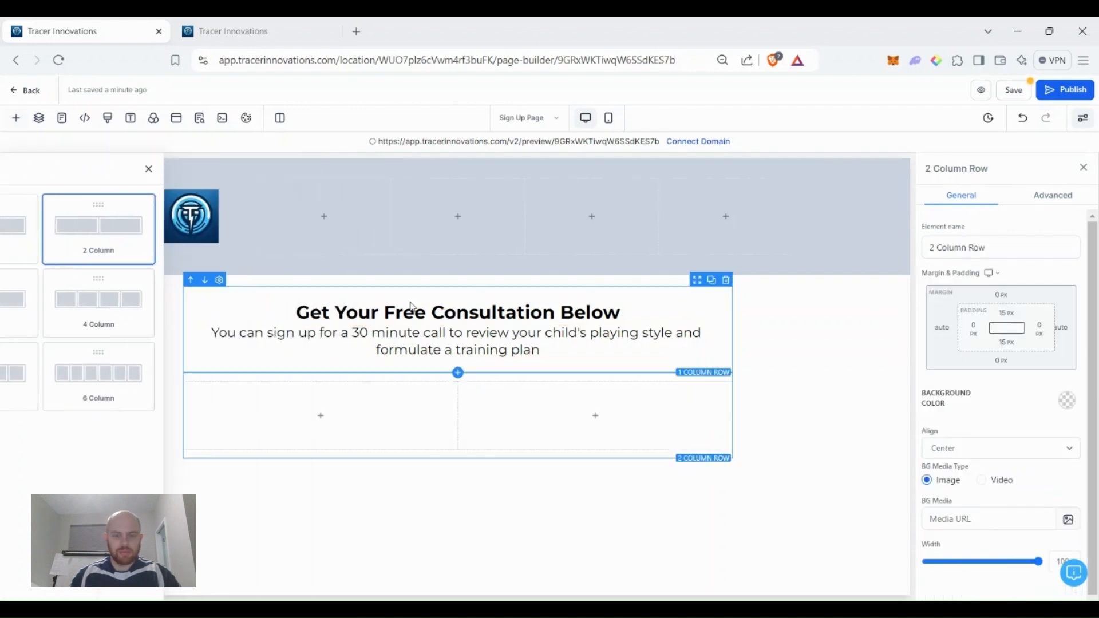
pyautogui.click(301, 422)
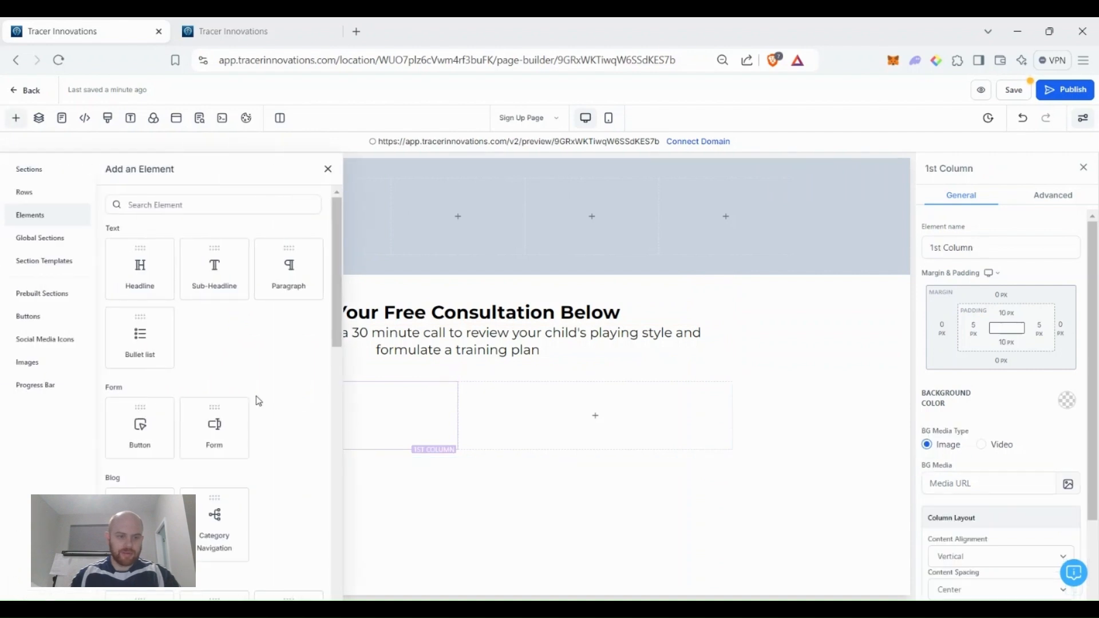
pyautogui.moveTo(169, 352); pyautogui.dragTo(297, 408)
pyautogui.doubleClick(307, 416)
pyautogui.click(360, 417)
pyautogui.moveTo(544, 426)
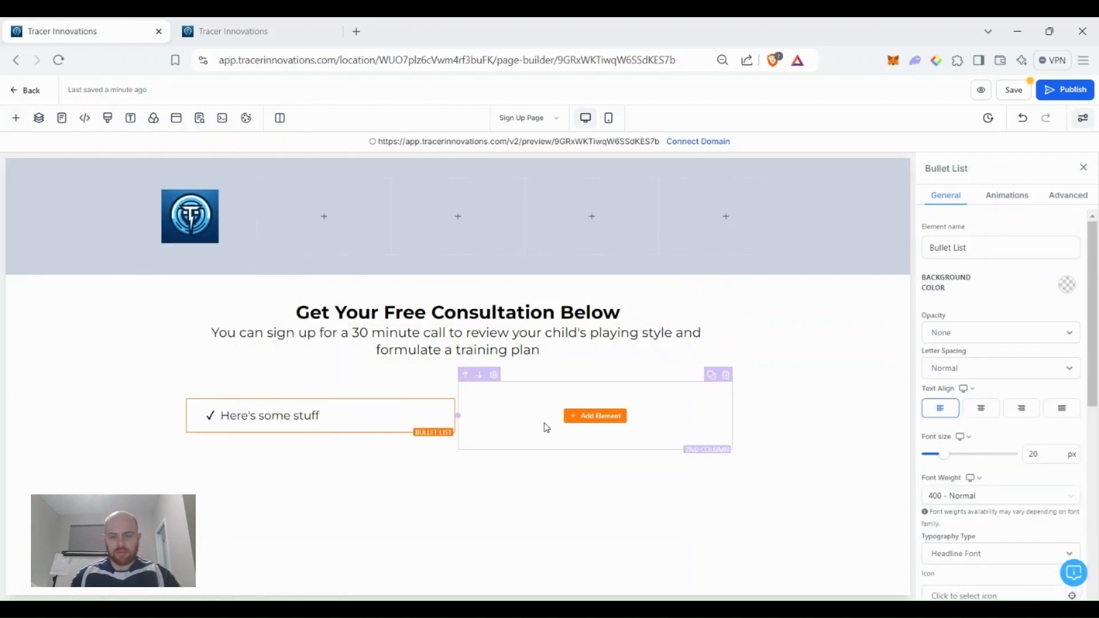
pyautogui.click(605, 422)
pyautogui.moveTo(143, 343); pyautogui.dragTo(516, 405)
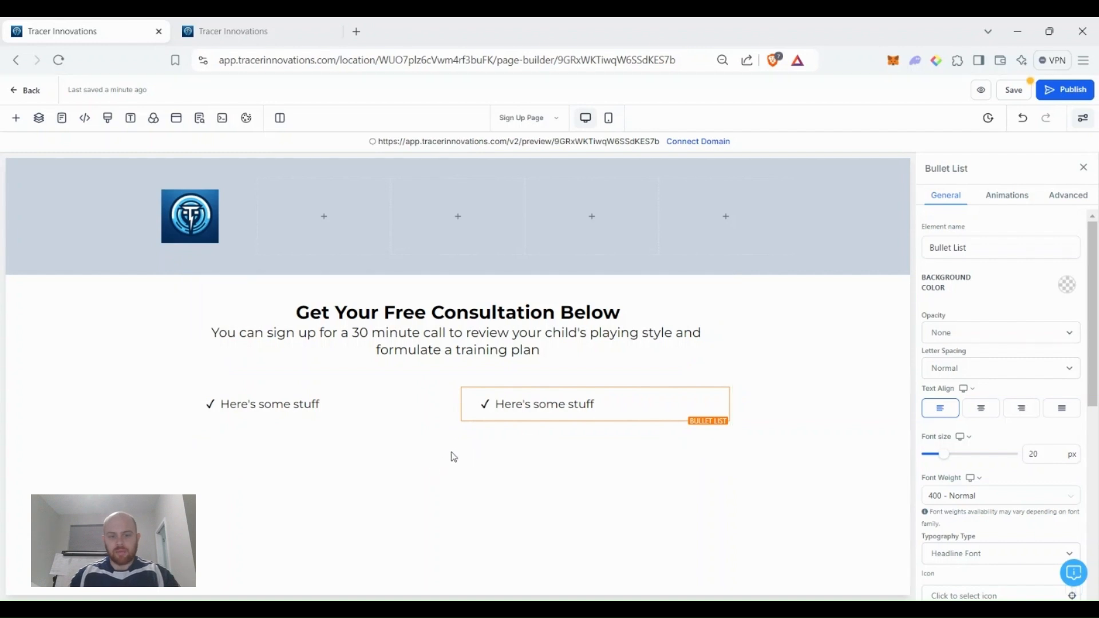
pyautogui.click(458, 447)
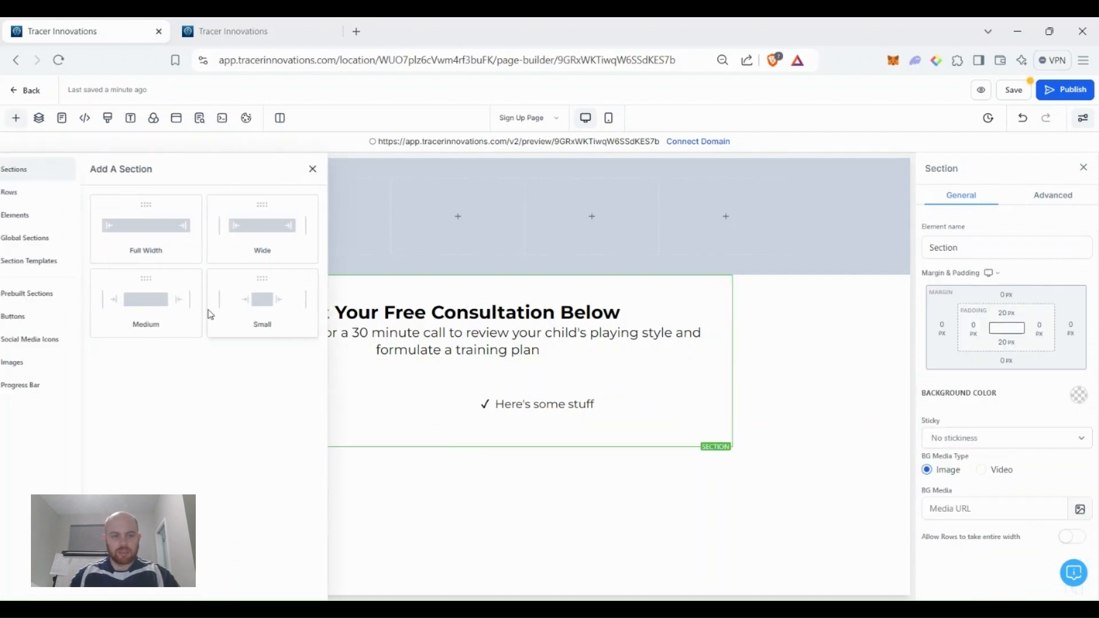
# Add a full-width section with a single-column row below the bullet lists.
pyautogui.click(177, 230)
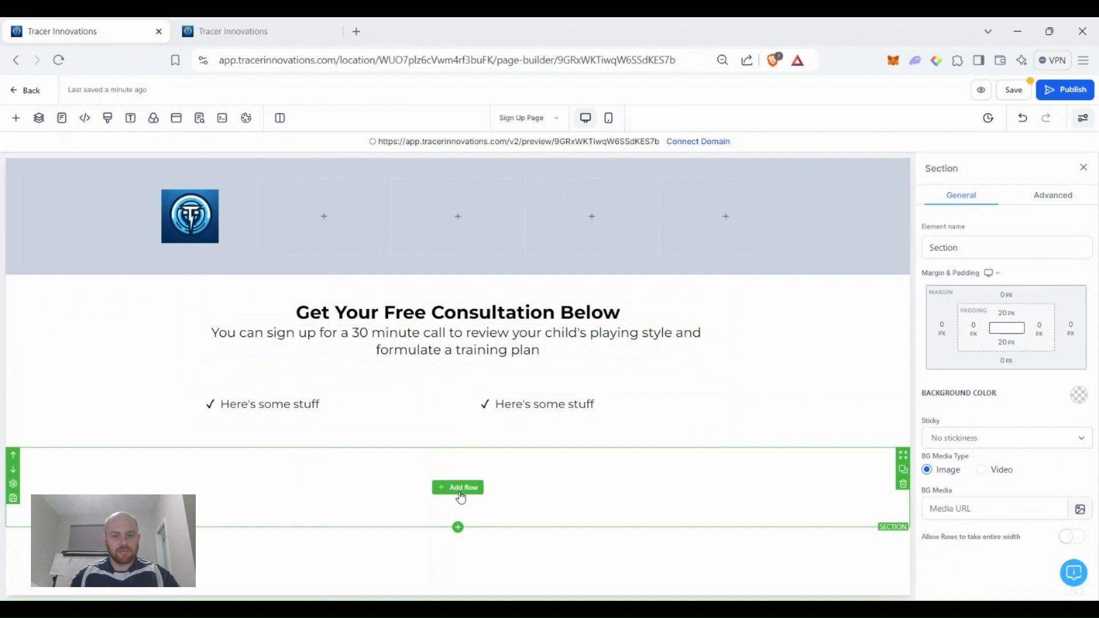
pyautogui.click(461, 495)
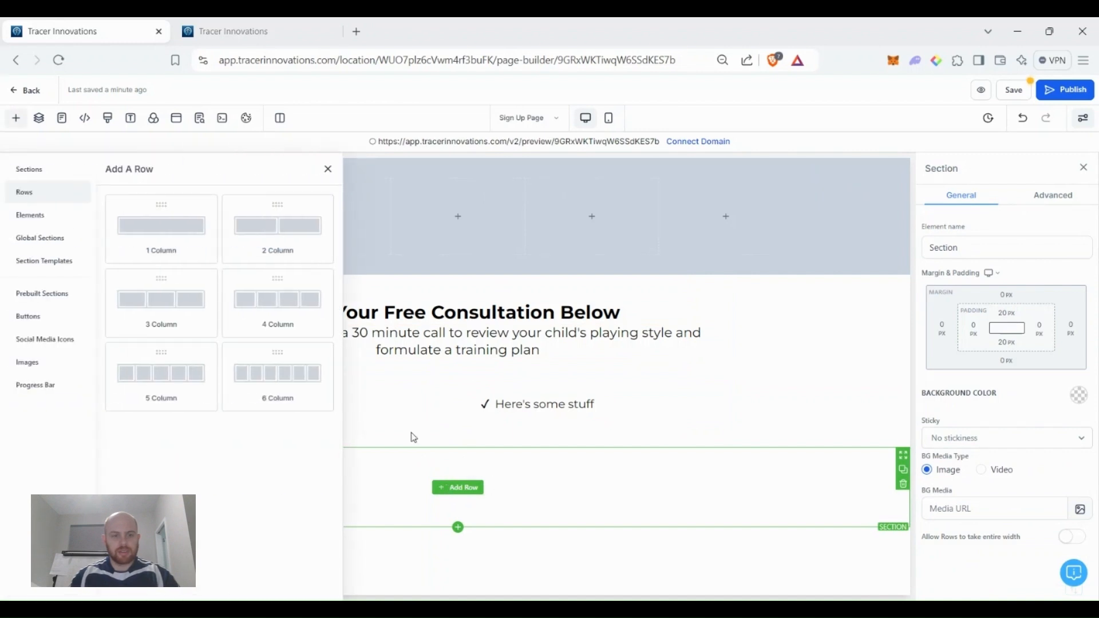
pyautogui.click(165, 233)
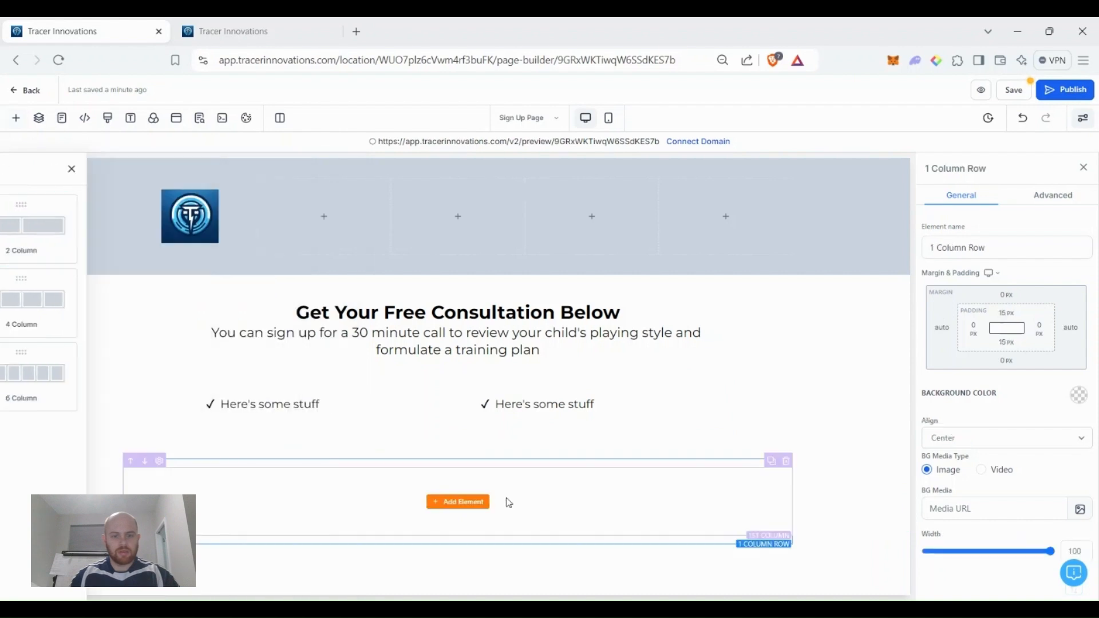
# Search 'form', place a Form element in the column, and close the picker without choosing a form.
pyautogui.click(457, 502)
pyautogui.scroll(-3, 208, 384)
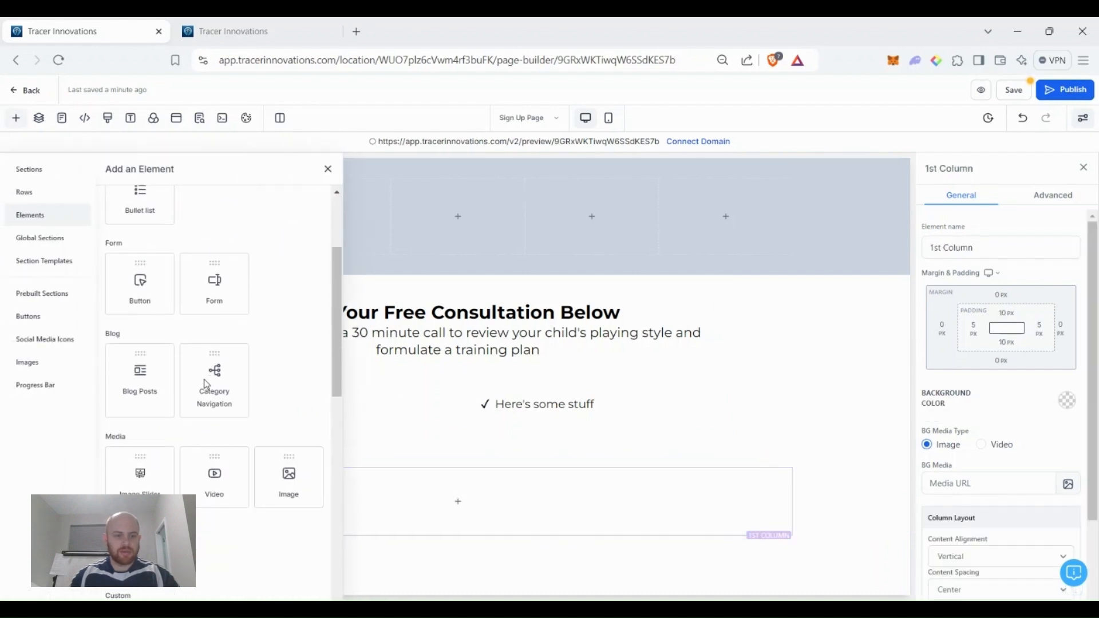
pyautogui.scroll(-5, 207, 384)
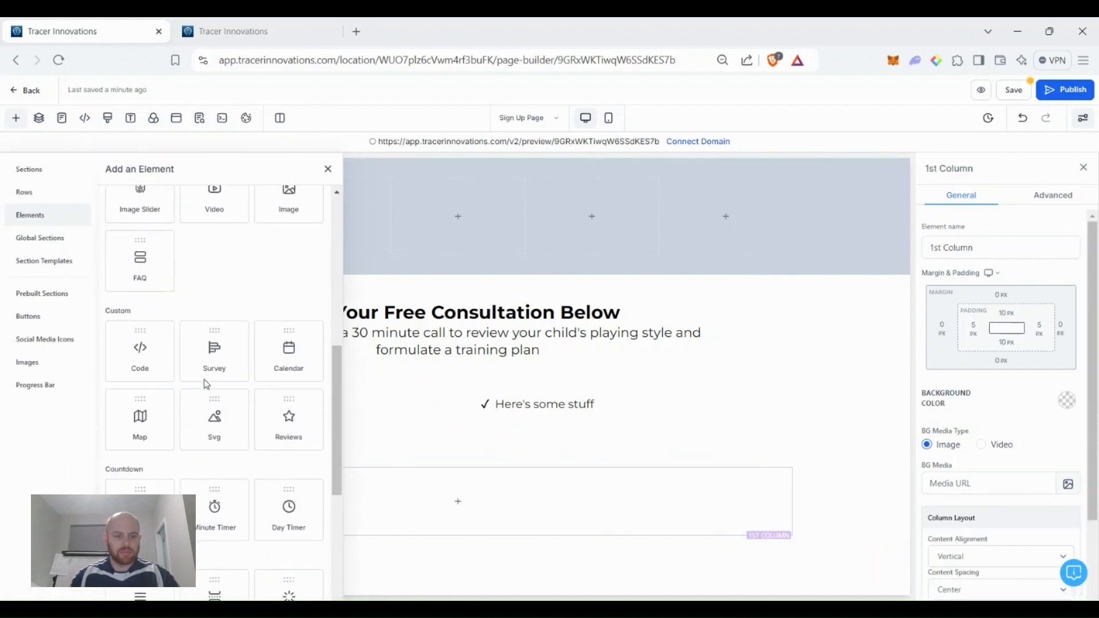
pyautogui.scroll(-5, 207, 385)
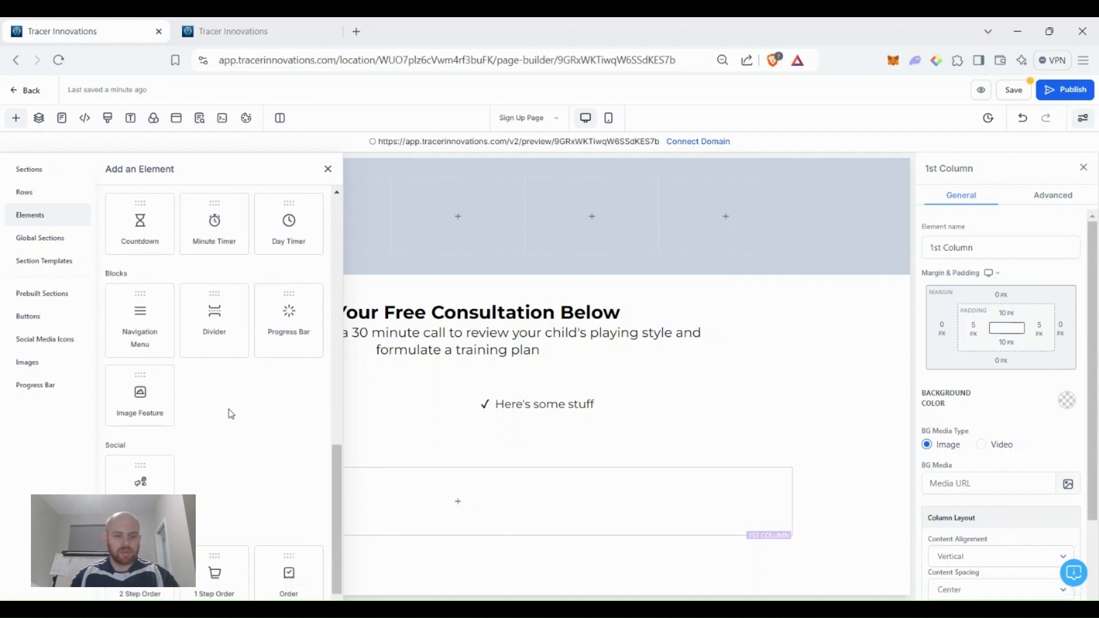
pyautogui.scroll(15, 231, 398)
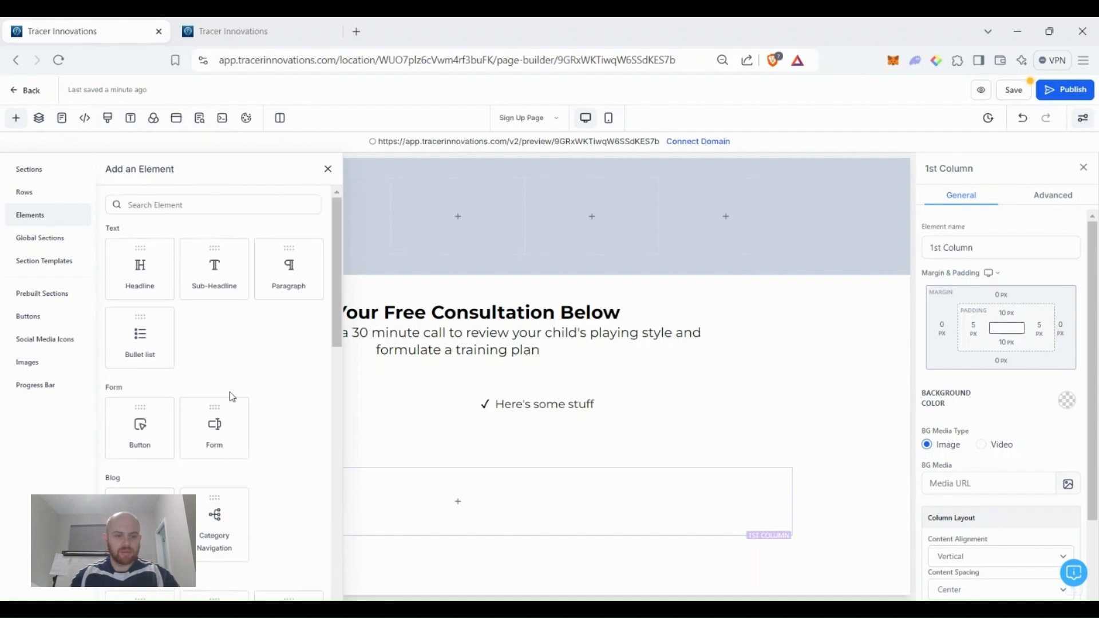
pyautogui.click(216, 207)
pyautogui.write('form')
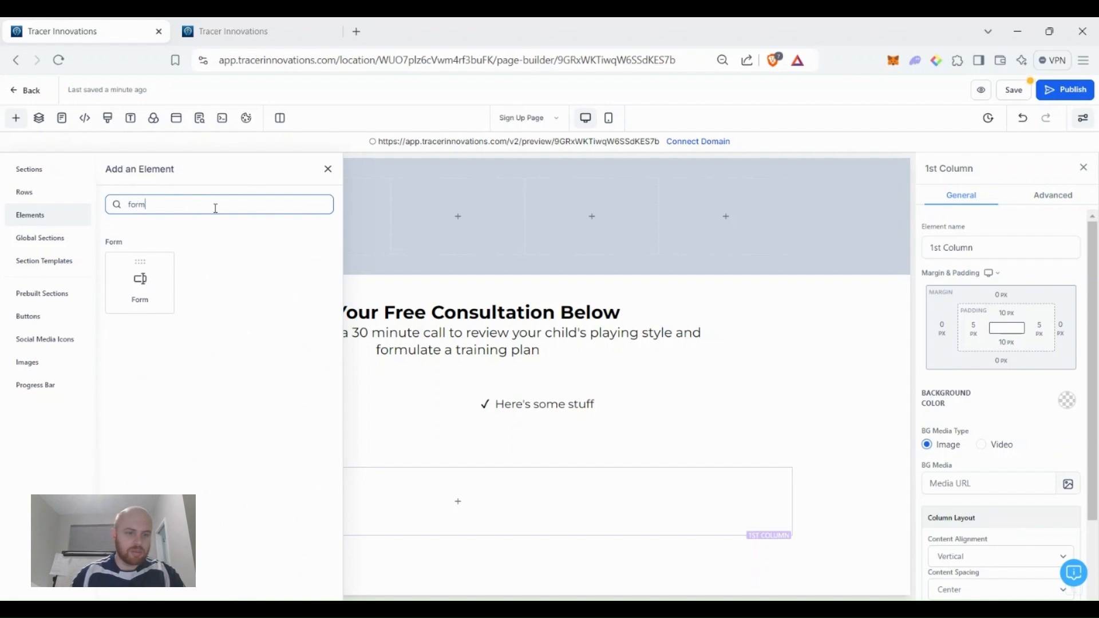
pyautogui.moveTo(145, 272); pyautogui.dragTo(487, 452)
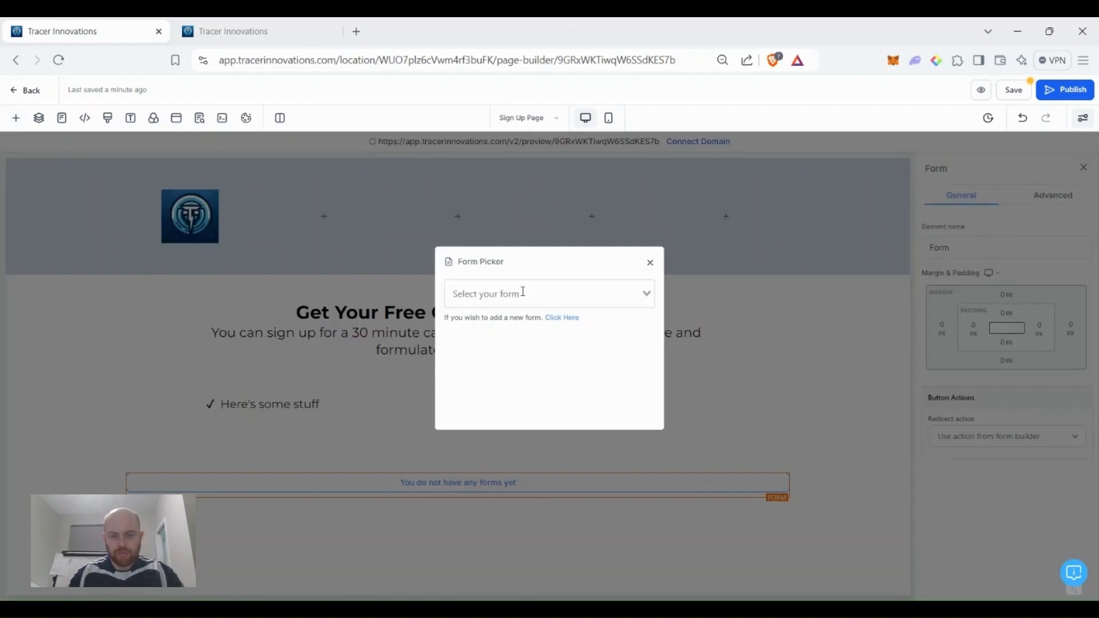
pyautogui.click(581, 297)
pyautogui.scroll(-2, 594, 372)
pyautogui.scroll(2, 595, 375)
pyautogui.click(650, 264)
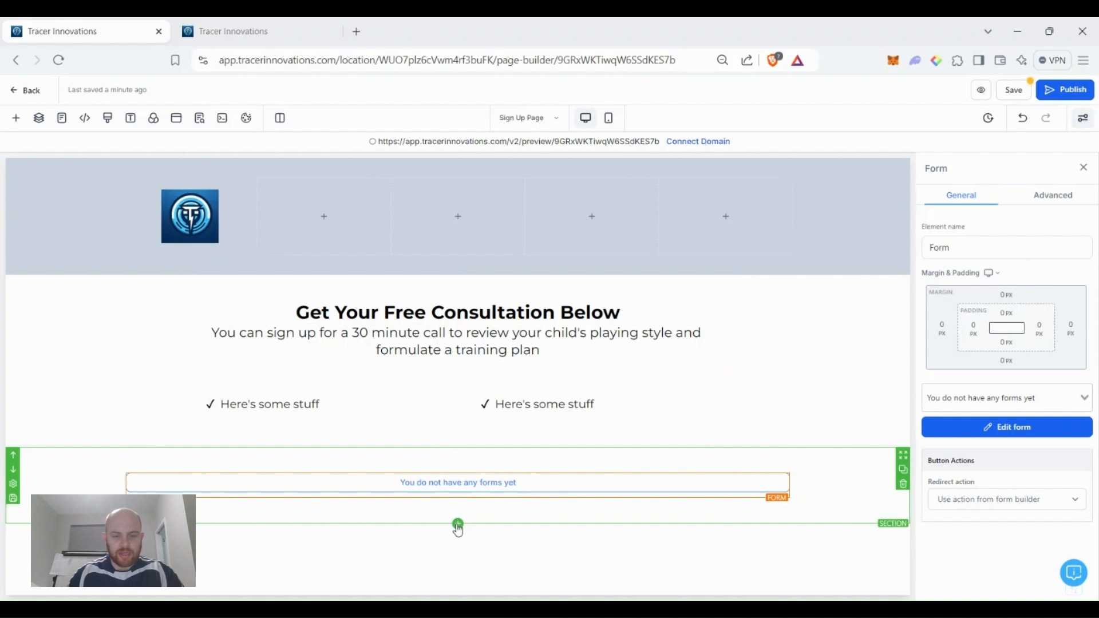
pyautogui.click(458, 525)
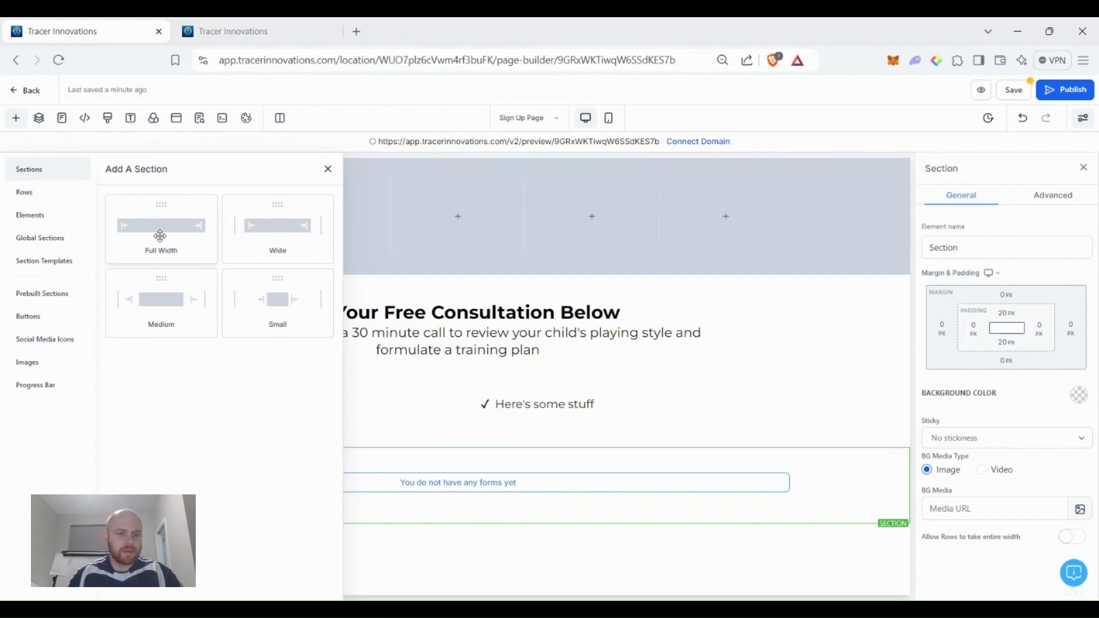
# Add a full-width, one-column section at the bottom holding a Customer Testimonials Reviews widget.
pyautogui.click(166, 245)
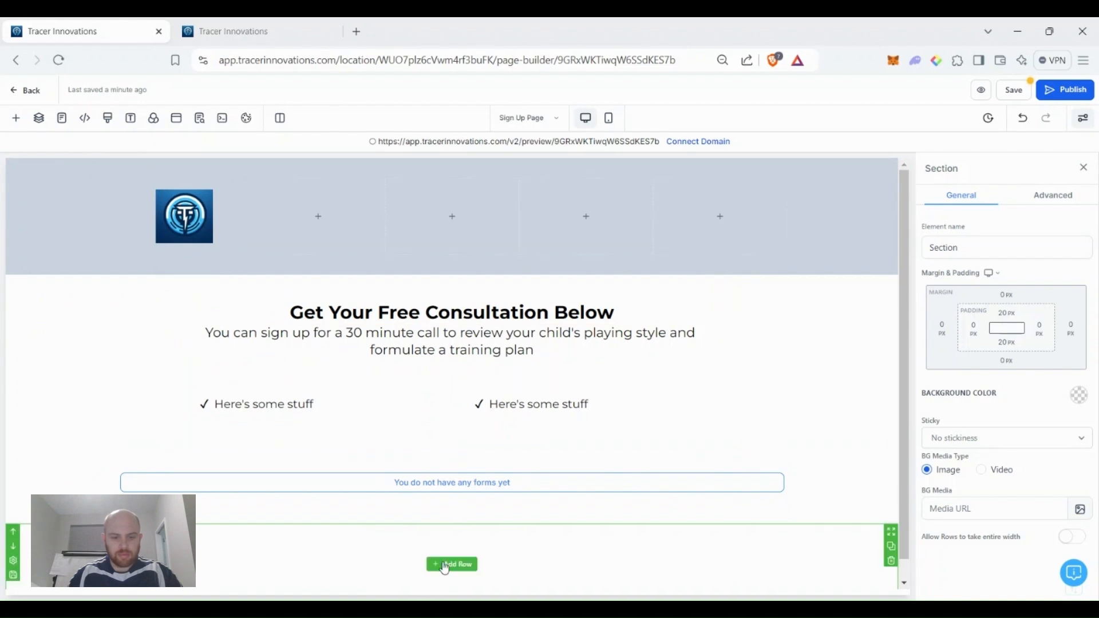
pyautogui.click(445, 566)
pyautogui.click(135, 217)
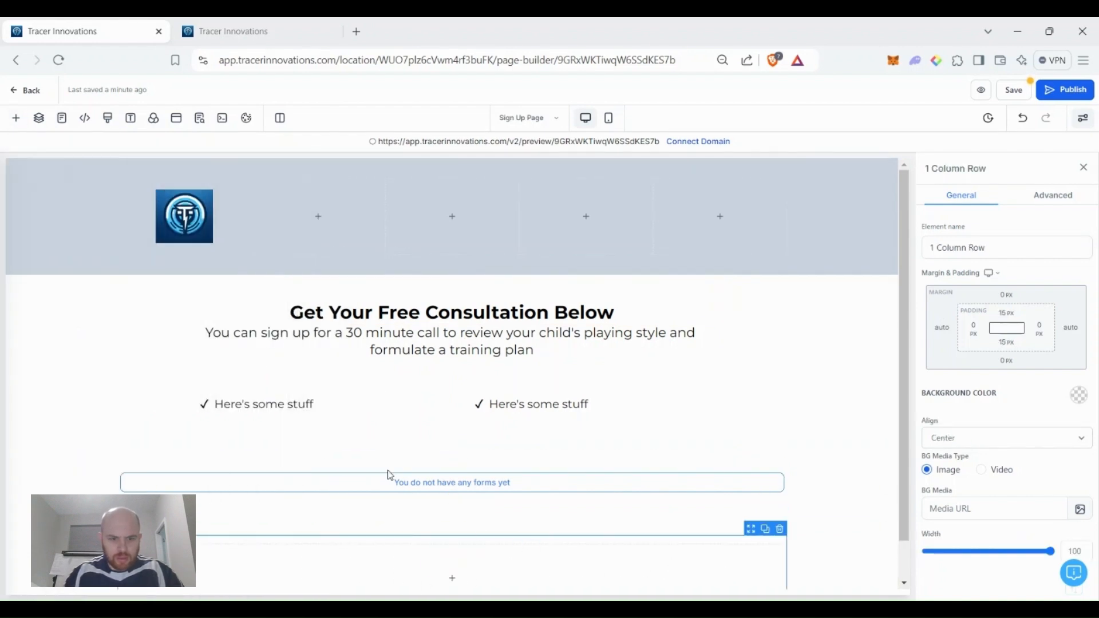
pyautogui.scroll(-1, 452, 564)
pyautogui.click(449, 538)
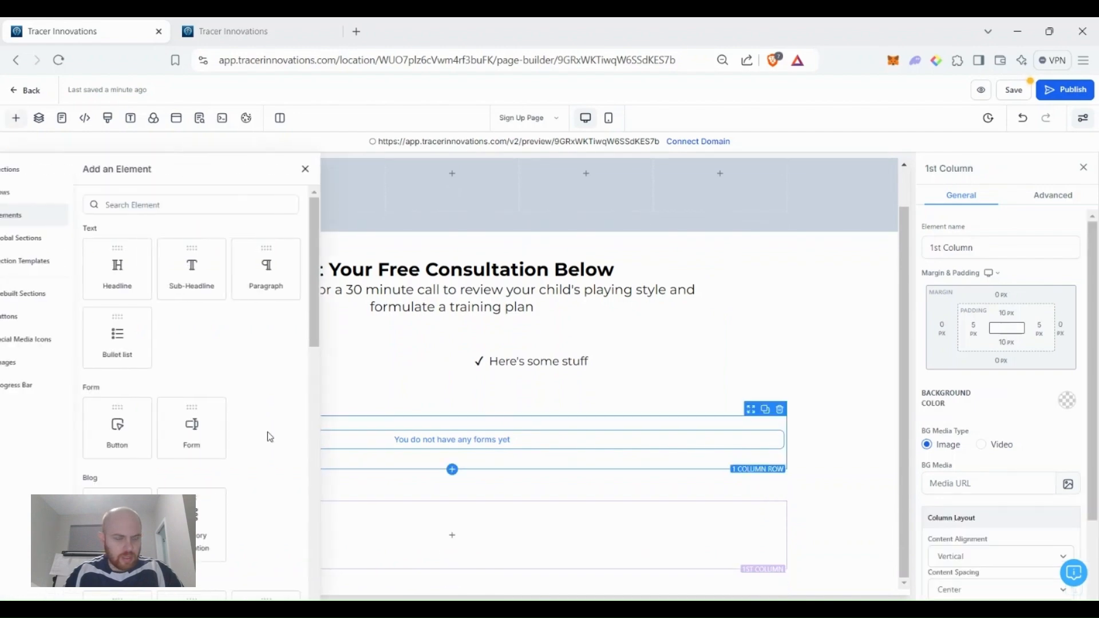
pyautogui.scroll(-3, 260, 449)
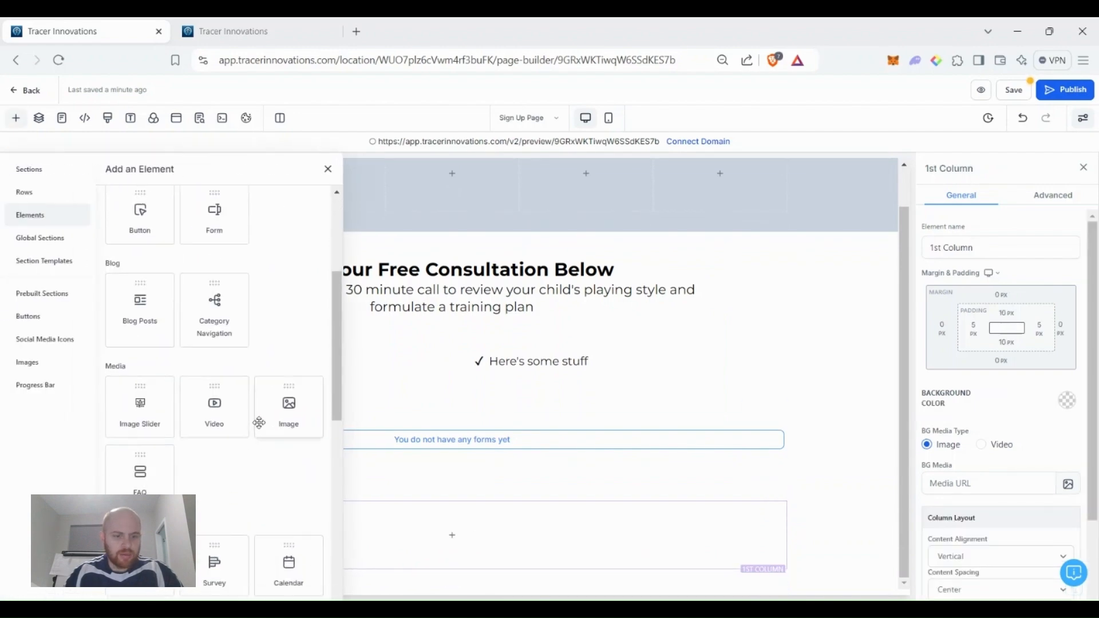
pyautogui.scroll(-5, 263, 345)
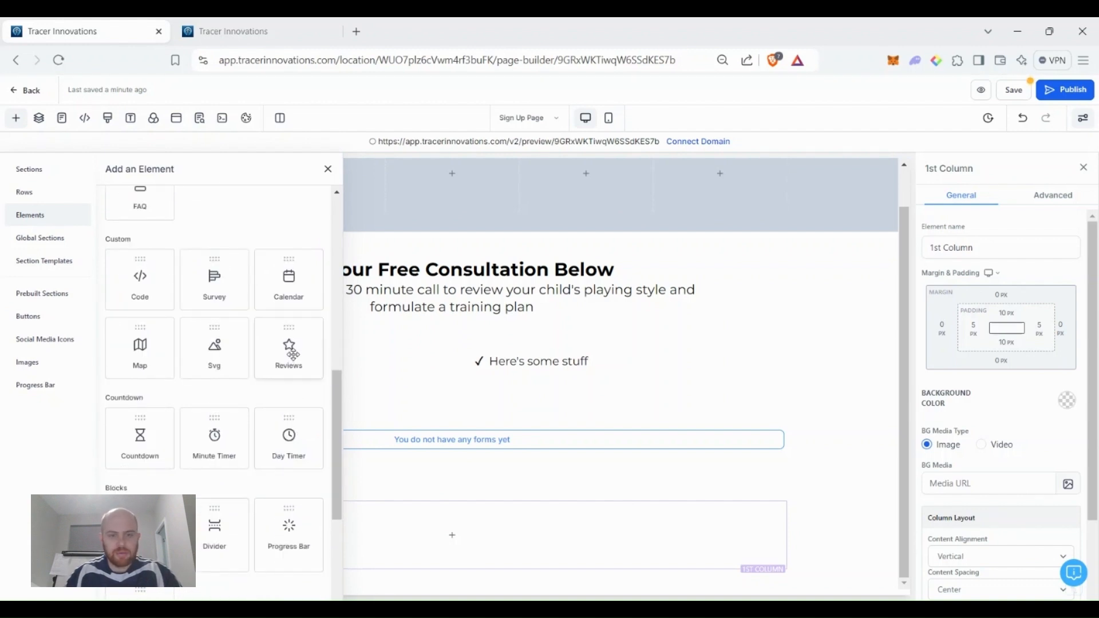
pyautogui.moveTo(293, 354); pyautogui.dragTo(452, 532)
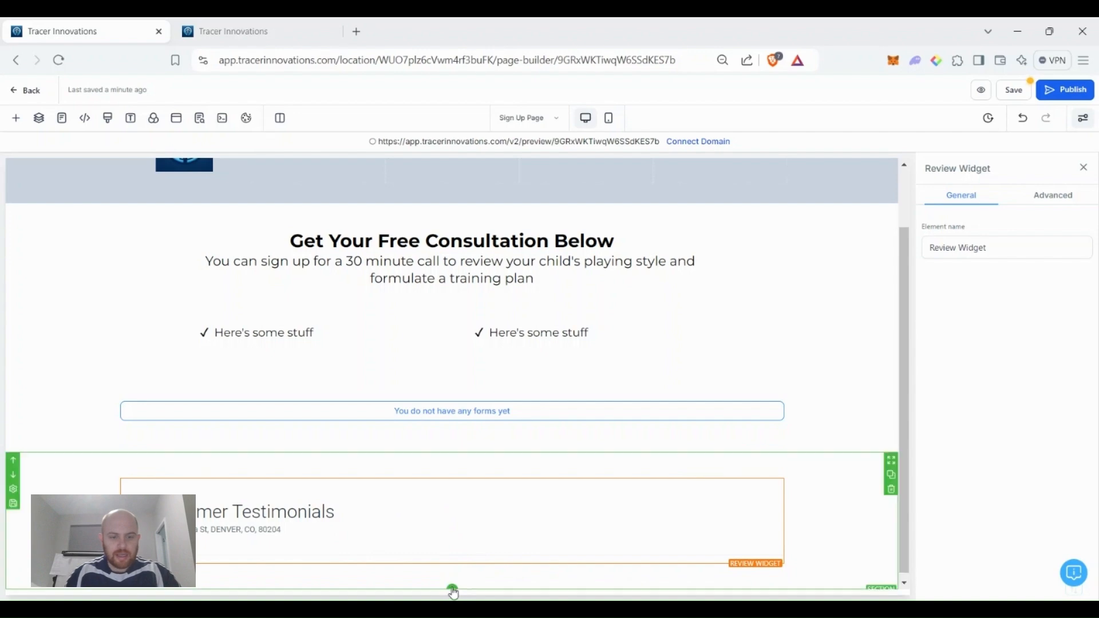
# Add another full-width section with a single-column row below the testimonials.
pyautogui.click(452, 589)
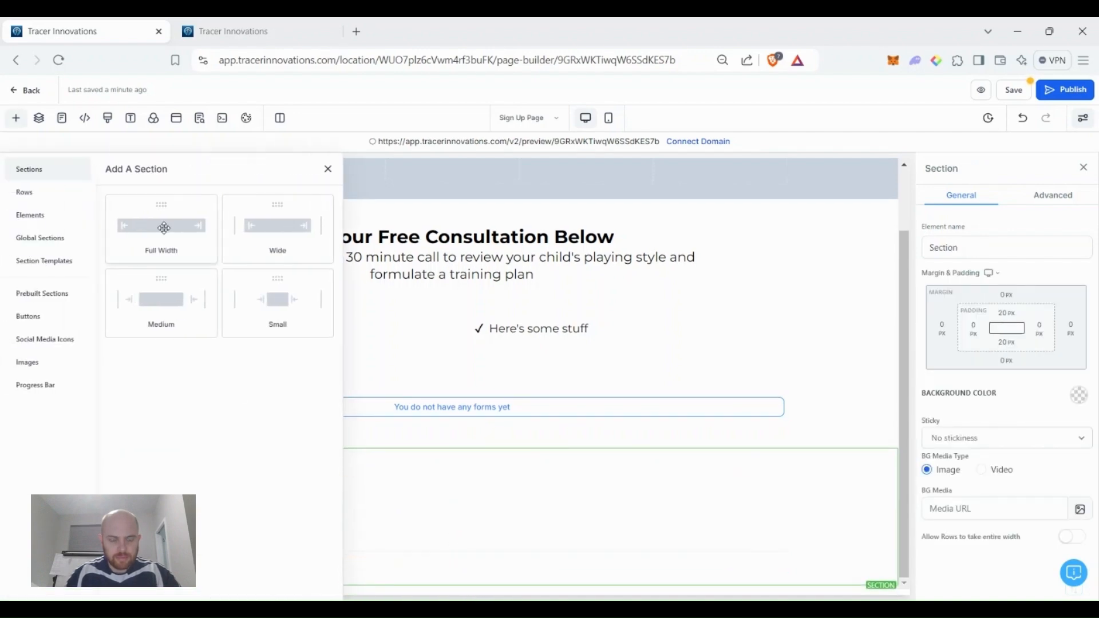
pyautogui.moveTo(164, 228); pyautogui.dragTo(456, 544)
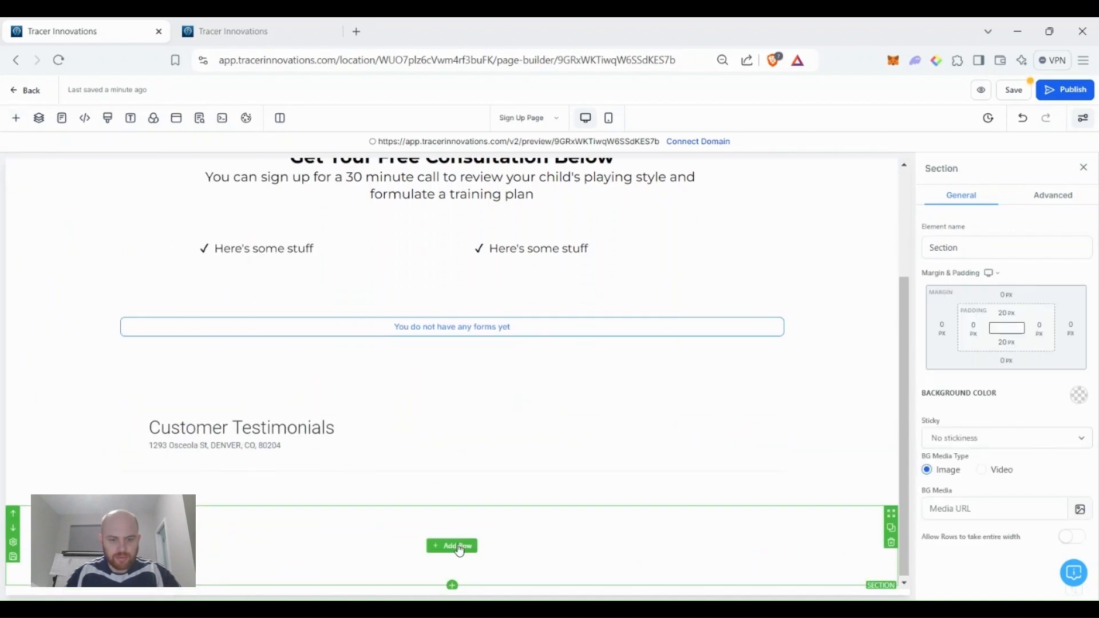
pyautogui.click(456, 545)
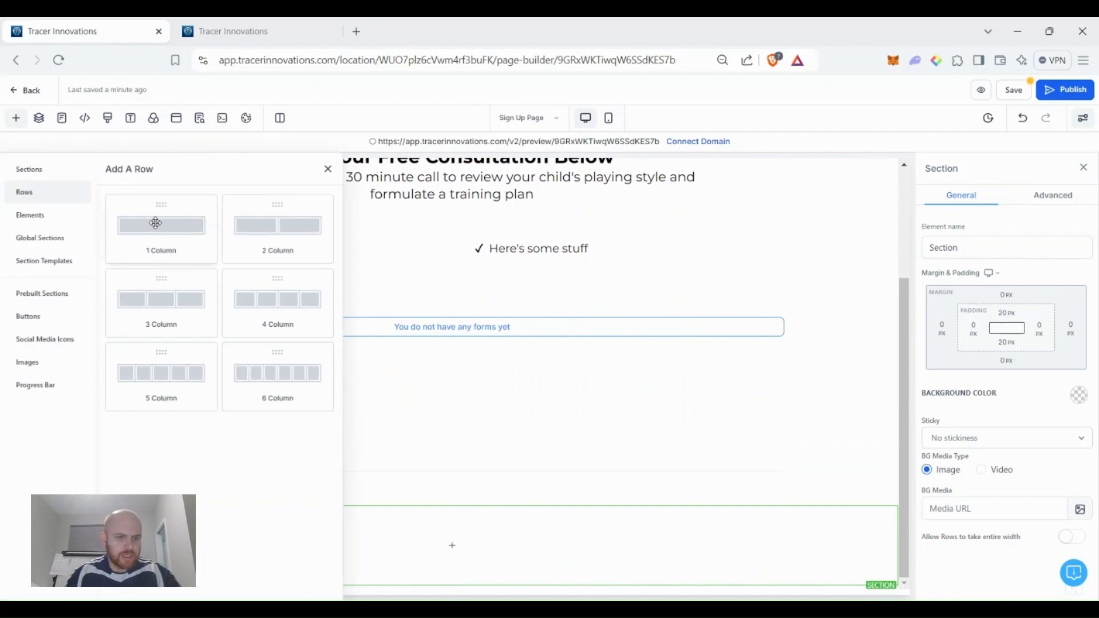
pyautogui.moveTo(154, 223); pyautogui.dragTo(467, 572)
# Search 'fa' to insert an FAQ and retitle its first question 'What will I learn?'.
pyautogui.click(467, 573)
pyautogui.click(166, 205)
pyautogui.write('fa')
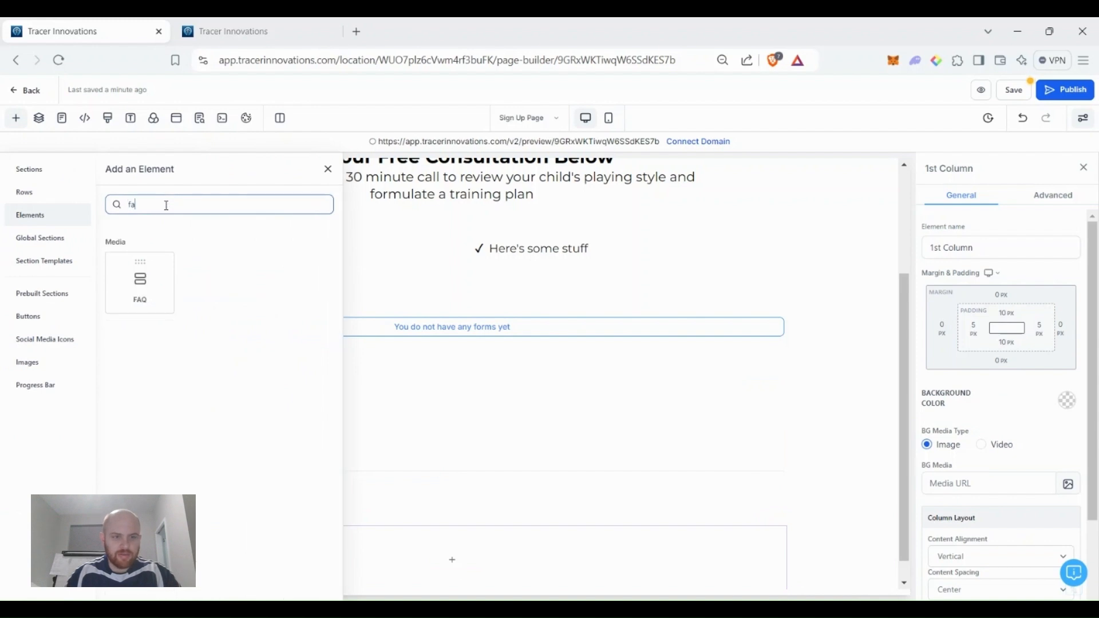
pyautogui.click(141, 280)
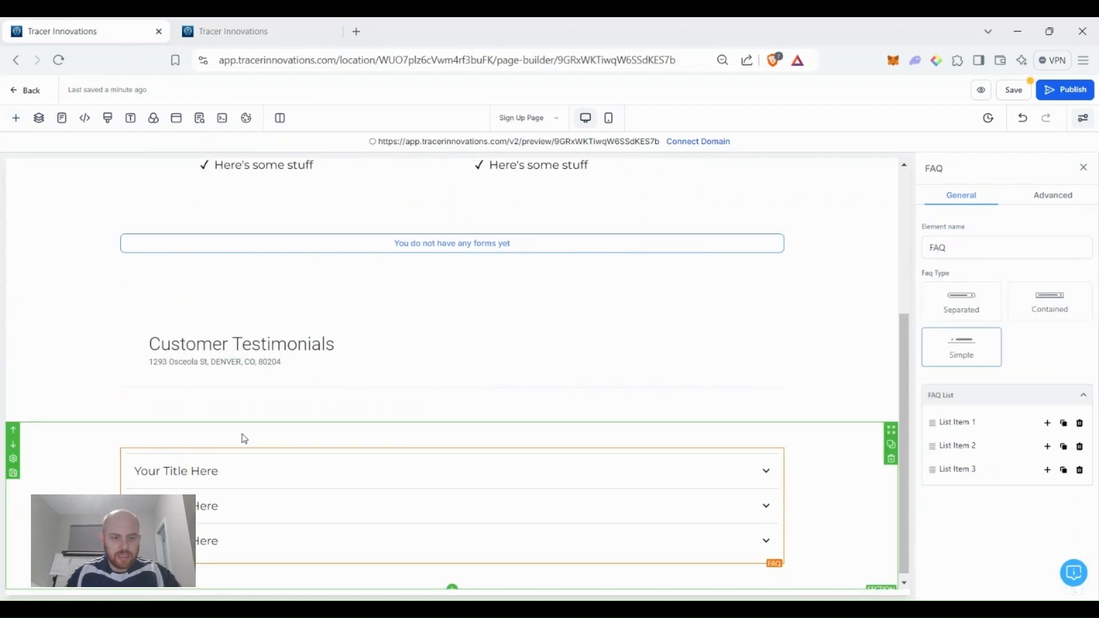
pyautogui.tripleClick(207, 473)
pyautogui.write('What will I learn?')
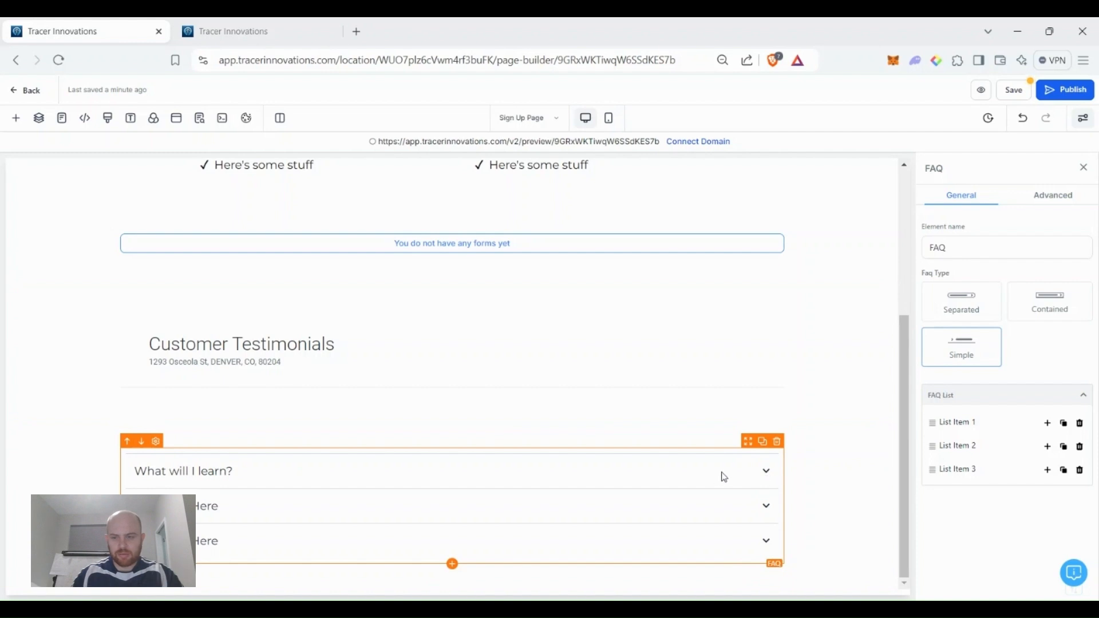
# Expand the first FAQ item and start replacing its answer with 'You will learn a lot!'.
pyautogui.click(977, 429)
pyautogui.scroll(-1, 976, 430)
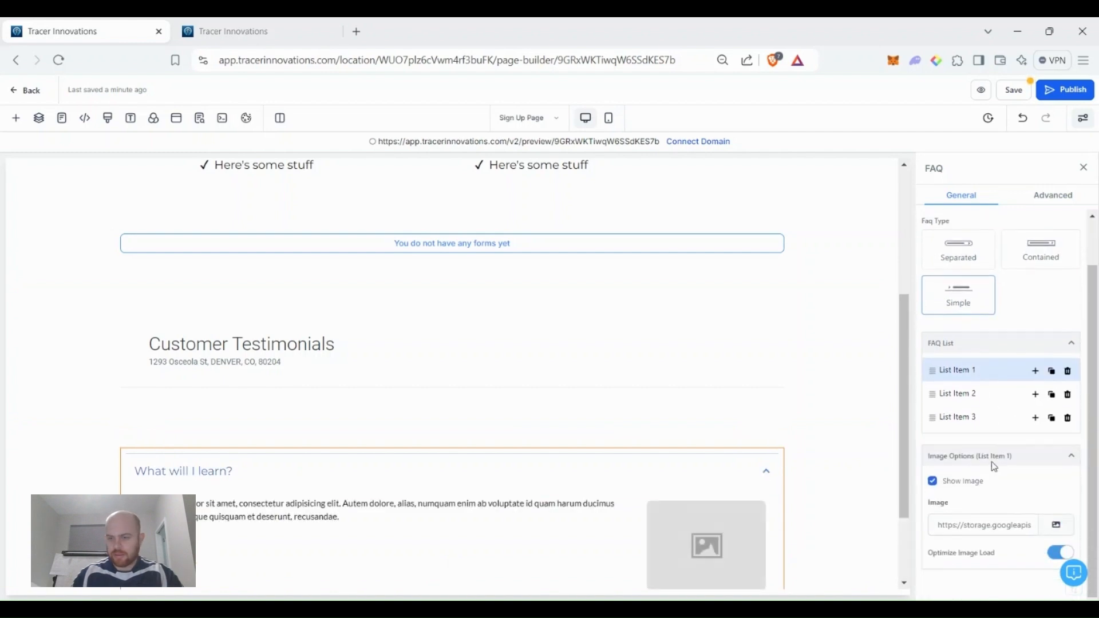
pyautogui.scroll(-2, 707, 487)
pyautogui.tripleClick(284, 404)
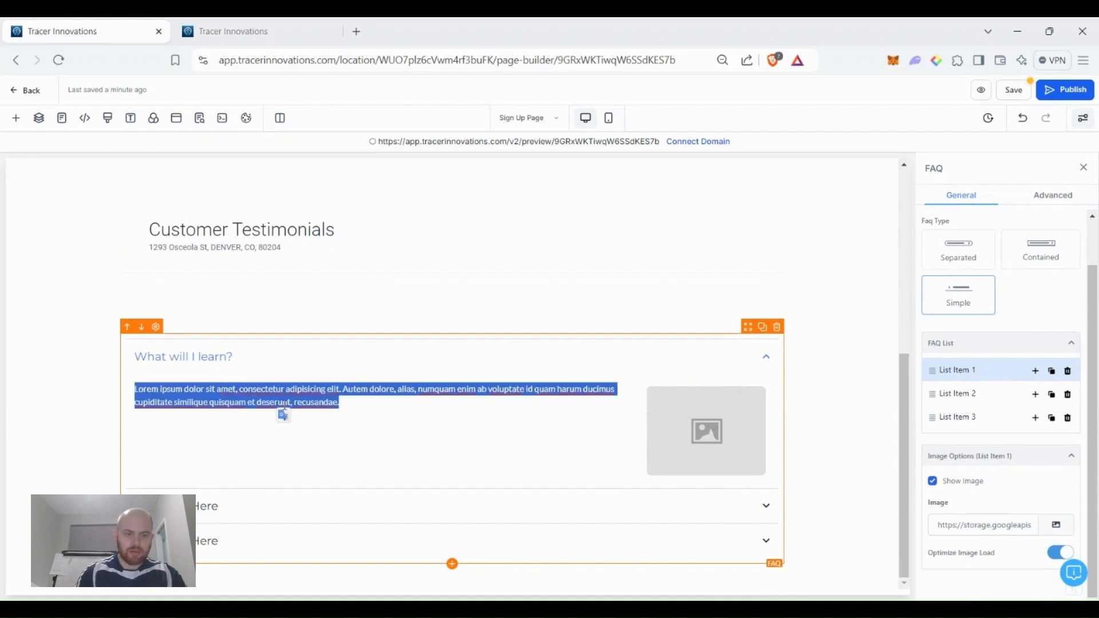
pyautogui.write('You will learn a lot!')
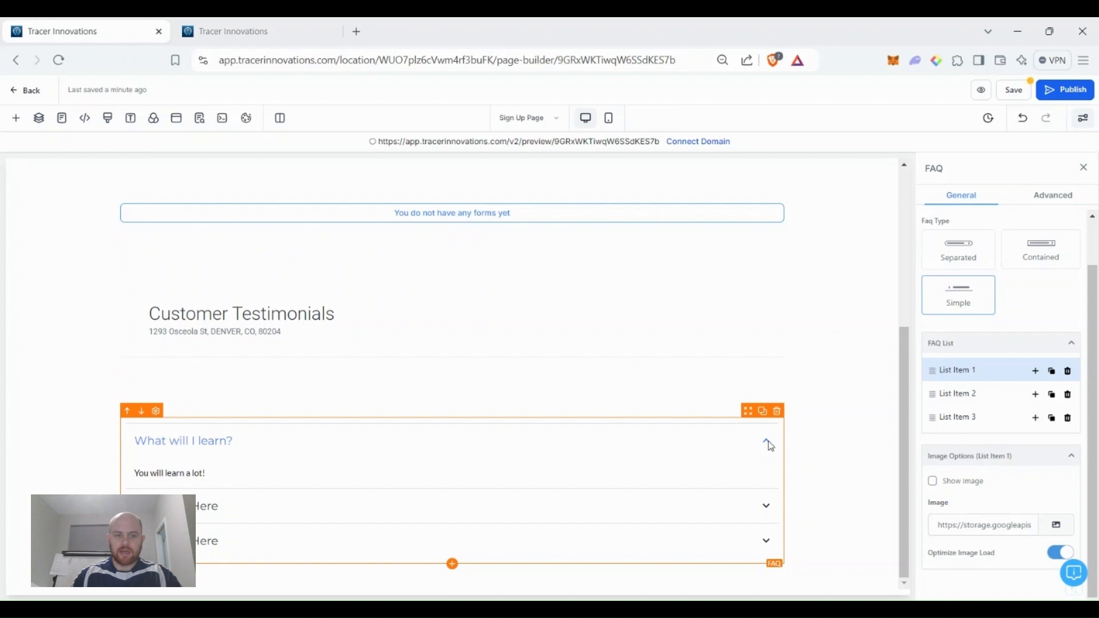
# Save the Sign Up Page and dismiss the SEO metadata settings.
pyautogui.scroll(5, 763, 452)
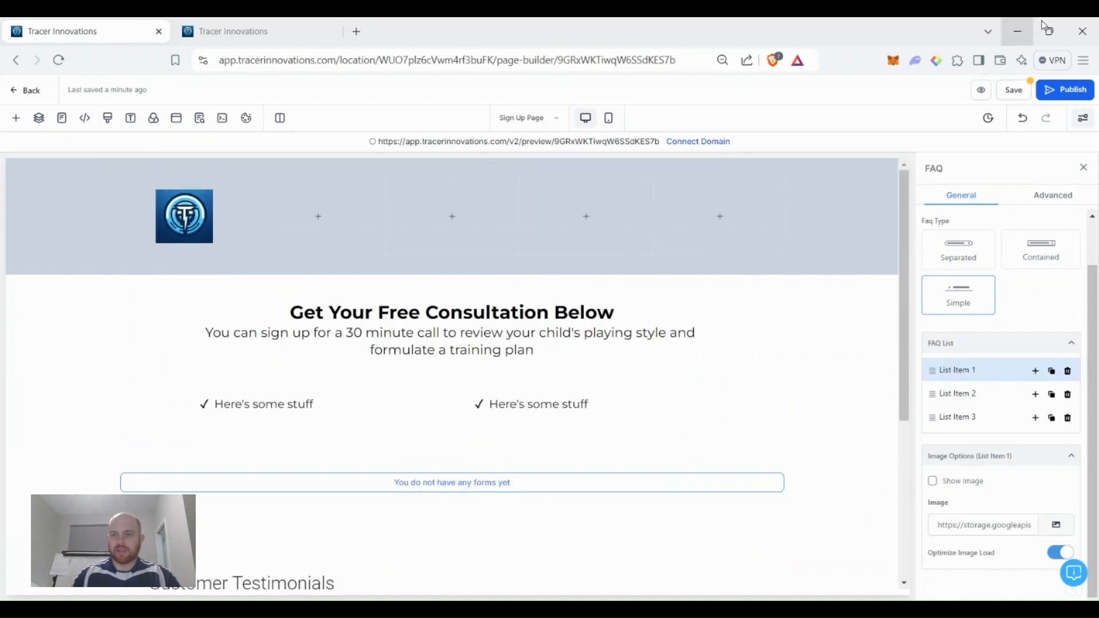
pyautogui.click(1015, 91)
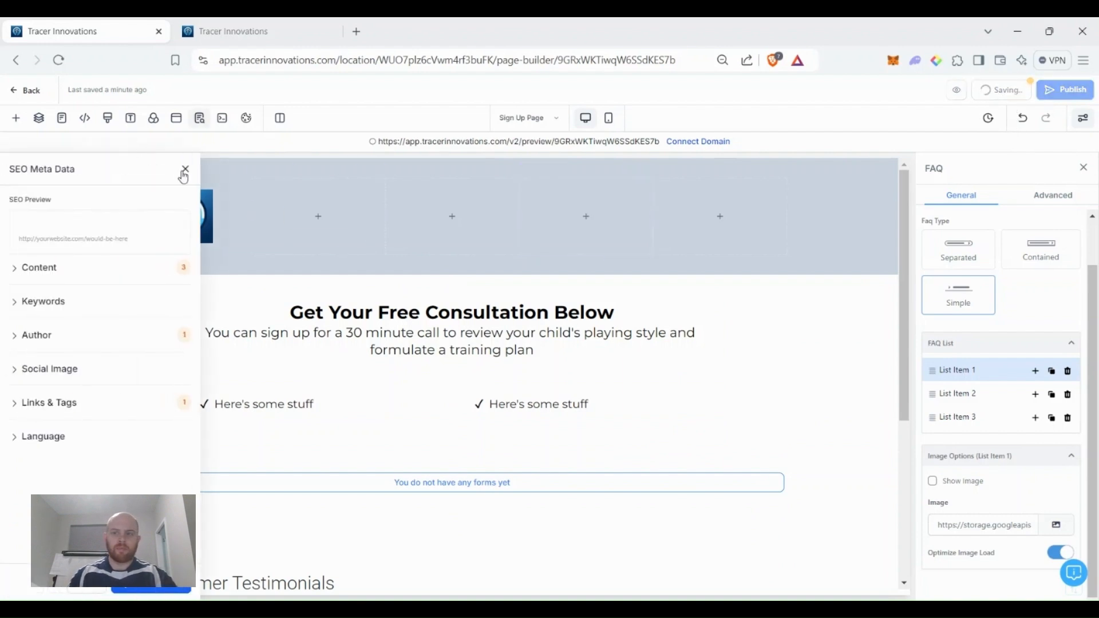
pyautogui.click(184, 170)
pyautogui.scroll(-4, 431, 345)
pyautogui.scroll(4, 370, 351)
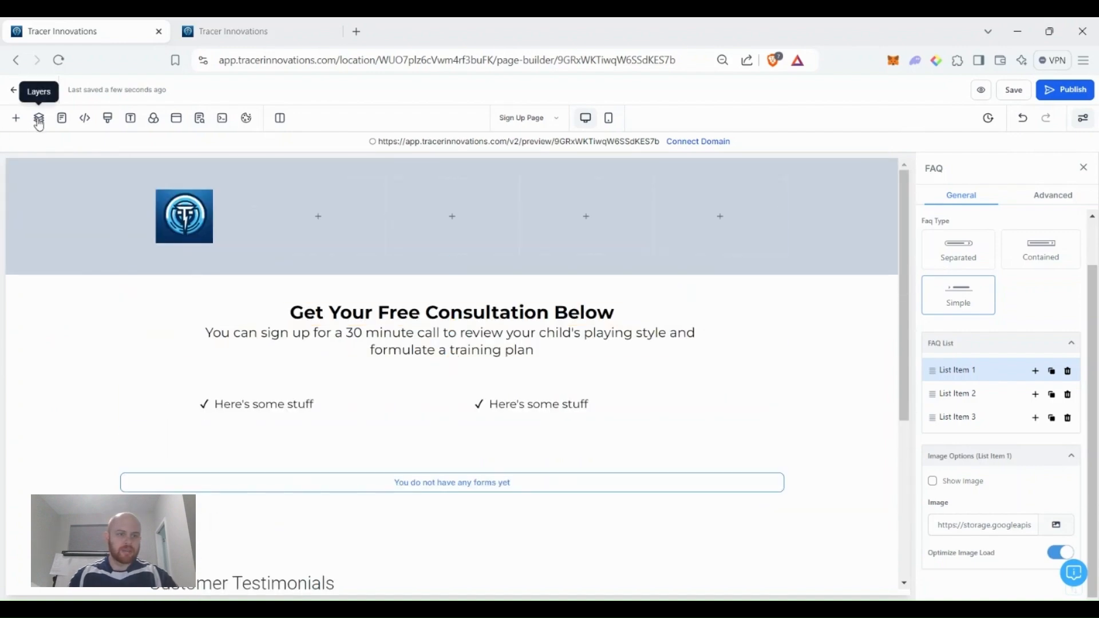
# Check the Booking page, return to the Sign Up Page, and start saving its header section as an asset.
pyautogui.click(66, 121)
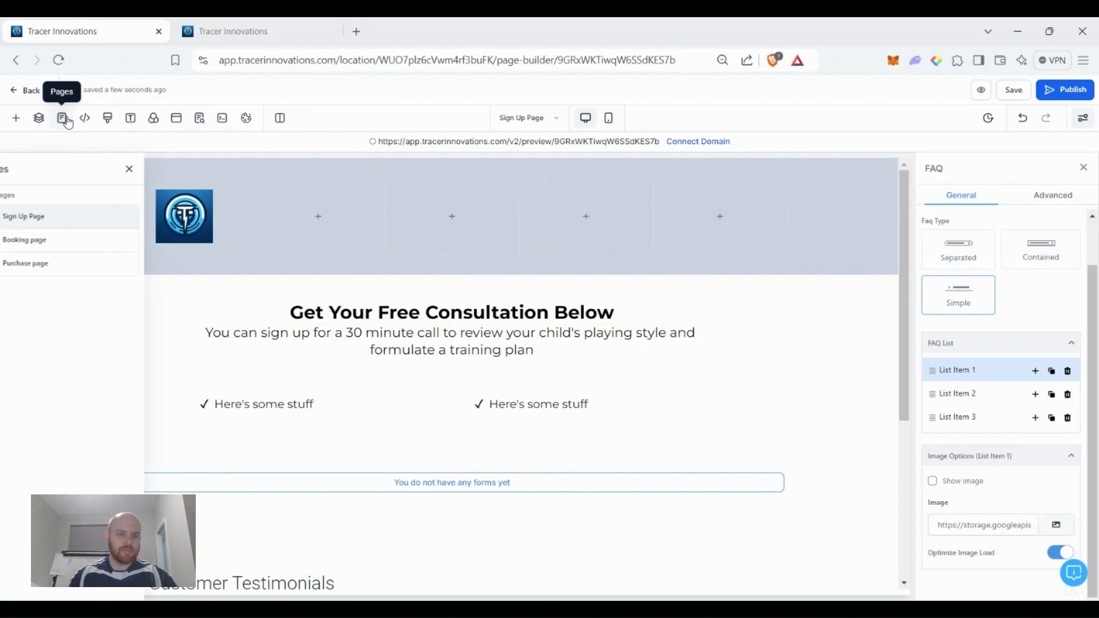
pyautogui.click(69, 241)
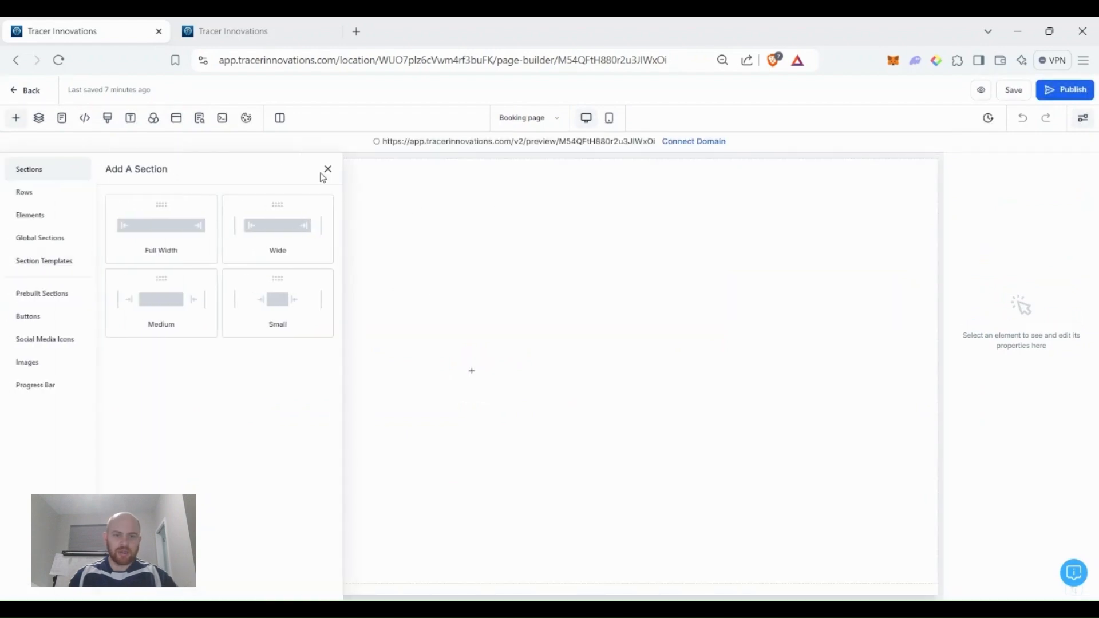
pyautogui.click(328, 170)
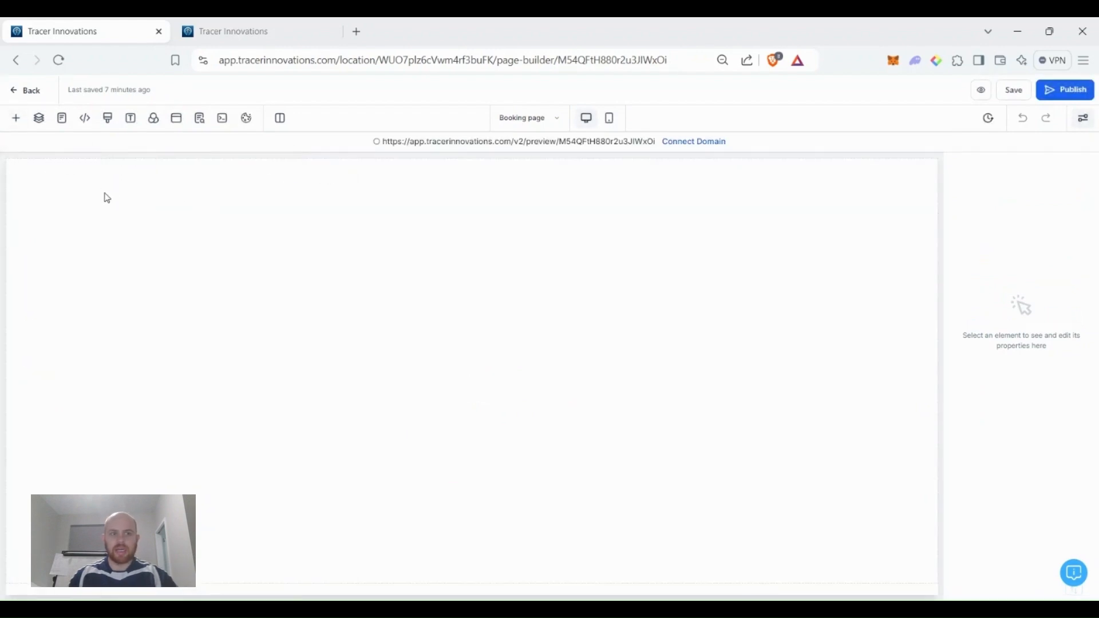
pyautogui.click(61, 118)
pyautogui.click(70, 223)
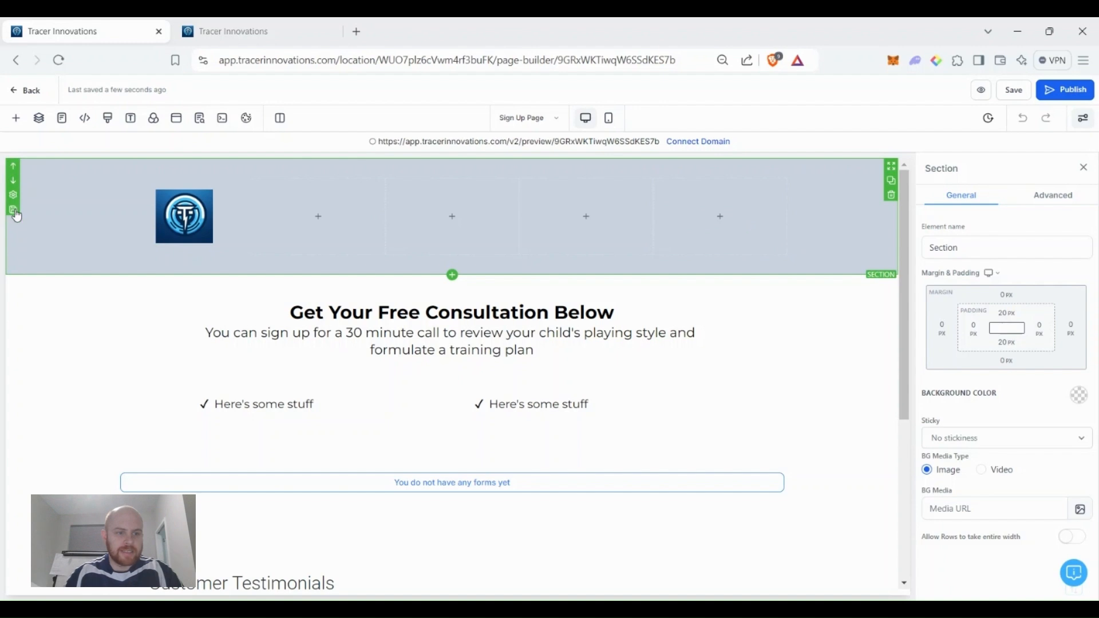
pyautogui.click(13, 210)
pyautogui.click(509, 330)
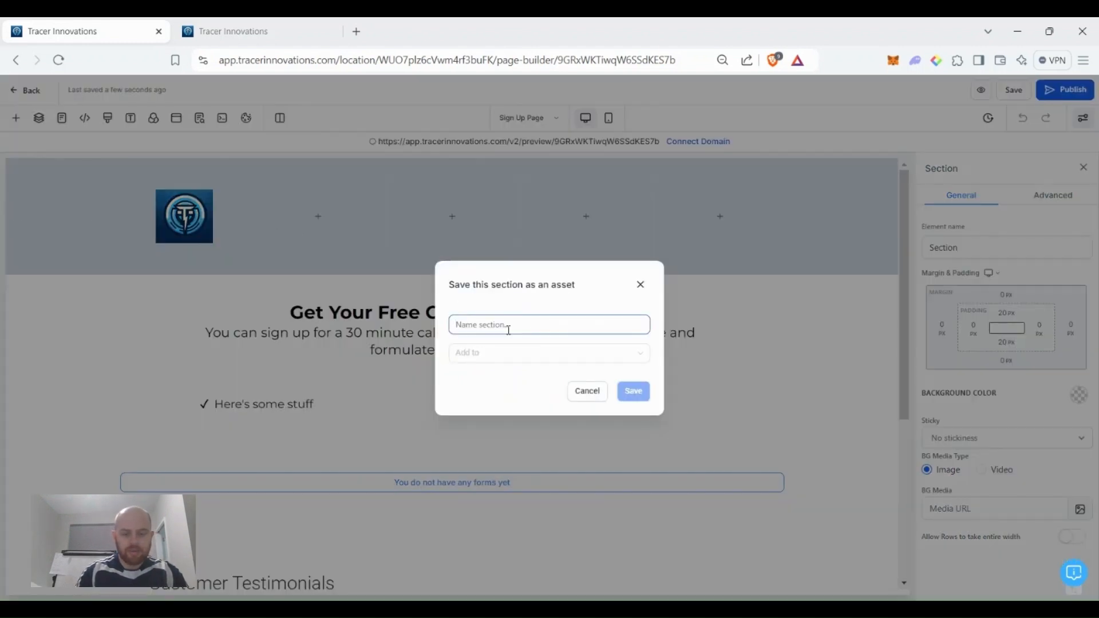
# Save the section as a Global Sections asset named 'Header', then save the page.
pyautogui.write('Header')
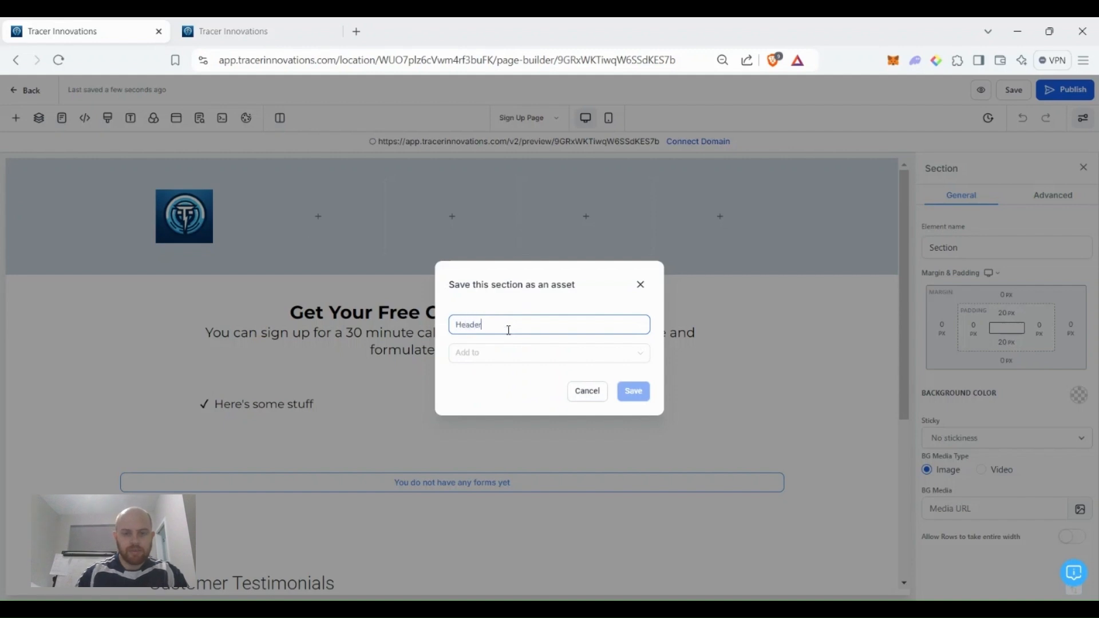
pyautogui.click(519, 358)
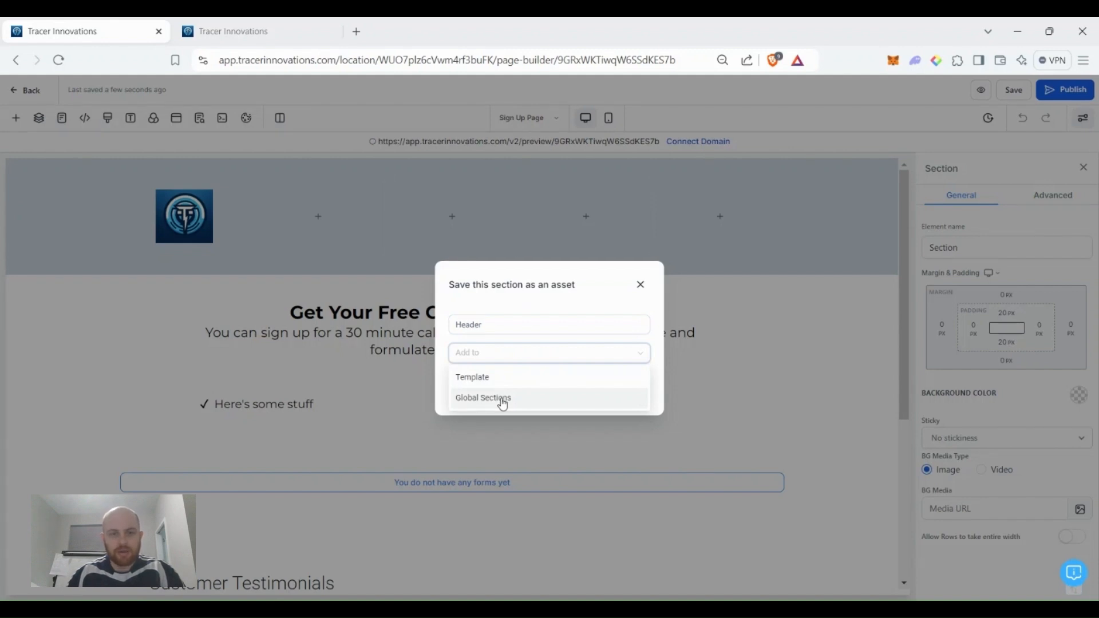
pyautogui.click(503, 399)
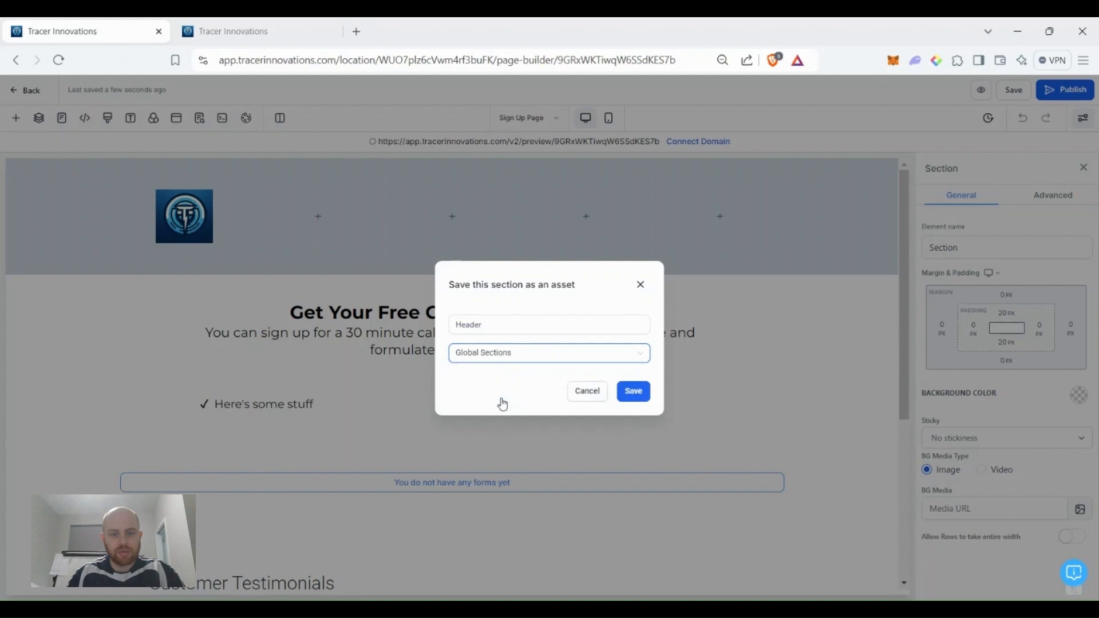
pyautogui.click(633, 389)
pyautogui.click(1014, 89)
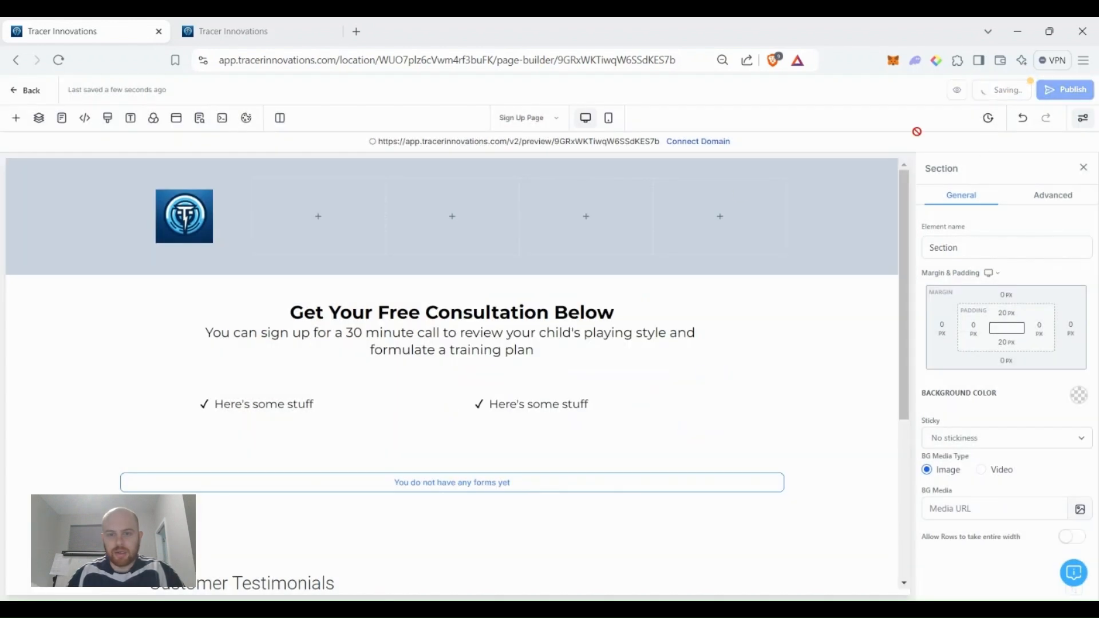
# Set the Header section's top and bottom padding to 0.
pyautogui.click(100, 225)
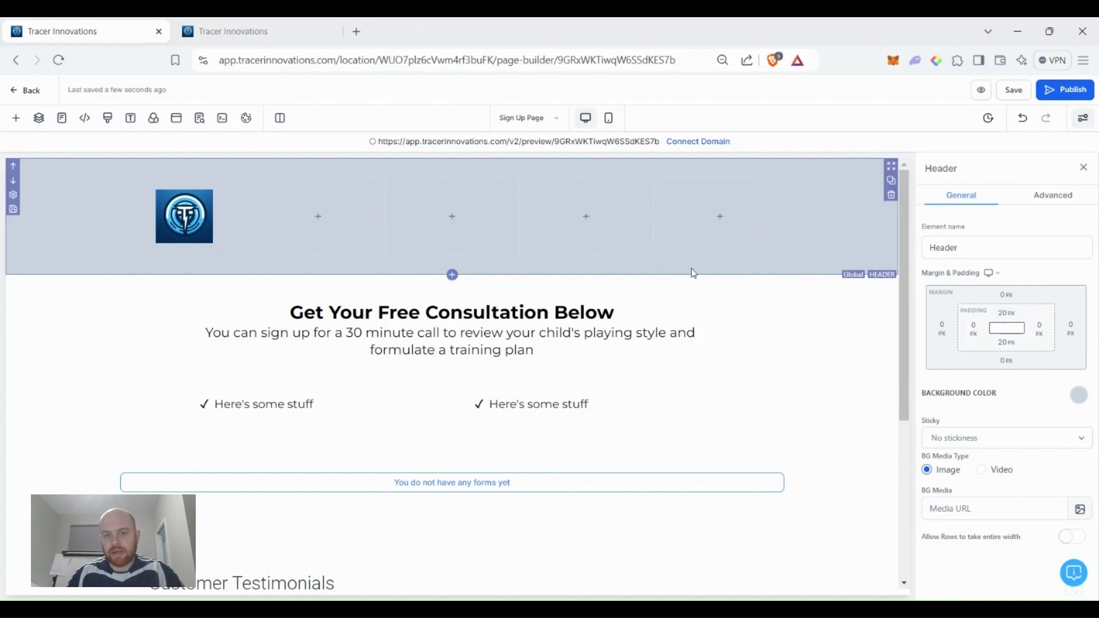
pyautogui.click(1015, 316)
pyautogui.click(950, 367)
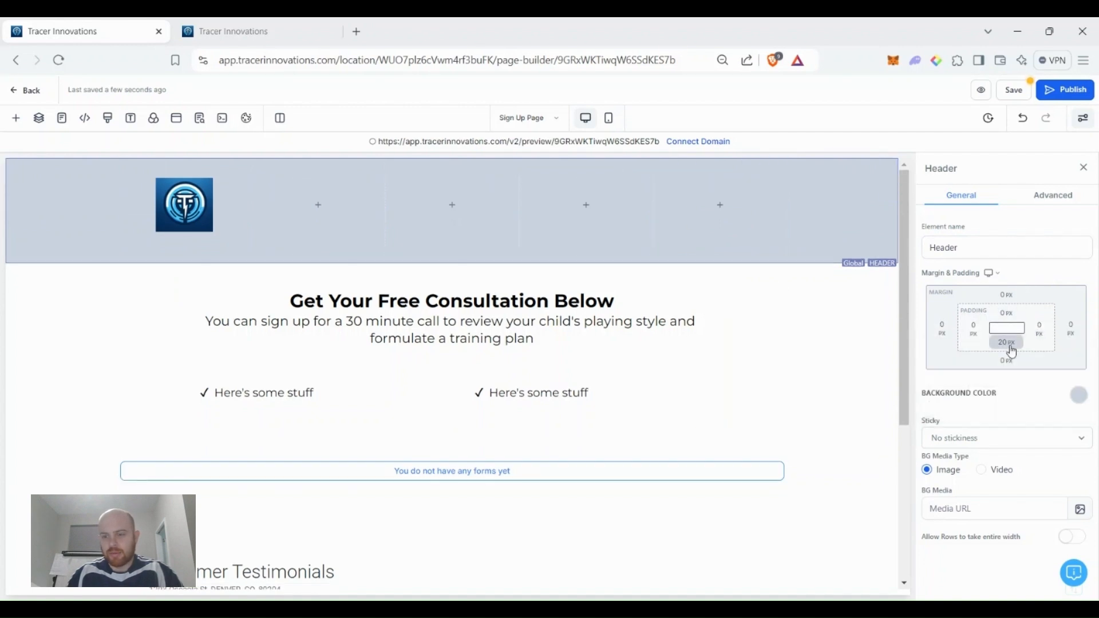
pyautogui.click(1007, 342)
pyautogui.click(950, 397)
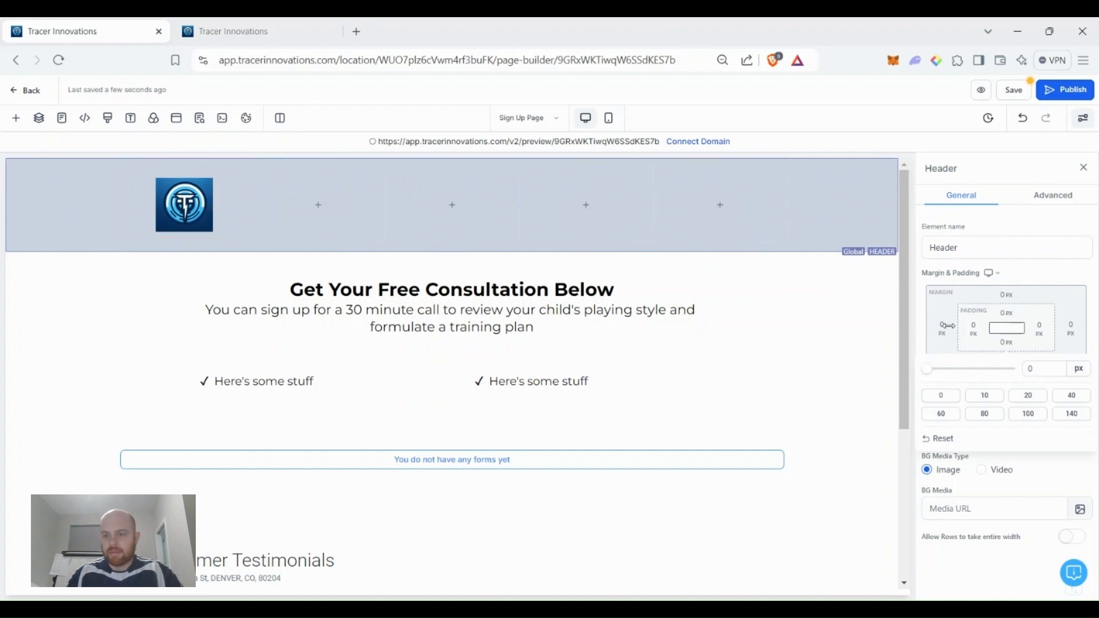
# Give the Header 80 px left and right margins and 100 px left padding.
pyautogui.click(945, 329)
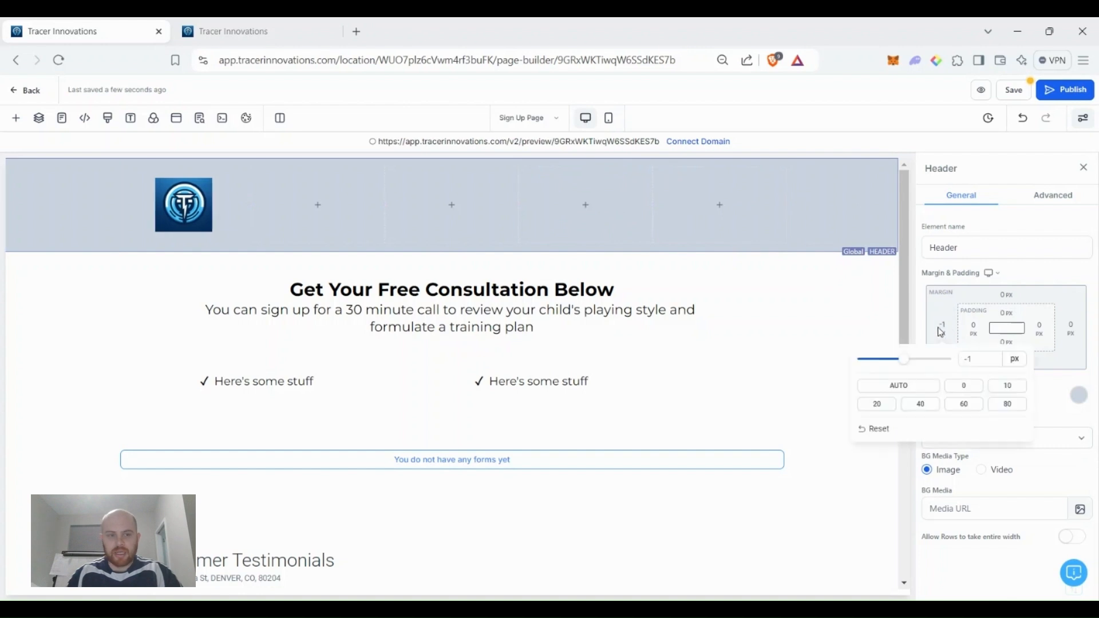
pyautogui.click(1005, 406)
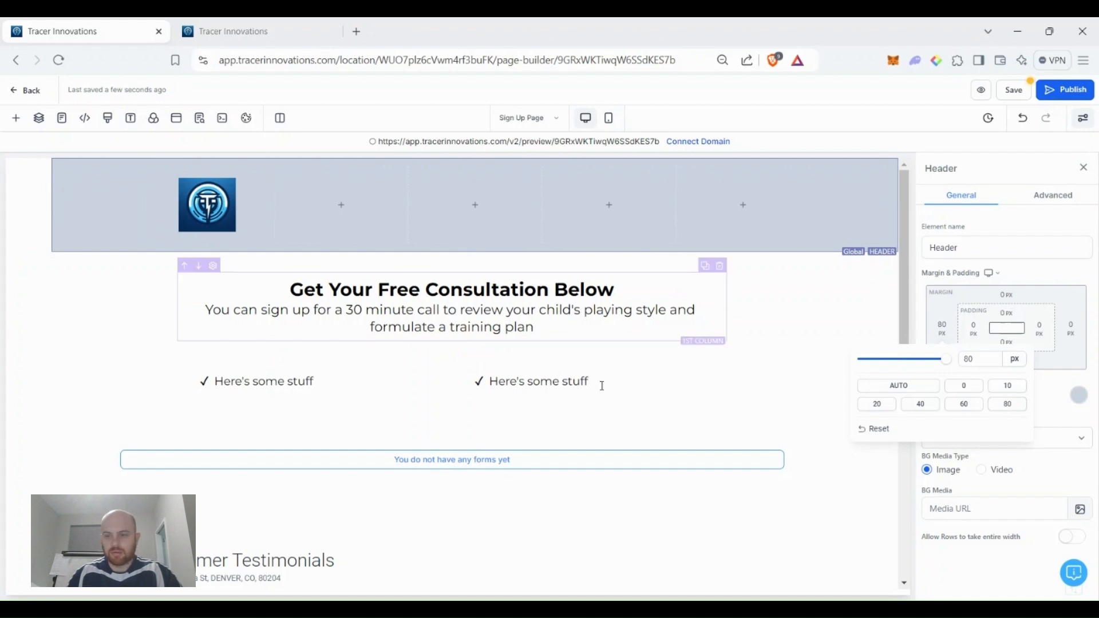
pyautogui.click(1071, 331)
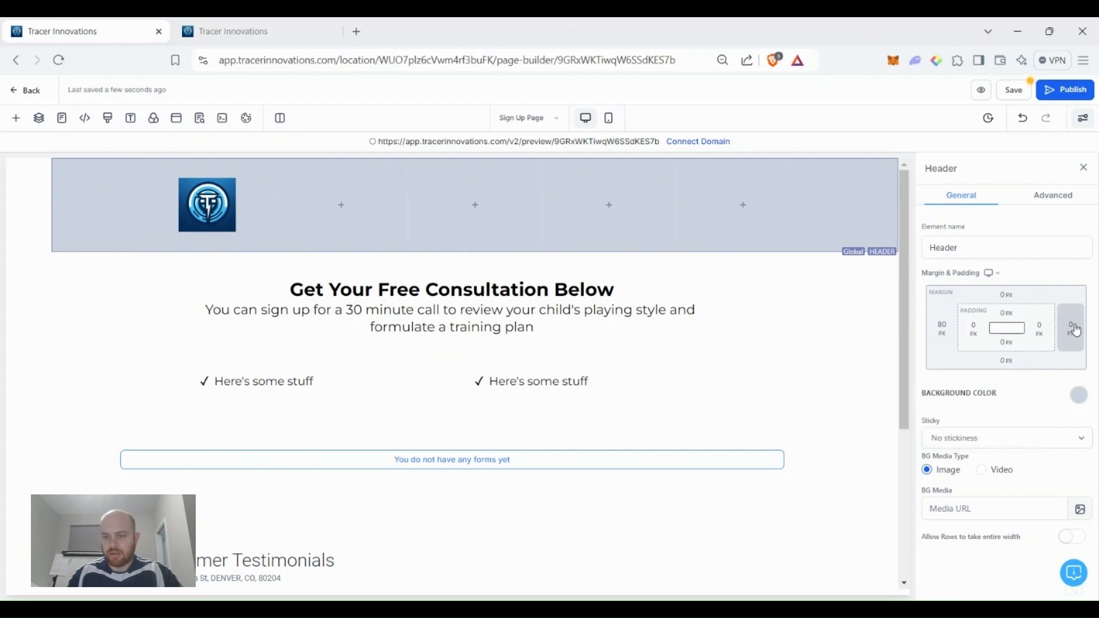
pyautogui.click(1070, 329)
pyautogui.click(1050, 404)
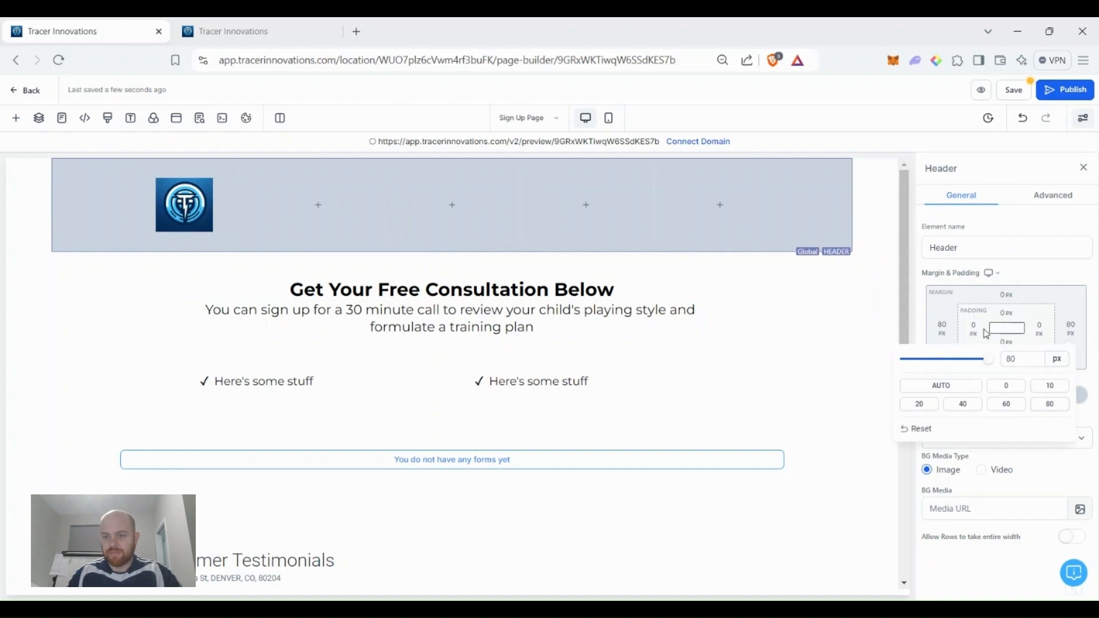
pyautogui.click(976, 333)
pyautogui.click(977, 333)
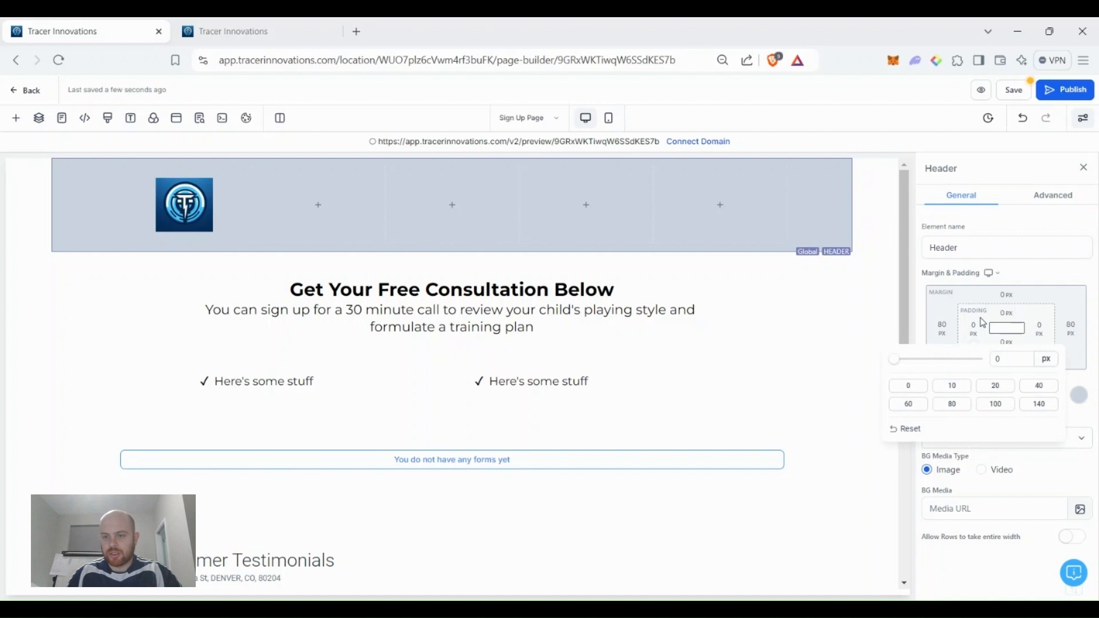
pyautogui.click(1005, 405)
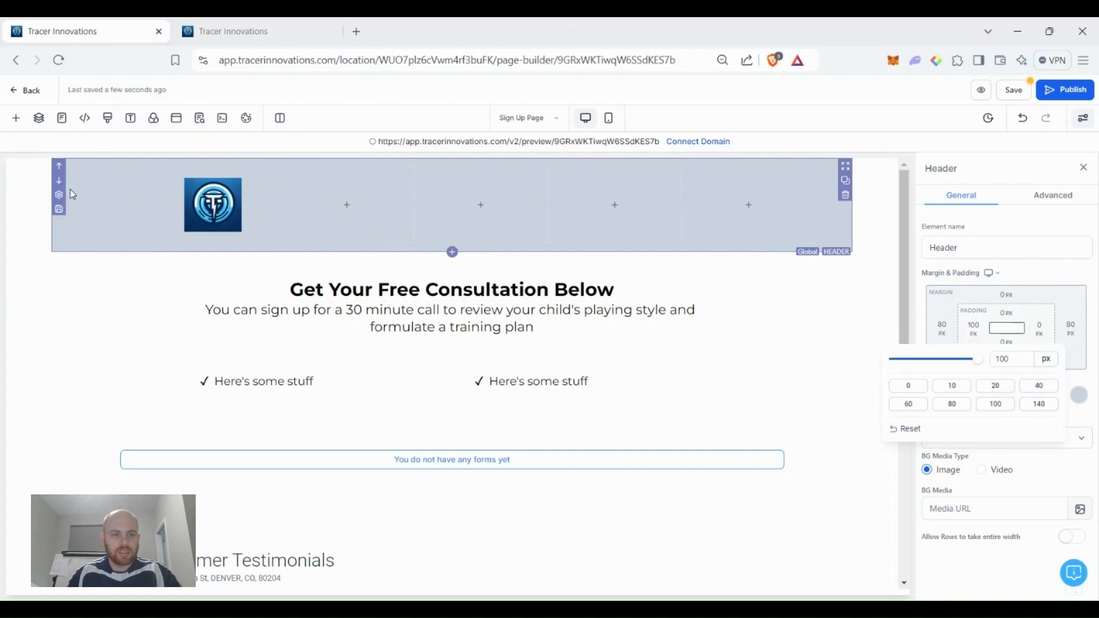
pyautogui.click(980, 332)
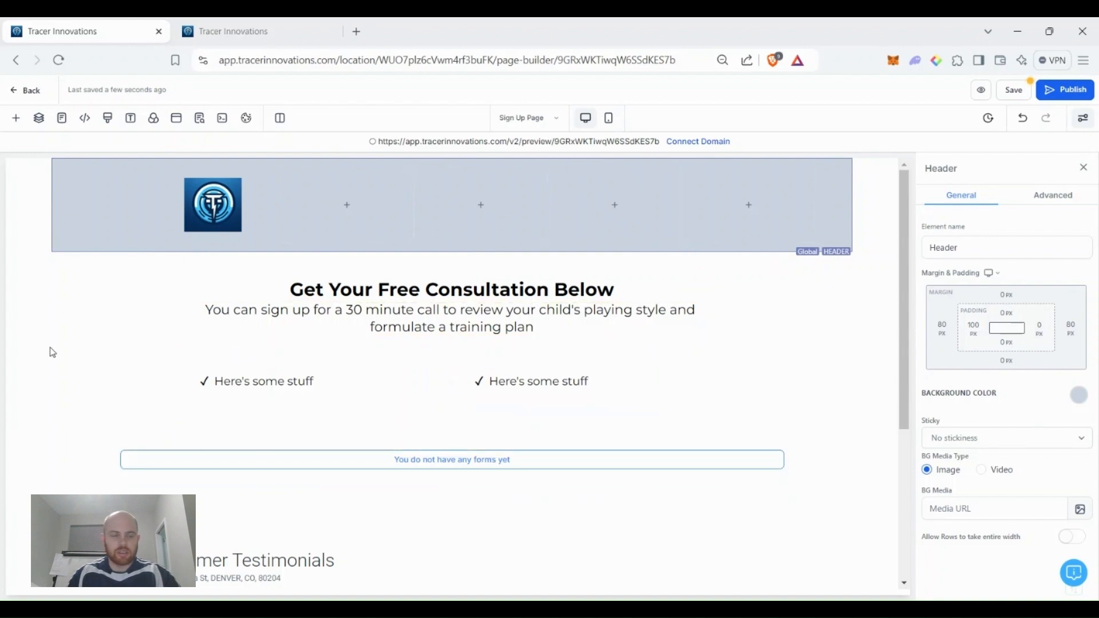
# Reset the Header's right and left margins to 0 so it spans full width.
pyautogui.scroll(-4, 215, 485)
pyautogui.scroll(4, 434, 504)
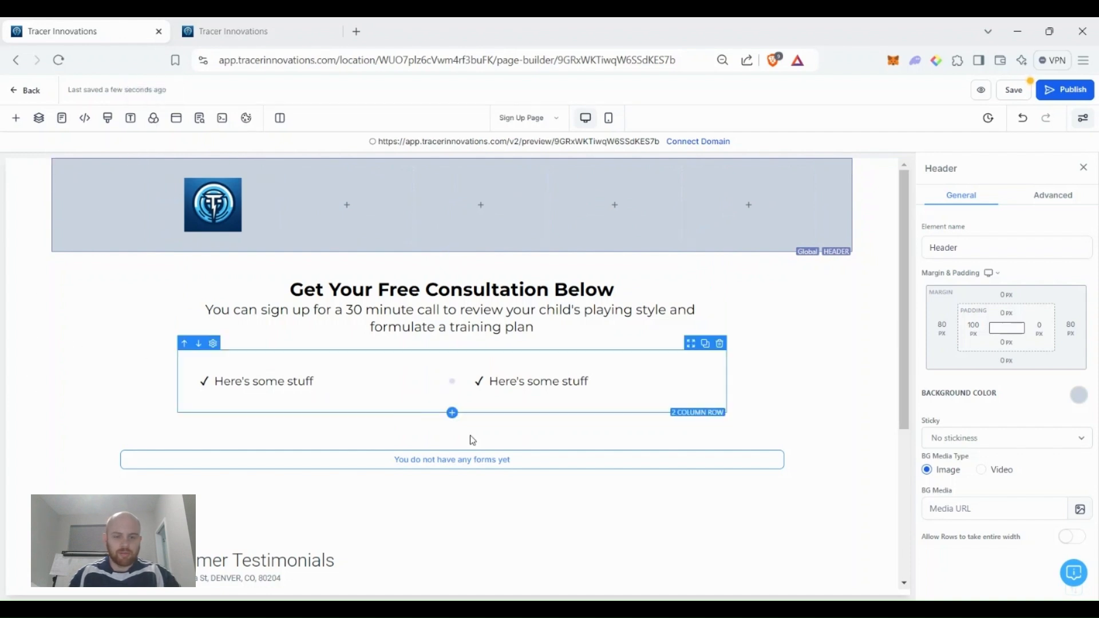
pyautogui.scroll(-1, 794, 334)
pyautogui.scroll(-3, 794, 335)
pyautogui.scroll(4, 789, 319)
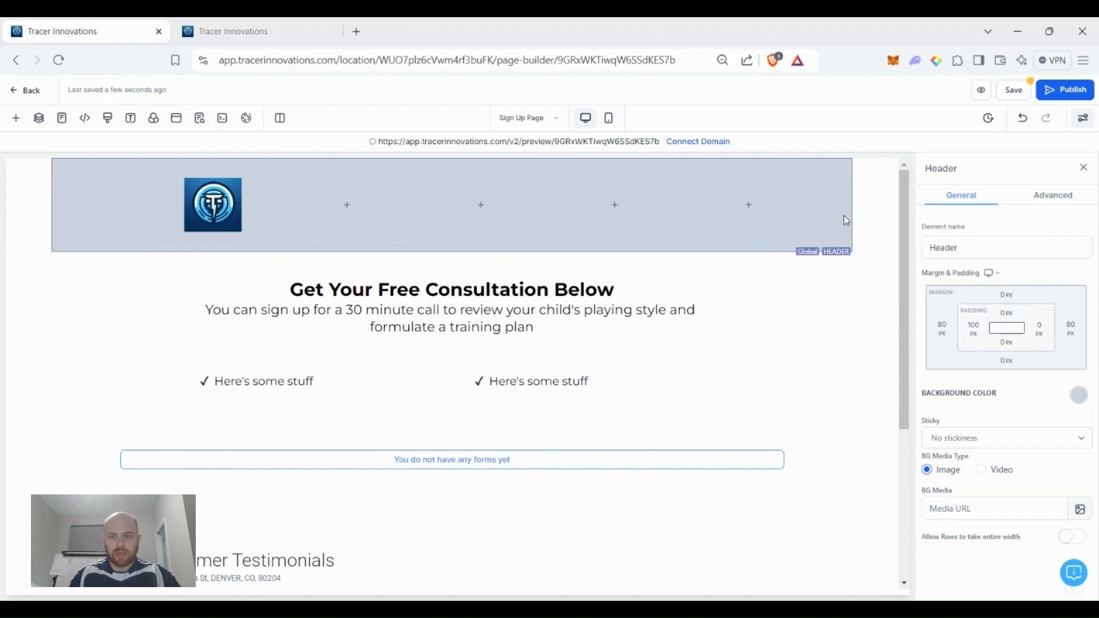
pyautogui.click(1075, 330)
pyautogui.click(1007, 385)
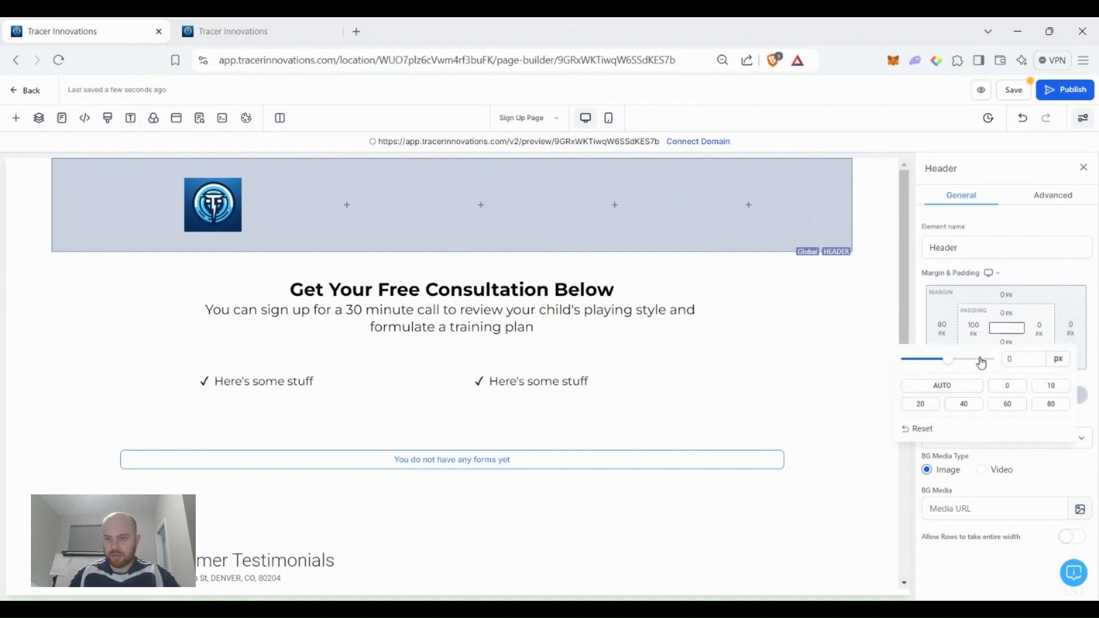
pyautogui.click(943, 331)
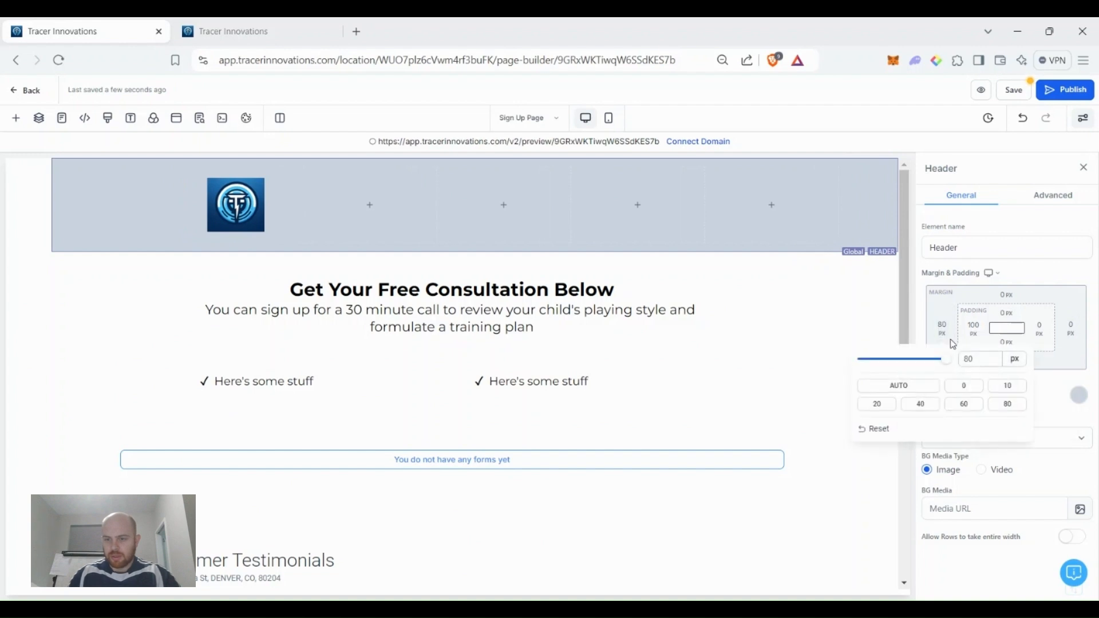
pyautogui.click(976, 395)
pyautogui.scroll(-3, 136, 465)
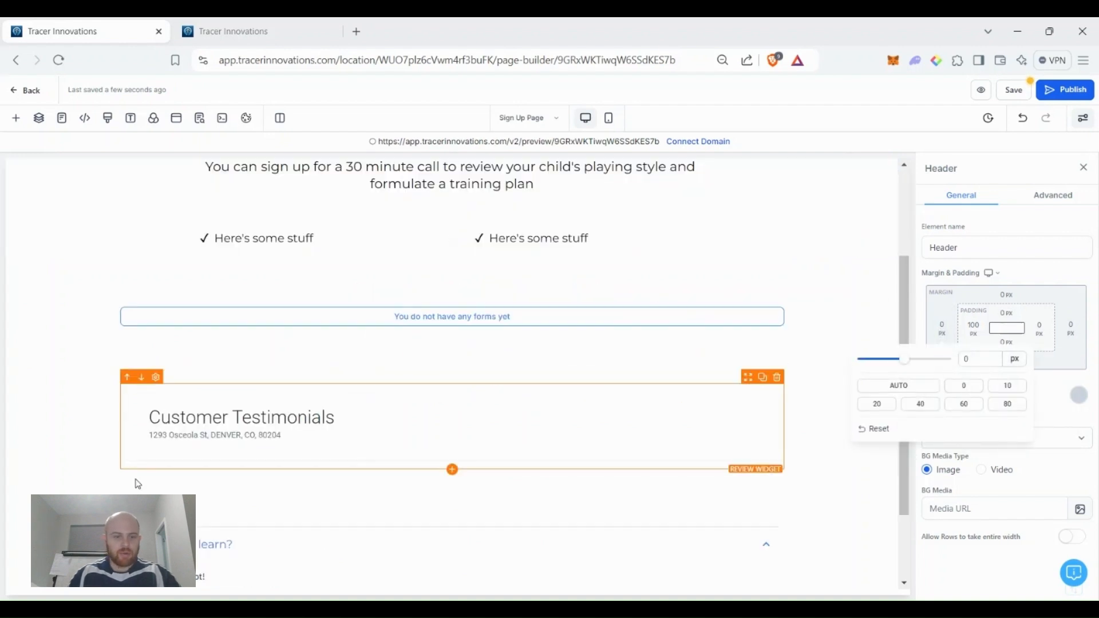
# Apply the light grey-blue background swatch to the order-form section.
pyautogui.click(41, 320)
pyautogui.click(1080, 397)
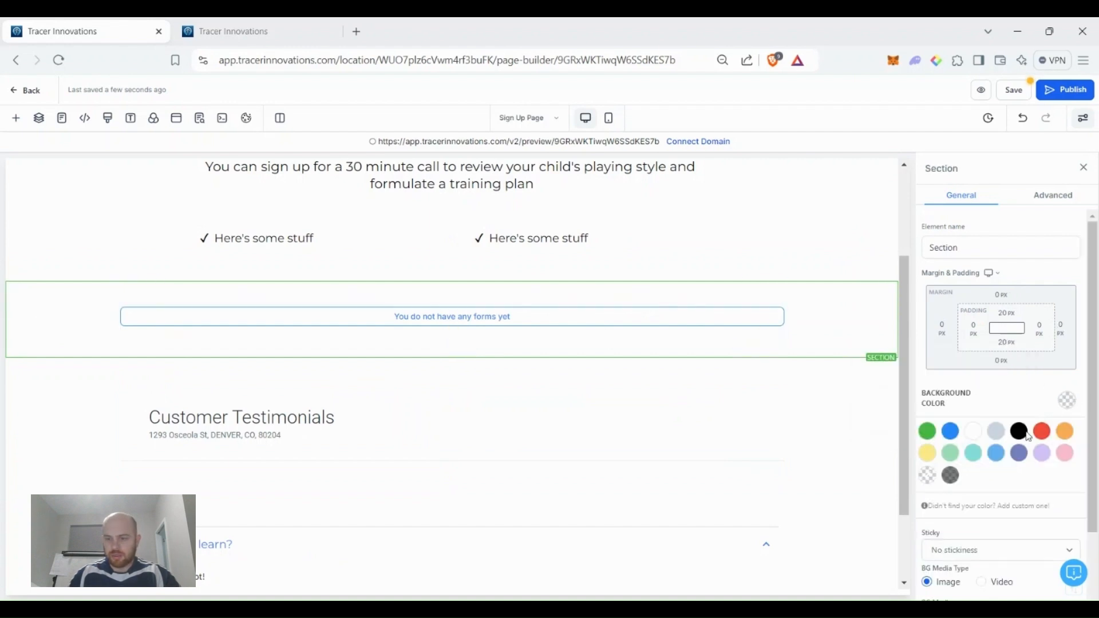
pyautogui.click(997, 430)
pyautogui.scroll(-2, 658, 389)
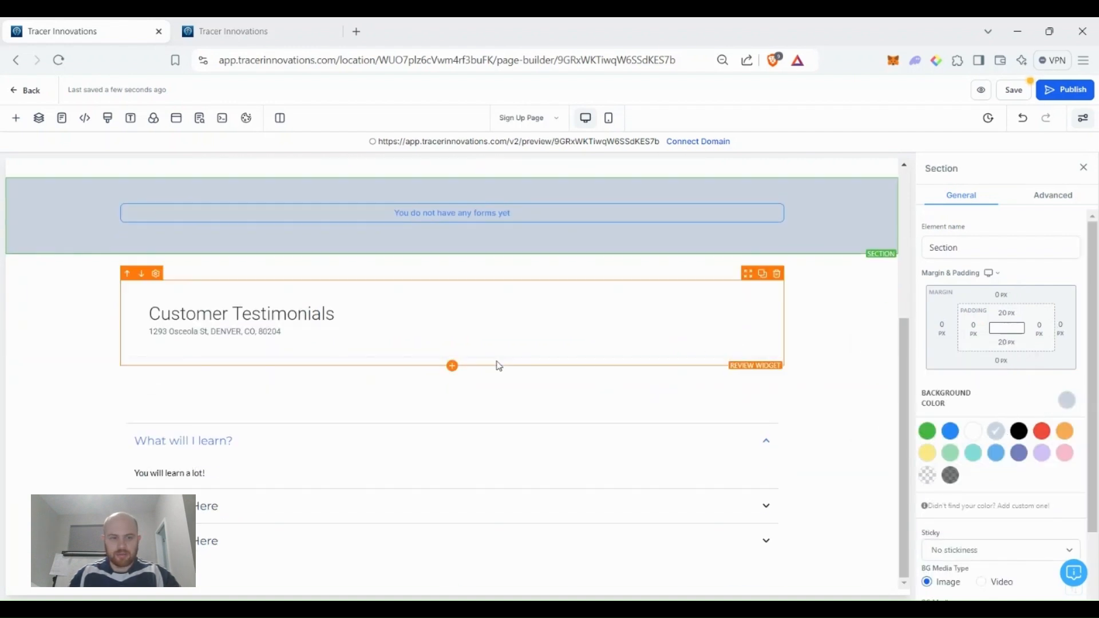
# Give the FAQ section the same light grey-blue background, then reselect the form section.
pyautogui.click(868, 456)
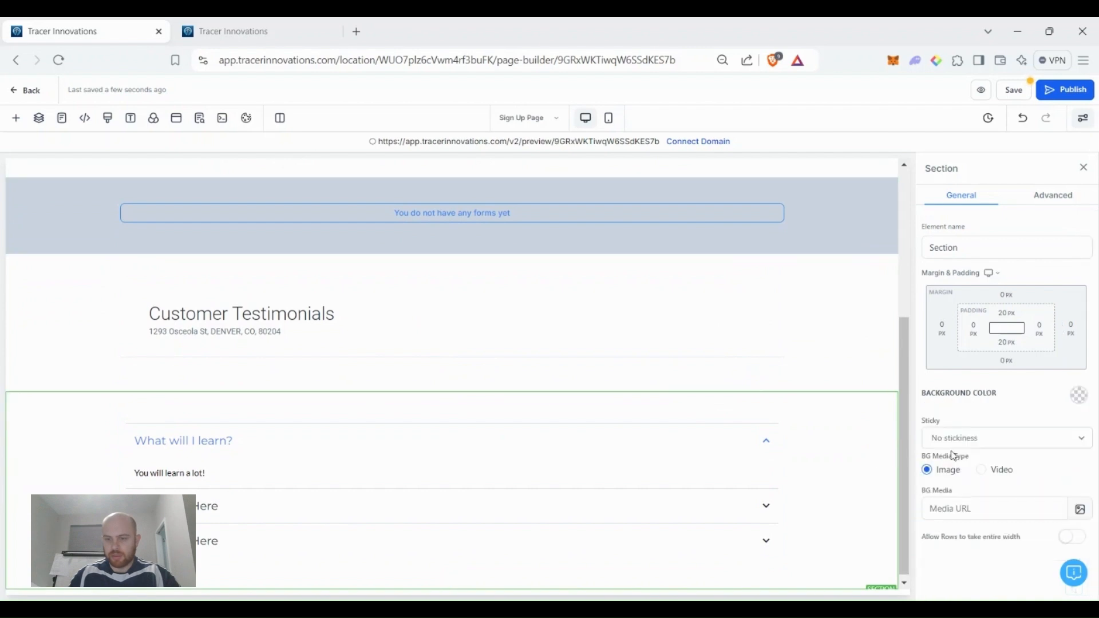
pyautogui.click(1080, 397)
pyautogui.click(996, 430)
pyautogui.scroll(5, 772, 428)
pyautogui.click(792, 467)
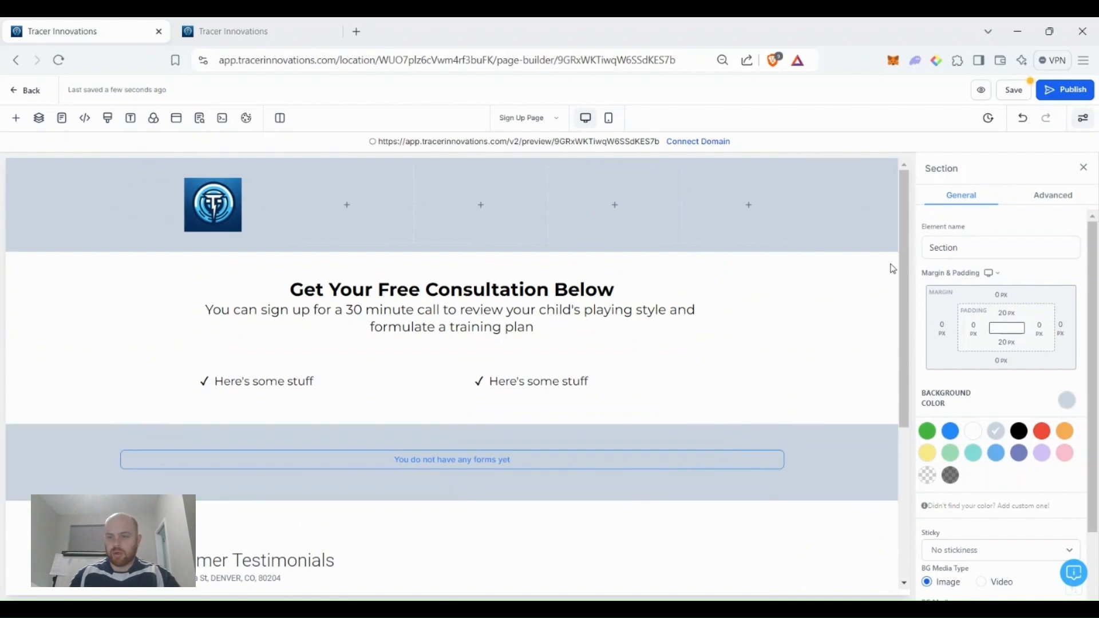
pyautogui.scroll(-2, 966, 392)
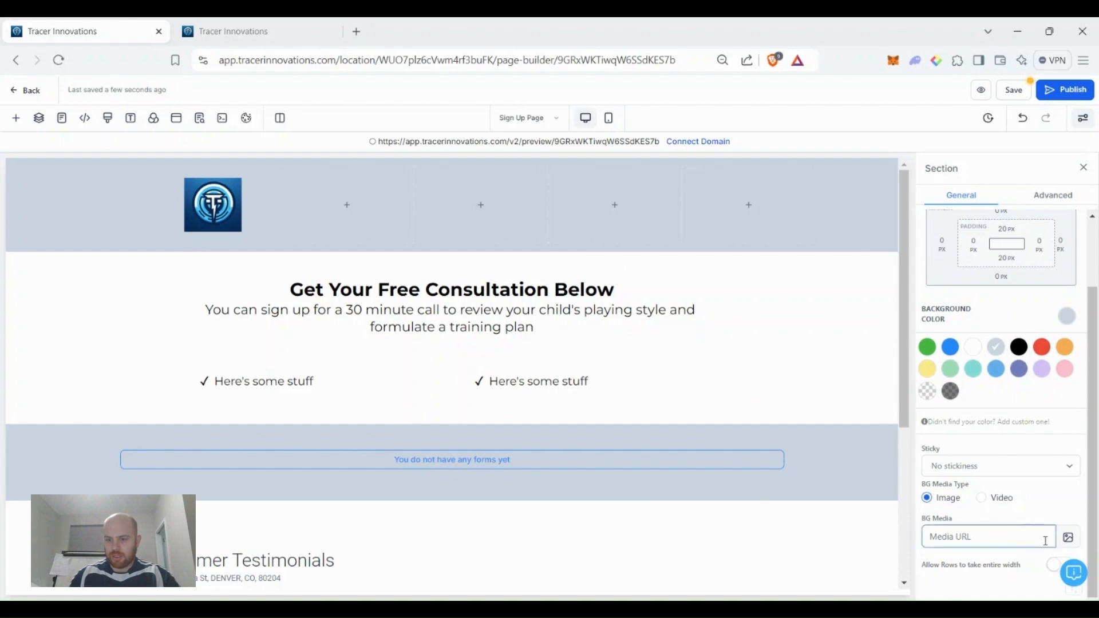
# Browse My Media and set hww 2.jpg as the selected section's BG Media image.
pyautogui.click(1067, 539)
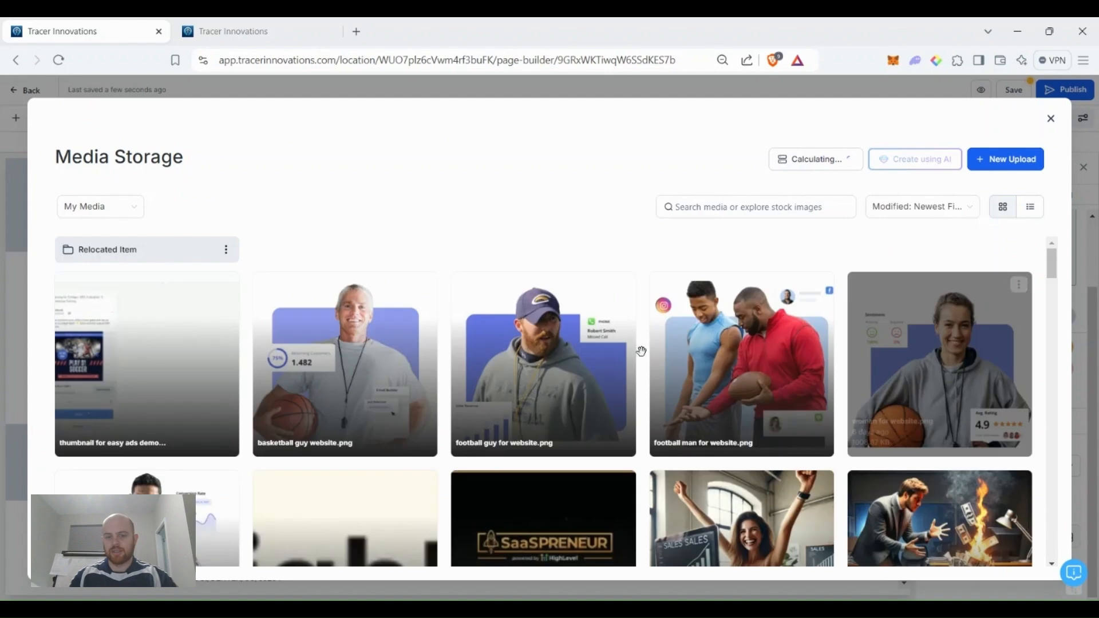
pyautogui.scroll(-2, 591, 327)
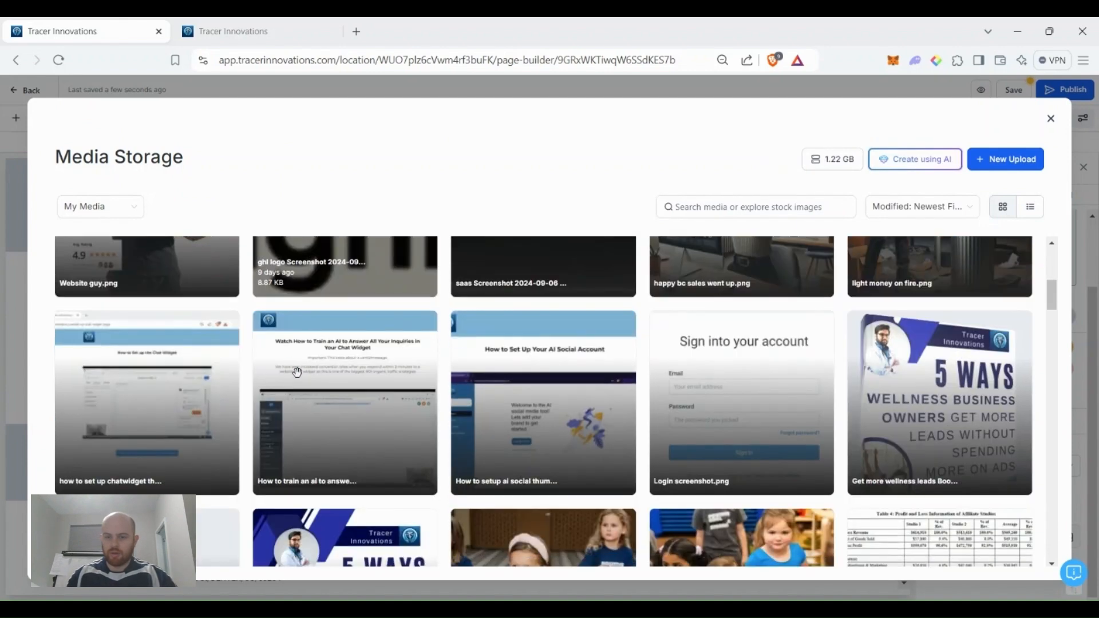
pyautogui.scroll(-4, 315, 364)
pyautogui.scroll(-5, 309, 360)
pyautogui.scroll(10, 298, 360)
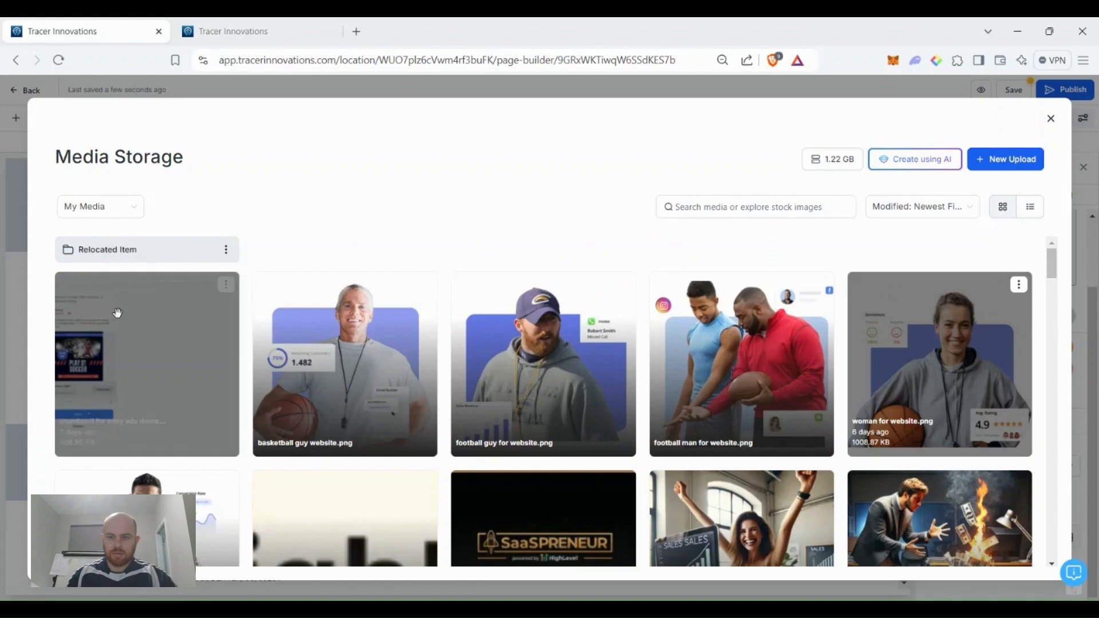
pyautogui.scroll(-3, 548, 358)
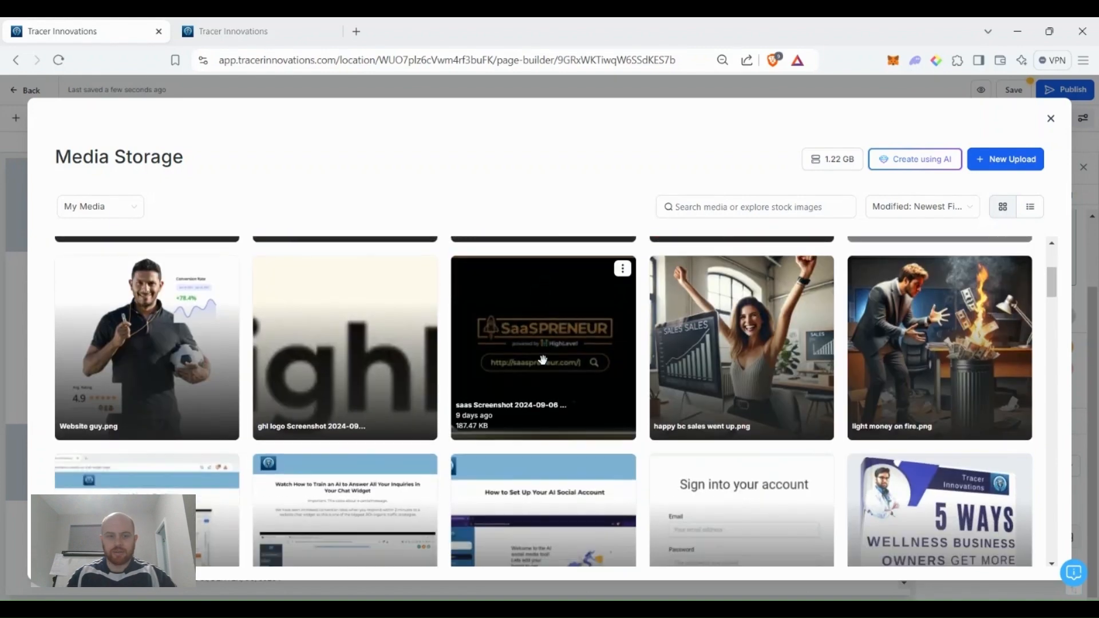
pyautogui.scroll(-3, 379, 348)
pyautogui.scroll(-15, 357, 350)
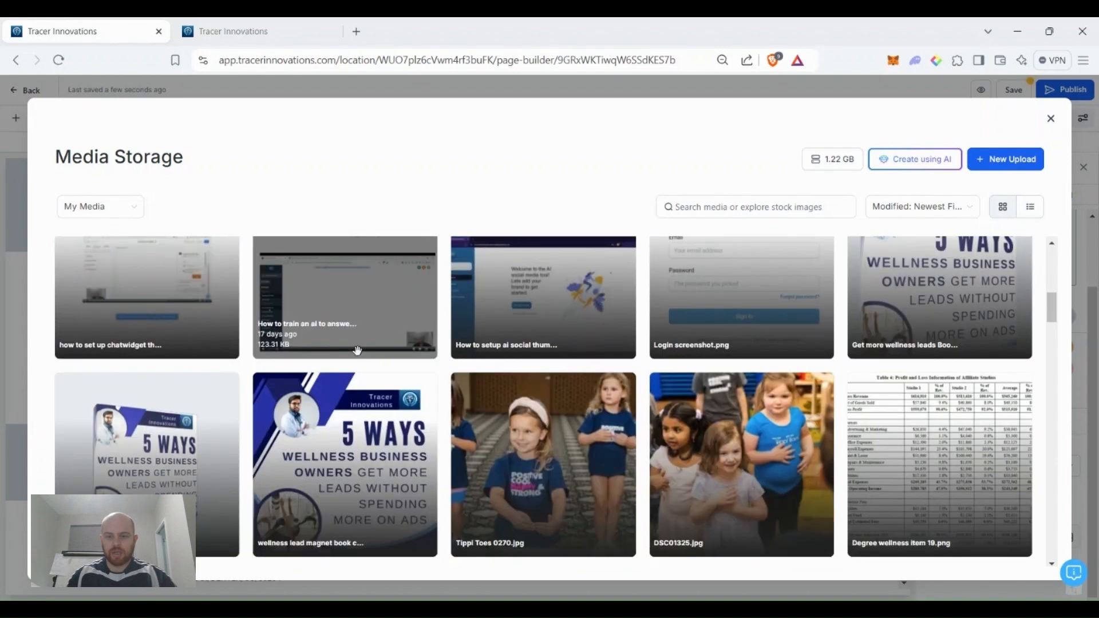
pyautogui.scroll(-4, 354, 350)
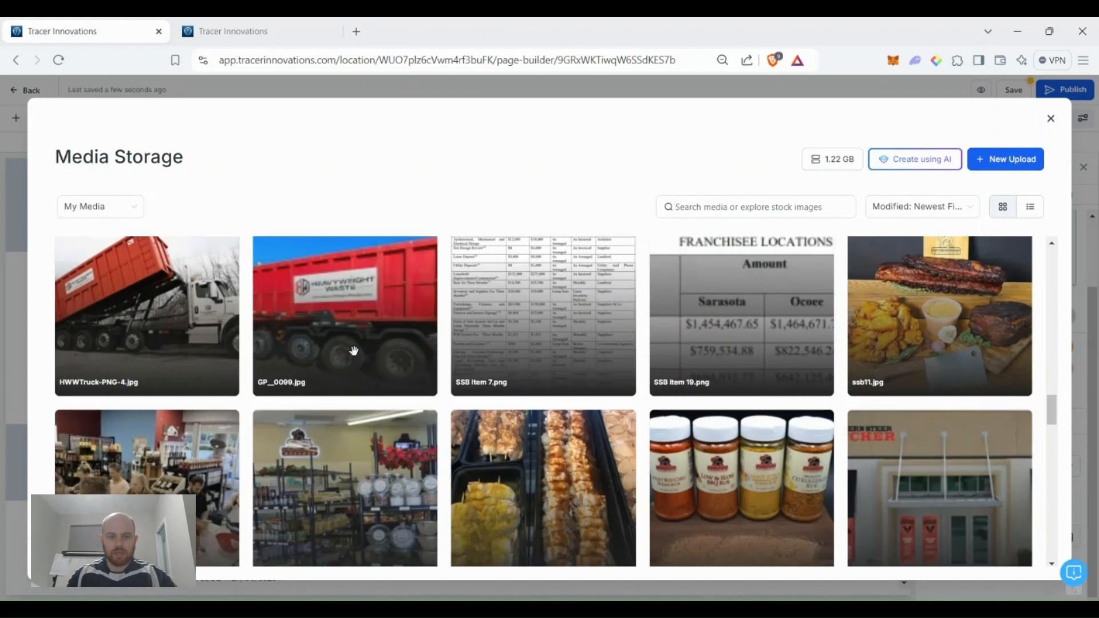
pyautogui.scroll(-12, 354, 350)
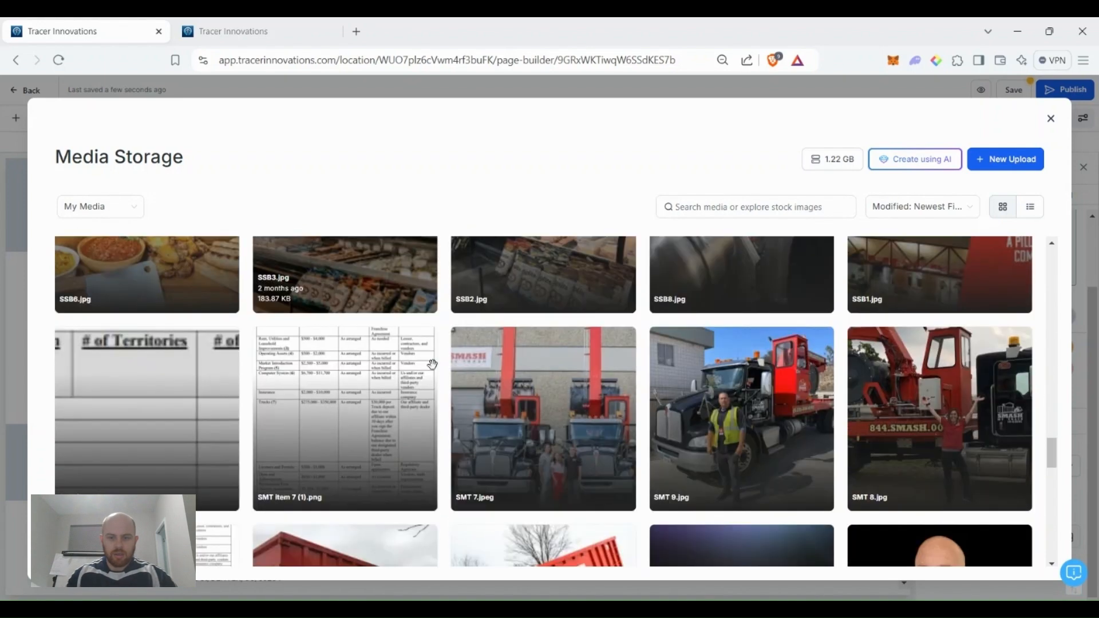
pyautogui.scroll(-3, 435, 412)
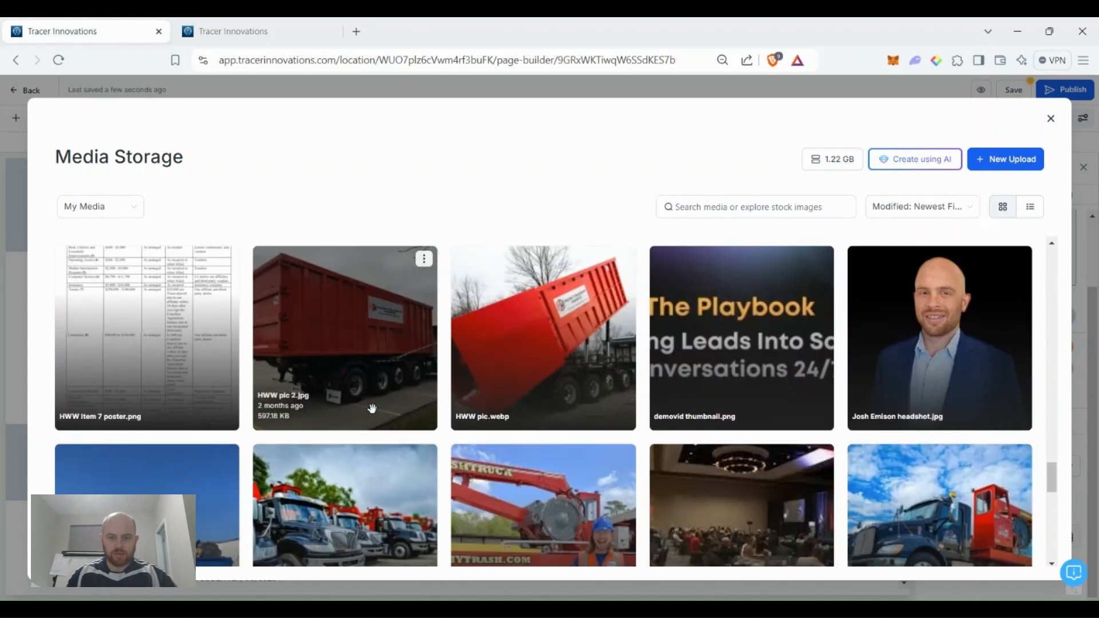
pyautogui.scroll(-5, 376, 408)
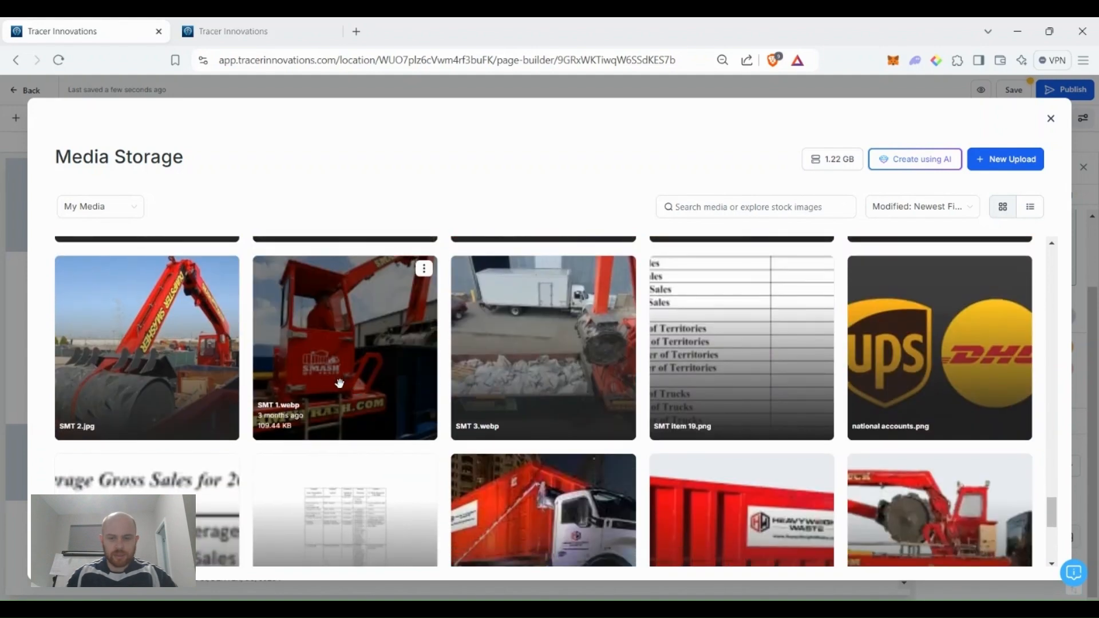
pyautogui.scroll(-2, 340, 383)
pyautogui.scroll(-1, 749, 413)
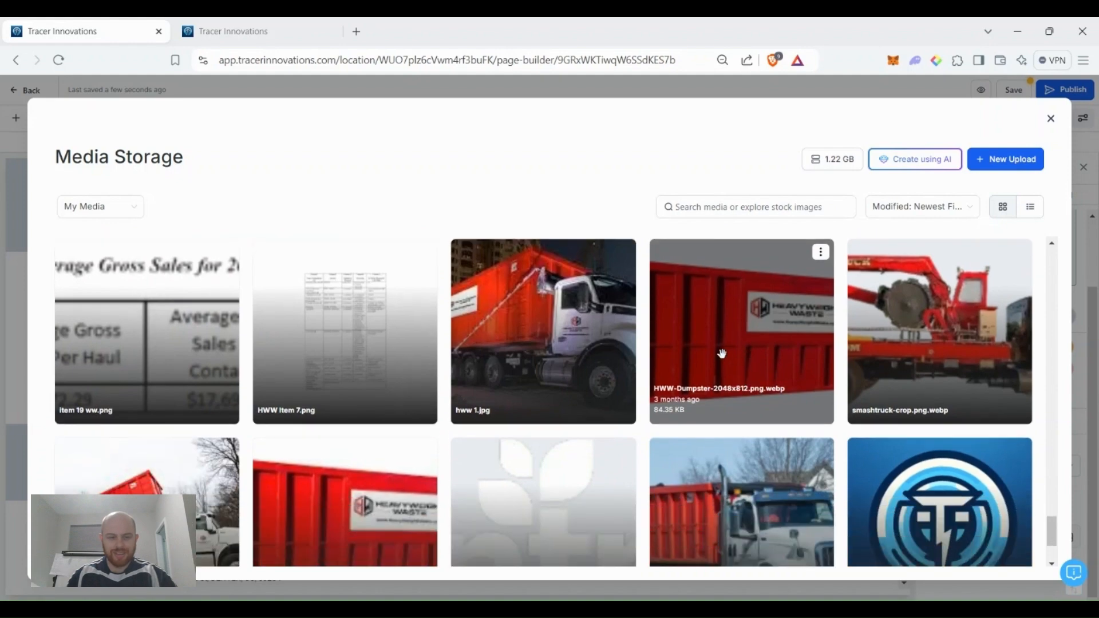
pyautogui.scroll(-2, 184, 380)
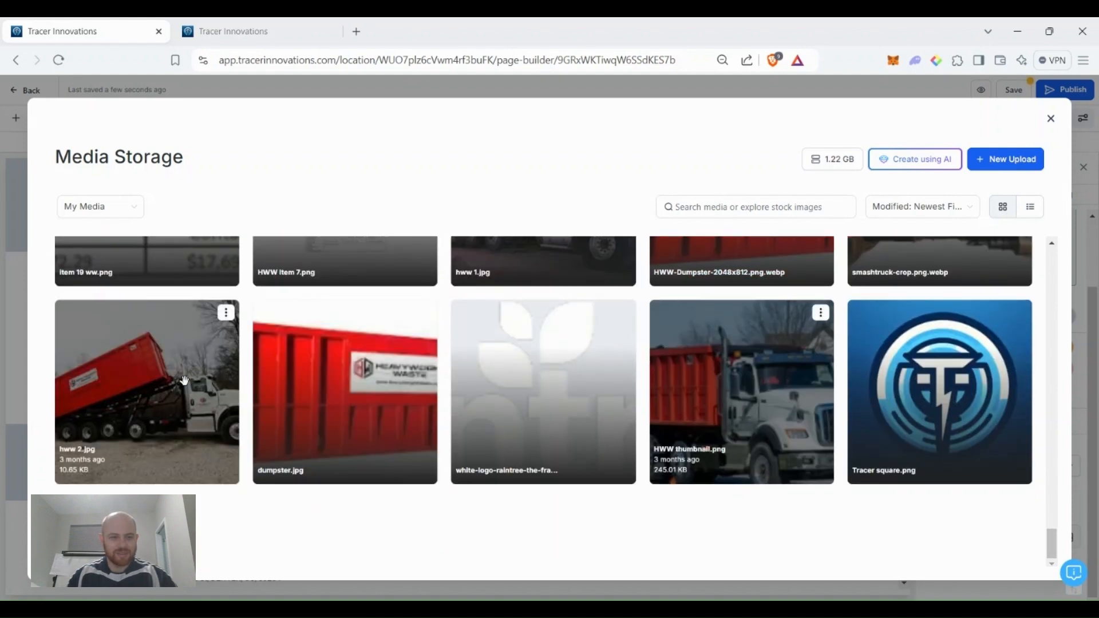
pyautogui.click(197, 378)
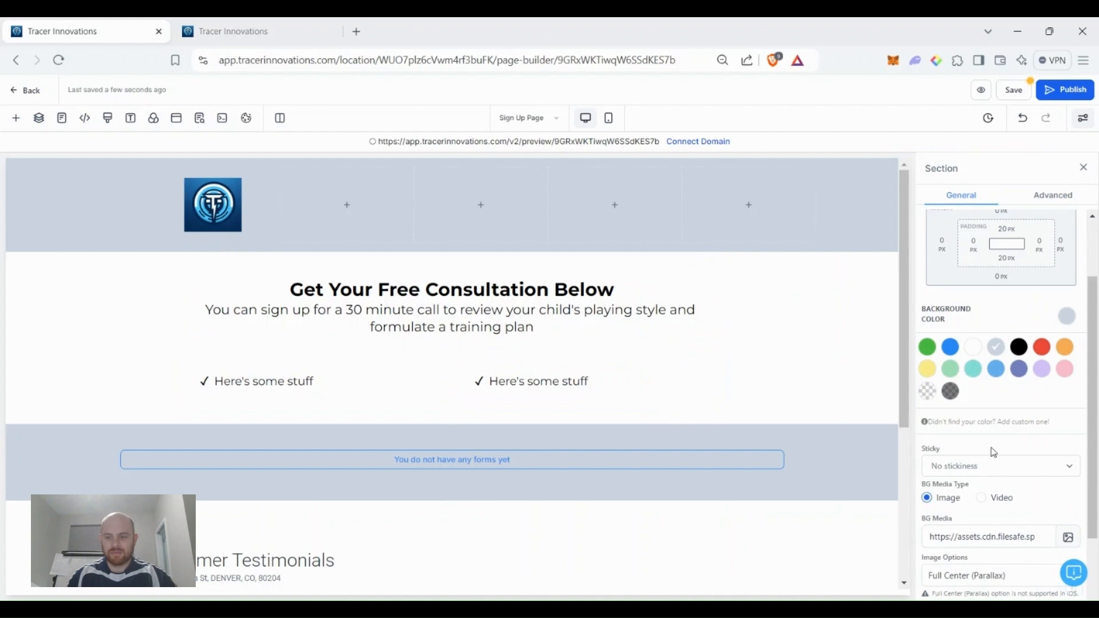
pyautogui.scroll(-2, 992, 452)
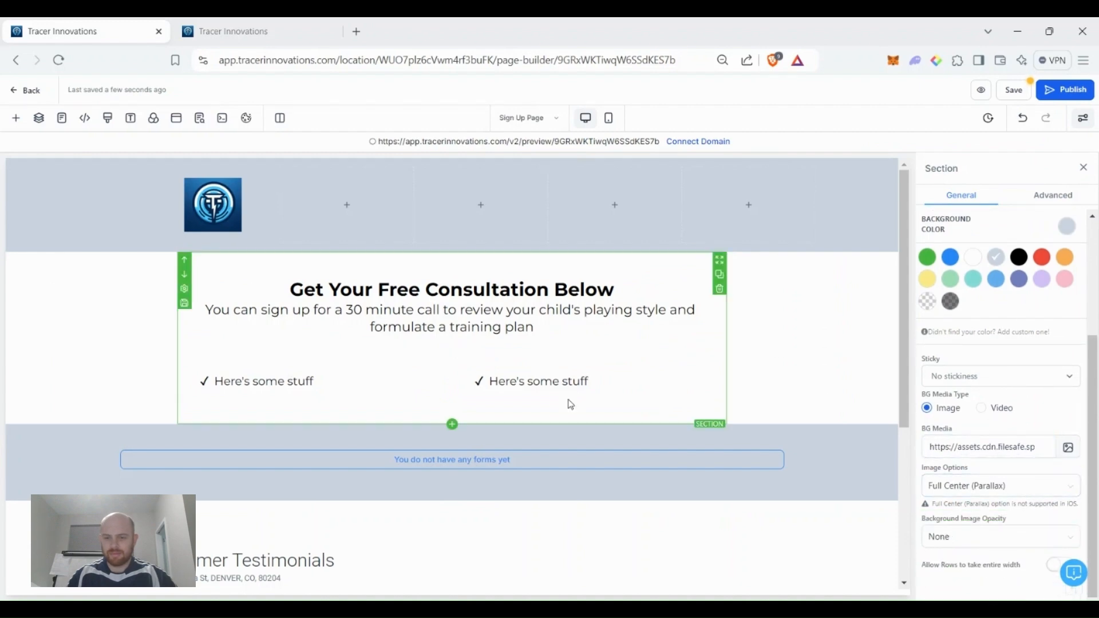
pyautogui.scroll(-4, 742, 372)
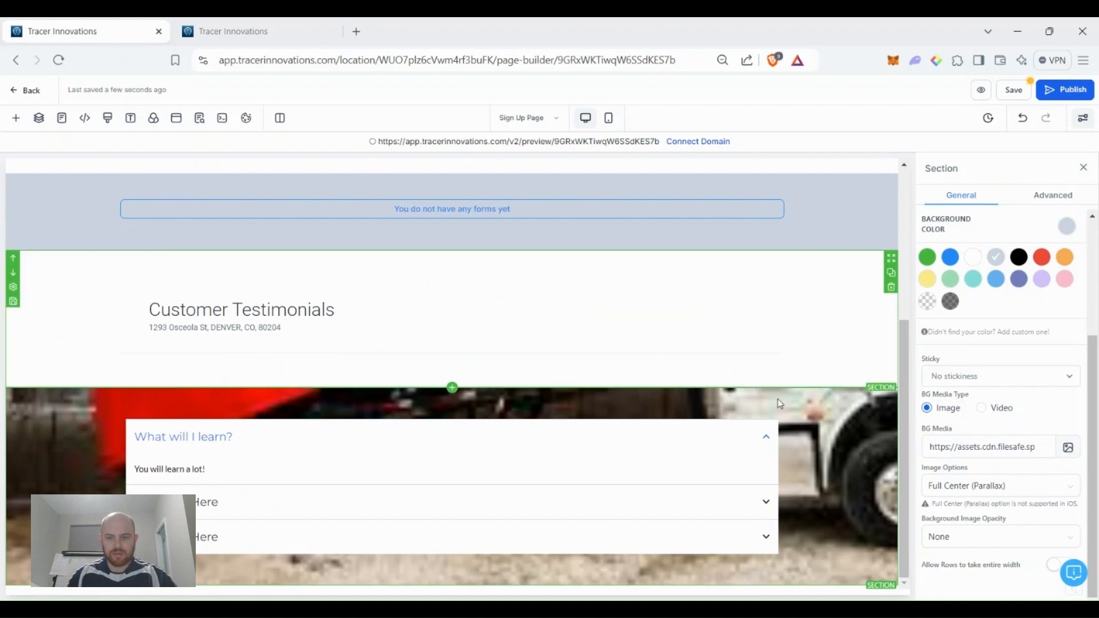
pyautogui.scroll(1, 824, 410)
pyautogui.scroll(-1, 845, 465)
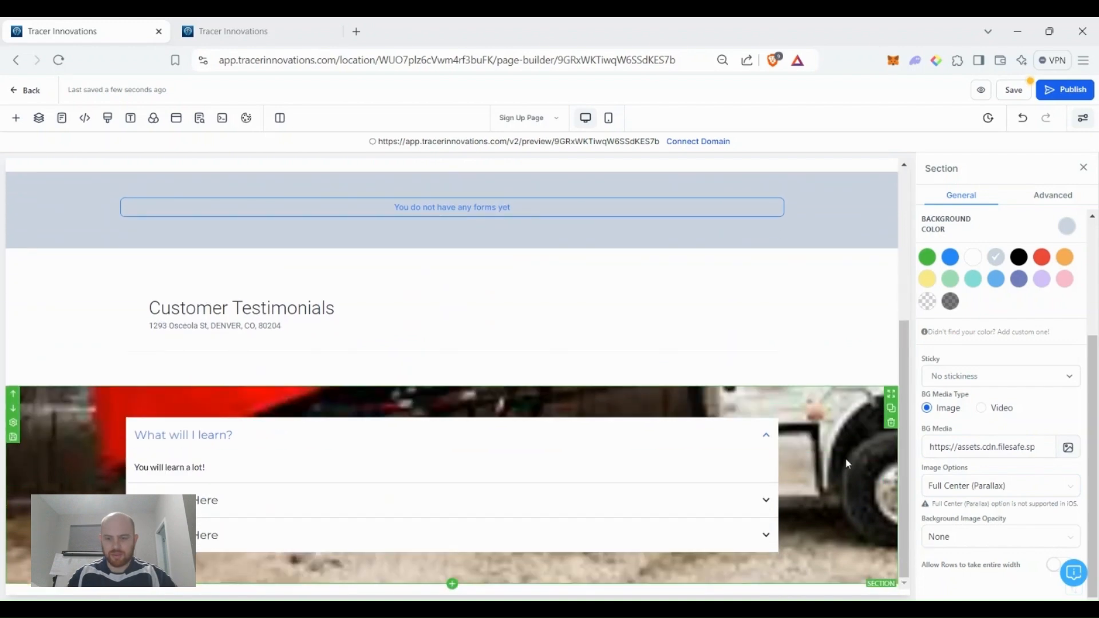
pyautogui.scroll(4, 846, 458)
pyautogui.scroll(-4, 846, 458)
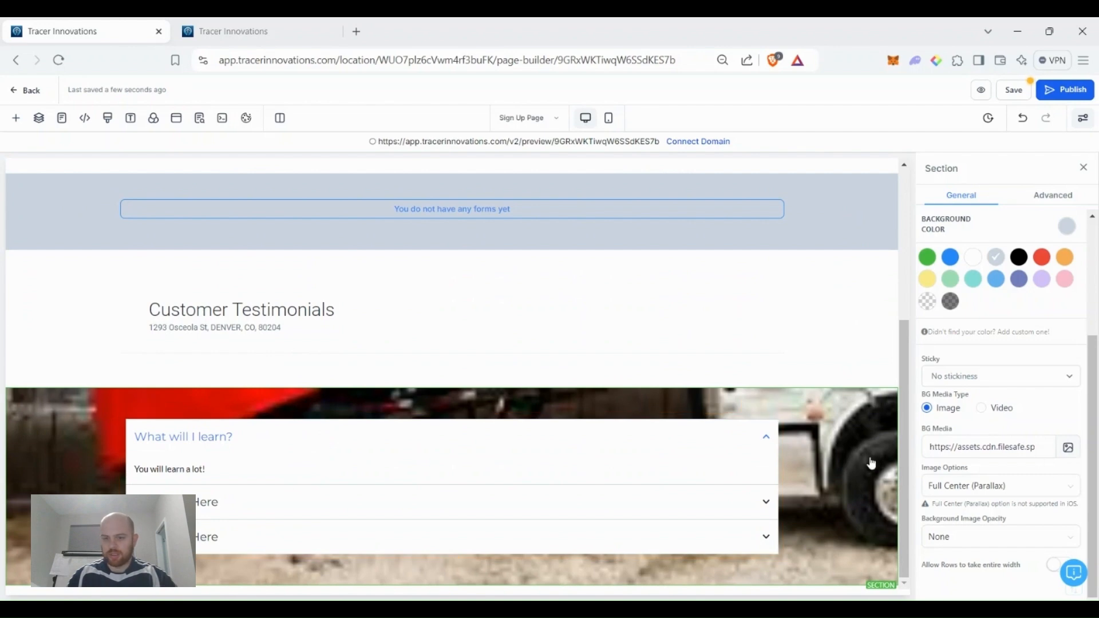
# Switch the media source to All and pick g3.png from Backgrounds as the FAQ background.
pyautogui.click(1067, 448)
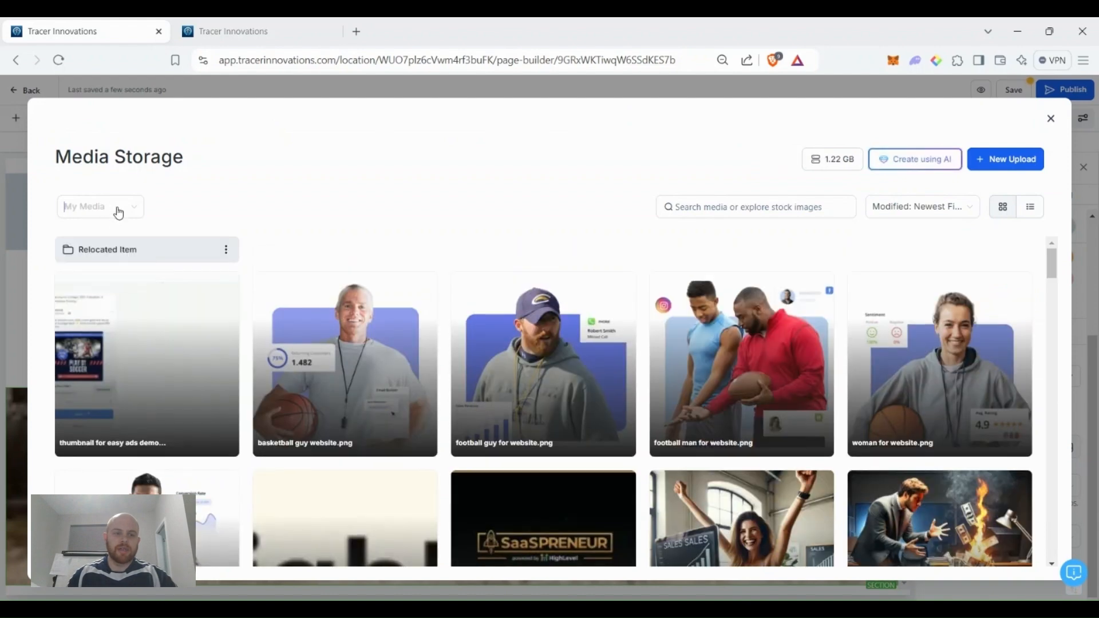
pyautogui.click(114, 210)
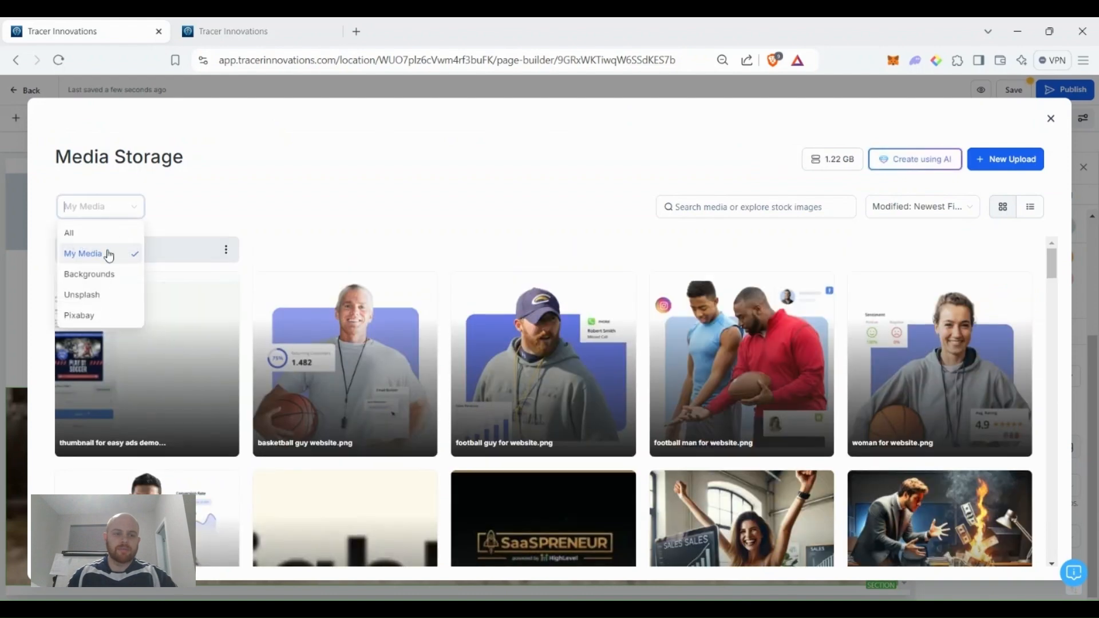
pyautogui.click(79, 240)
pyautogui.click(766, 215)
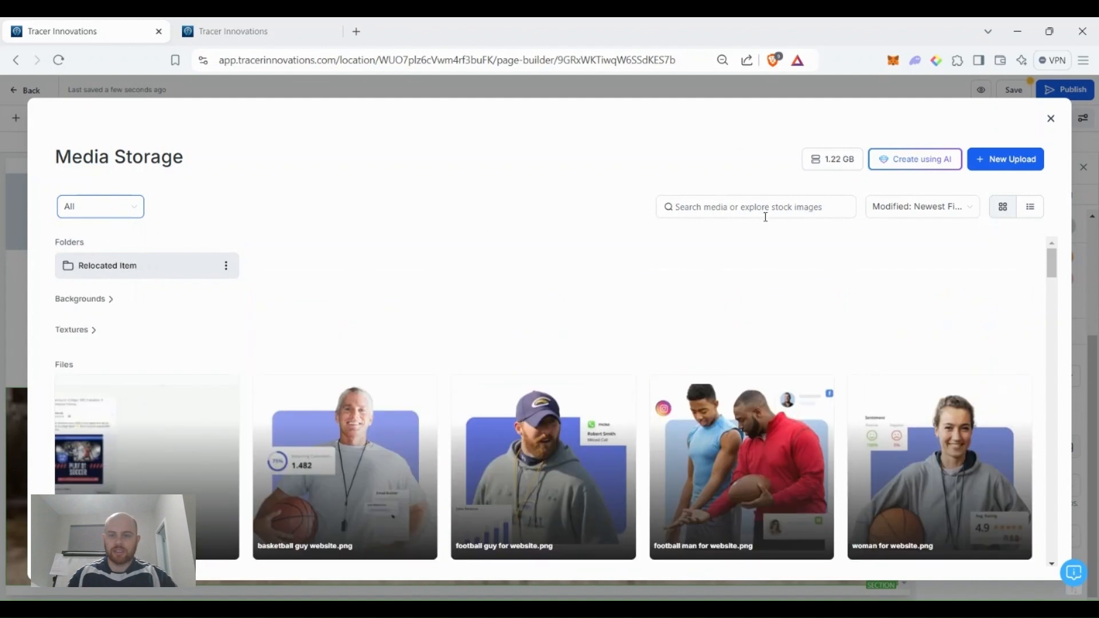
pyautogui.click(89, 298)
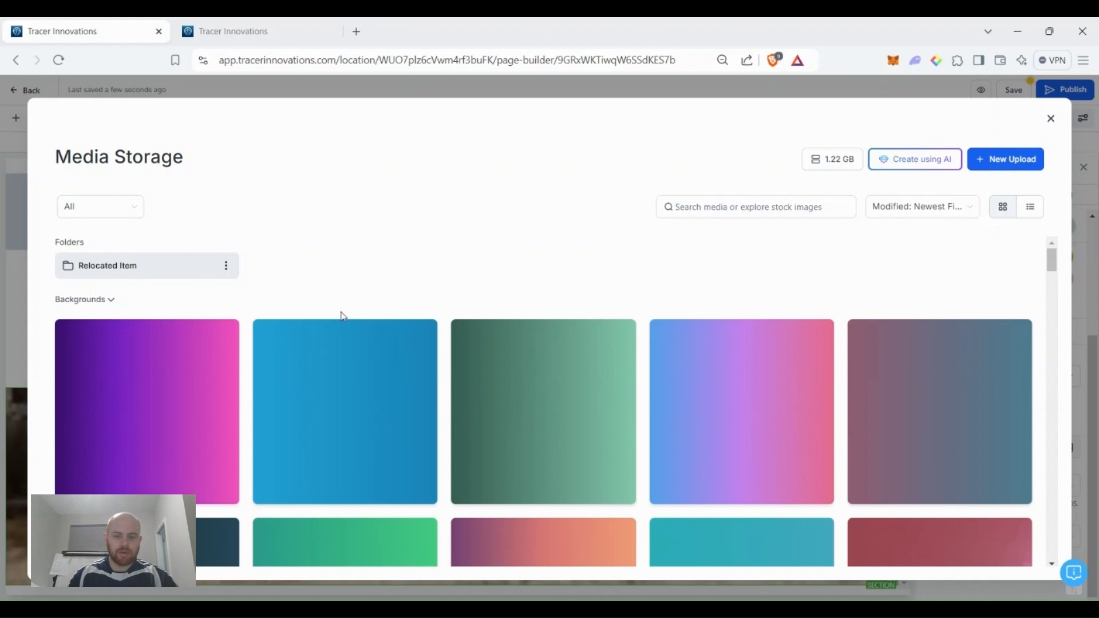
pyautogui.scroll(-5, 542, 320)
pyautogui.scroll(-3, 568, 347)
pyautogui.scroll(7, 525, 348)
pyautogui.scroll(1, 329, 318)
pyautogui.click(356, 324)
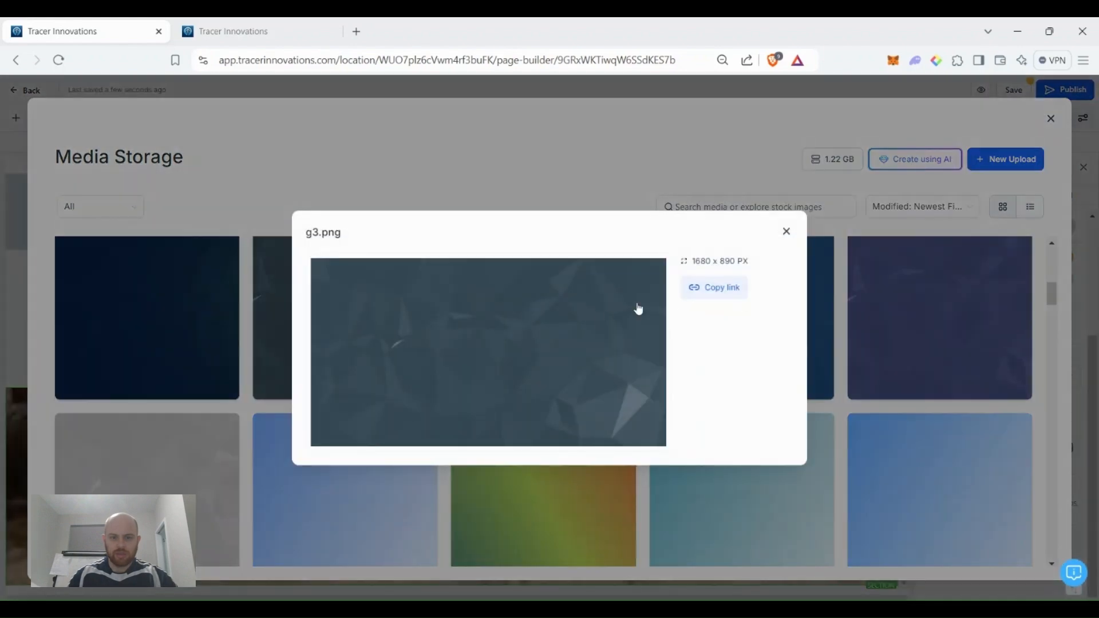
pyautogui.click(788, 233)
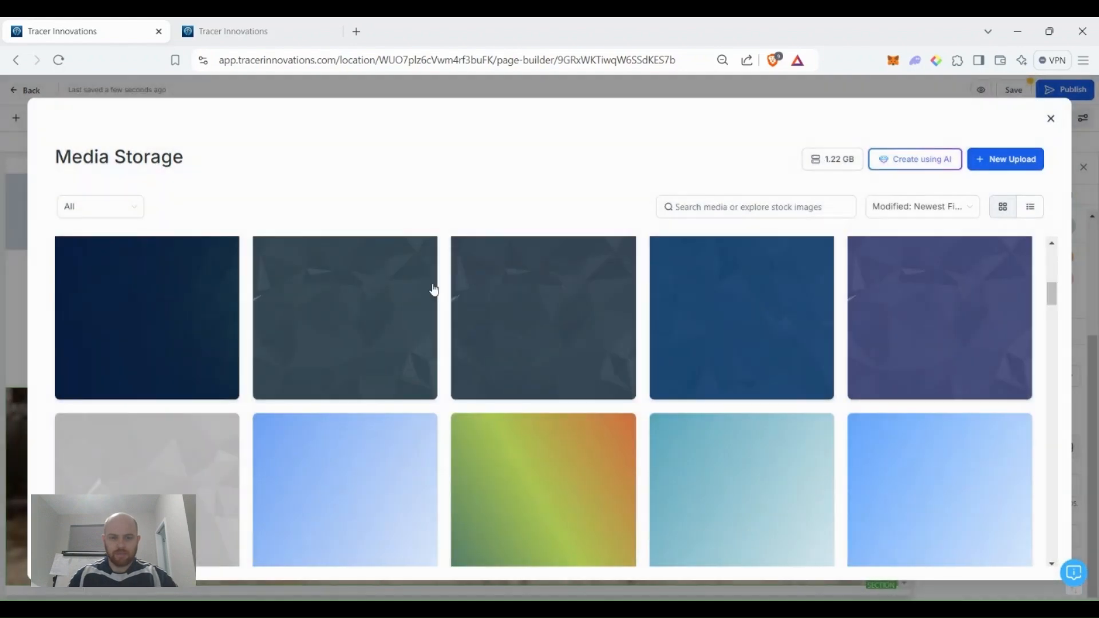
pyautogui.click(364, 293)
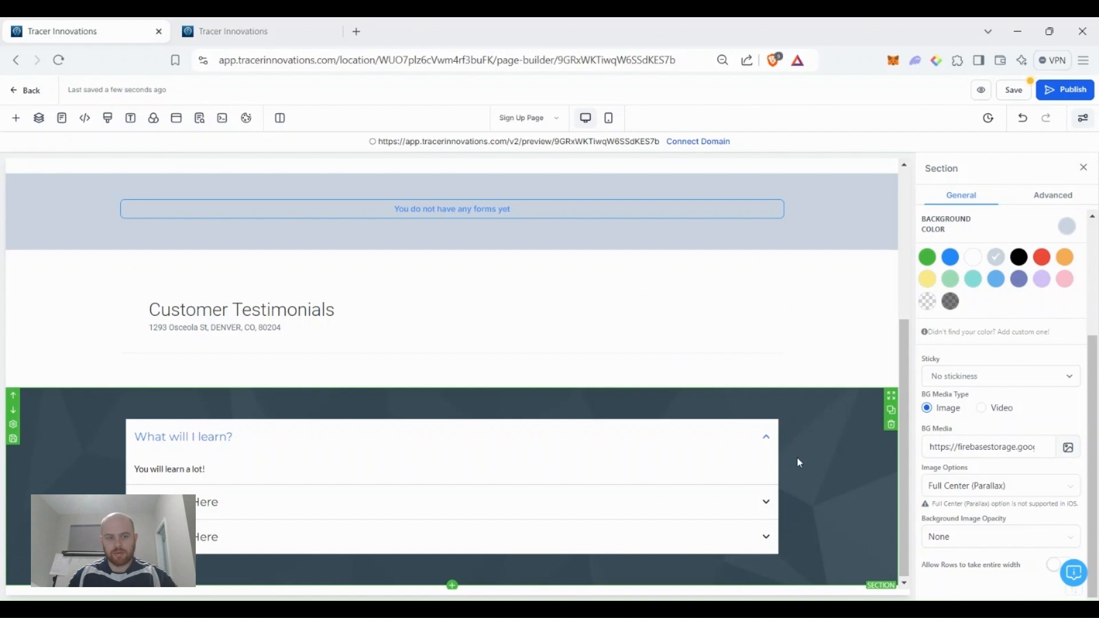
# Save the Sign Up Page changes and switch the editor to the Booking page.
pyautogui.scroll(3, 822, 513)
pyautogui.scroll(-3, 827, 514)
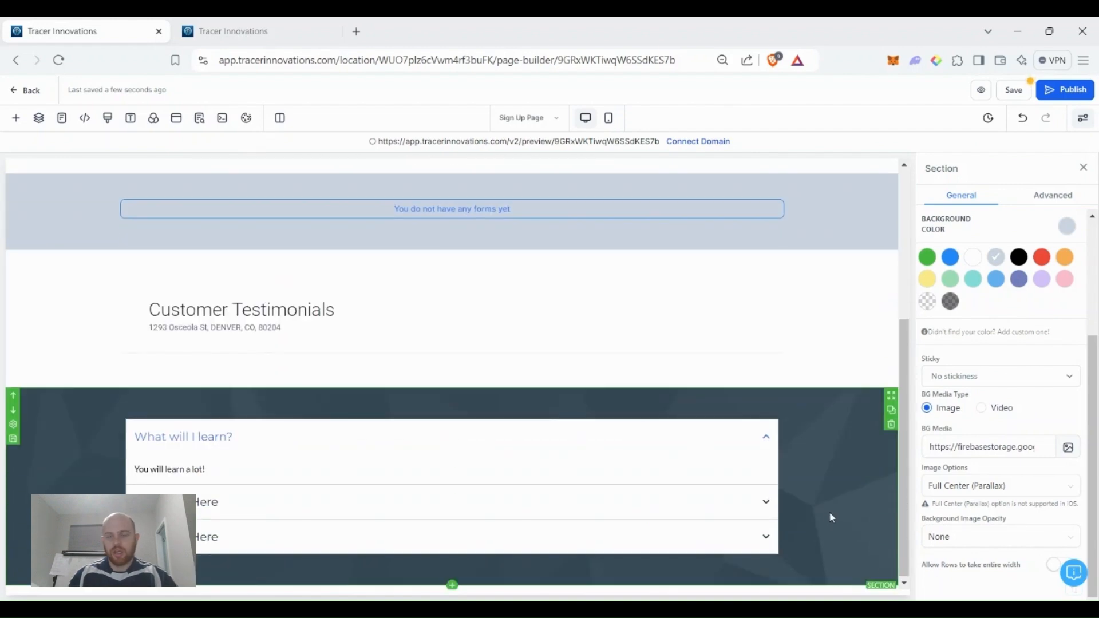
pyautogui.scroll(5, 832, 512)
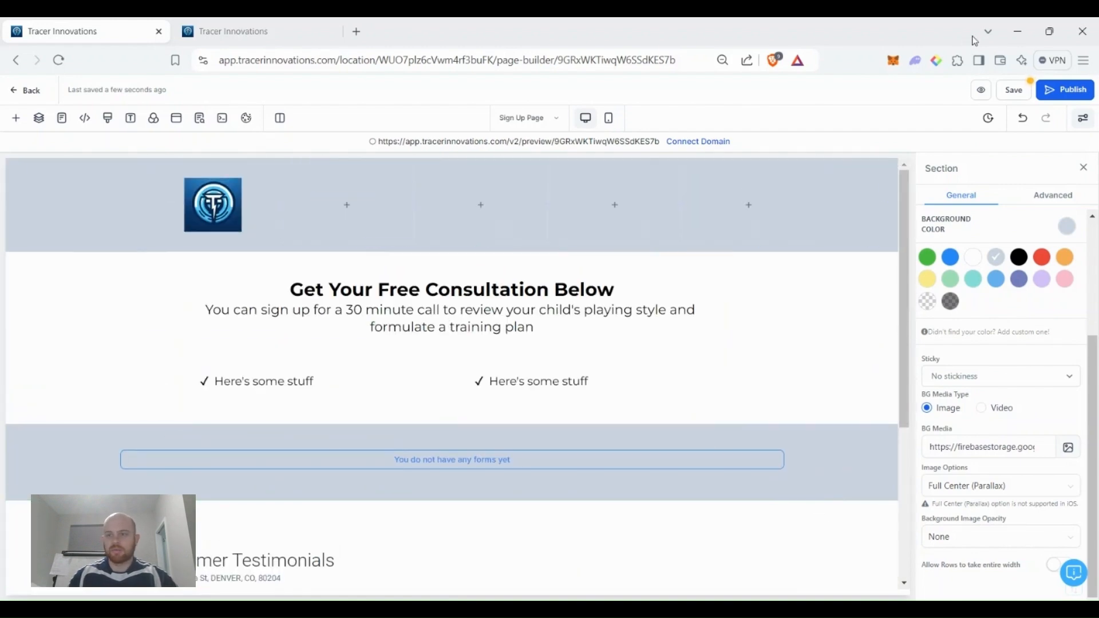
pyautogui.click(1010, 96)
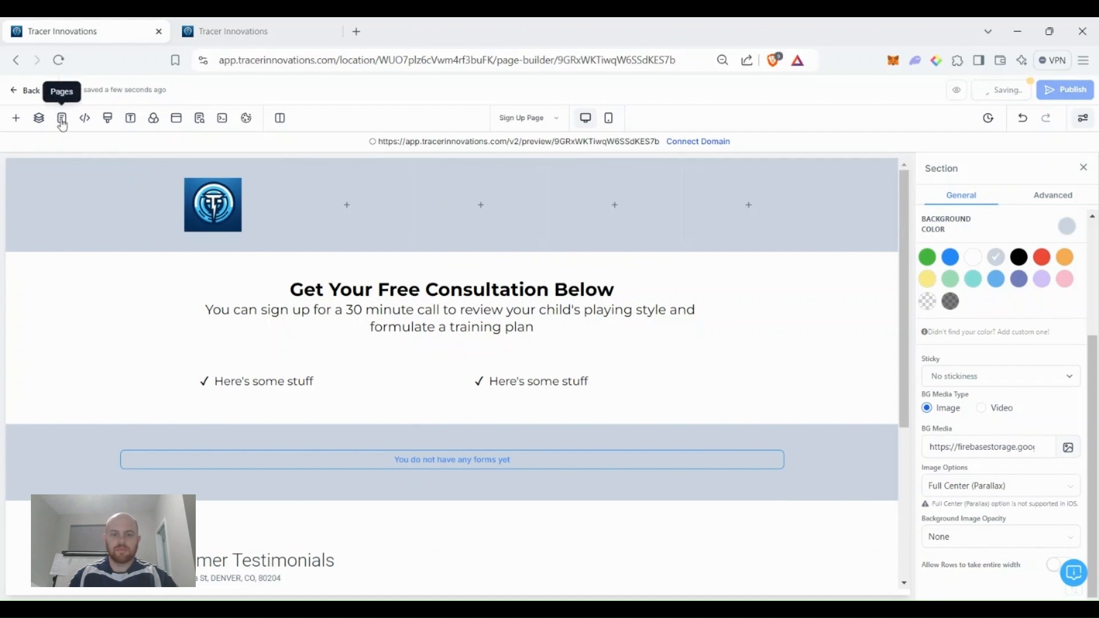
pyautogui.click(62, 120)
pyautogui.click(57, 240)
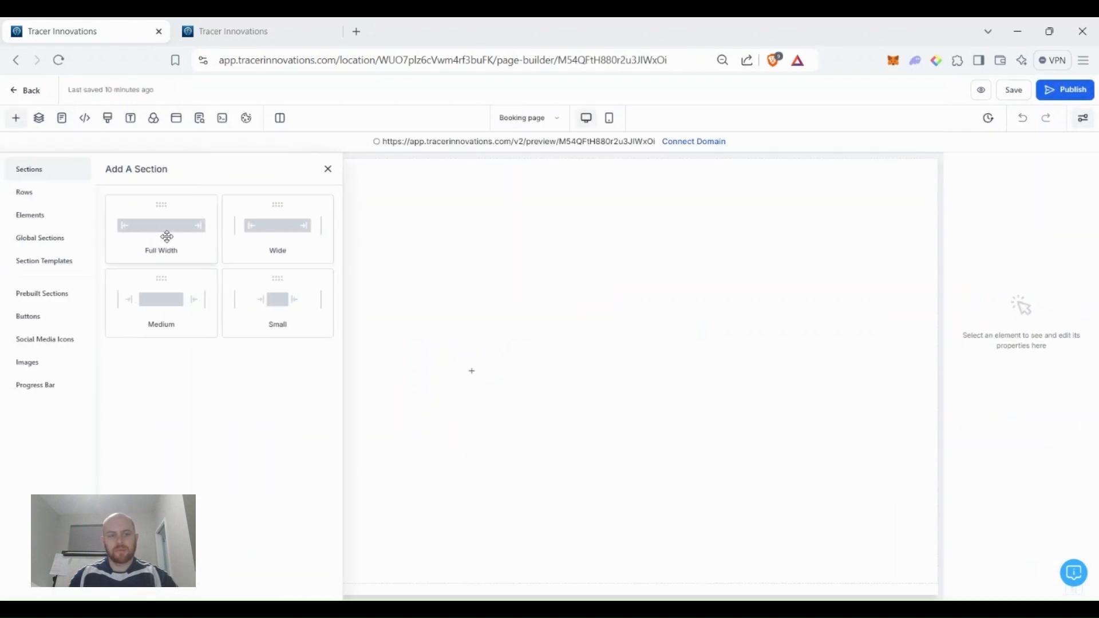
# Add a full-width section and place the global Header at the Booking page top.
pyautogui.click(167, 237)
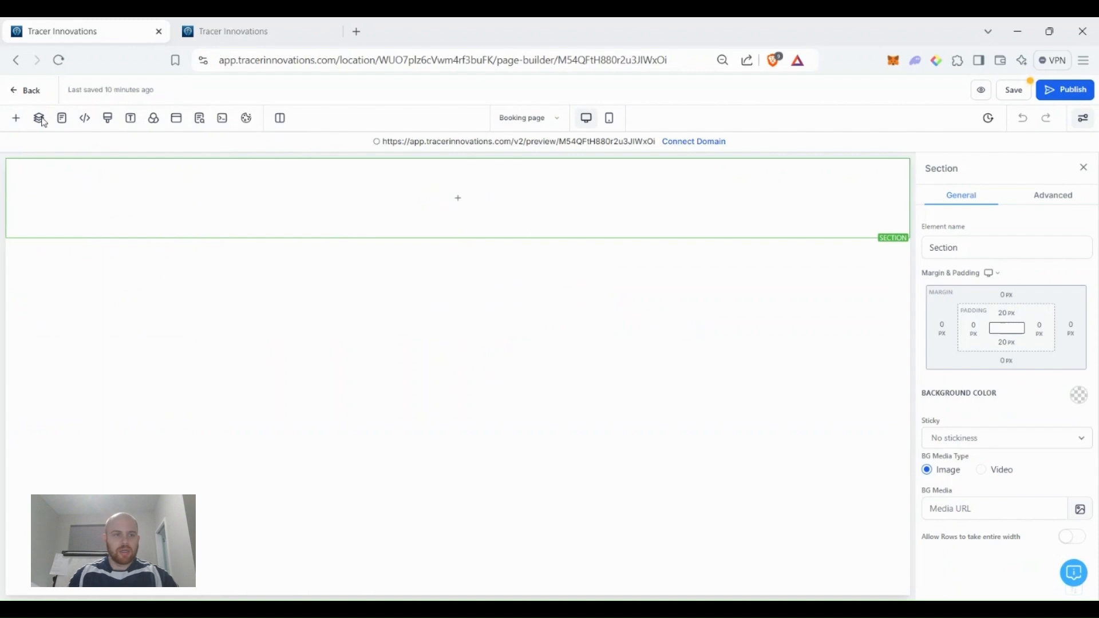
pyautogui.click(15, 118)
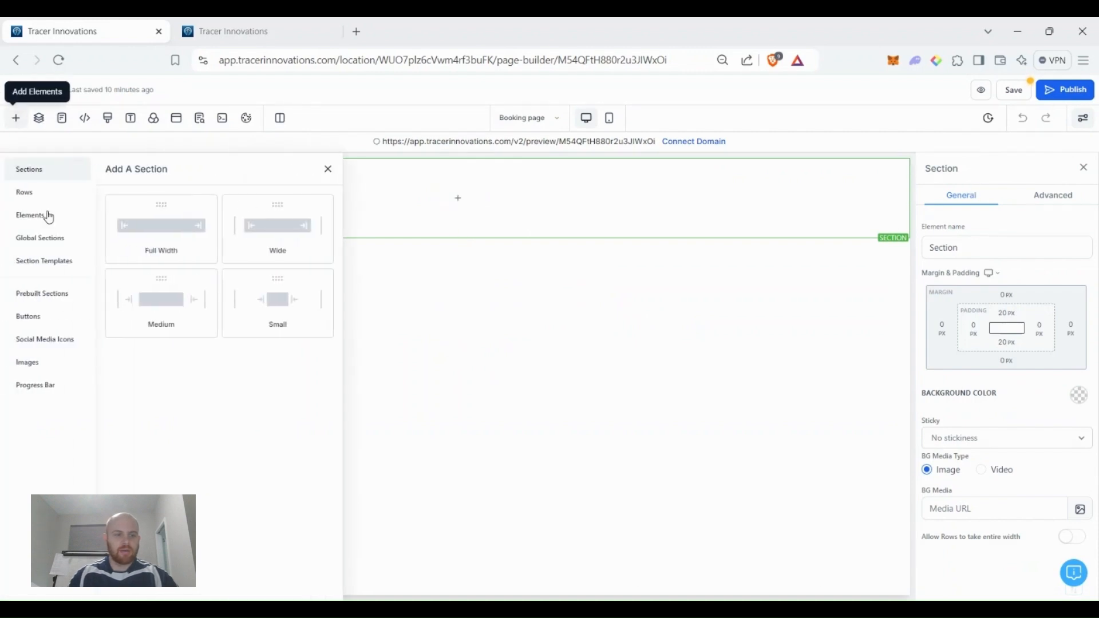
pyautogui.click(38, 251)
pyautogui.moveTo(197, 223); pyautogui.dragTo(487, 170)
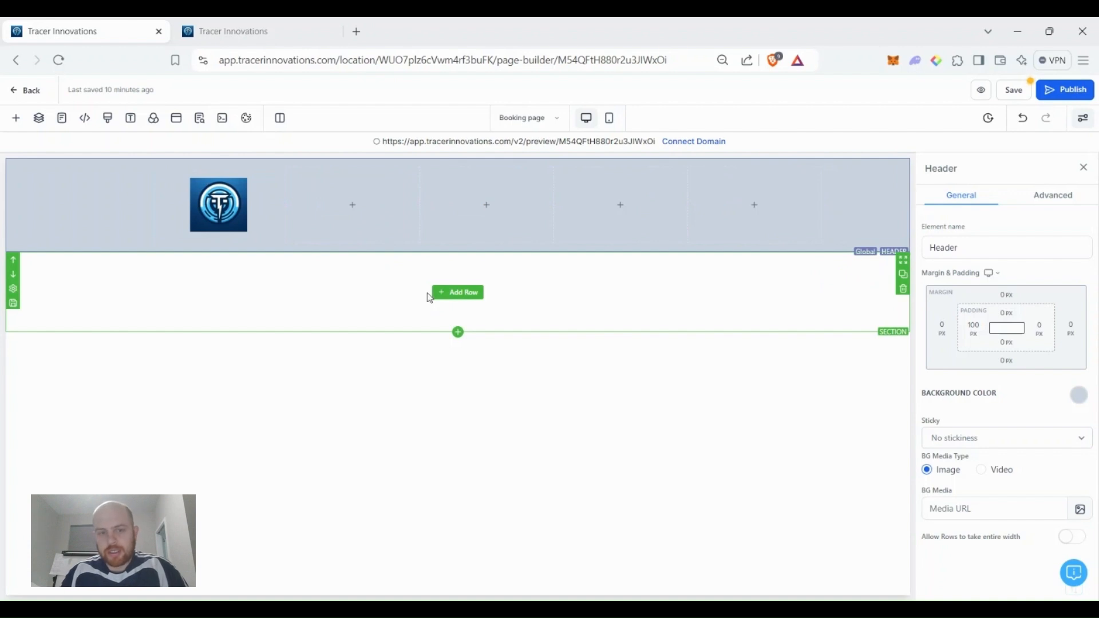
# Add a one-column row with a headline reading 'Schedule Your Consultation'.
pyautogui.click(452, 304)
pyautogui.moveTo(204, 256); pyautogui.dragTo(486, 319)
pyautogui.click(459, 309)
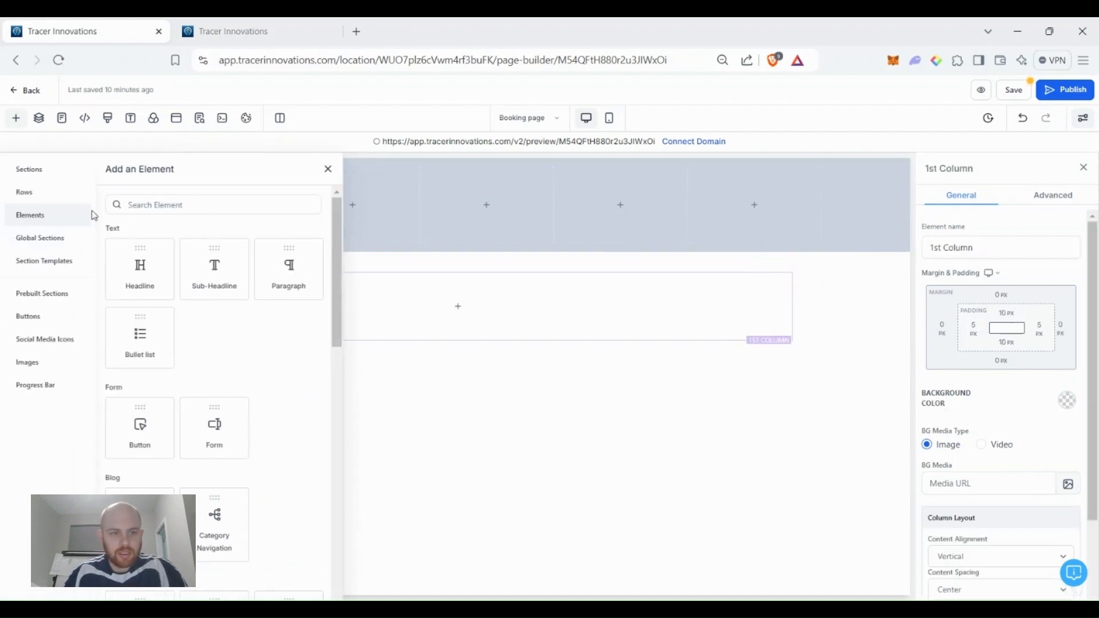
pyautogui.moveTo(142, 280); pyautogui.dragTo(454, 297)
pyautogui.doubleClick(450, 291)
pyautogui.click(450, 290)
pyautogui.write('Schedule Yo')
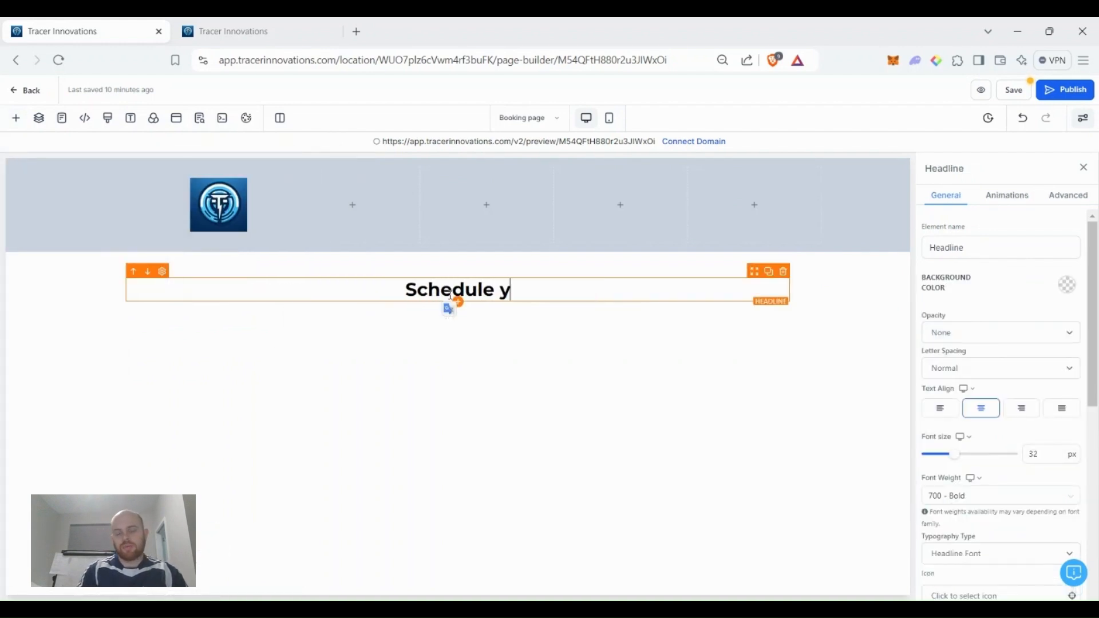
pyautogui.write('u Con')
pyautogui.press('BackSpace')
pyautogui.press('BackSpace')
pyautogui.press('BackSpace')
pyautogui.press('BackSpace')
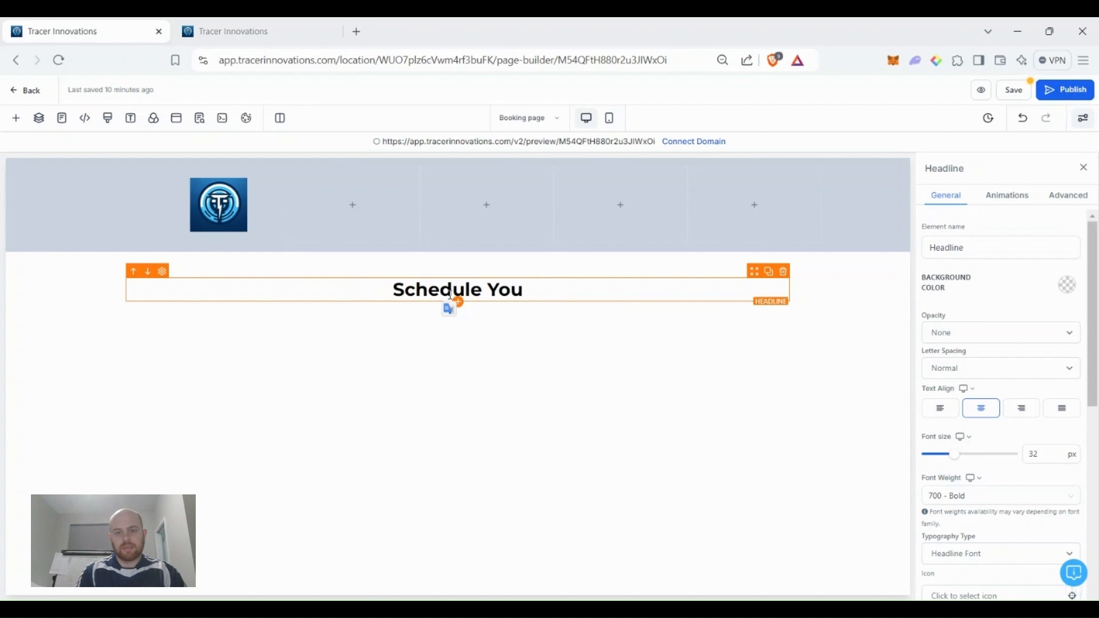
pyautogui.write('r Consultation')
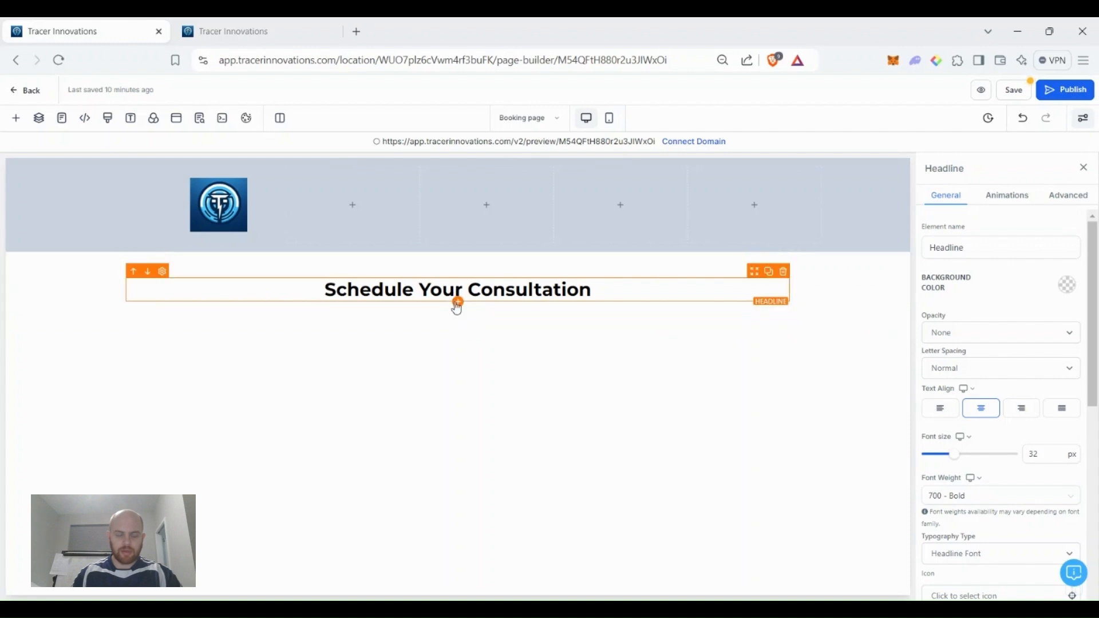
# Add a sub-headline beneath it reading 'Don't delay!'.
pyautogui.click(458, 302)
pyautogui.click(203, 270)
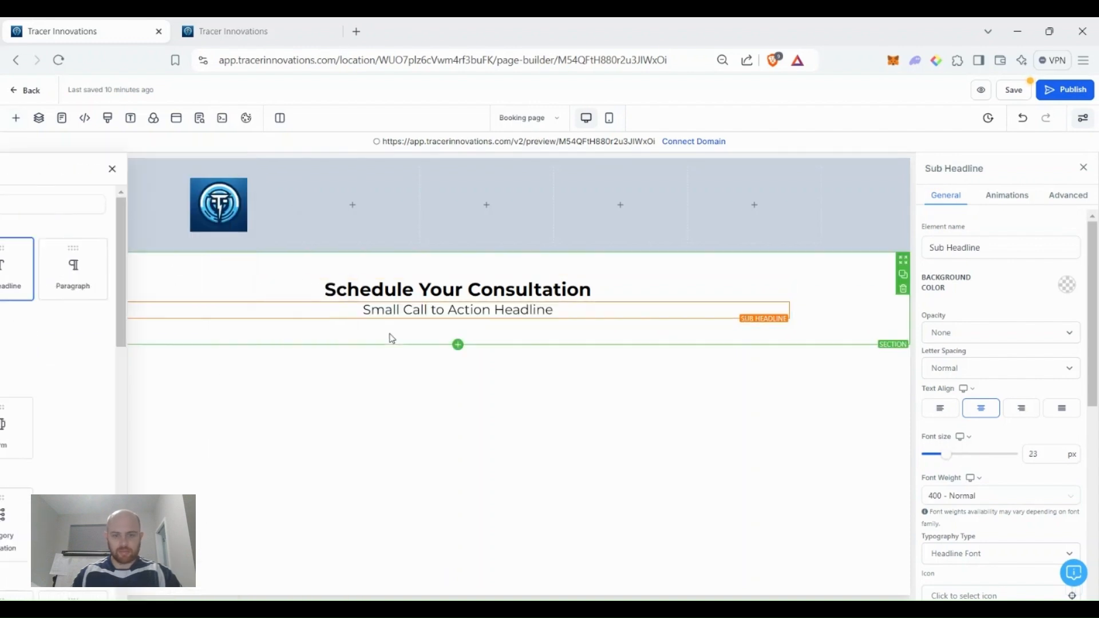
pyautogui.doubleClick(424, 310)
pyautogui.tripleClick(426, 310)
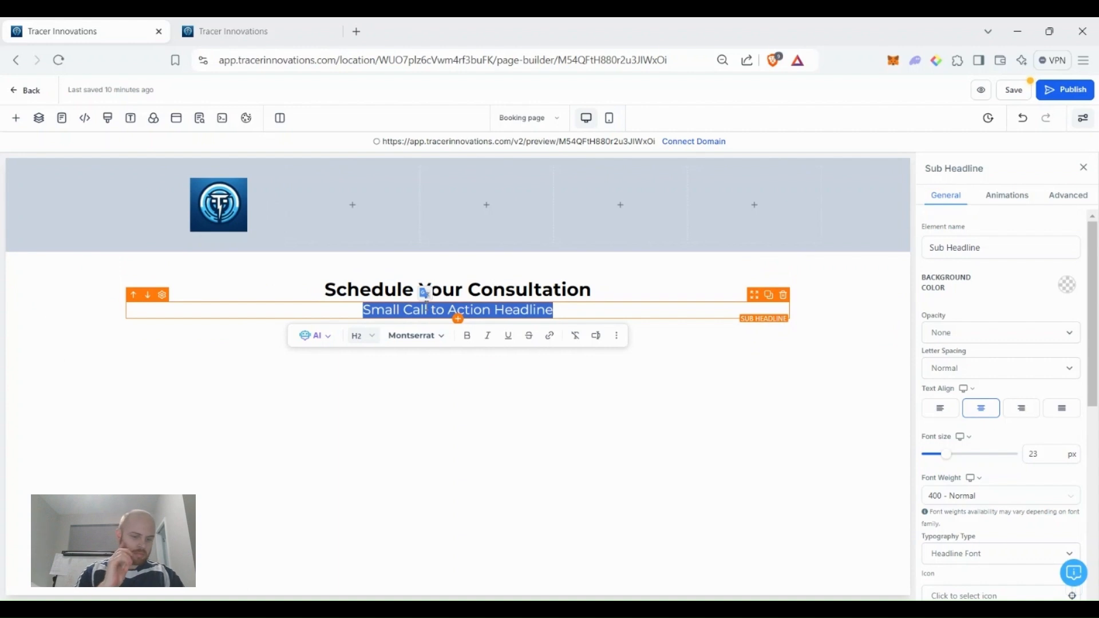
pyautogui.write("Don't delay!")
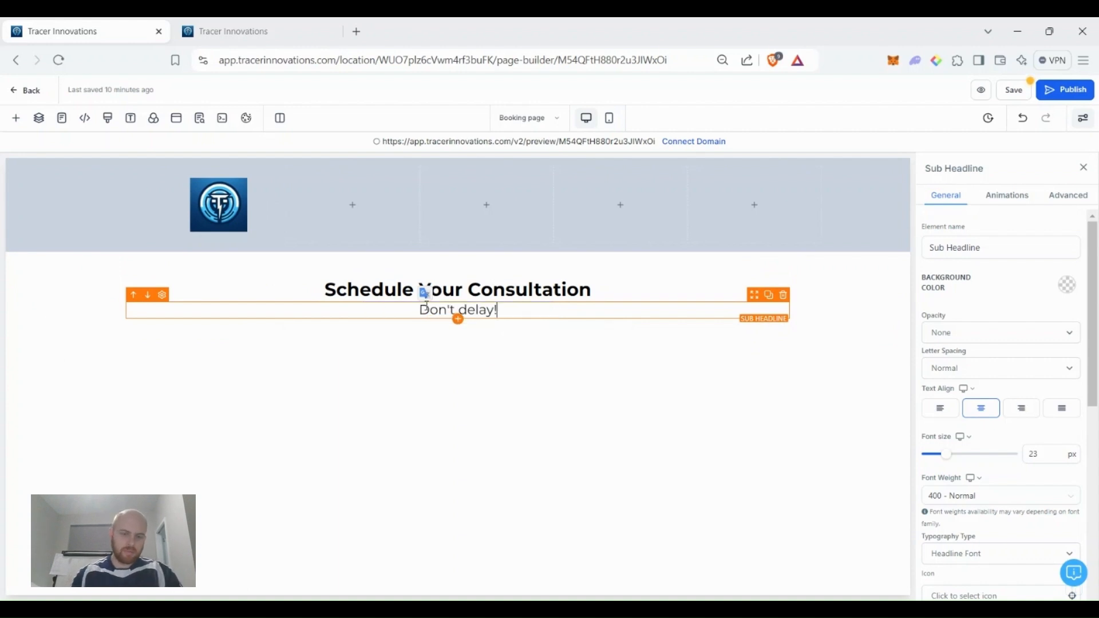
pyautogui.click(514, 465)
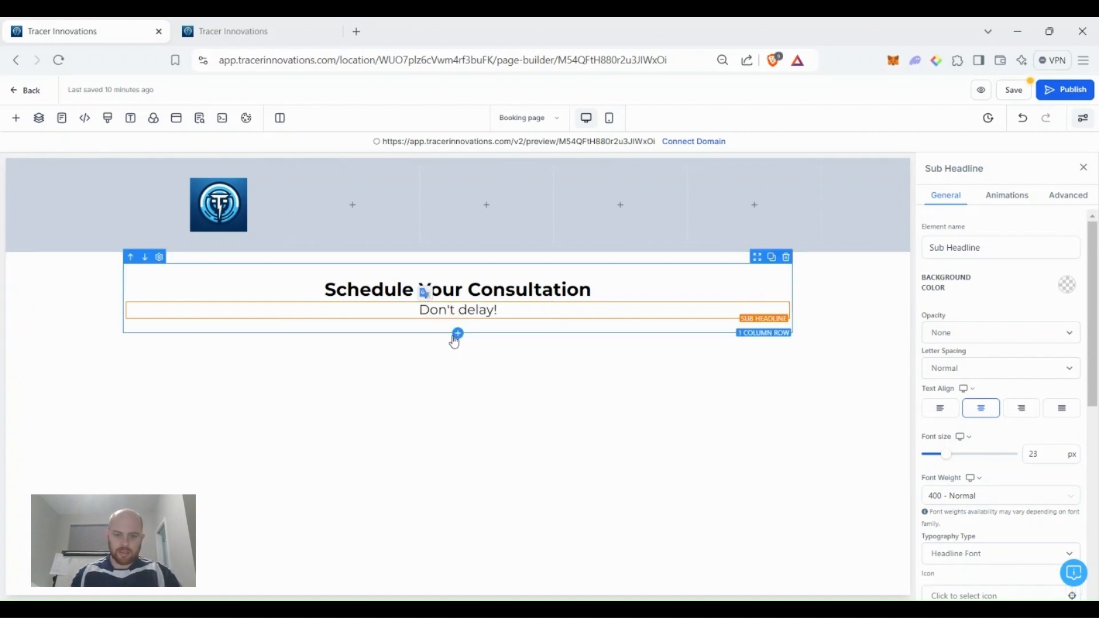
pyautogui.click(456, 346)
# Add a full-width section with a one-column row holding a Calendar element.
pyautogui.moveTo(194, 261); pyautogui.dragTo(422, 326)
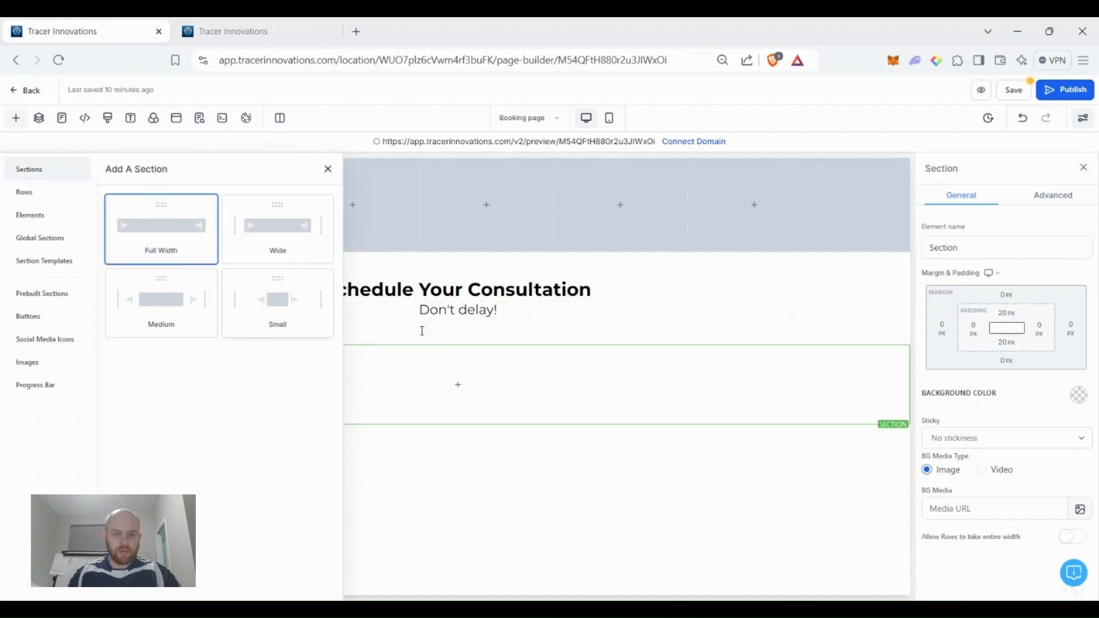
pyautogui.click(458, 383)
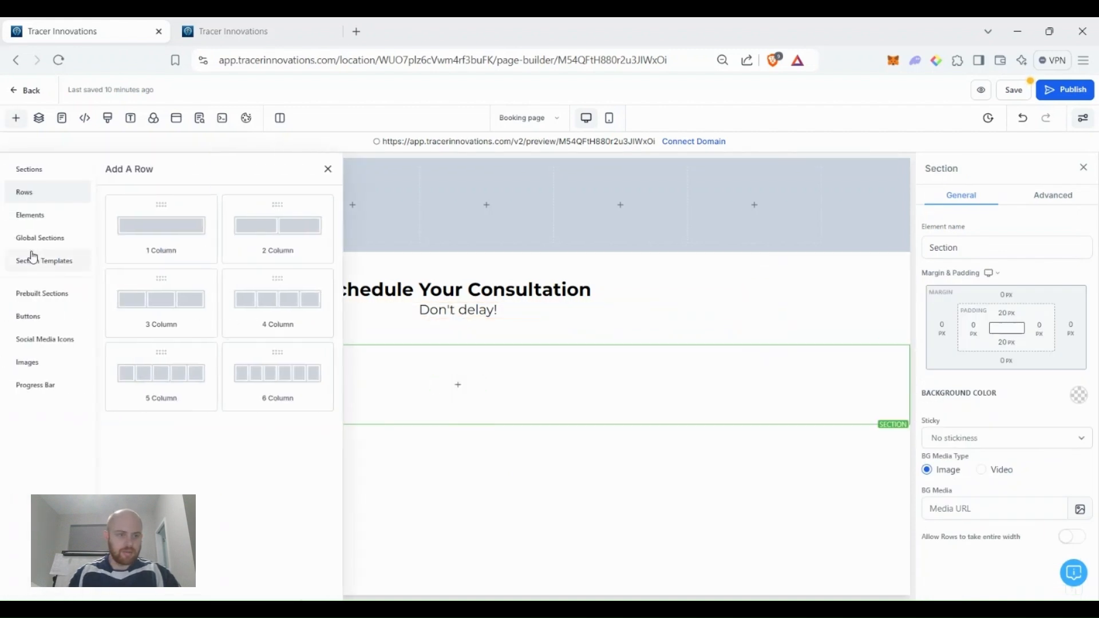
pyautogui.click(164, 229)
pyautogui.click(456, 399)
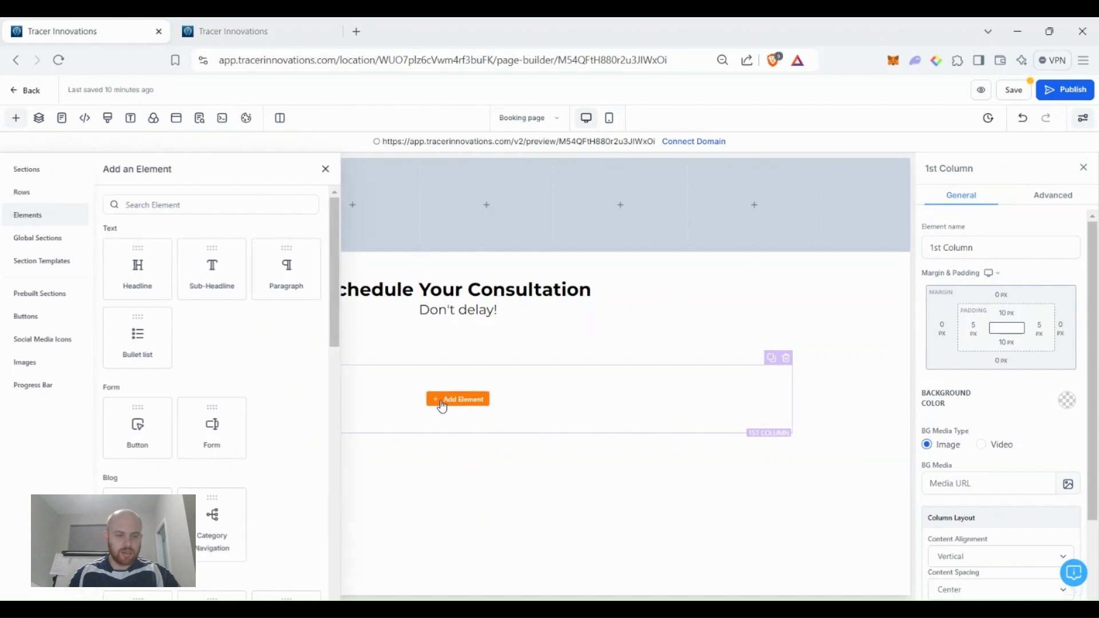
pyautogui.click(214, 201)
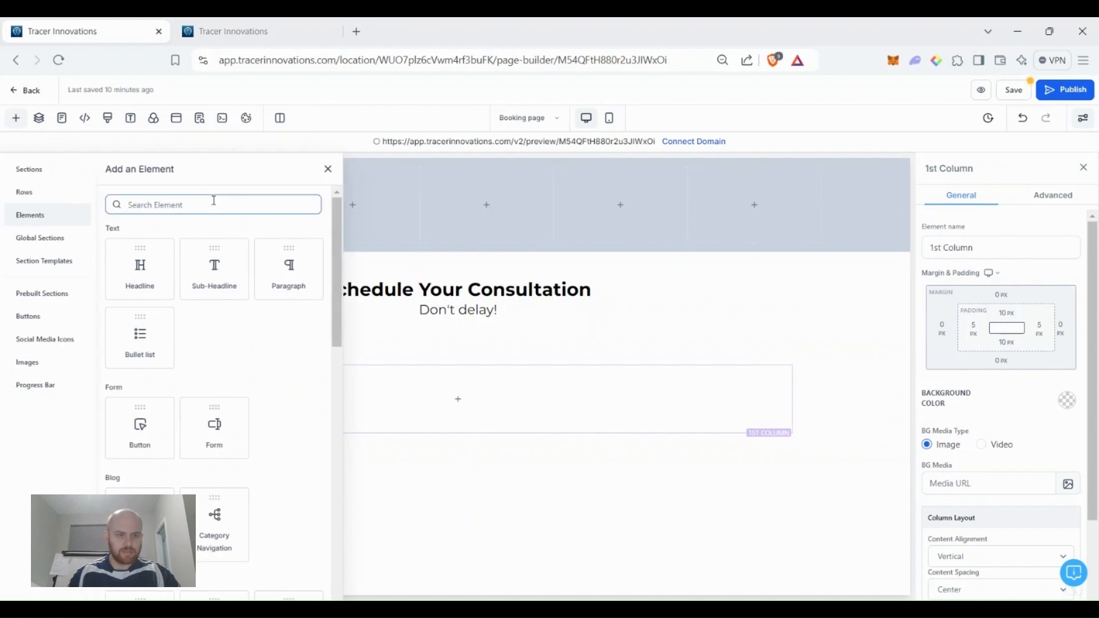
pyautogui.write('cal')
pyautogui.click(167, 270)
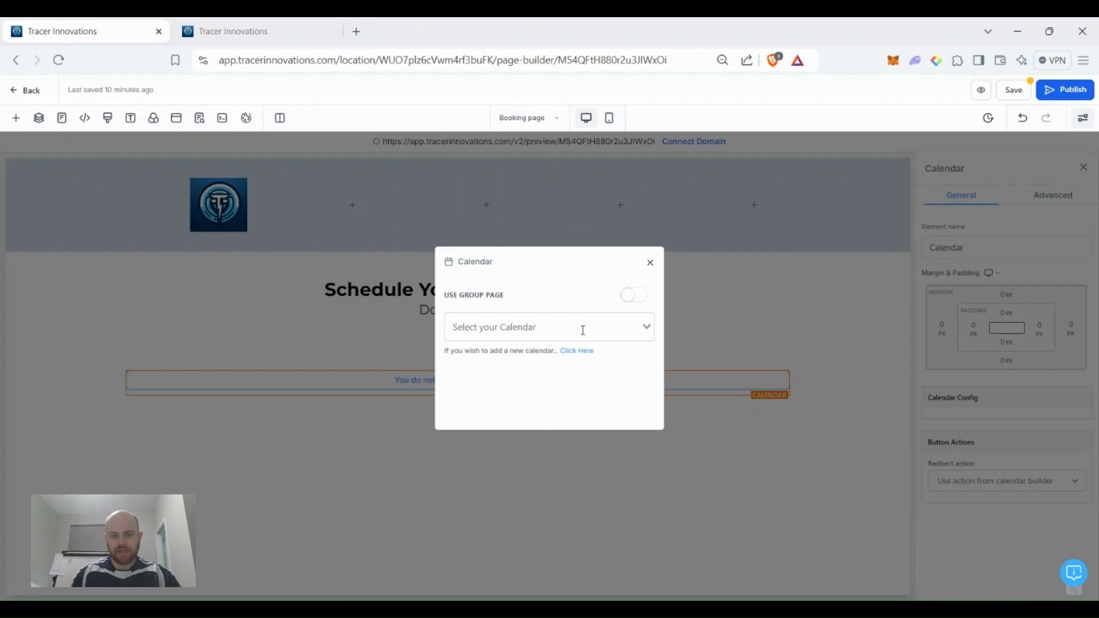
pyautogui.click(651, 265)
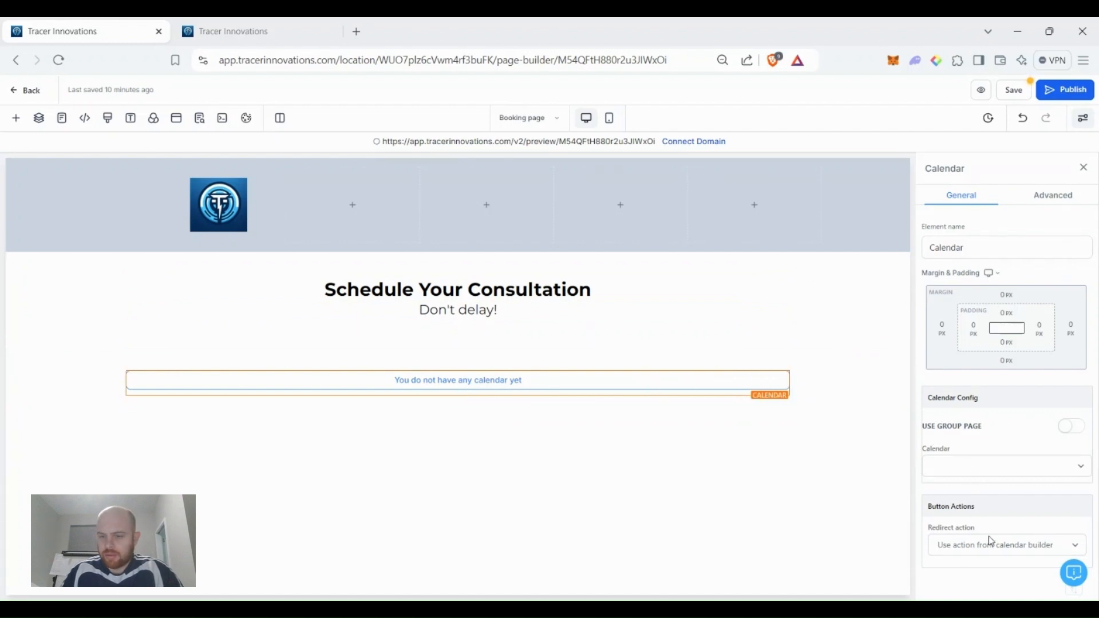
# Set the calendar's redirect action to Go to Next step and save the page.
pyautogui.click(979, 554)
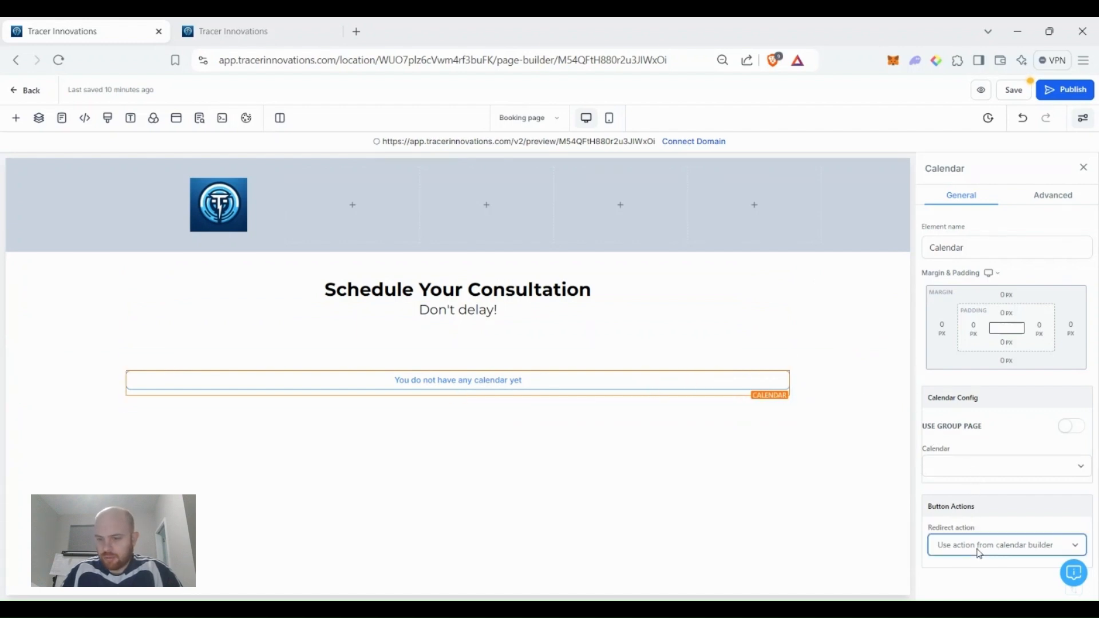
pyautogui.click(989, 527)
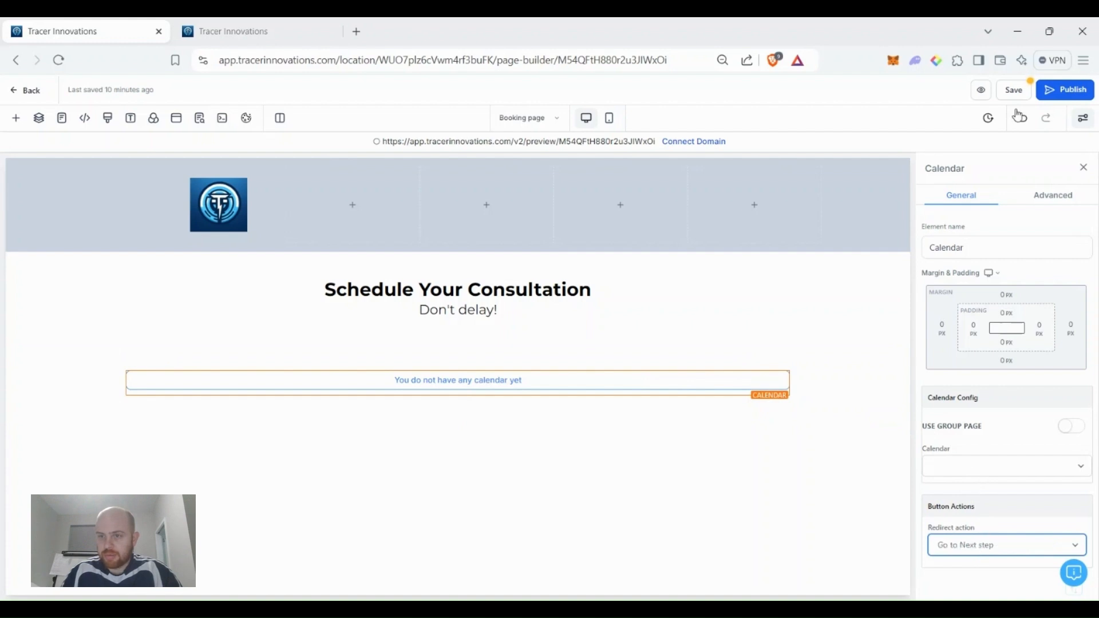
pyautogui.click(1014, 90)
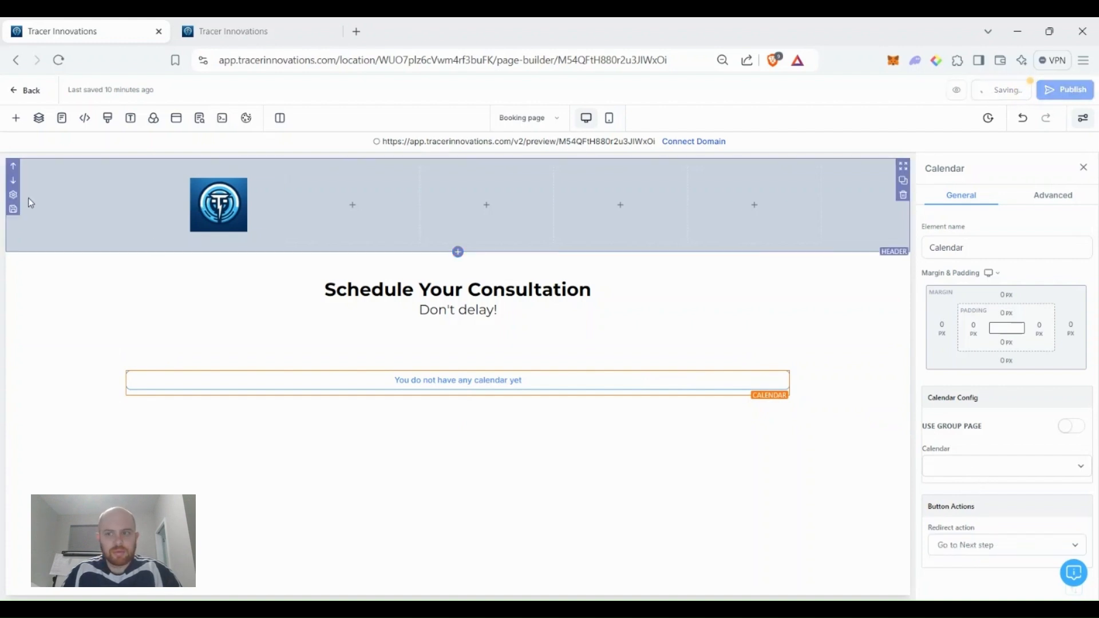
# Switch to the Sign Up Page and select its order form element.
pyautogui.click(62, 118)
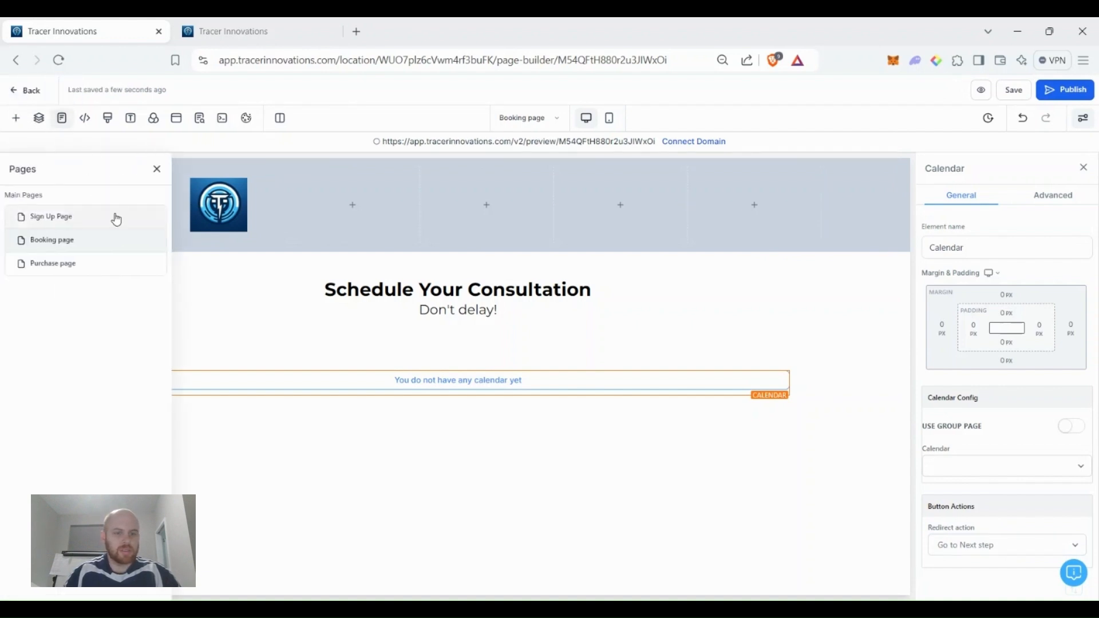
pyautogui.click(116, 218)
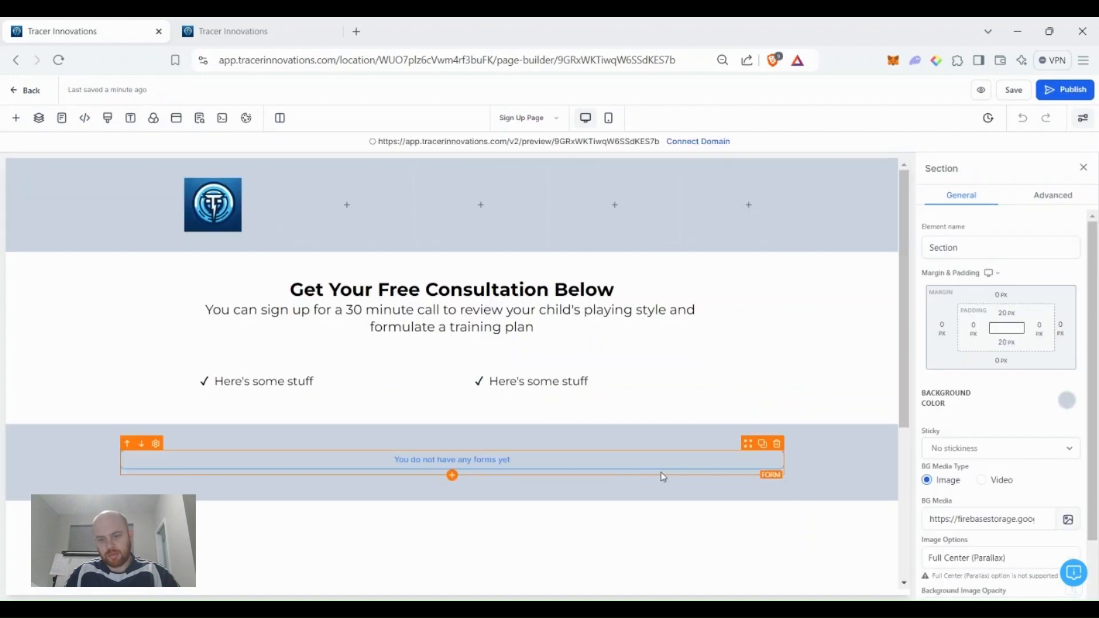
pyautogui.click(678, 469)
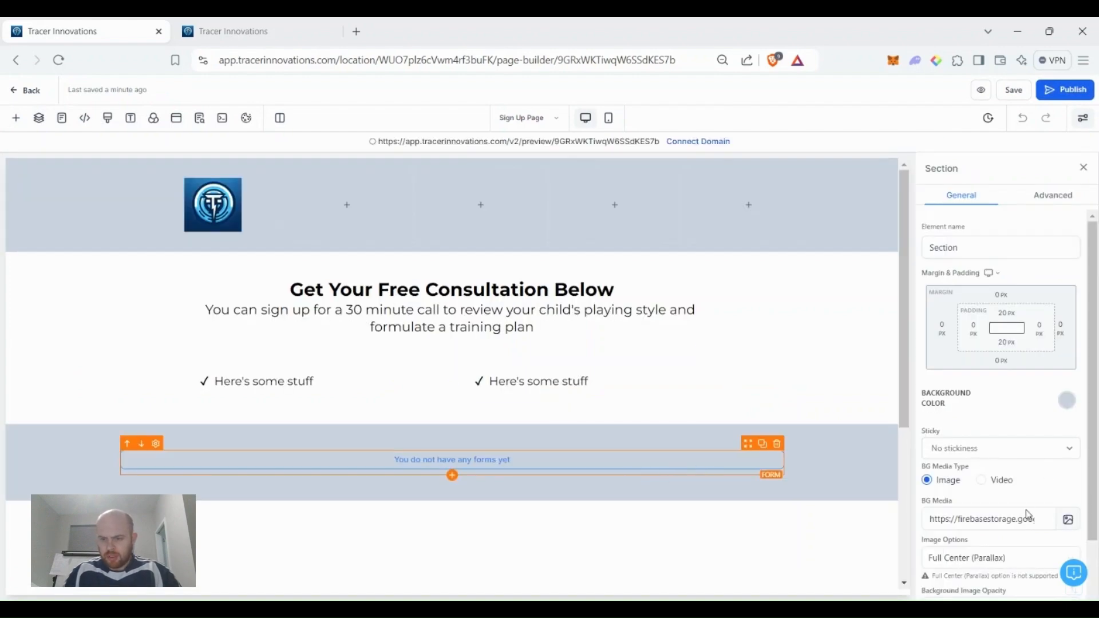
pyautogui.click(993, 435)
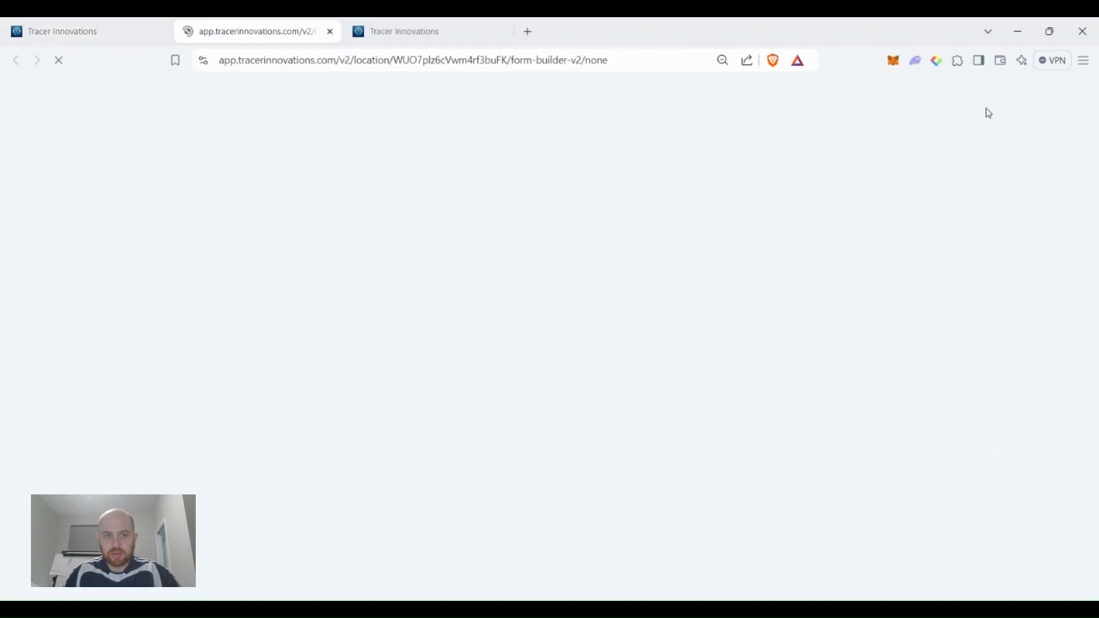
pyautogui.click(36, 23)
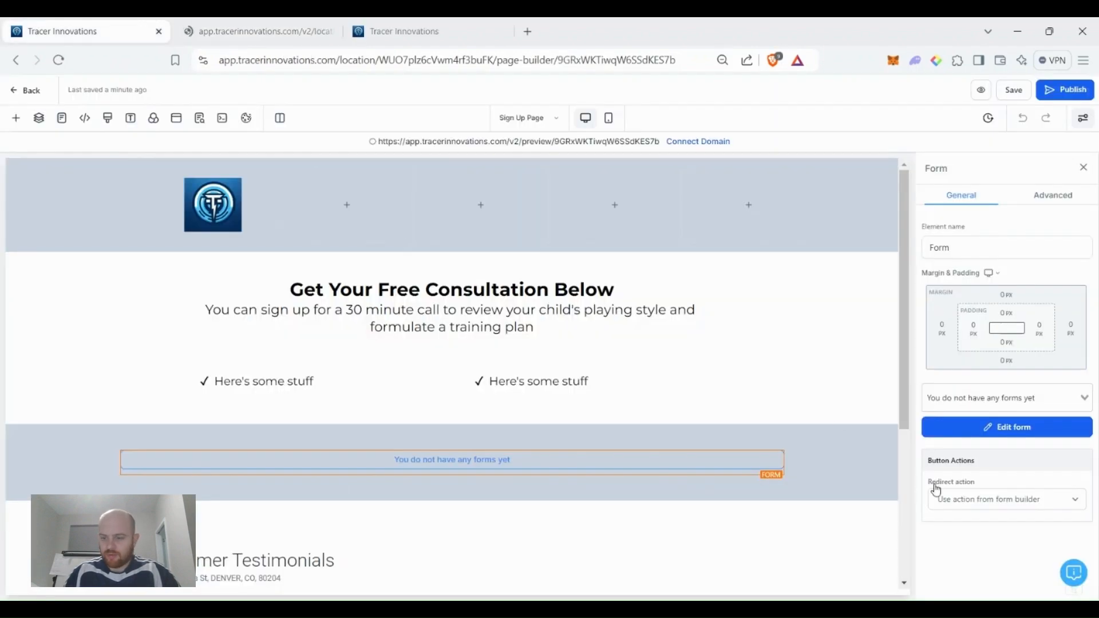
# Set the form's redirect action to Go to Next step and save the page.
pyautogui.click(1021, 506)
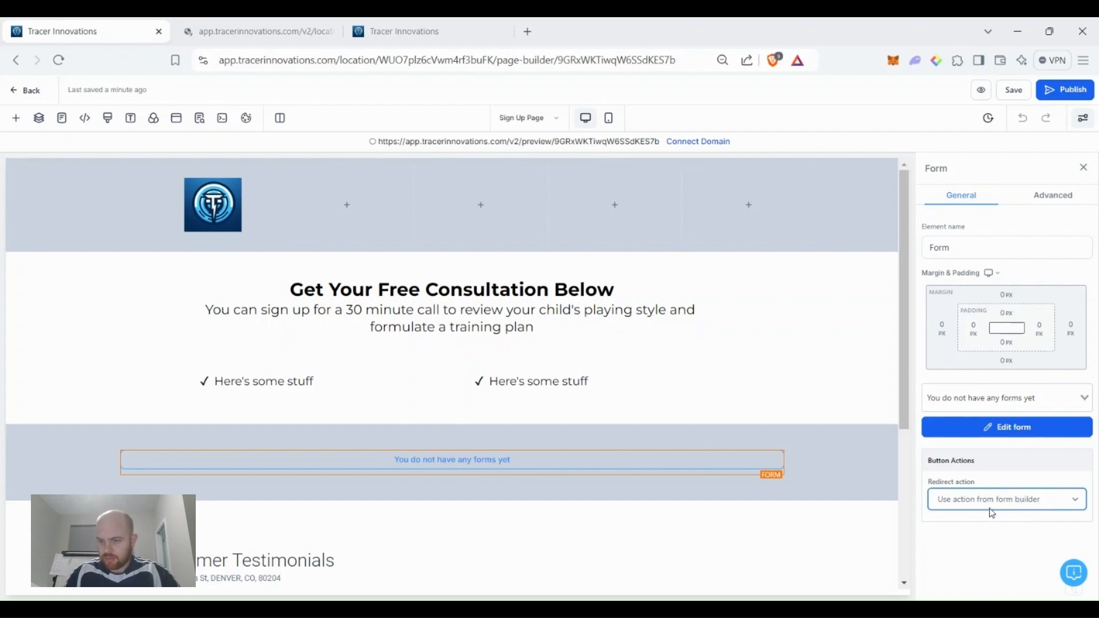
pyautogui.click(1002, 565)
pyautogui.click(1014, 90)
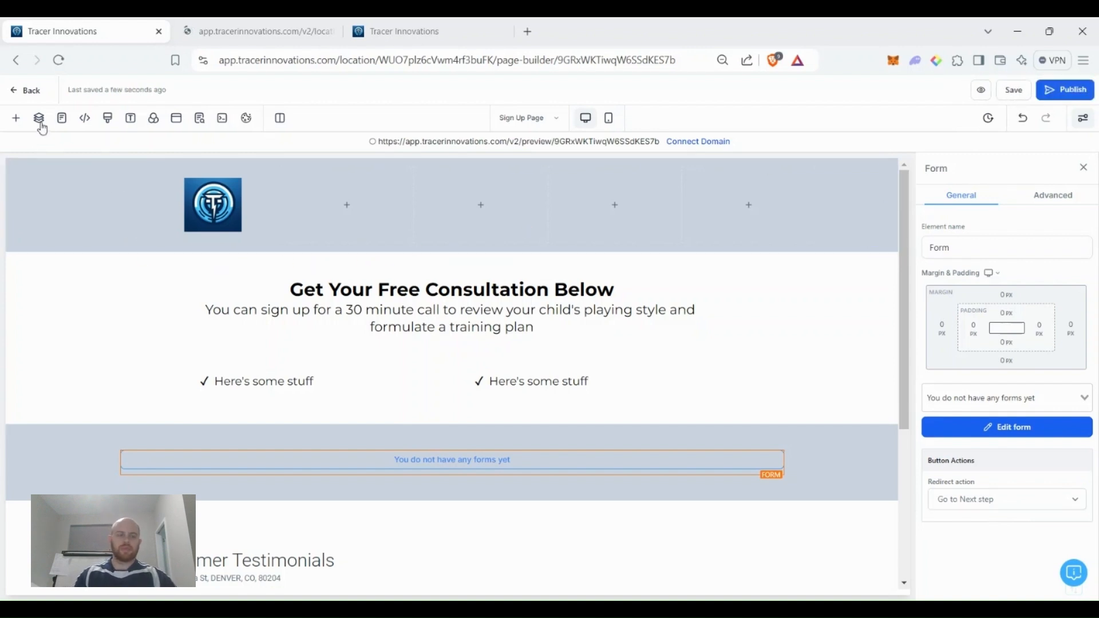
pyautogui.click(39, 118)
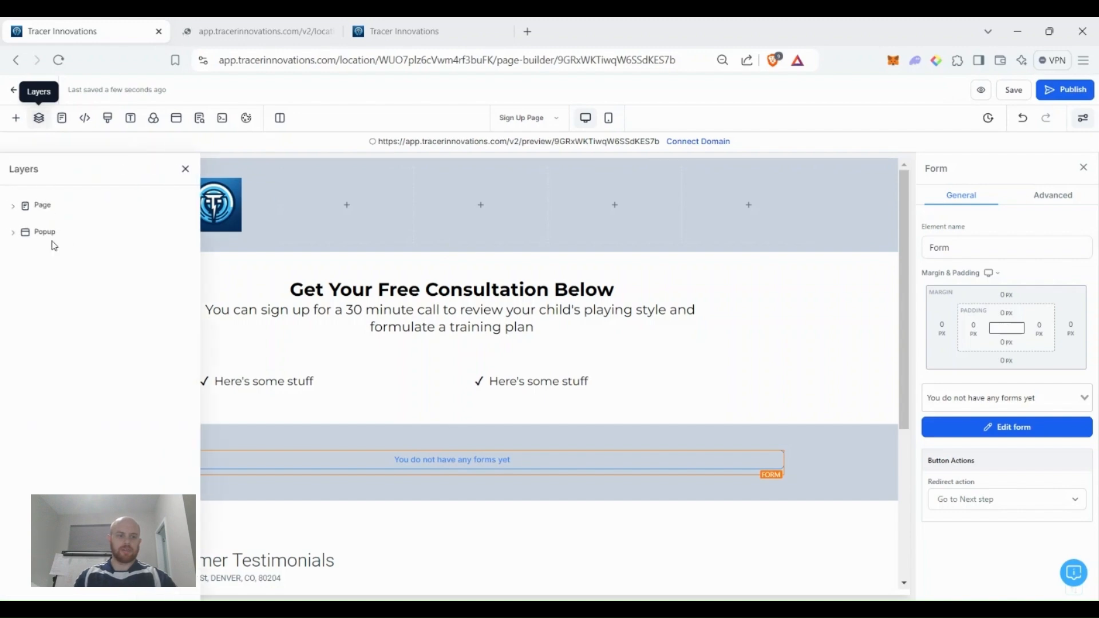
pyautogui.click(62, 118)
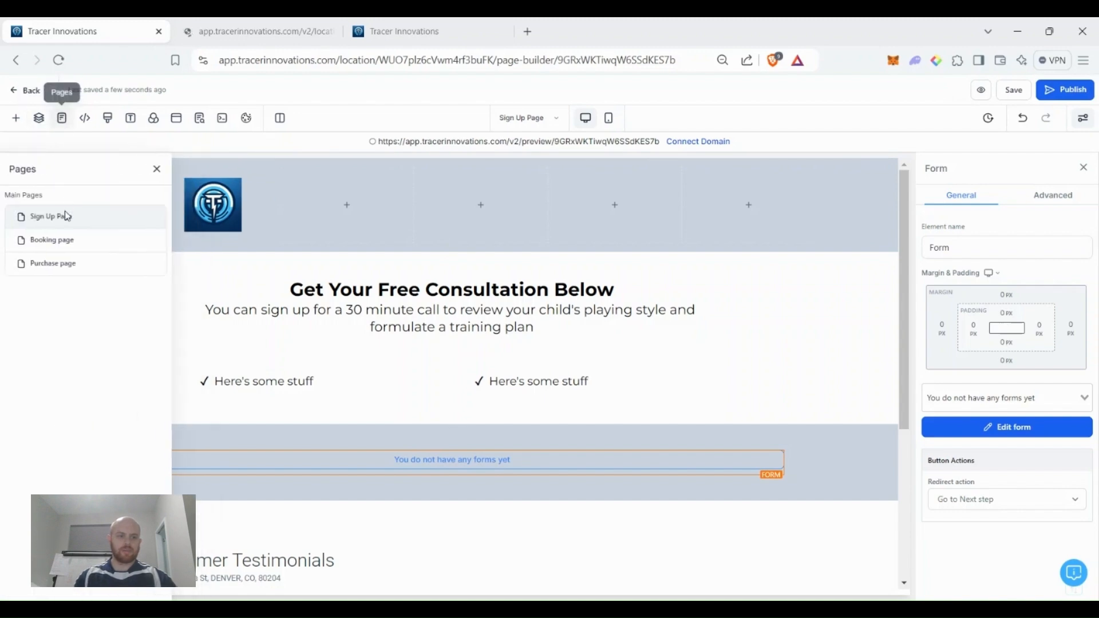
# On the Purchase page, drop the global Header at top and a Full Width section below.
pyautogui.click(62, 273)
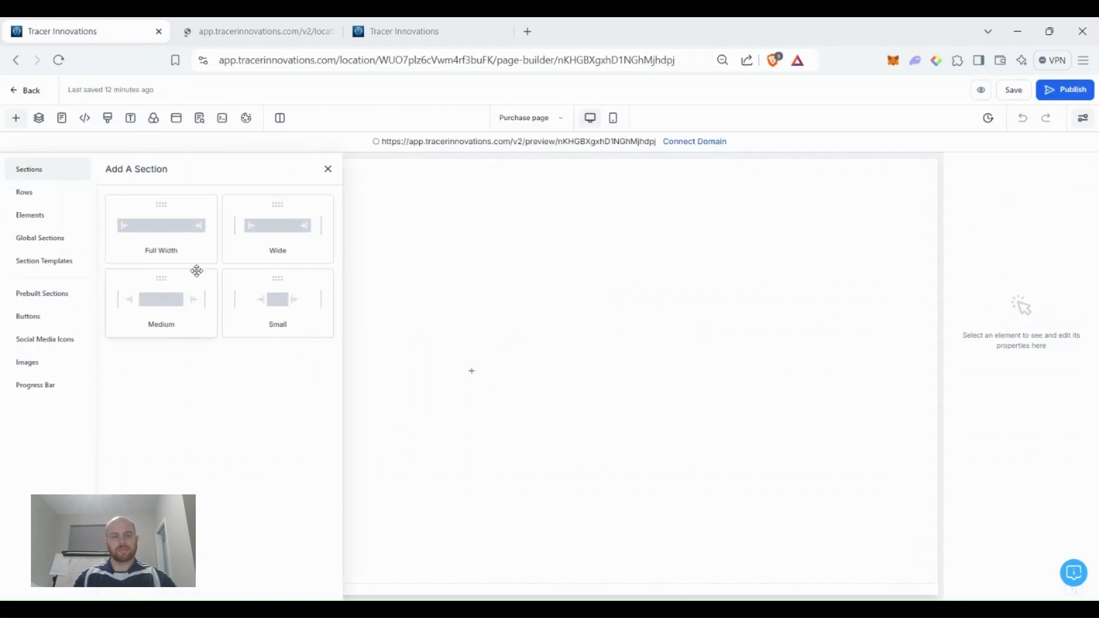
pyautogui.click(27, 238)
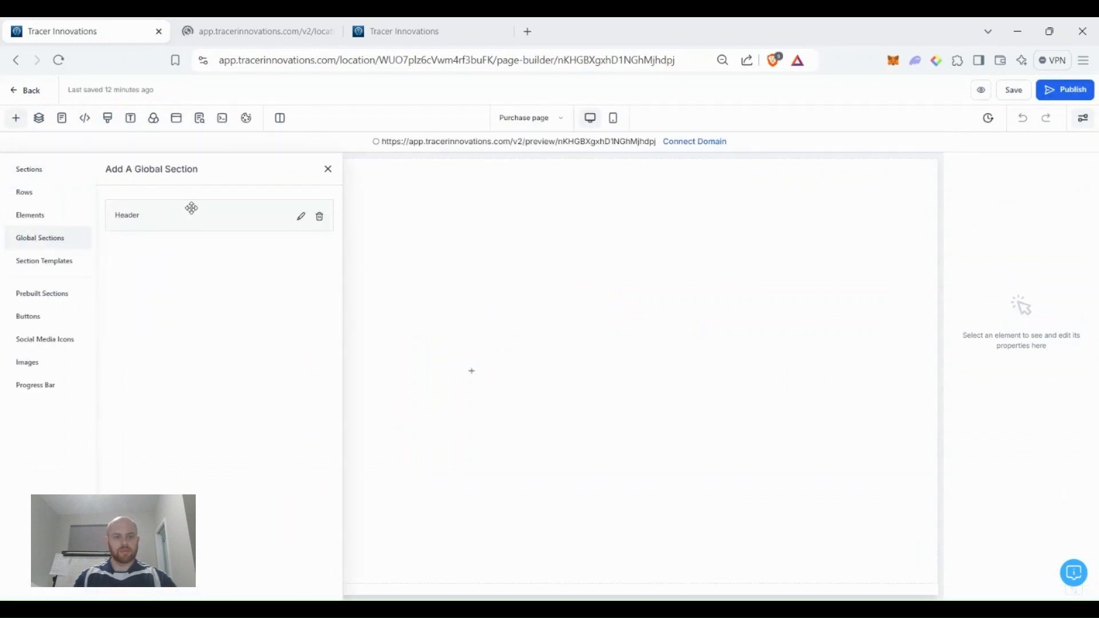
pyautogui.moveTo(432, 206); pyautogui.dragTo(453, 187)
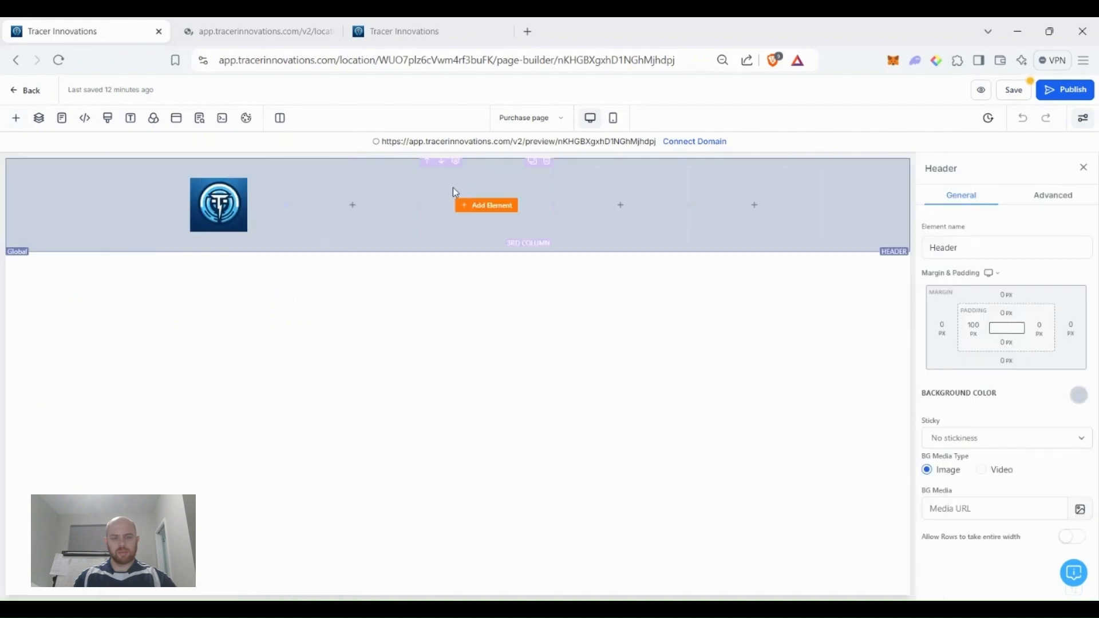
pyautogui.click(21, 121)
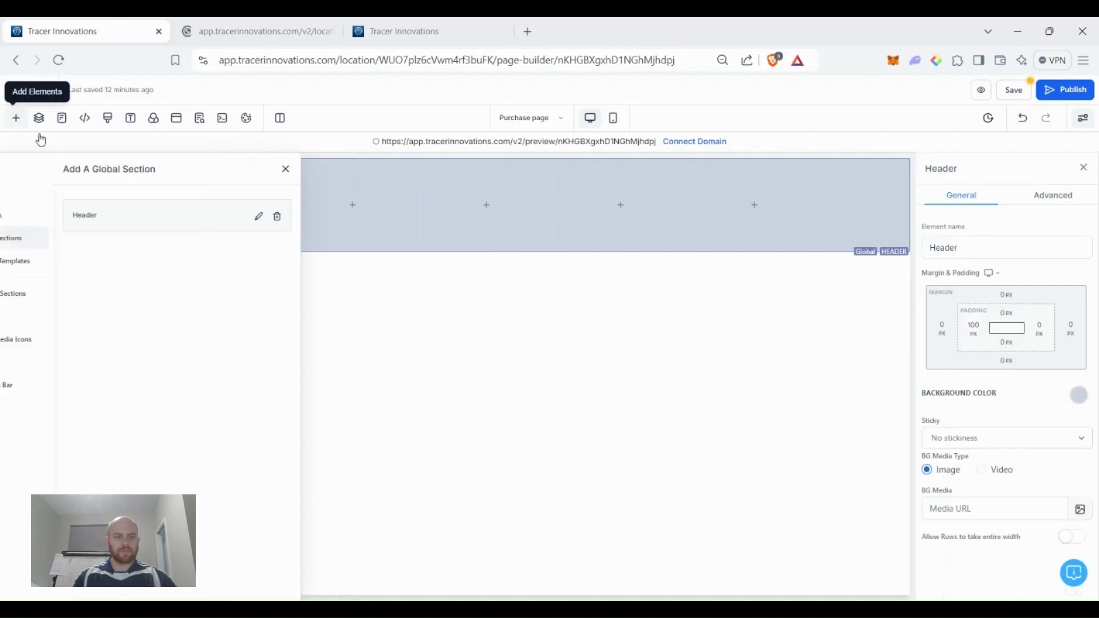
pyautogui.click(31, 178)
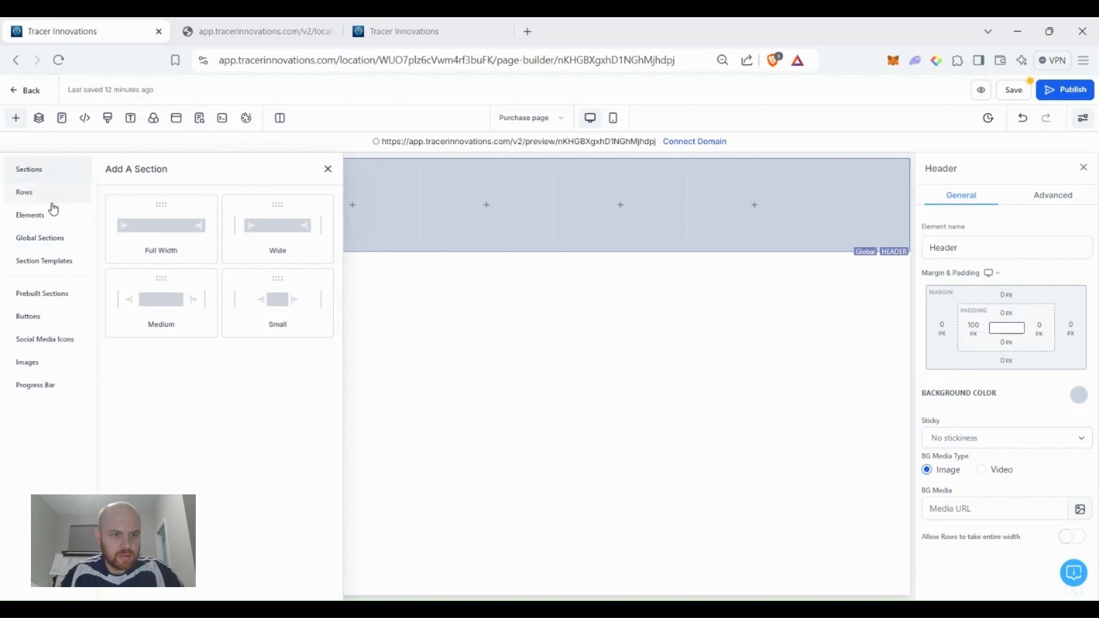
pyautogui.click(152, 241)
# Add a one-column row with a headline reading 'Enroll Today!'.
pyautogui.click(457, 292)
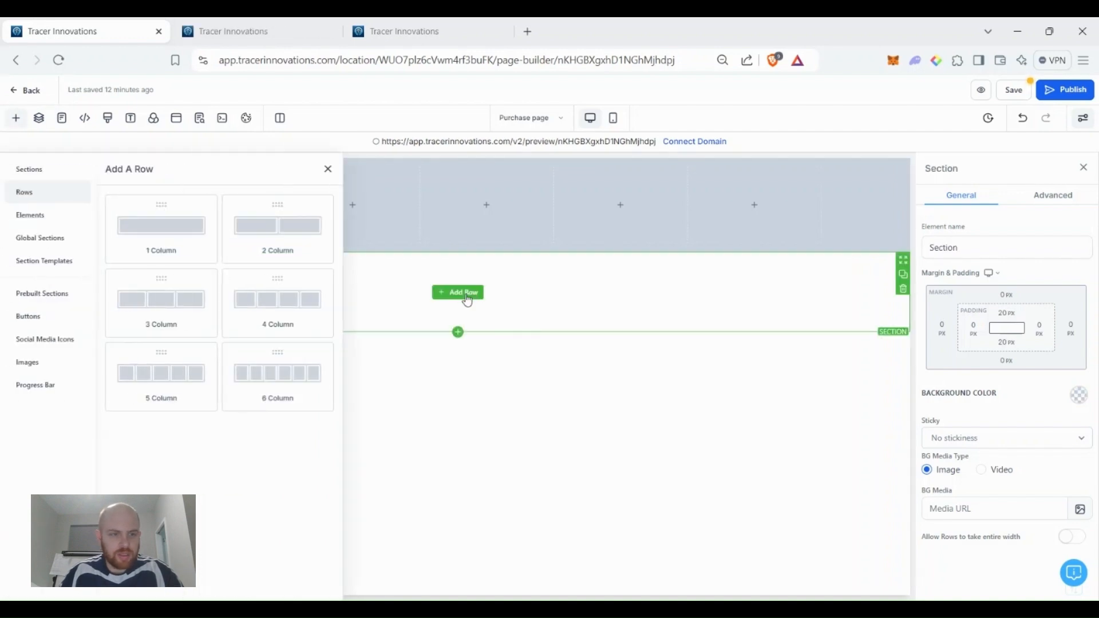
pyautogui.click(158, 224)
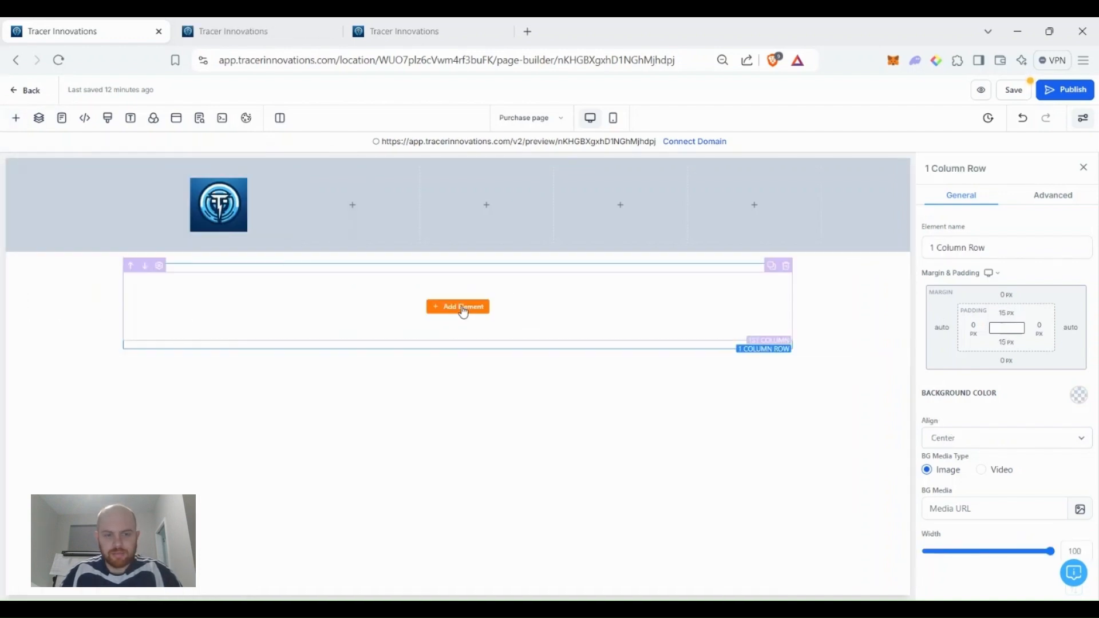
pyautogui.click(462, 309)
pyautogui.click(134, 263)
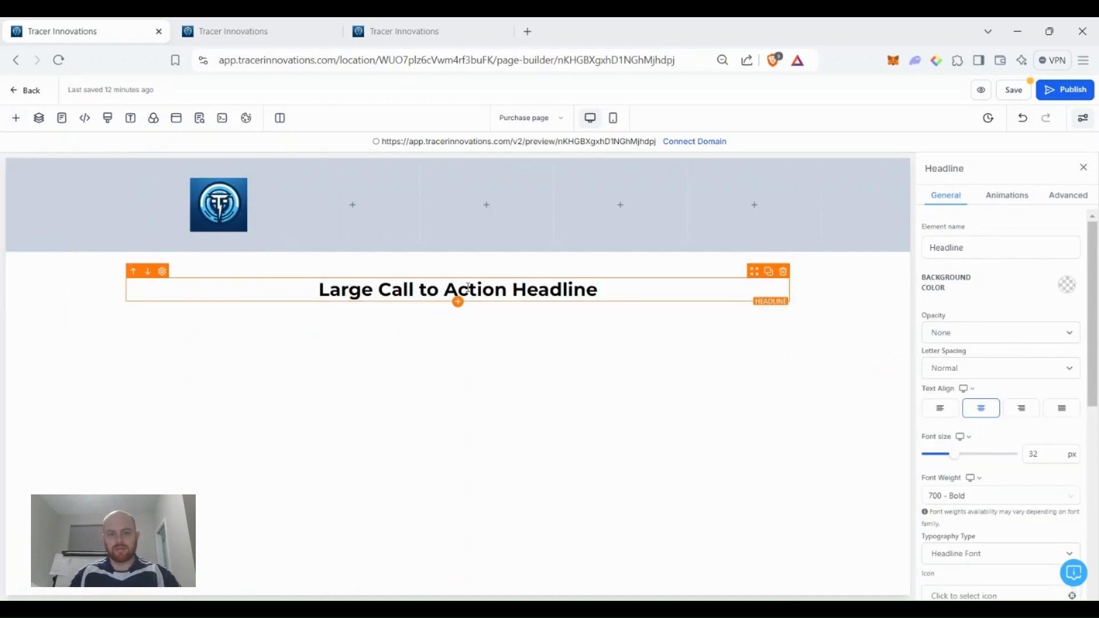
pyautogui.click(562, 290)
pyautogui.tripleClick(562, 290)
pyautogui.write('Enroll Today!')
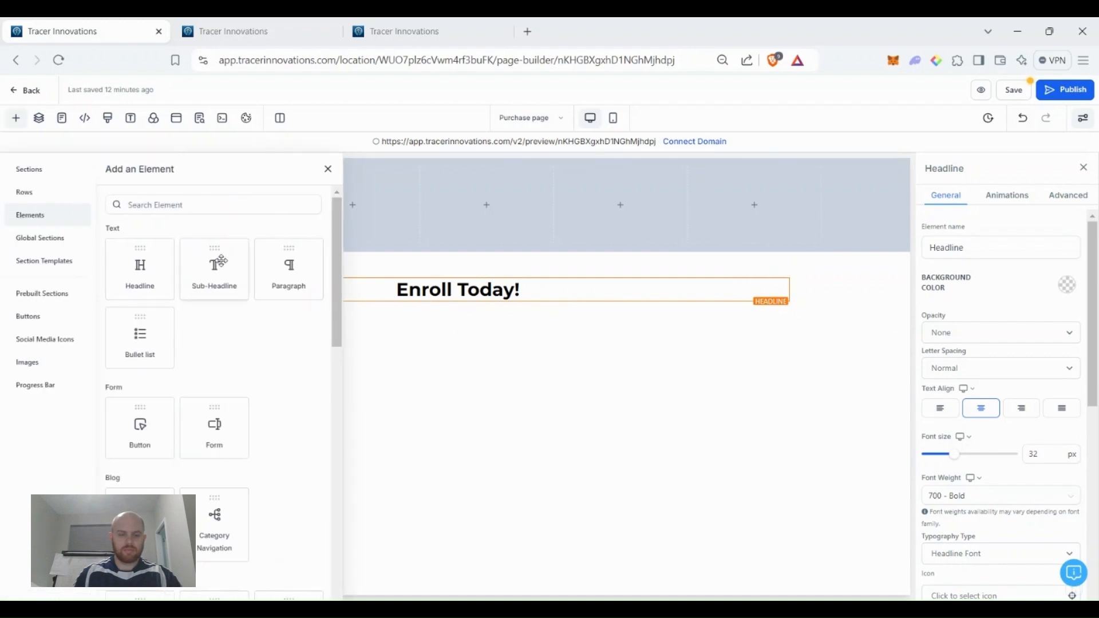
# Add the sub-headline 'Don't delay, sign up for a training package below!' beneath it.
pyautogui.click(215, 269)
pyautogui.doubleClick(496, 309)
pyautogui.tripleClick(494, 310)
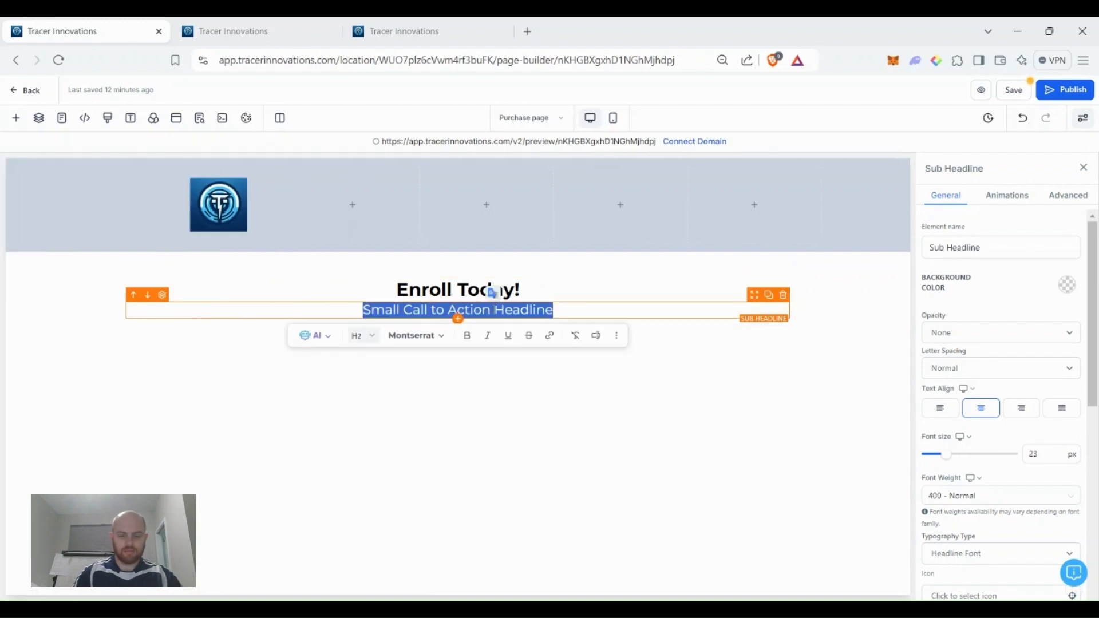
pyautogui.write("Don't delay, sign up for a")
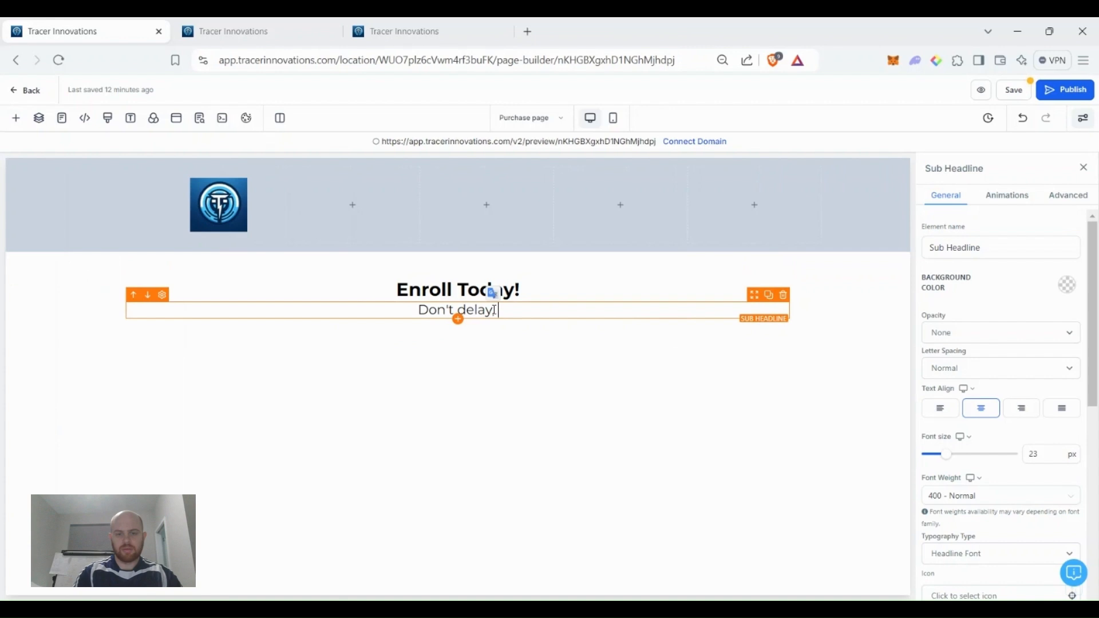
pyautogui.write(' train')
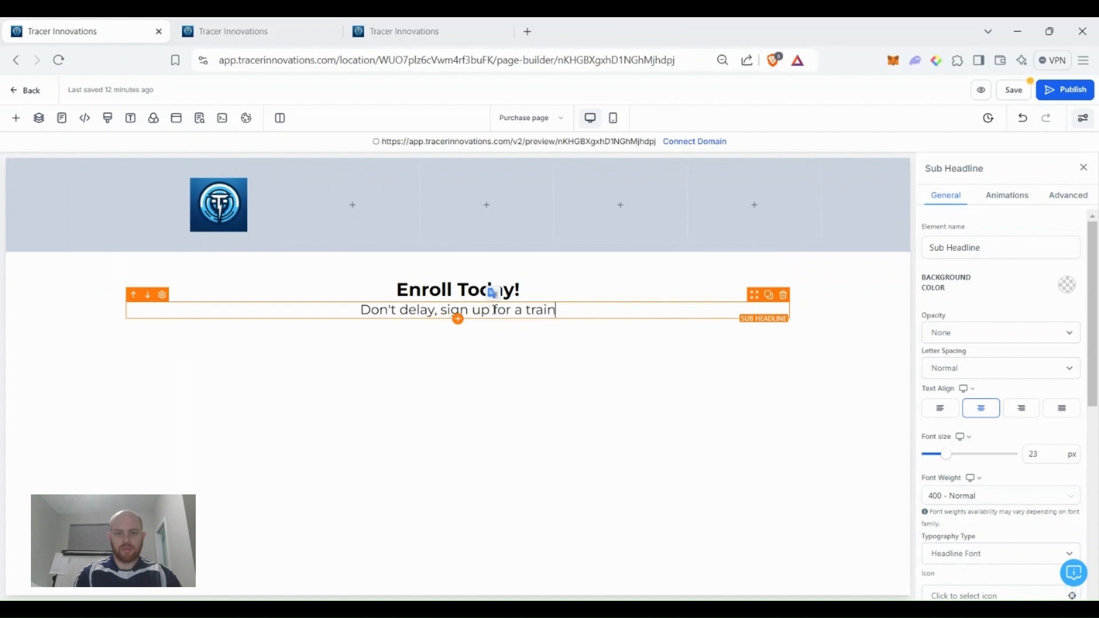
pyautogui.write('ing package below!')
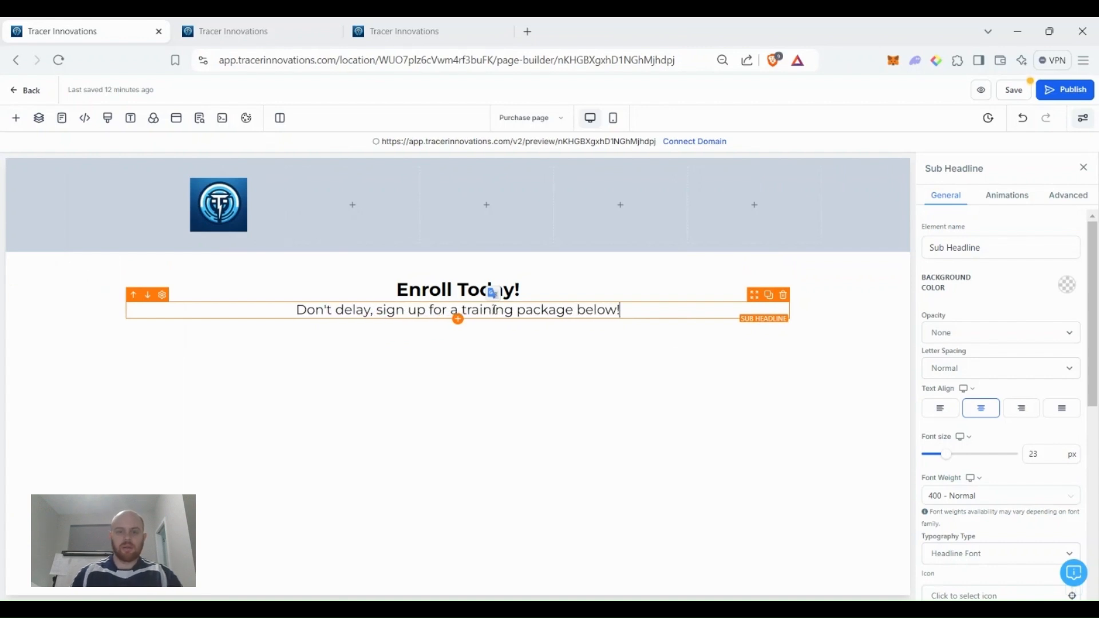
pyautogui.click(457, 345)
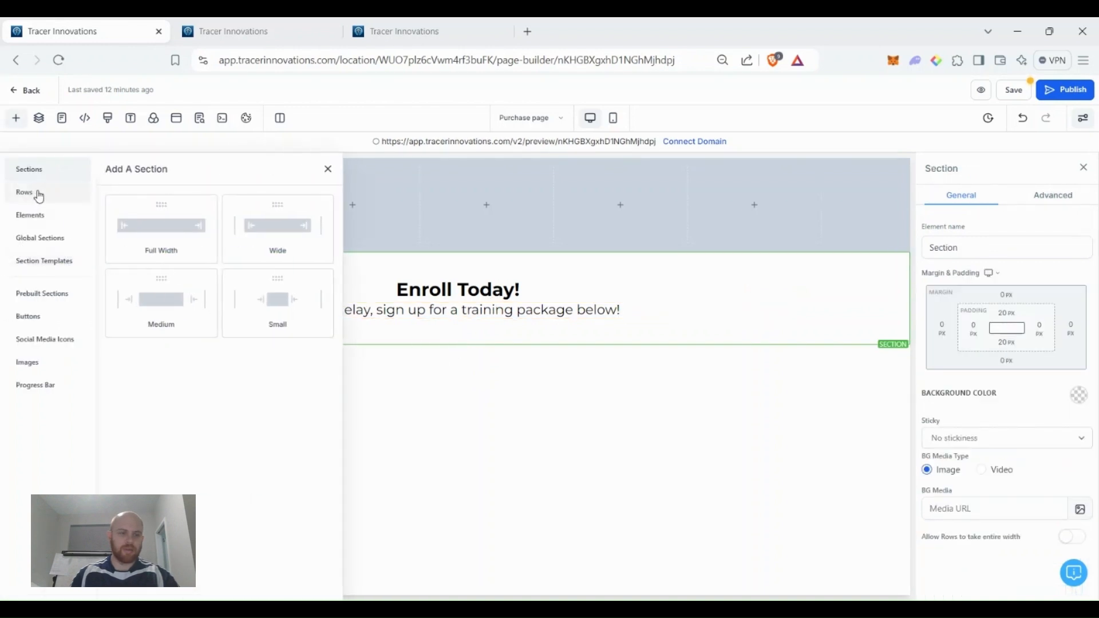
# Add a full-width section with a one-column row below the subheadline.
pyautogui.moveTo(158, 223); pyautogui.dragTo(458, 378)
pyautogui.click(443, 396)
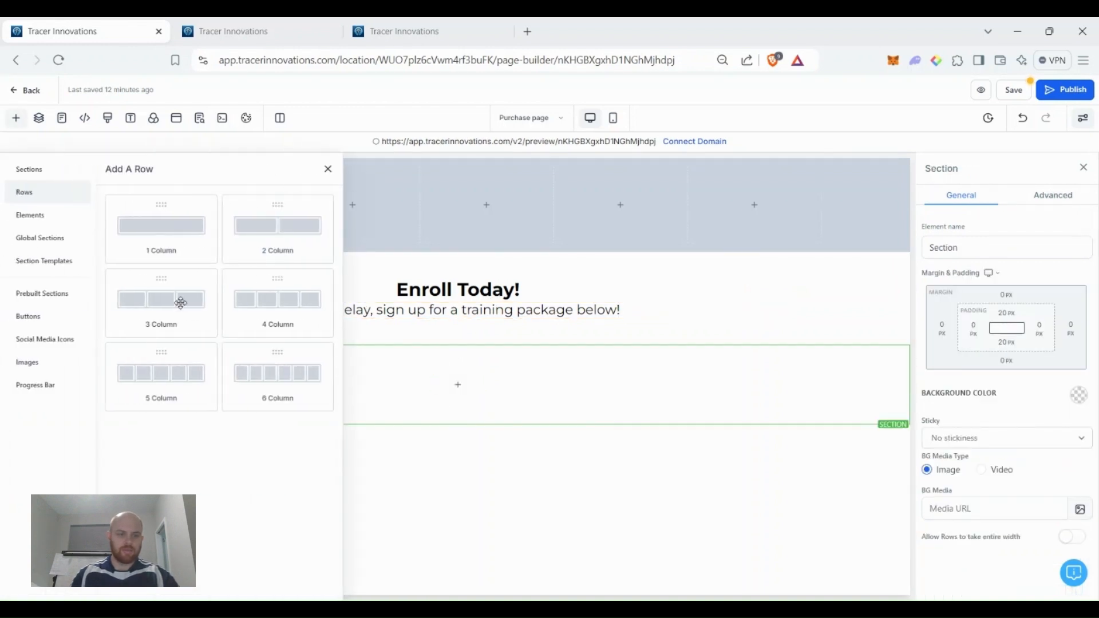
pyautogui.moveTo(163, 229); pyautogui.dragTo(455, 391)
# Insert a One Step Order form element into the new column.
pyautogui.click(456, 397)
pyautogui.scroll(-15, 185, 393)
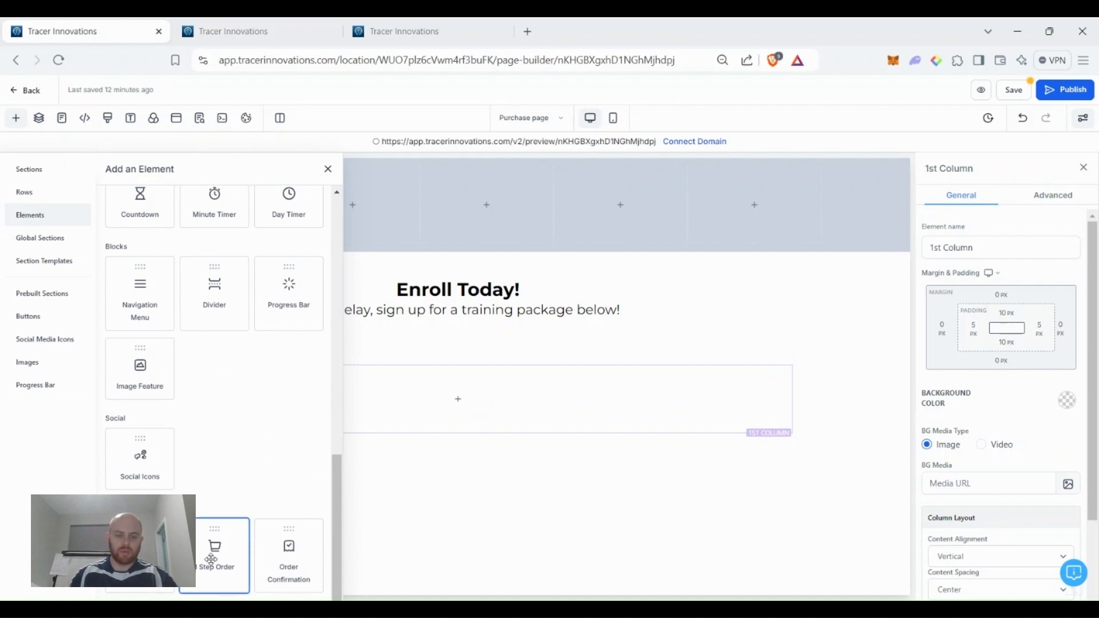
pyautogui.click(213, 559)
pyautogui.scroll(-5, 693, 377)
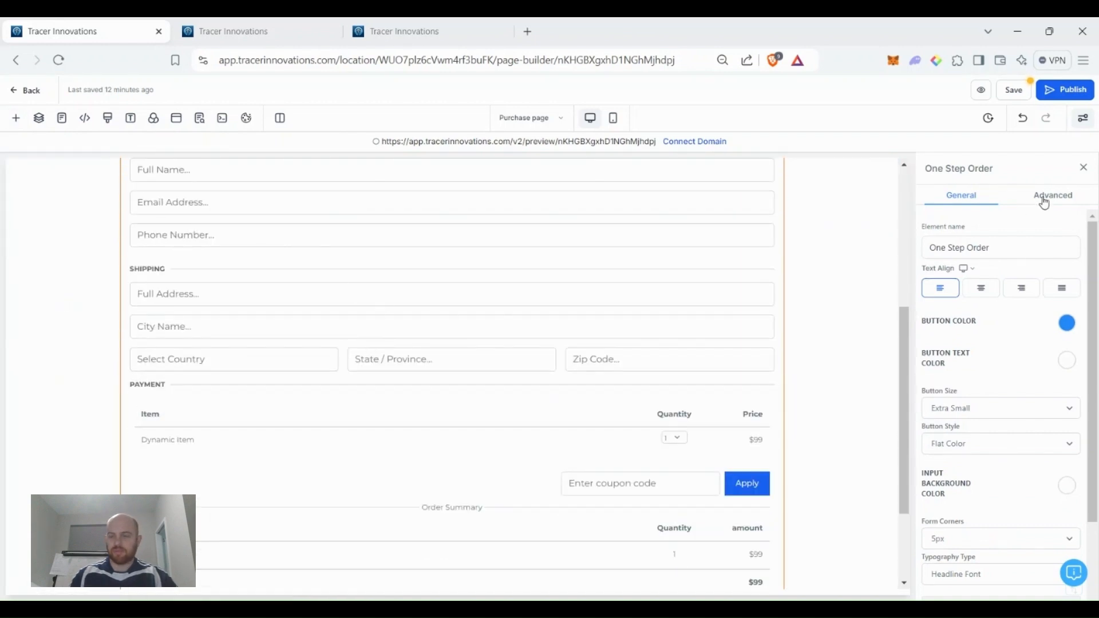
# Change the form headline to 'Your Info' and subheadline to 'We can't wait to work with you!'.
pyautogui.click(1066, 198)
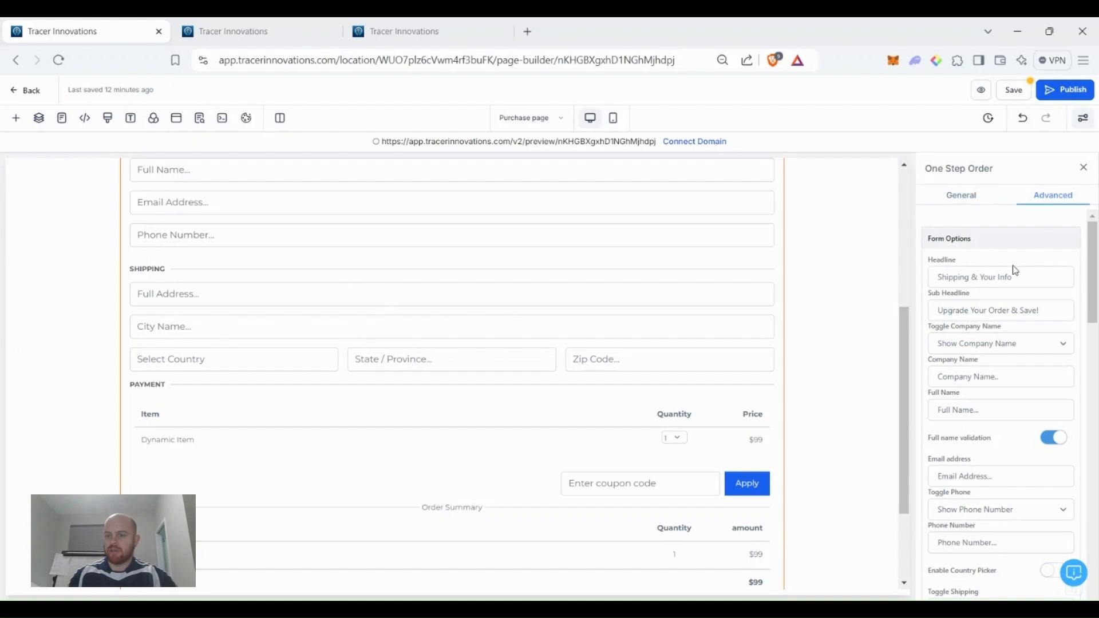
pyautogui.scroll(3, 719, 325)
pyautogui.scroll(1, 719, 325)
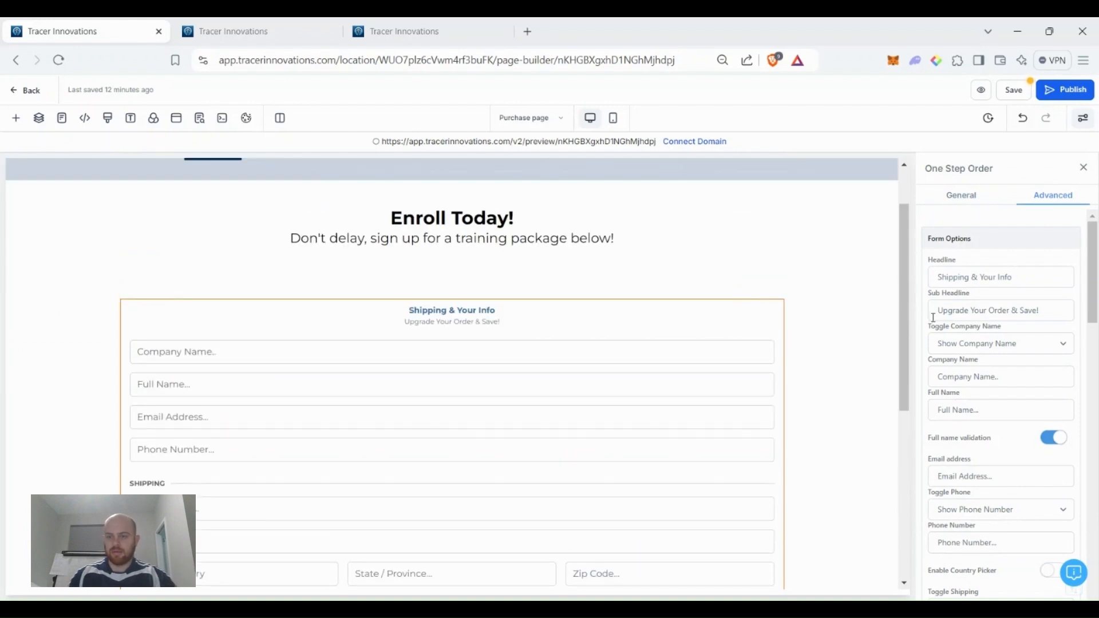
pyautogui.moveTo(980, 277); pyautogui.dragTo(887, 280)
pyautogui.press('BackSpace')
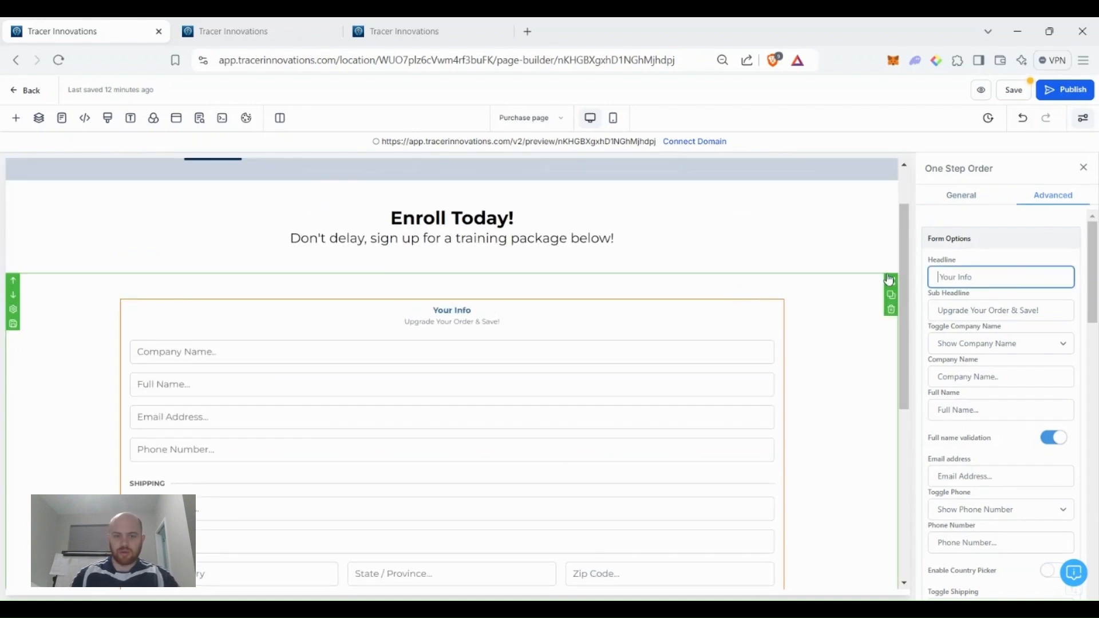
pyautogui.click(1050, 311)
pyautogui.moveTo(1050, 312); pyautogui.dragTo(935, 314)
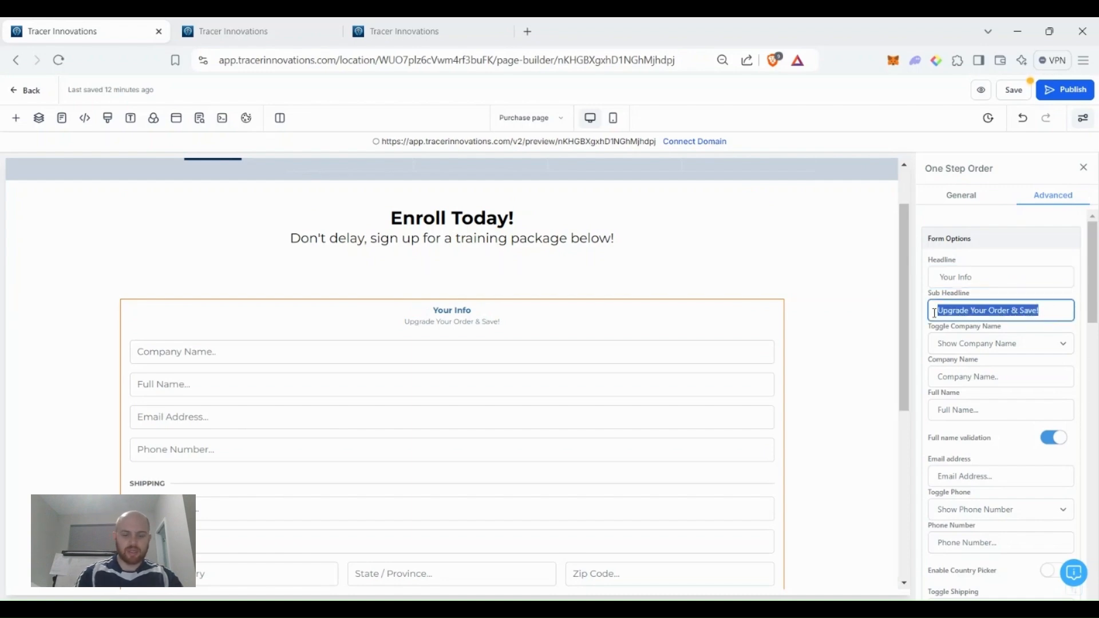
pyautogui.write("We can't wai")
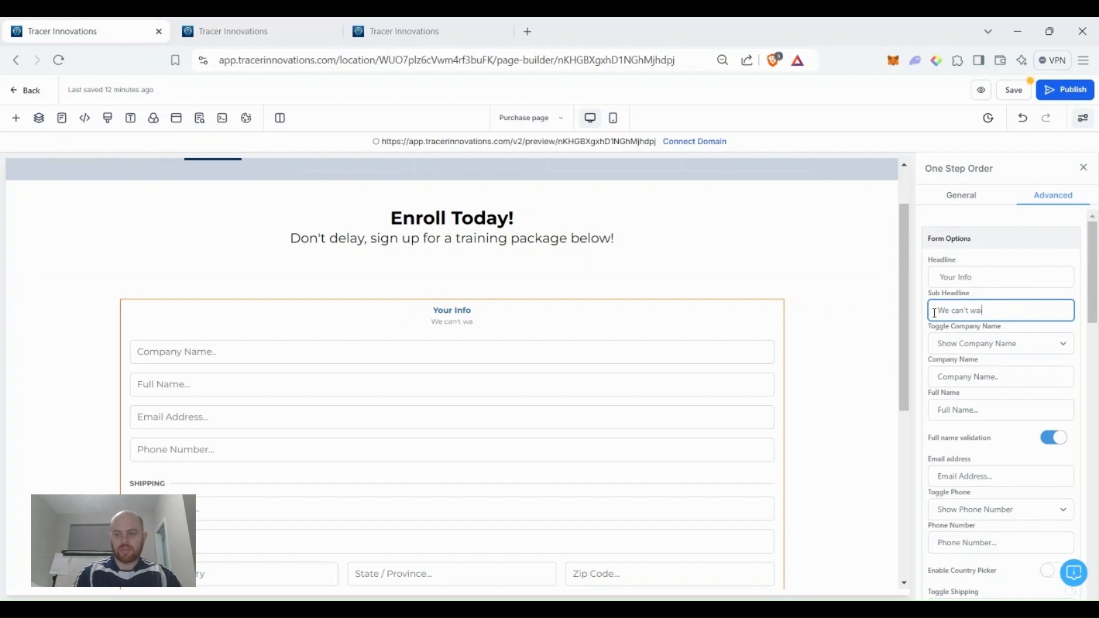
pyautogui.write('t to work with you!')
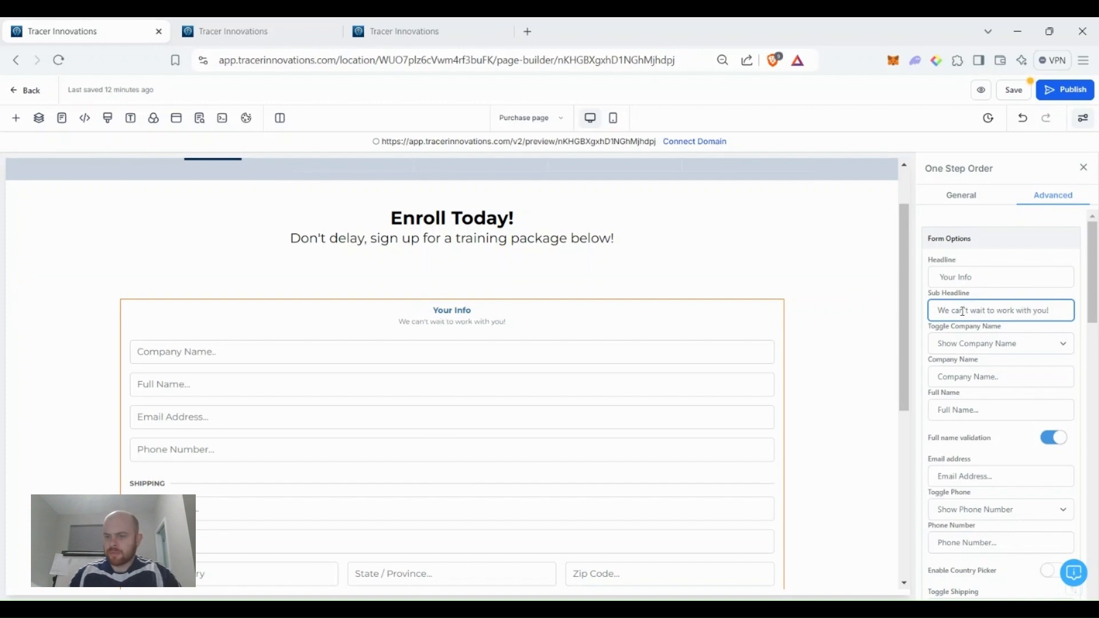
# Hide the company name field and the shipping fields on the order form.
pyautogui.scroll(-1, 996, 347)
pyautogui.click(1033, 273)
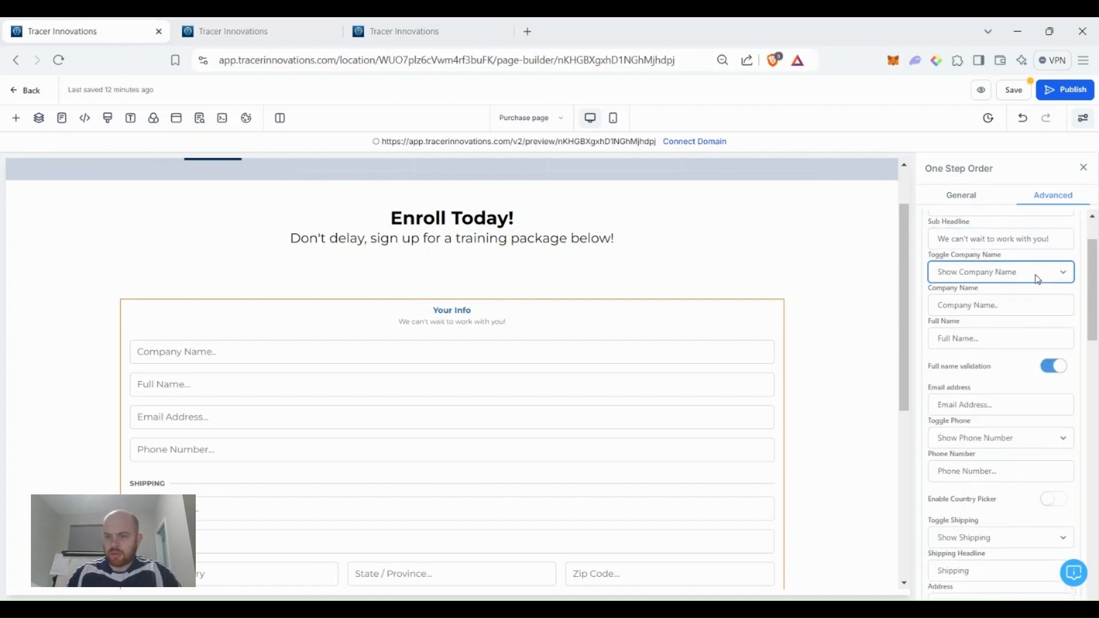
pyautogui.click(1027, 312)
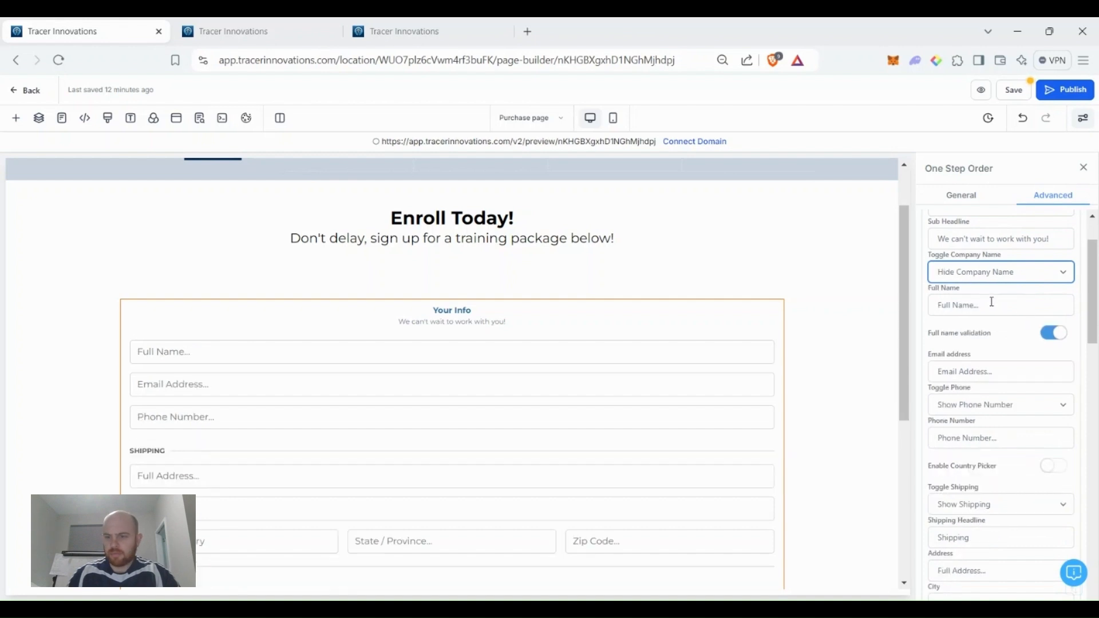
pyautogui.scroll(-1, 984, 332)
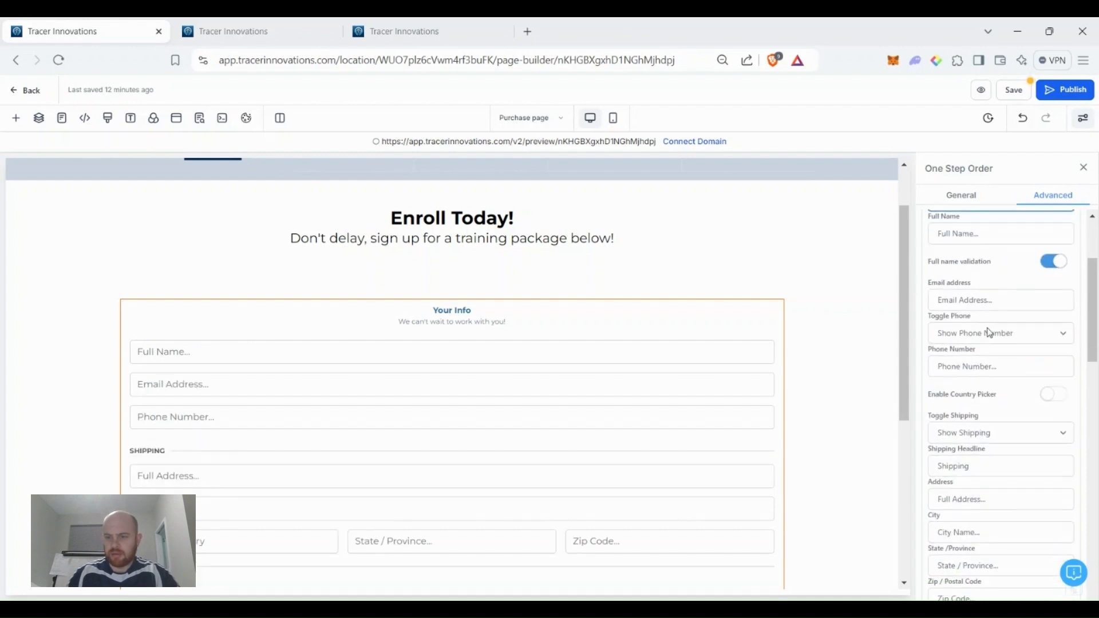
pyautogui.scroll(-1, 993, 366)
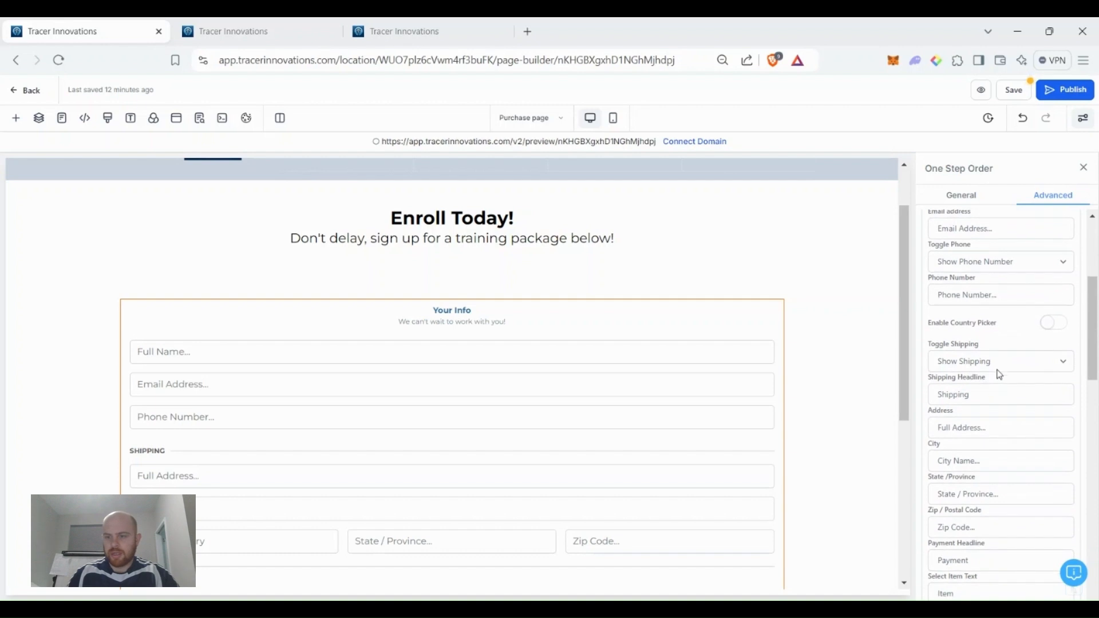
pyautogui.click(1002, 366)
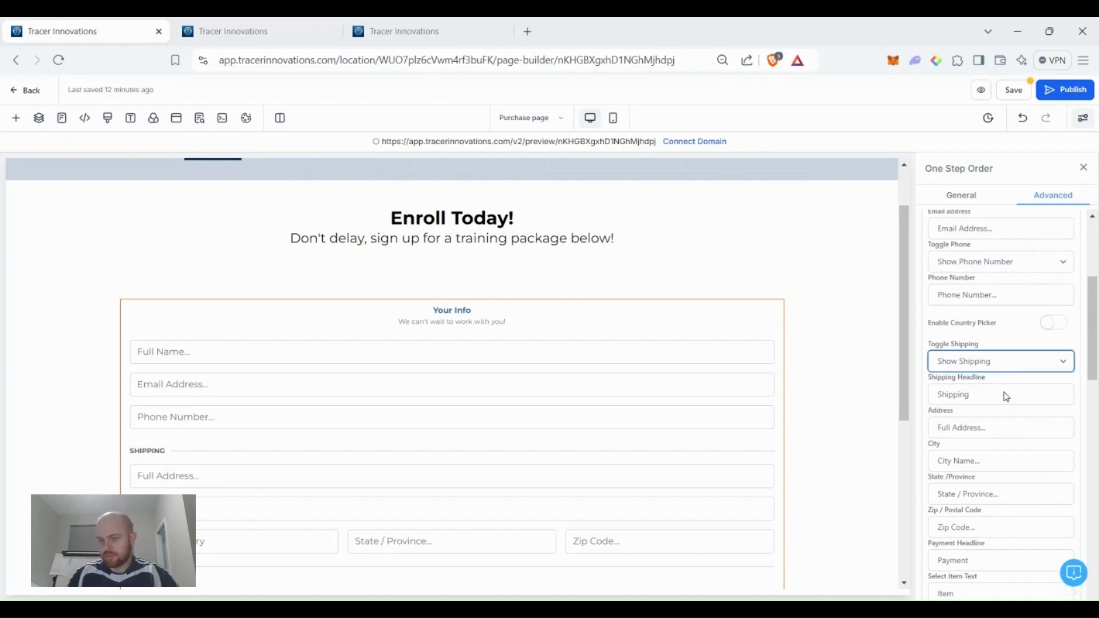
pyautogui.click(1004, 393)
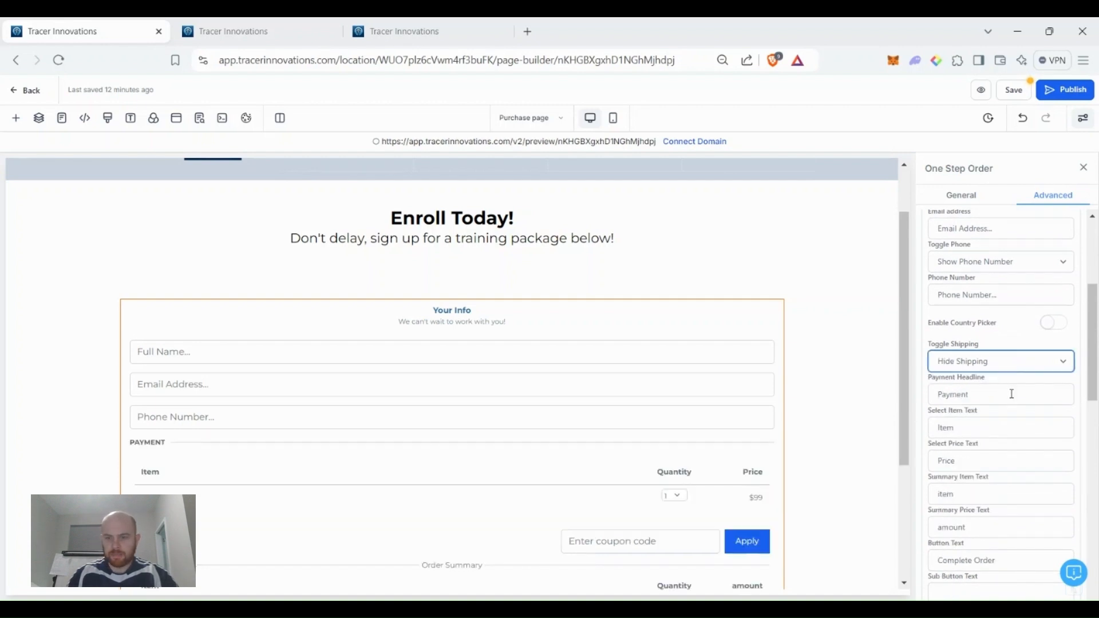
pyautogui.scroll(-1, 1011, 394)
pyautogui.scroll(-2, 627, 428)
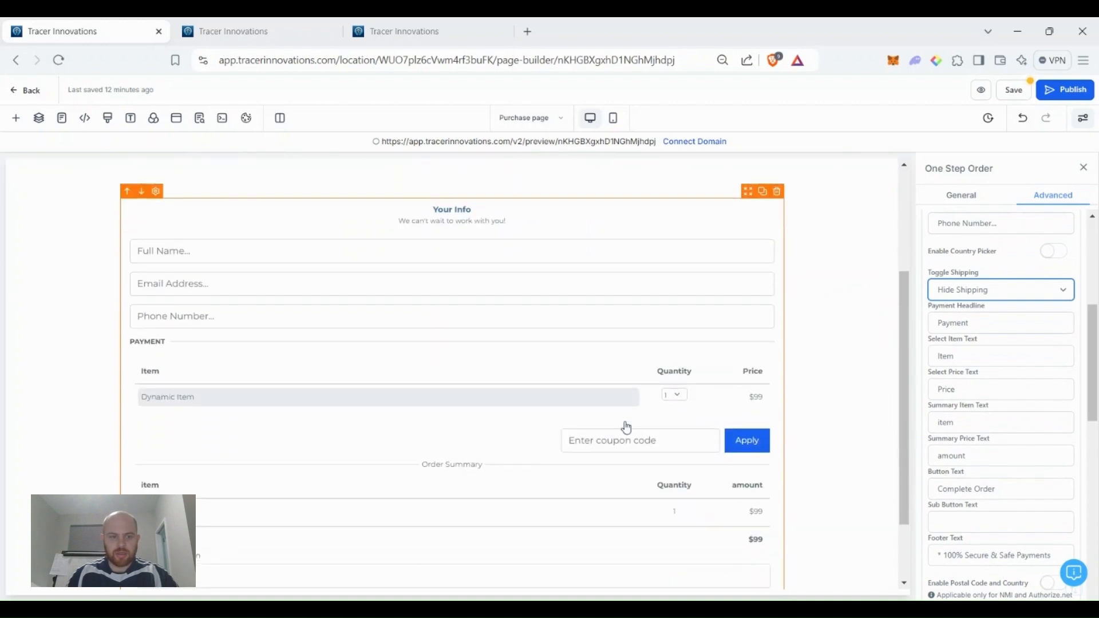
pyautogui.scroll(-1, 627, 428)
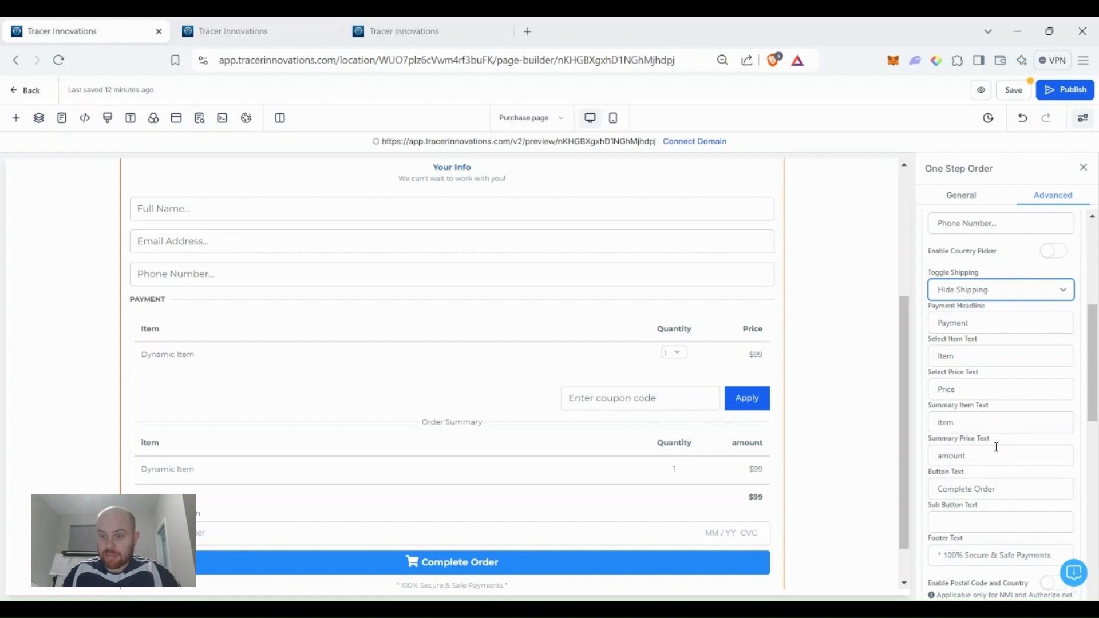
# Disable cart mode and enable the product description on the order form.
pyautogui.scroll(-1, 441, 452)
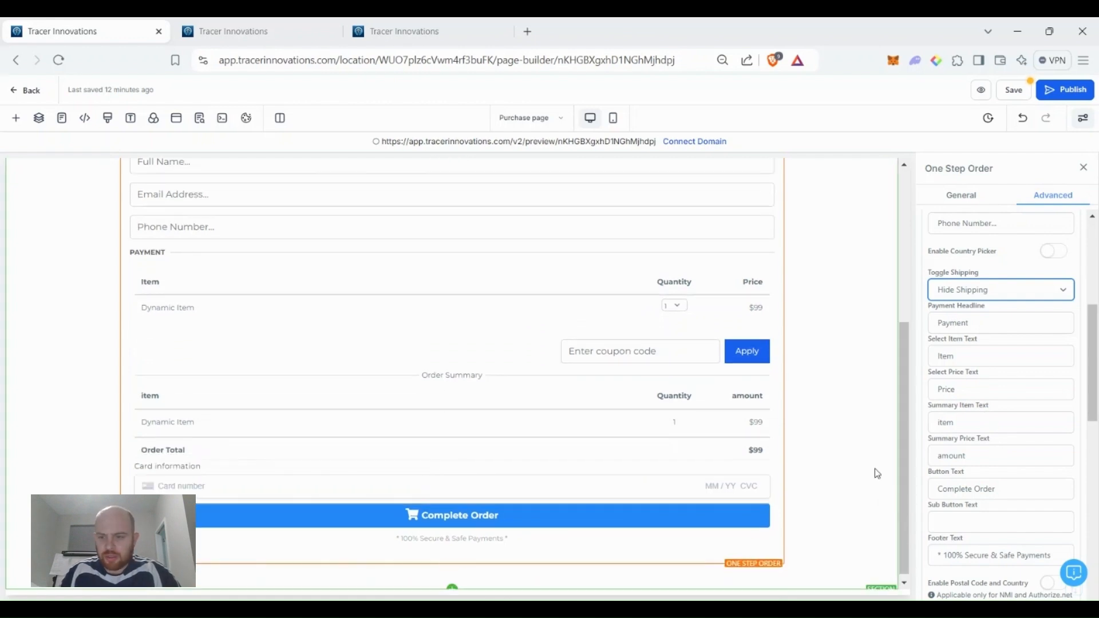
pyautogui.scroll(-1, 997, 477)
pyautogui.scroll(-4, 997, 477)
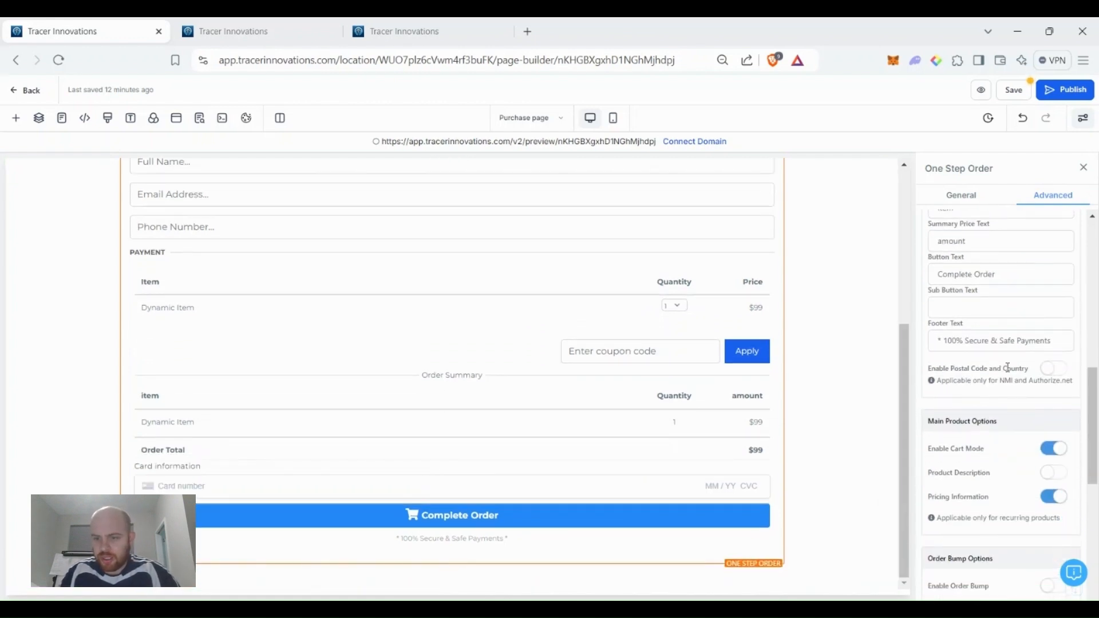
pyautogui.scroll(-3, 996, 327)
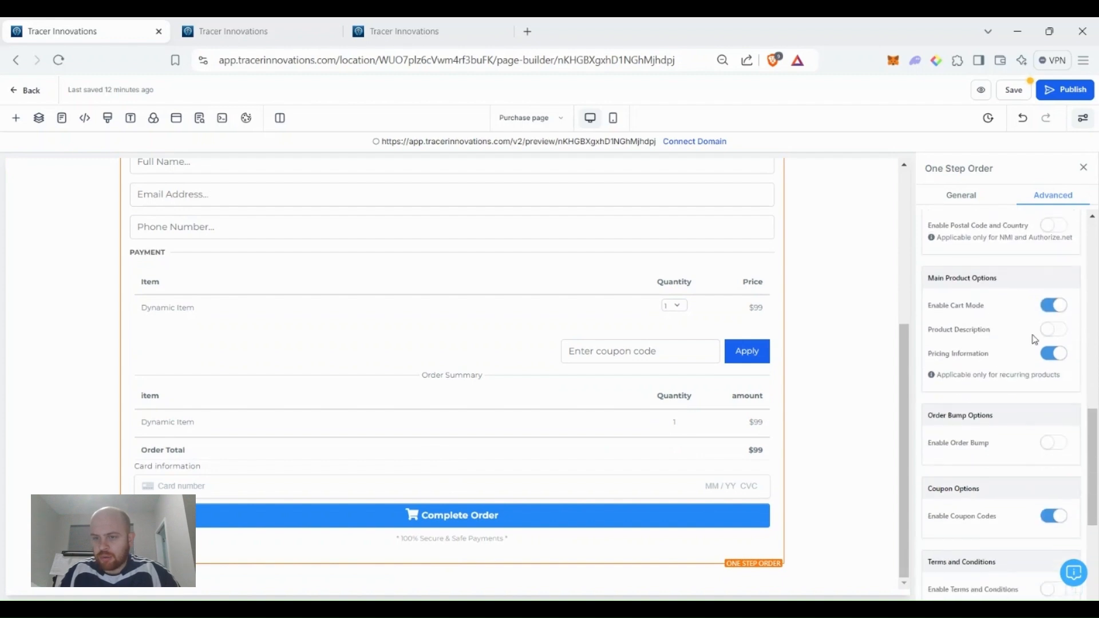
pyautogui.click(1061, 309)
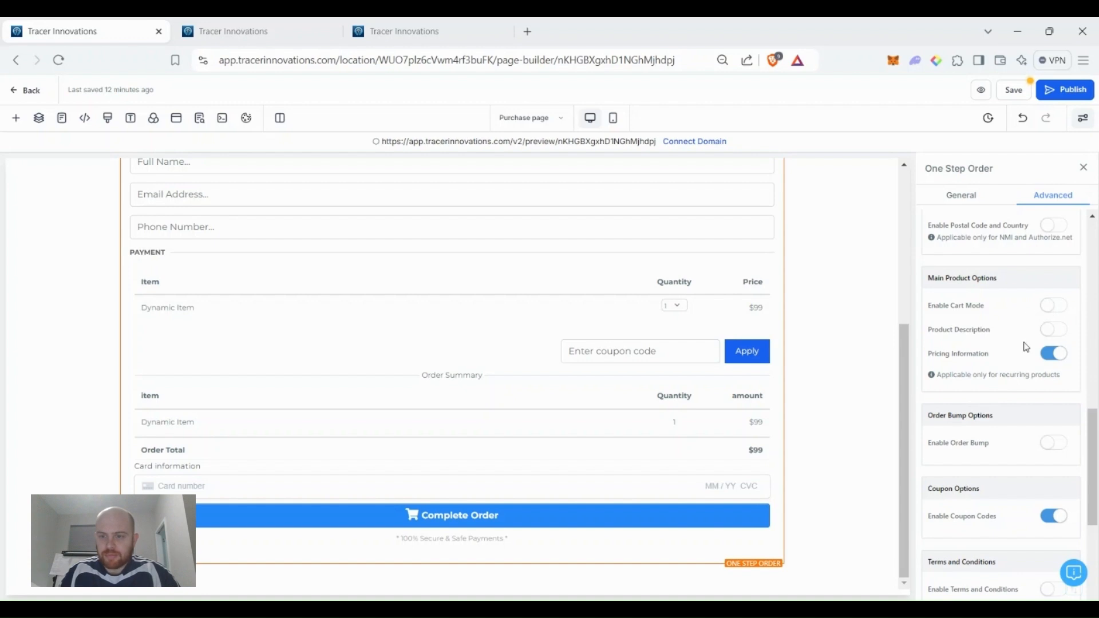
pyautogui.click(1050, 334)
# Enable the order bump, terms and conditions agreement, and sticky contact.
pyautogui.scroll(-4, 1021, 343)
pyautogui.scroll(1, 1014, 275)
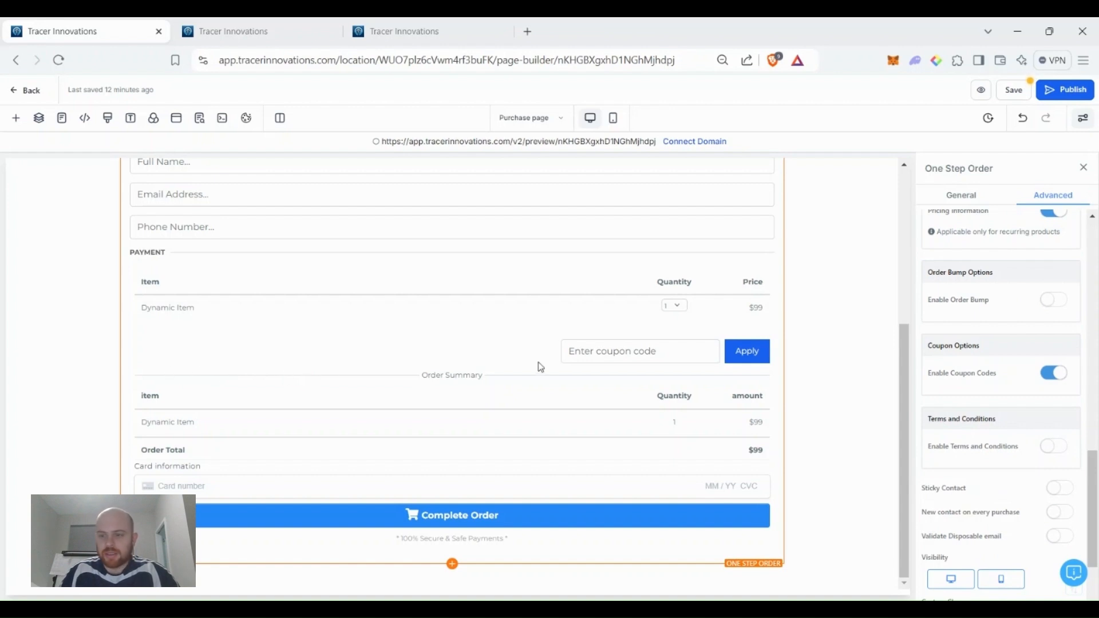
pyautogui.click(1051, 302)
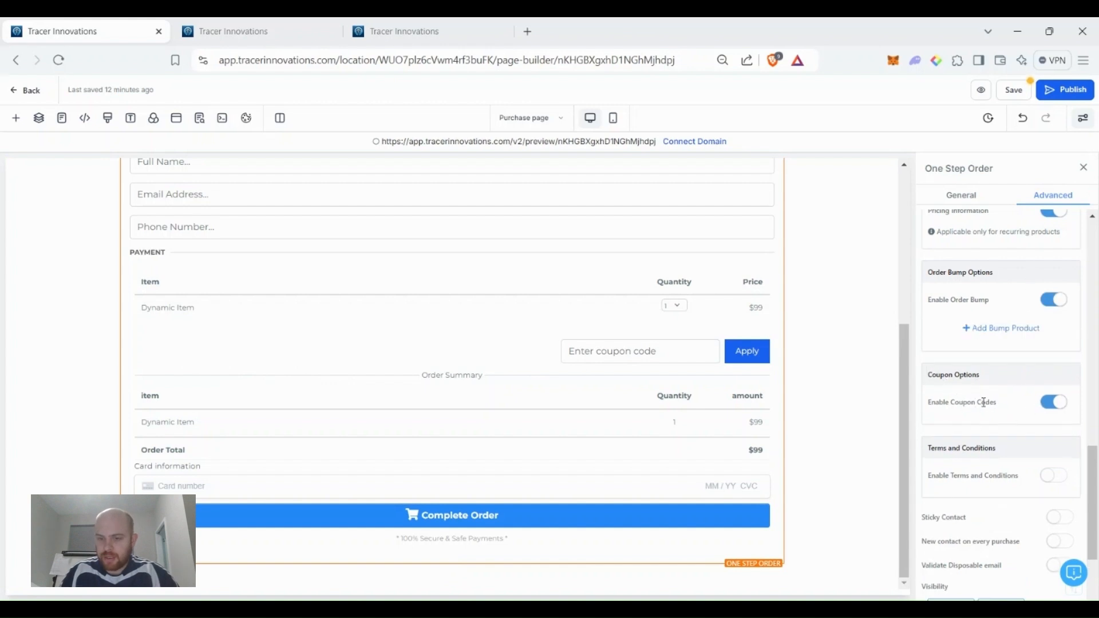
pyautogui.scroll(-1, 983, 403)
pyautogui.click(1056, 406)
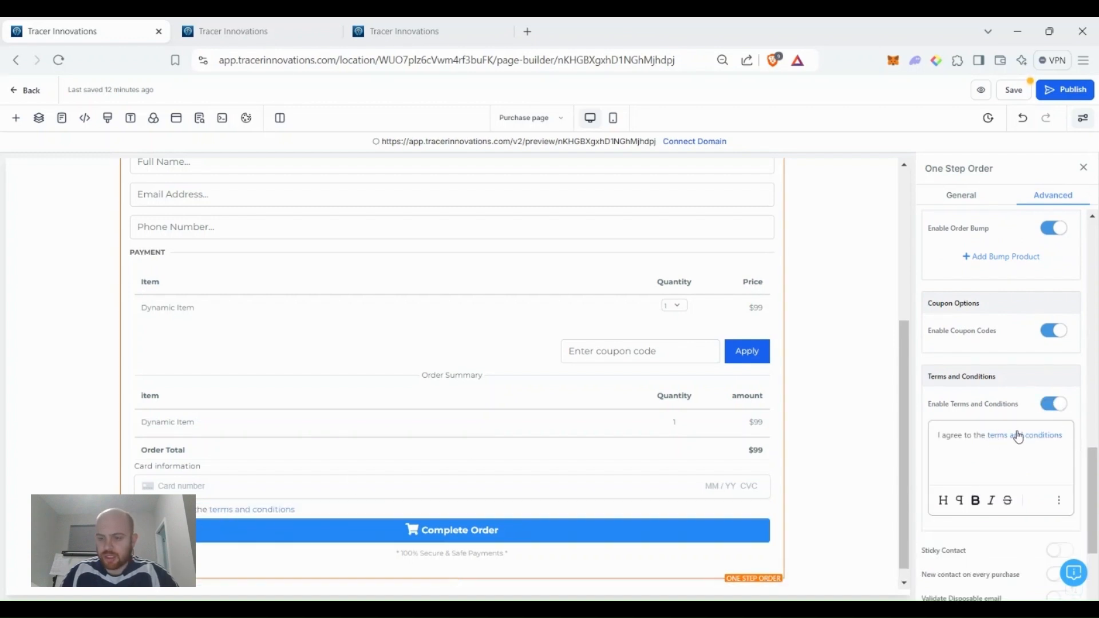
pyautogui.scroll(-2, 1024, 448)
pyautogui.click(1063, 388)
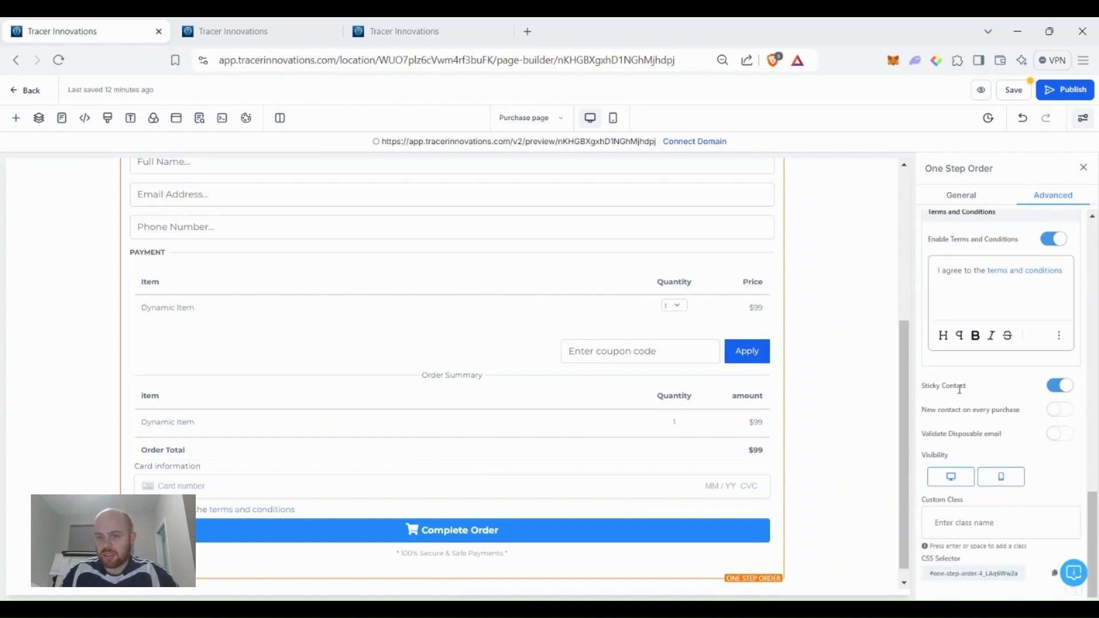
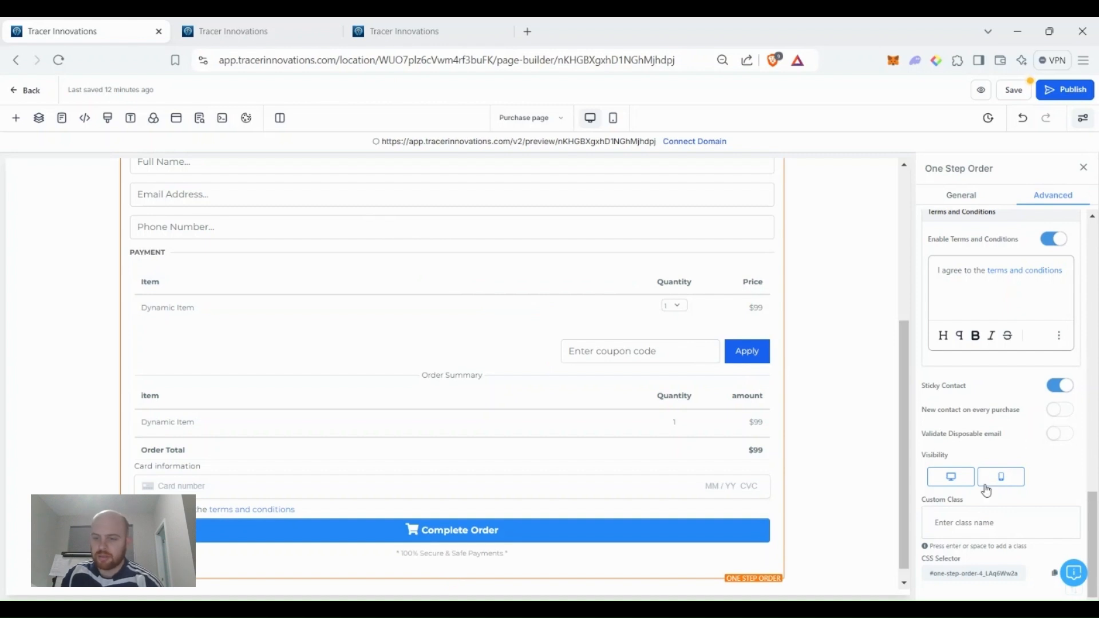
# Save the purchase page with its updated order form settings.
pyautogui.scroll(2, 989, 518)
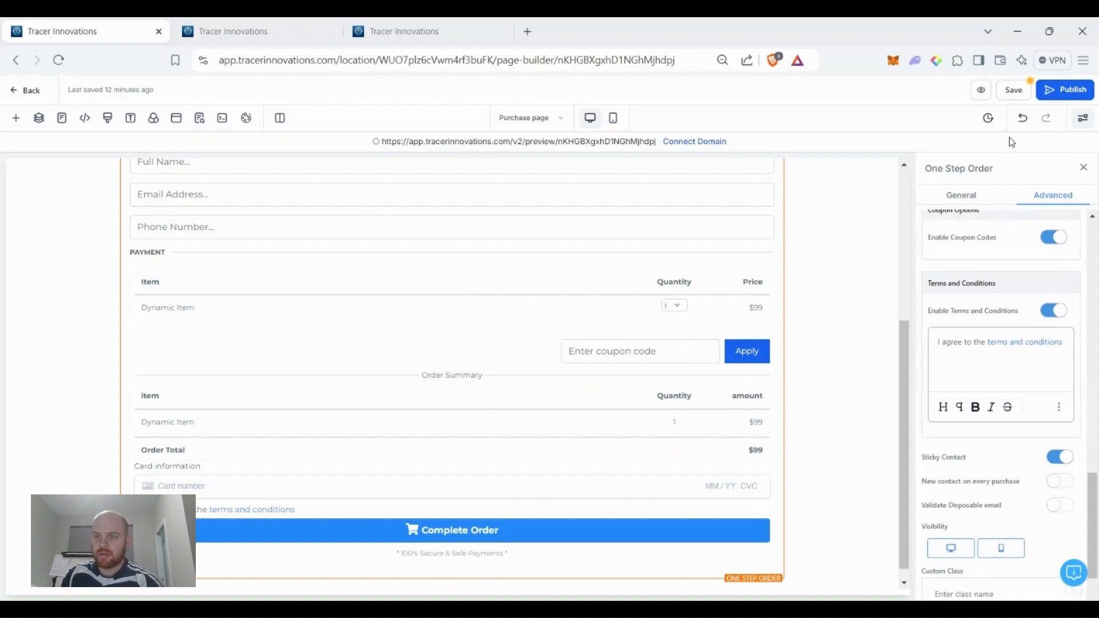
pyautogui.click(1014, 93)
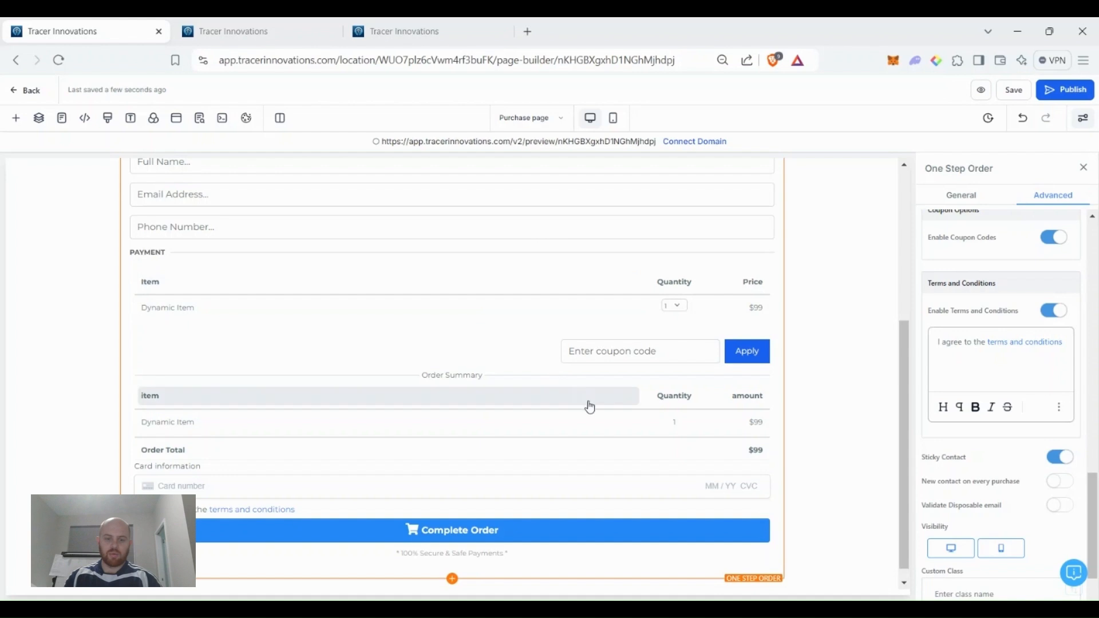
pyautogui.scroll(5, 519, 417)
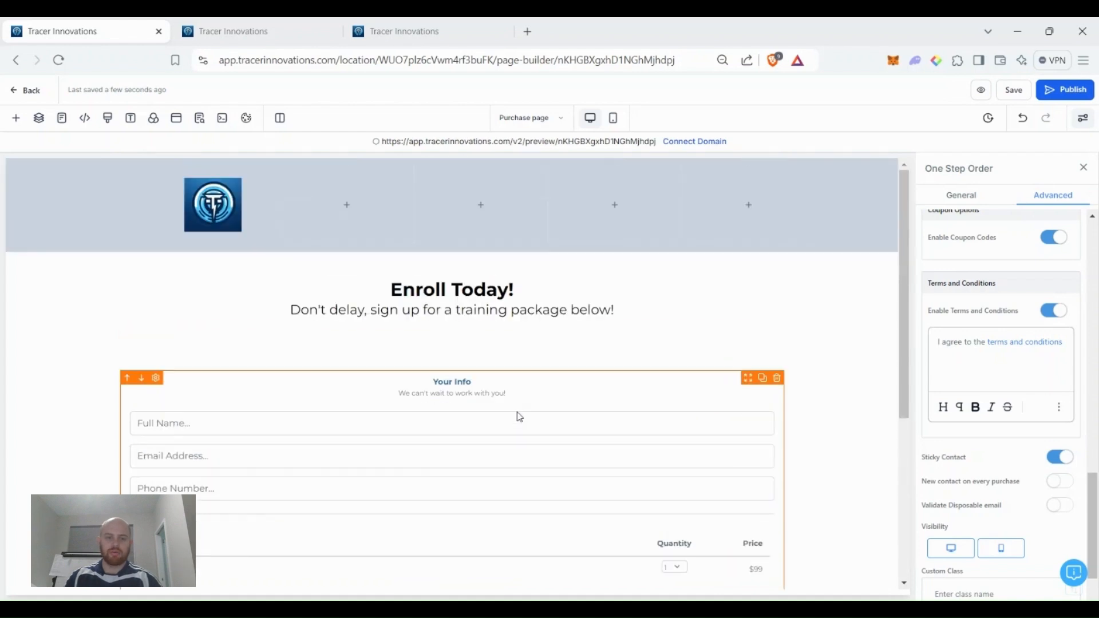
pyautogui.scroll(-3, 458, 417)
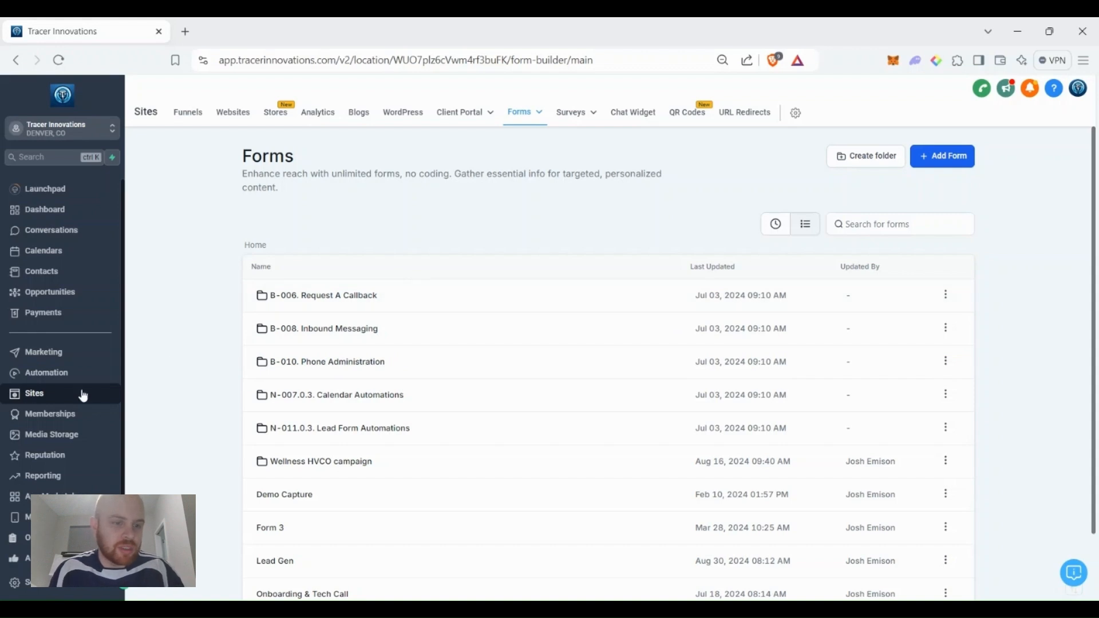
# Create a forms folder named 'Training Forms' in the Forms builder.
pyautogui.click(550, 123)
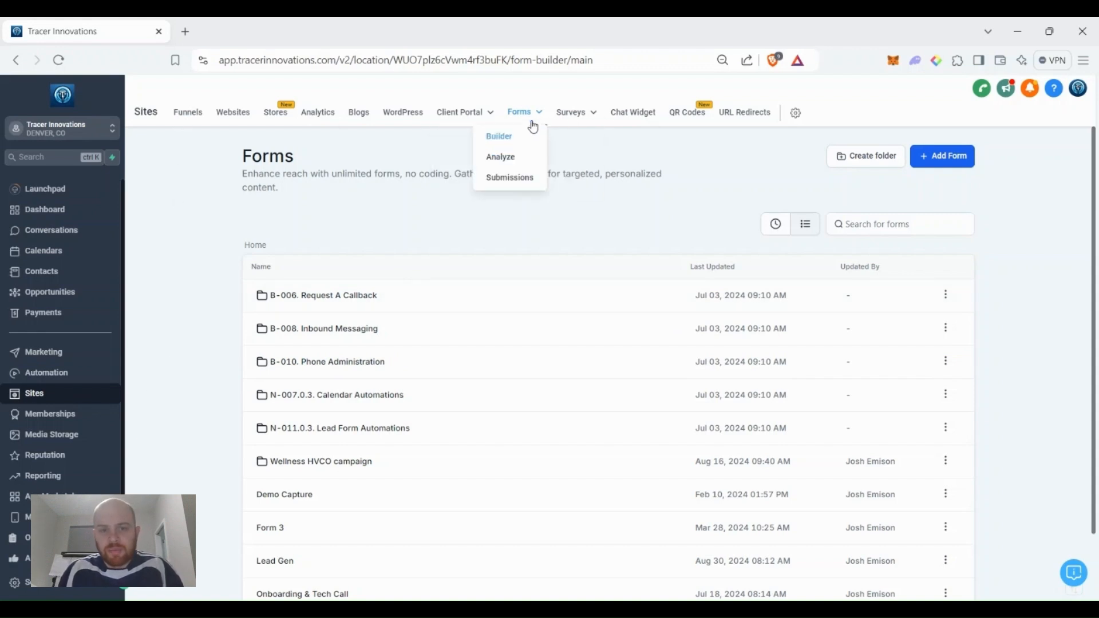
pyautogui.click(501, 144)
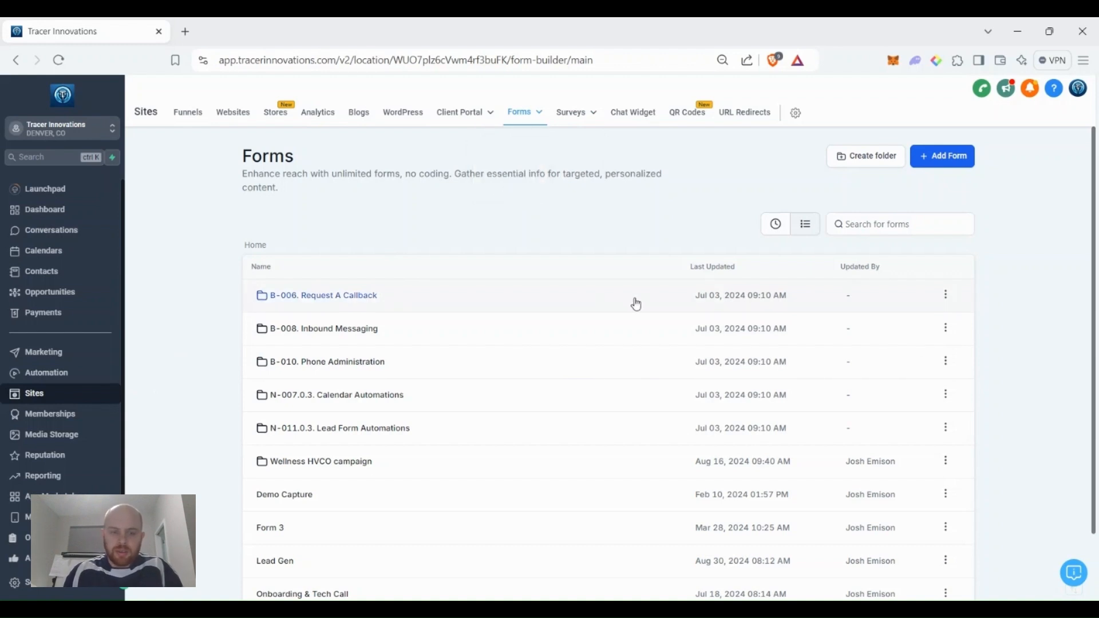
pyautogui.click(865, 160)
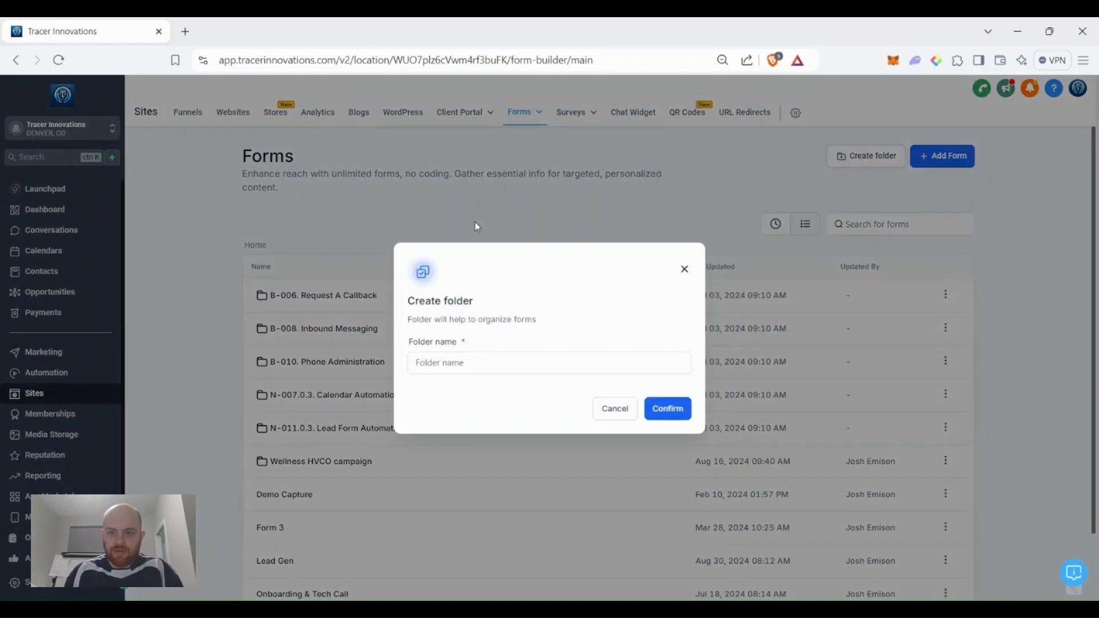
pyautogui.click(451, 359)
pyautogui.write('Training')
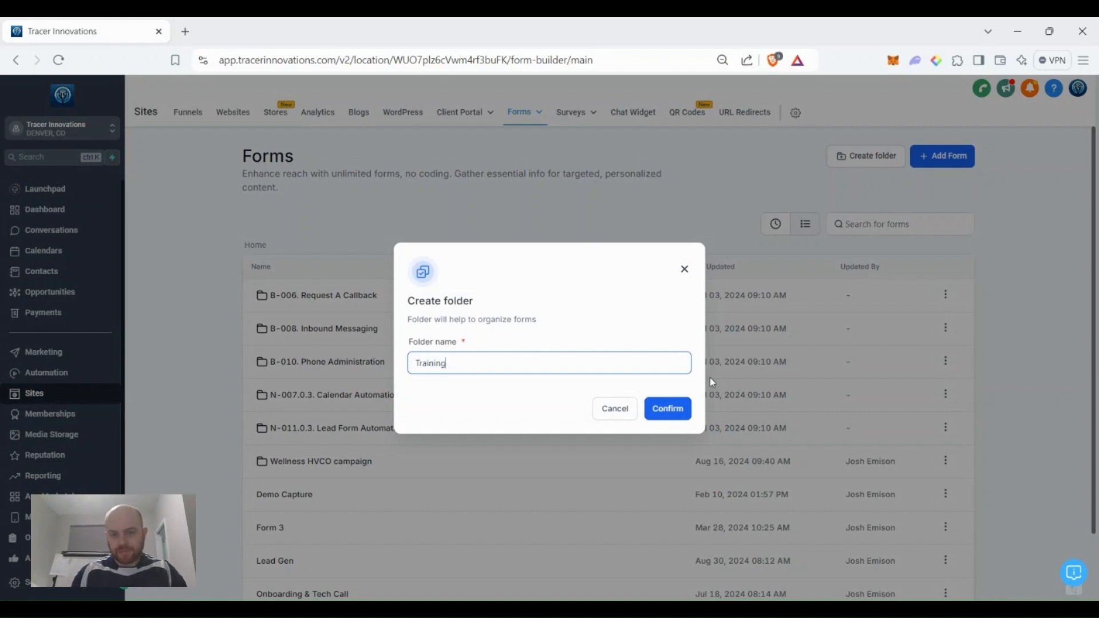
pyautogui.write(' Forms')
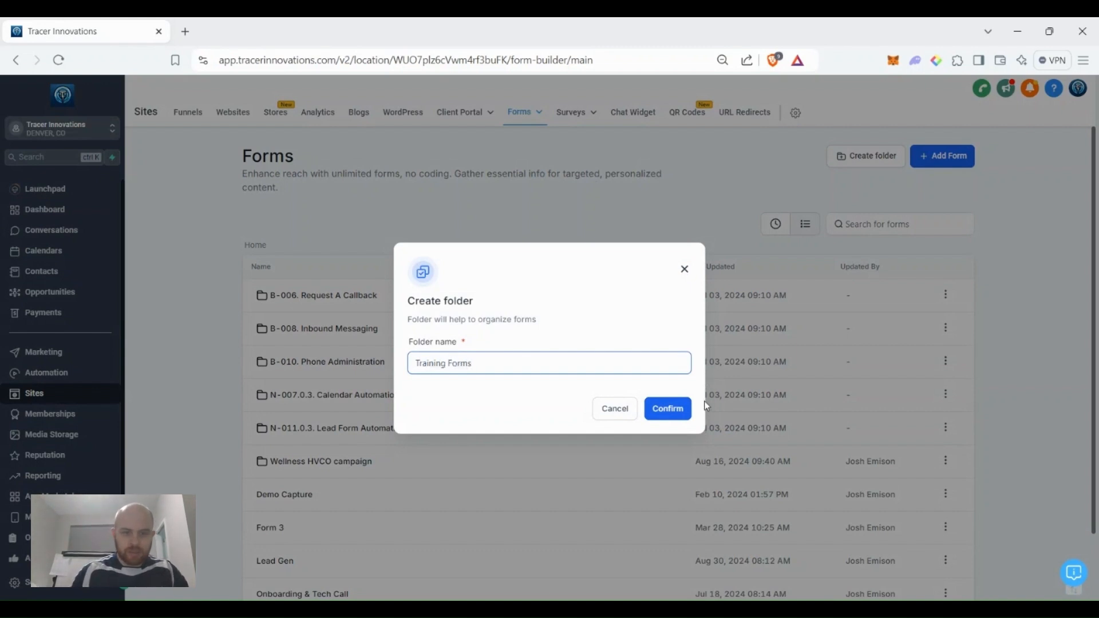
pyautogui.click(666, 408)
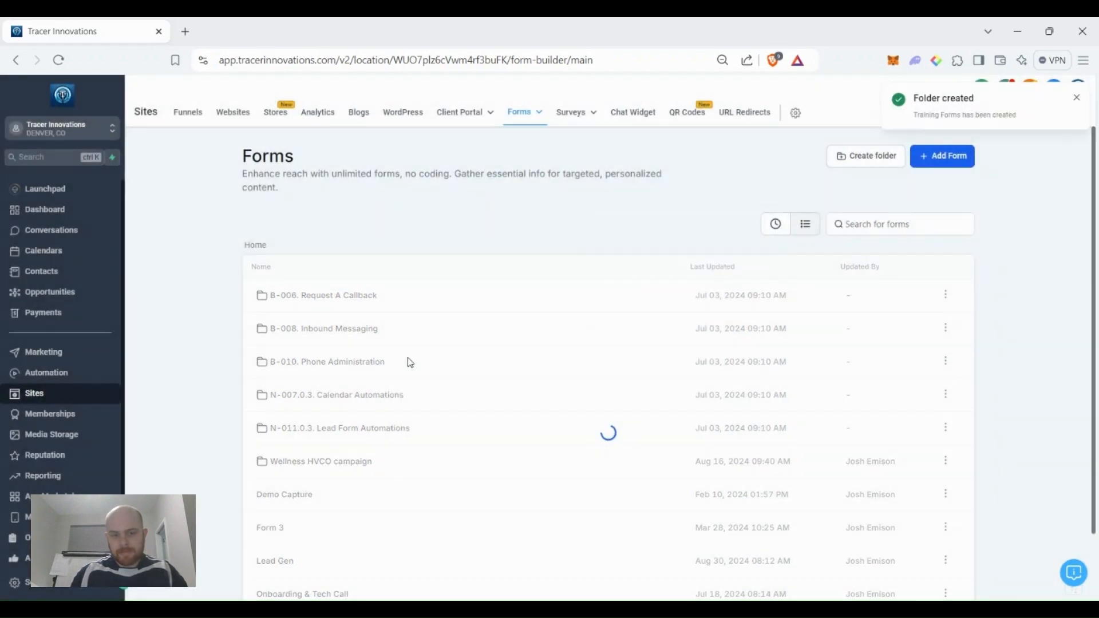
# Find the Training Forms folder in the forms list and open it.
pyautogui.scroll(-1, 444, 375)
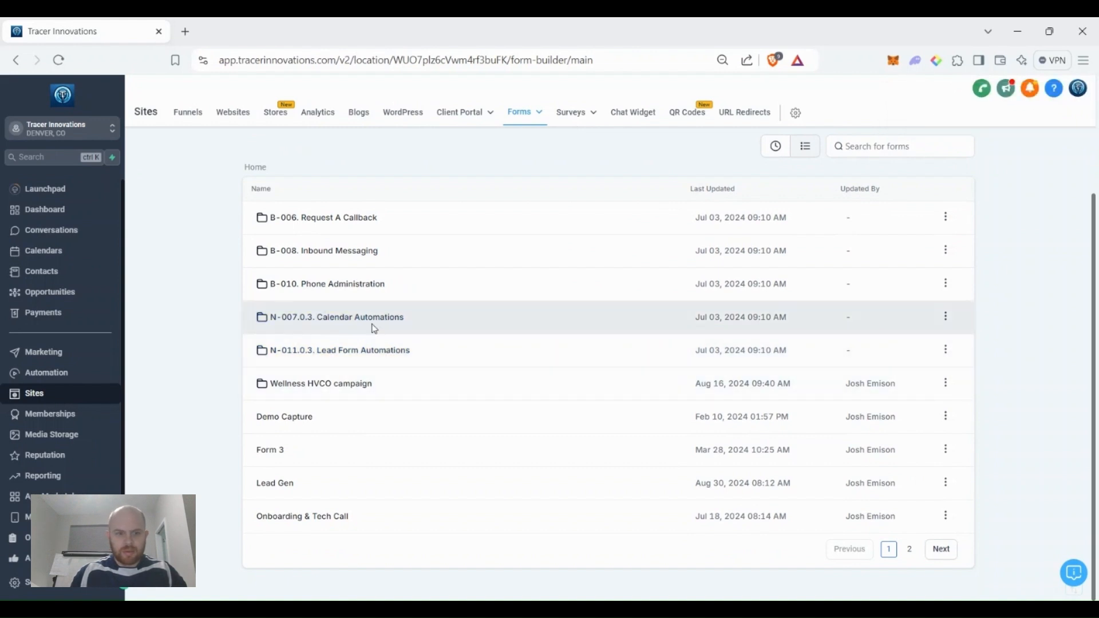
pyautogui.click(912, 556)
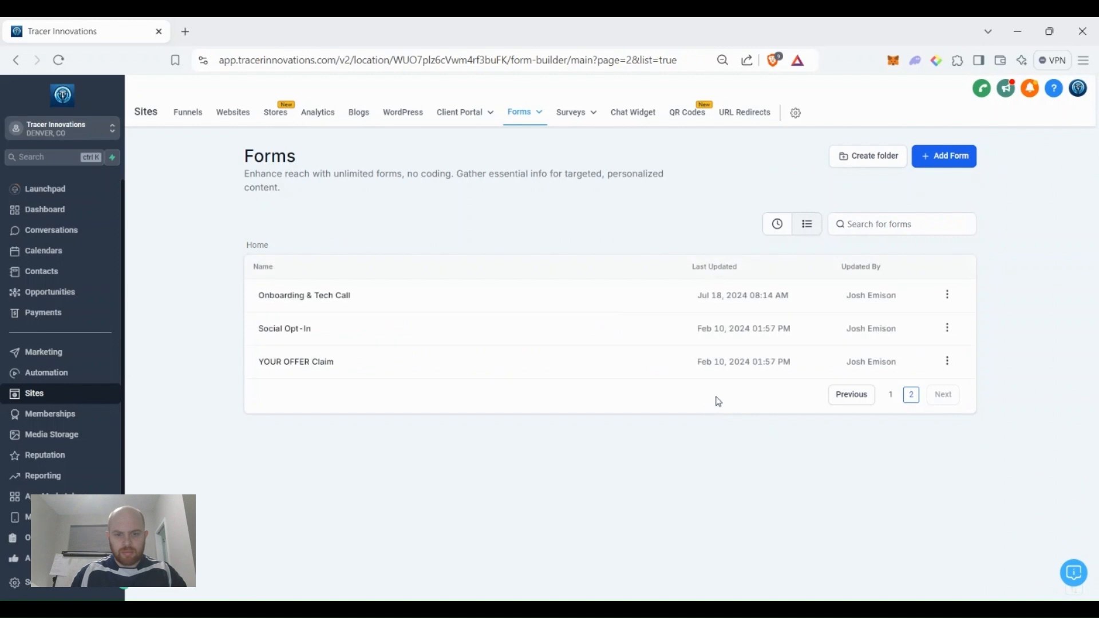
pyautogui.click(852, 396)
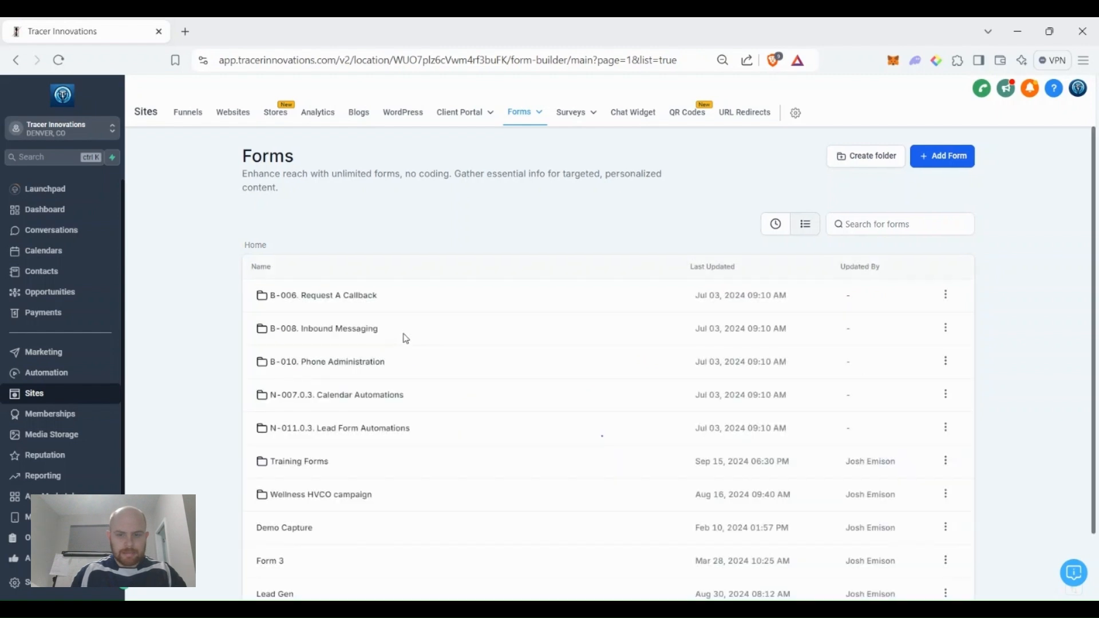
pyautogui.click(314, 461)
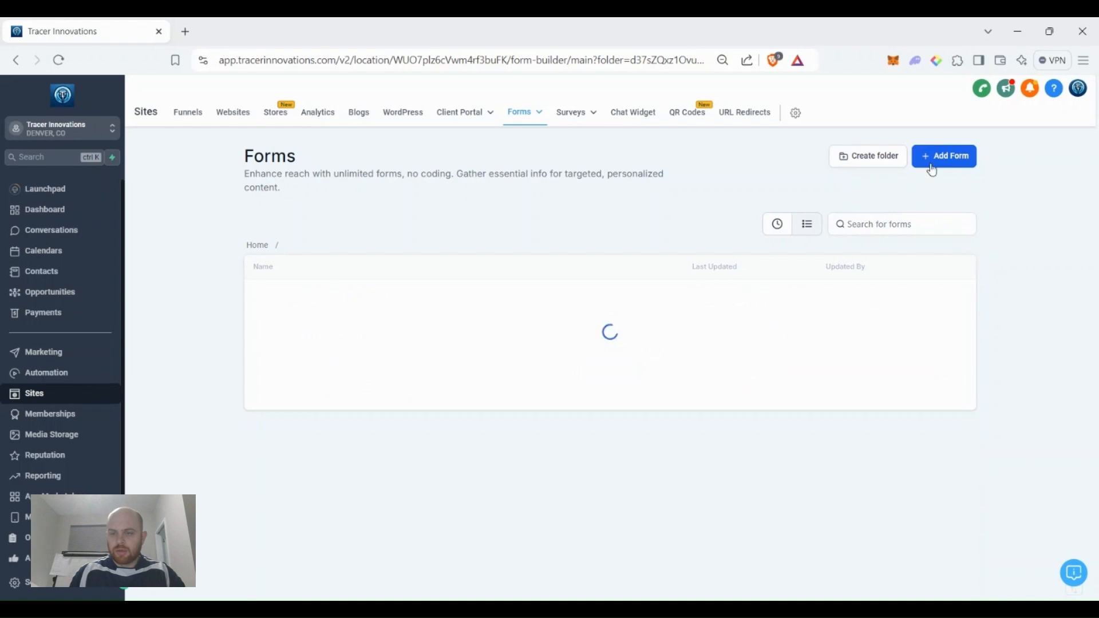
# Add a blank form using Start from Scratch after Form 21 is deleted.
pyautogui.click(933, 166)
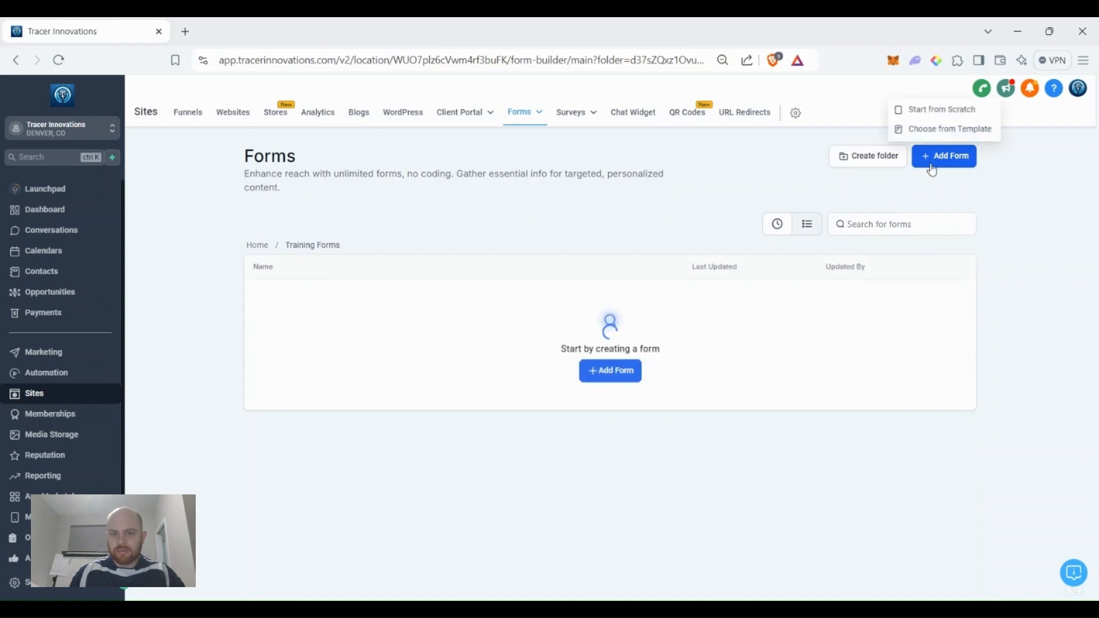
pyautogui.click(607, 373)
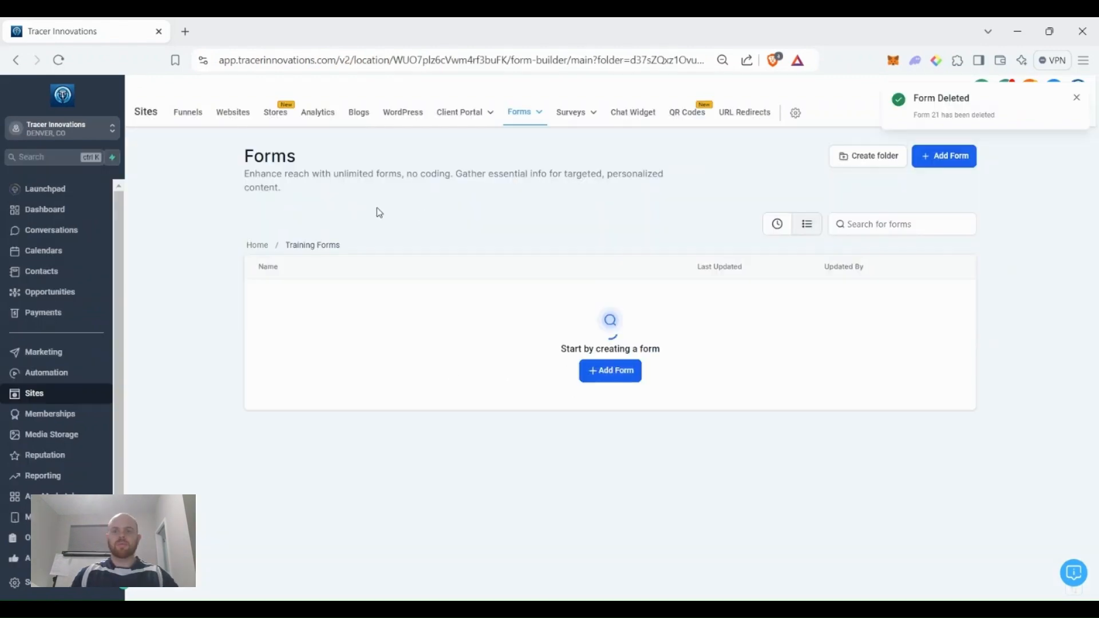
pyautogui.click(1076, 98)
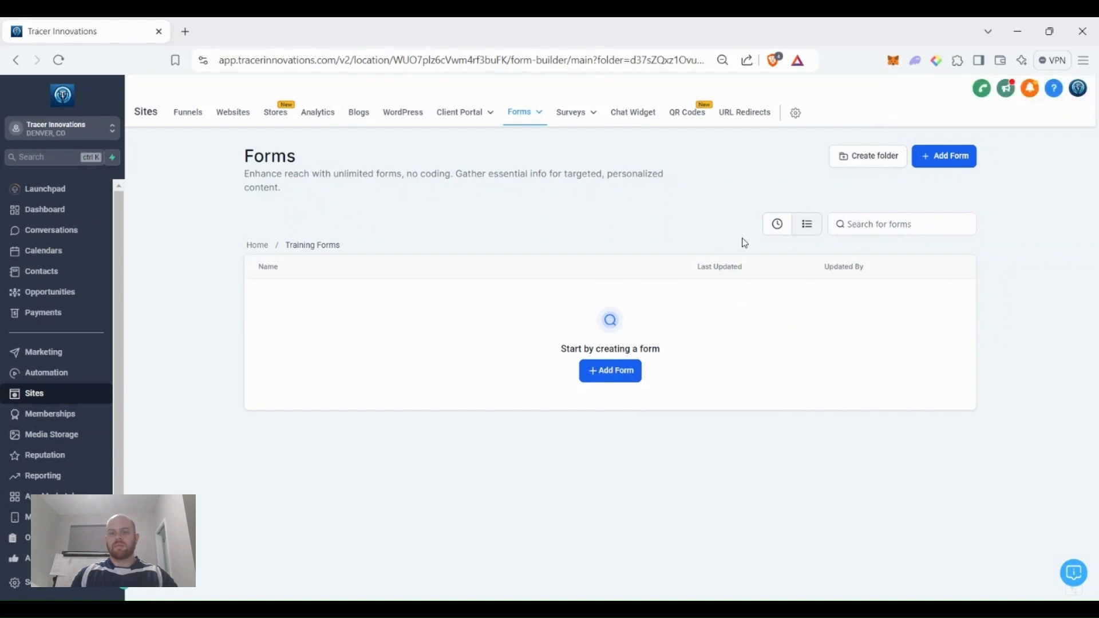
pyautogui.click(932, 168)
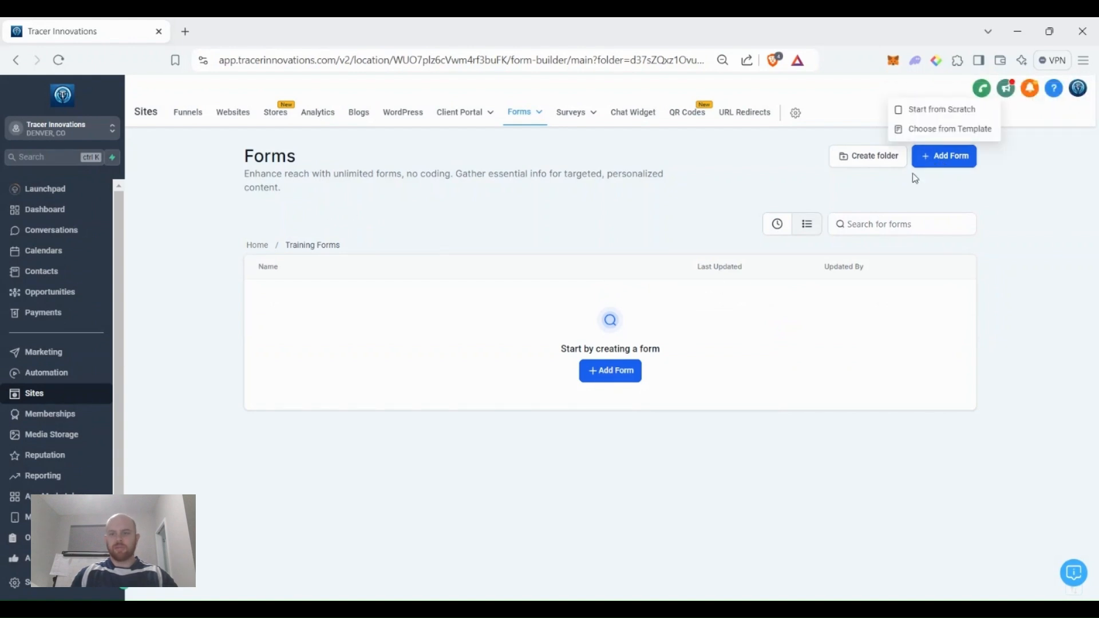
pyautogui.click(955, 110)
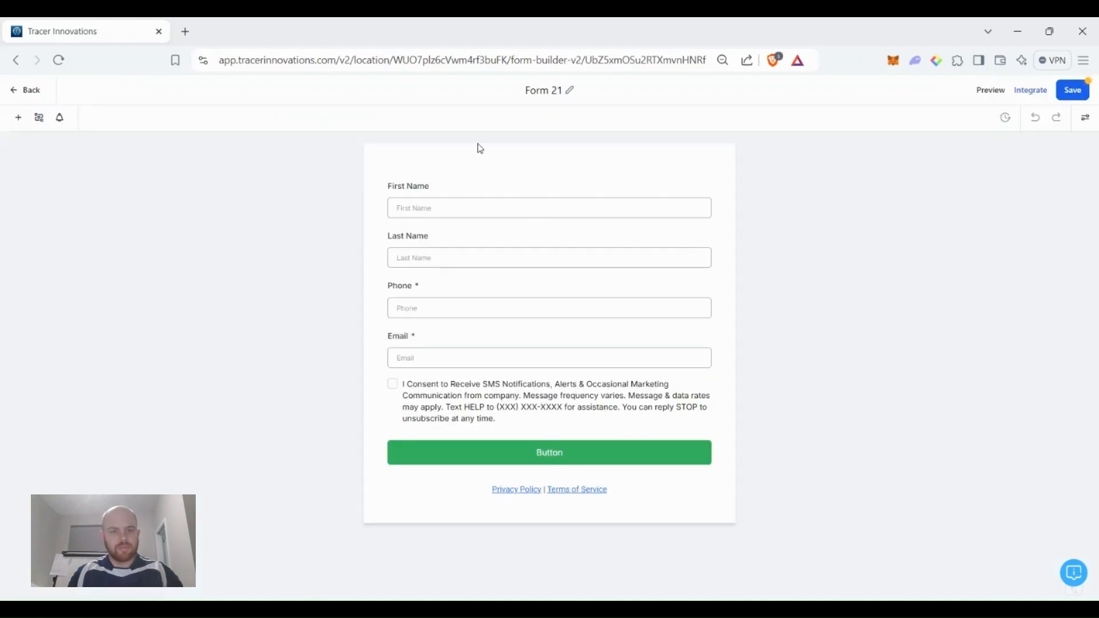
# Rename the new form to 'Training Info request form'.
pyautogui.doubleClick(543, 90)
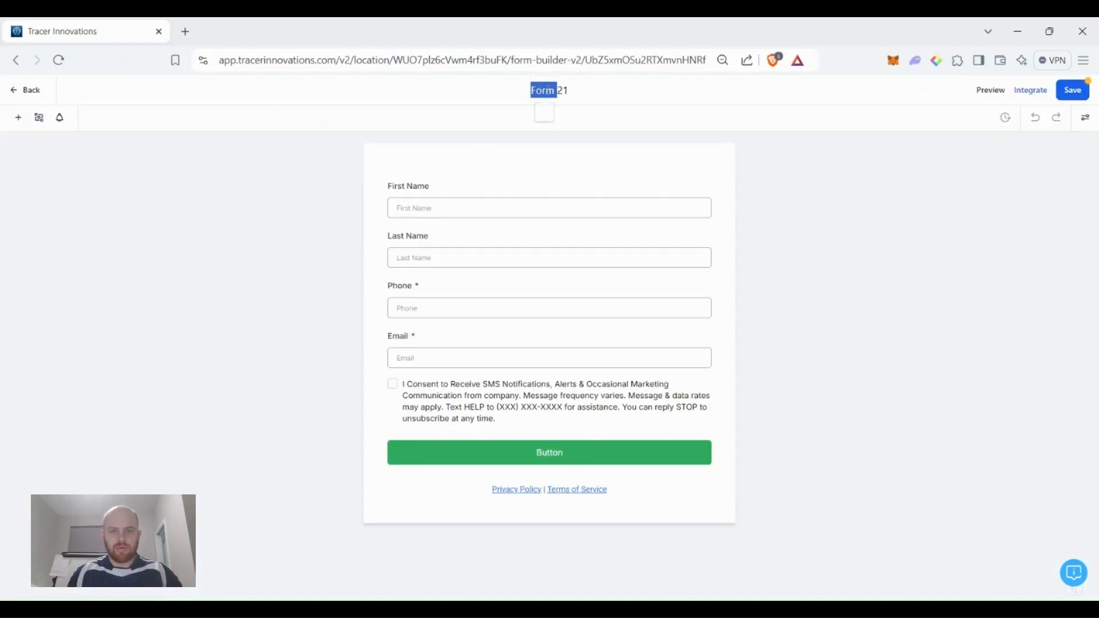
pyautogui.tripleClick(554, 90)
pyautogui.write('Tr')
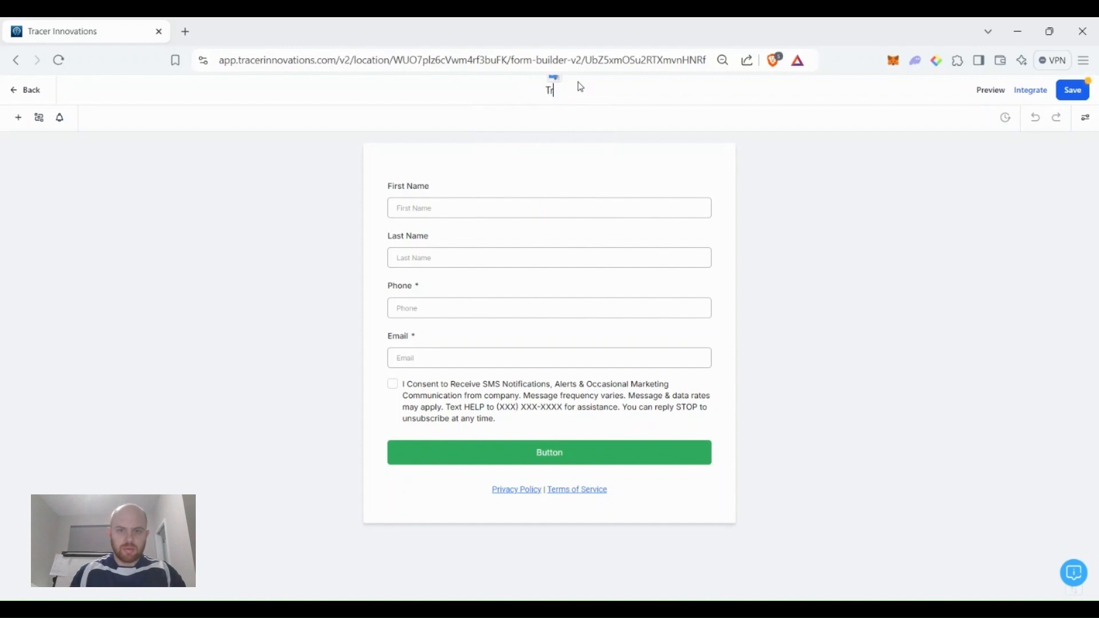
pyautogui.write('aining')
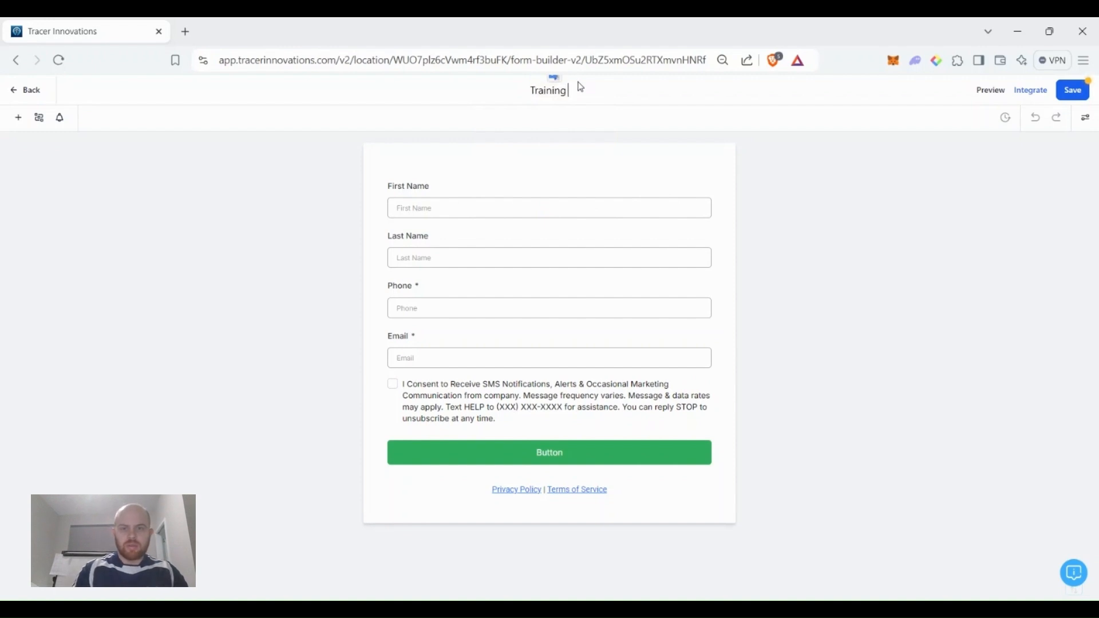
pyautogui.write(' Info reques')
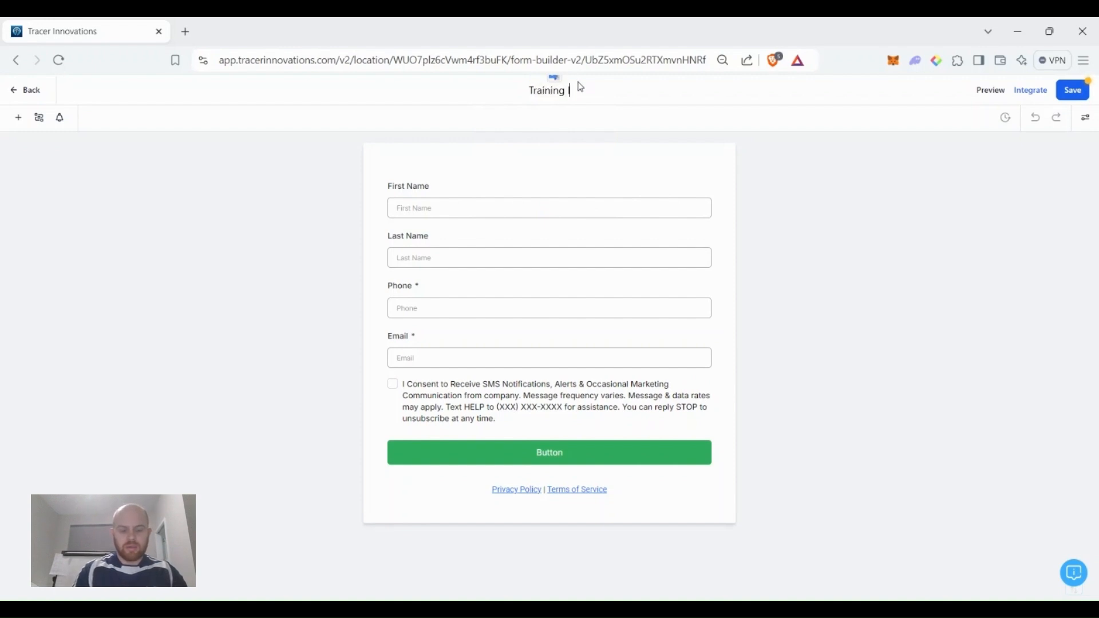
pyautogui.write('t form')
pyautogui.press('Return')
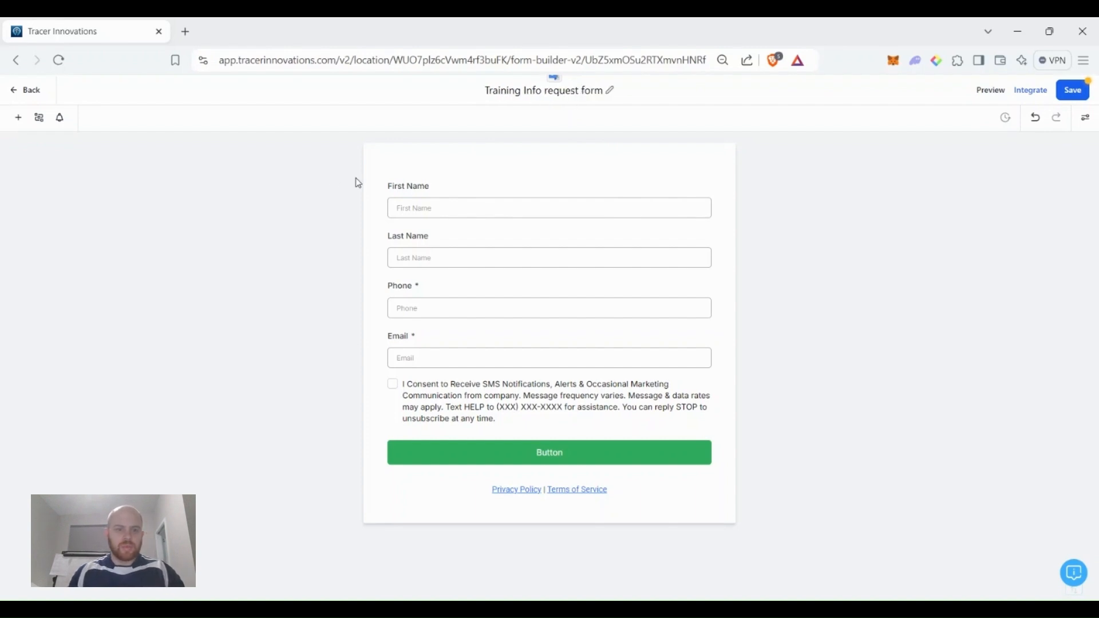
# Replace the First Name and Last Name fields with a single Full Name field above Phone.
pyautogui.click(490, 183)
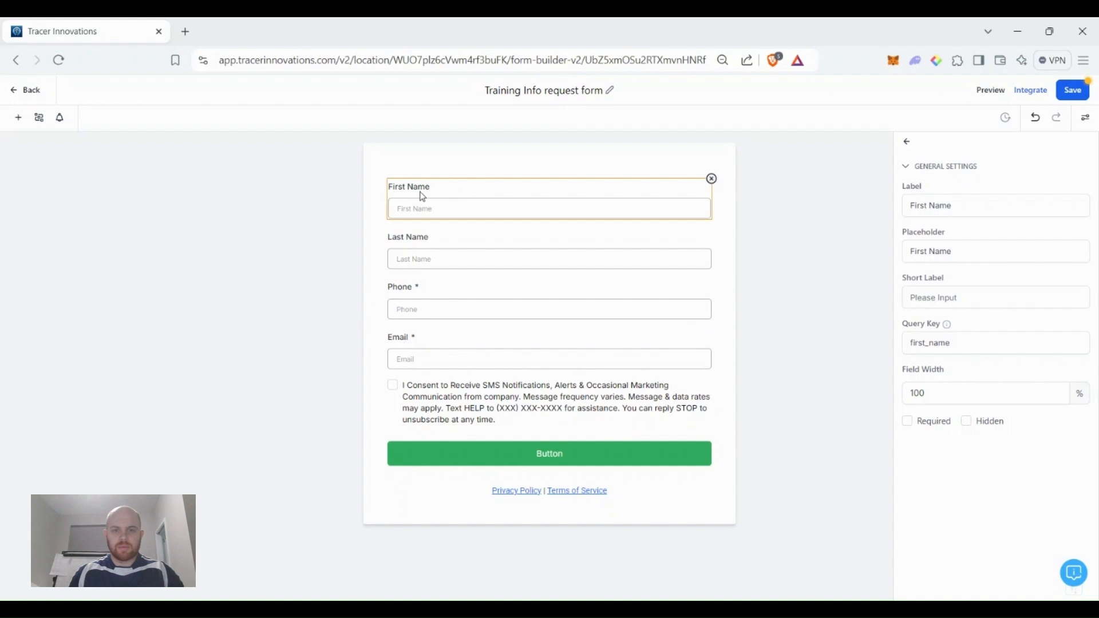
pyautogui.click(713, 179)
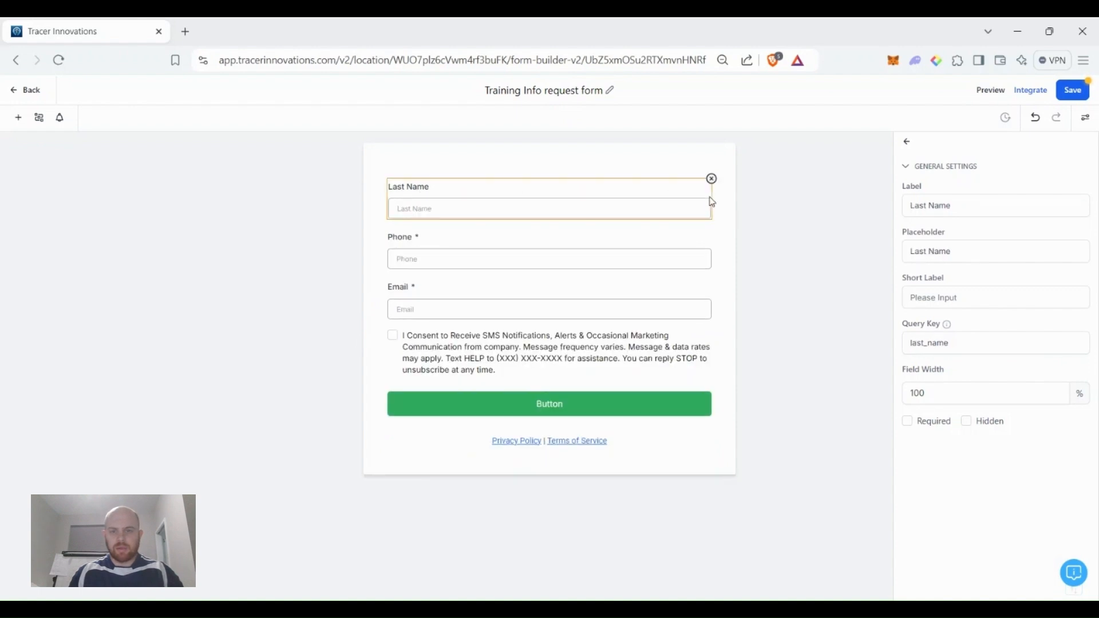
pyautogui.click(713, 180)
pyautogui.click(18, 117)
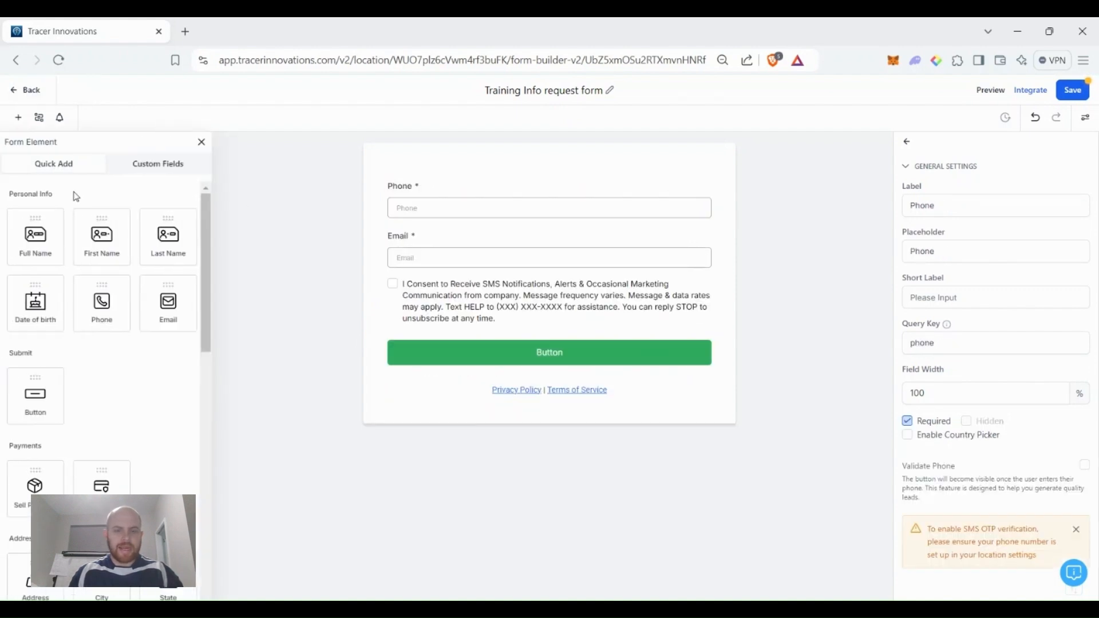
pyautogui.moveTo(41, 235); pyautogui.dragTo(392, 226)
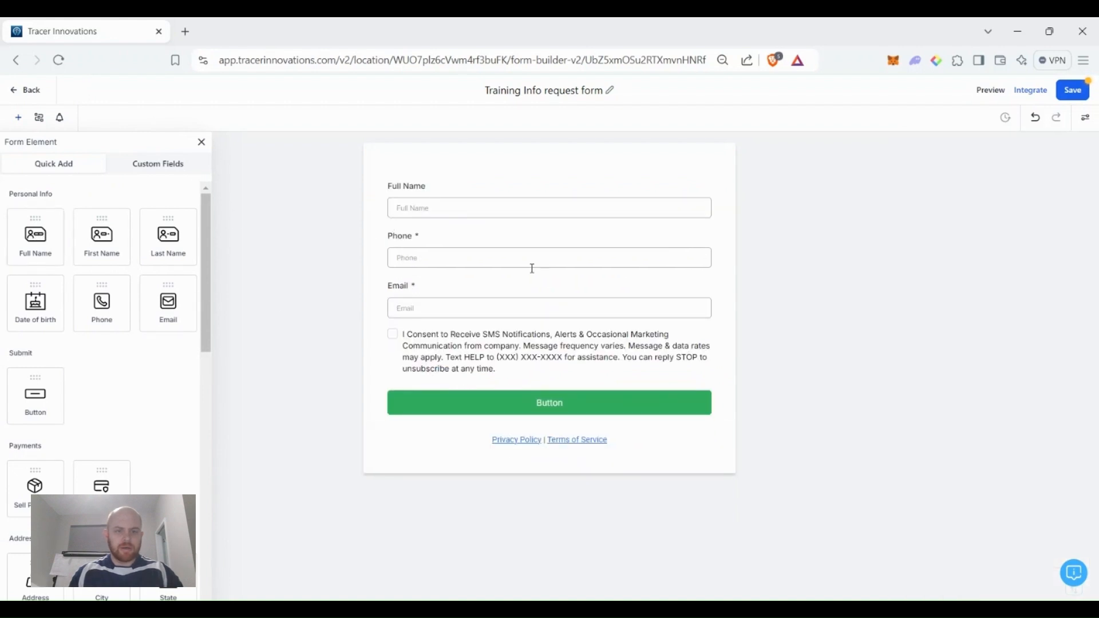
pyautogui.scroll(-10, 174, 402)
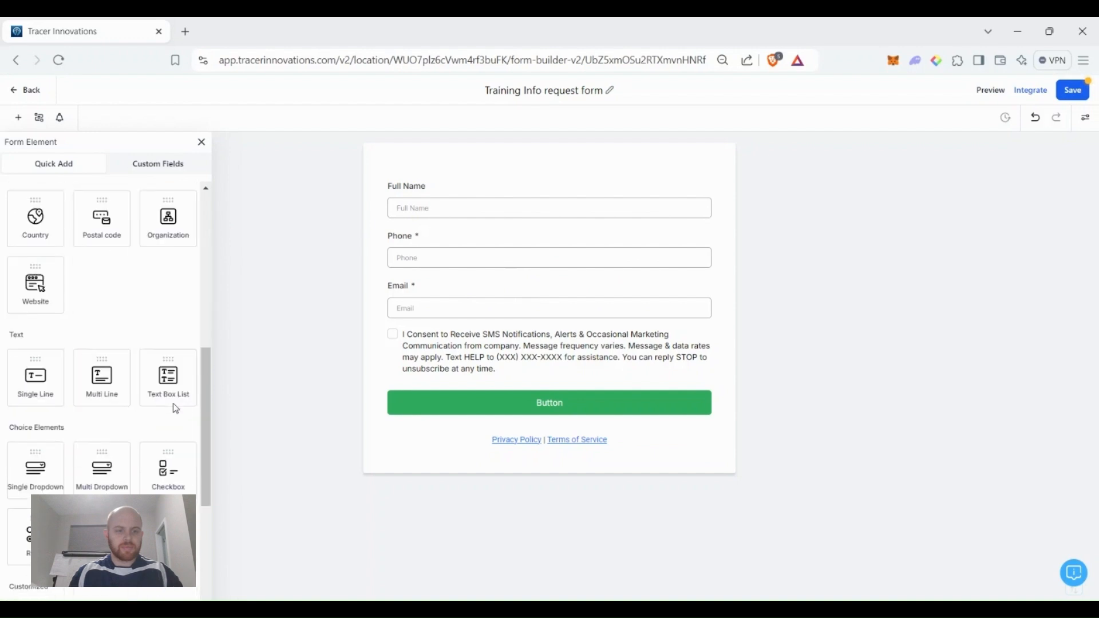
pyautogui.scroll(8, 166, 395)
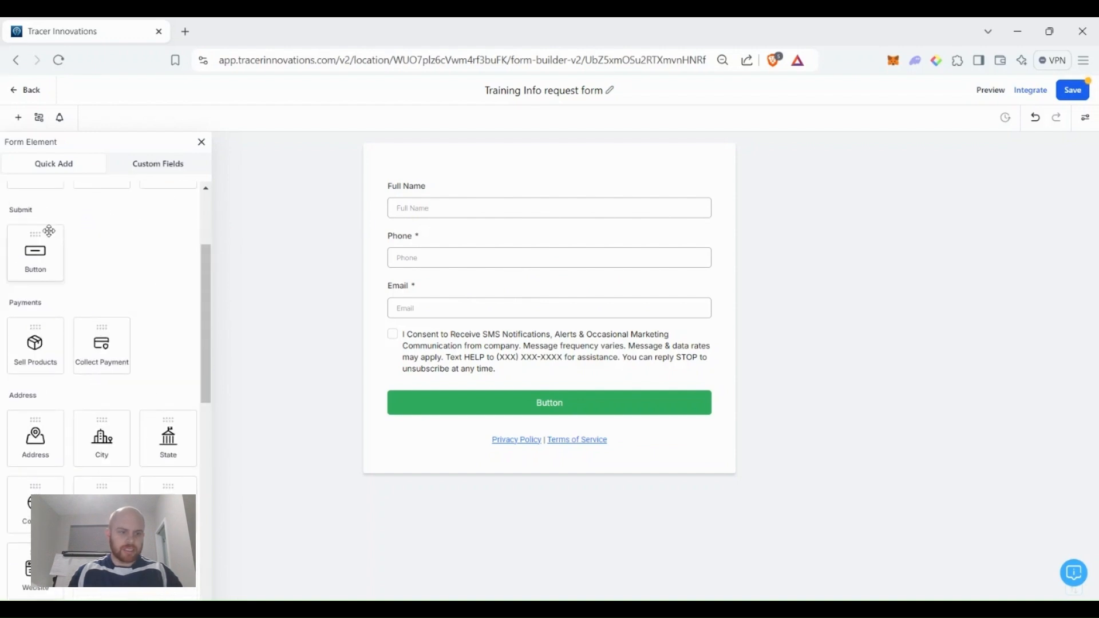
pyautogui.click(163, 163)
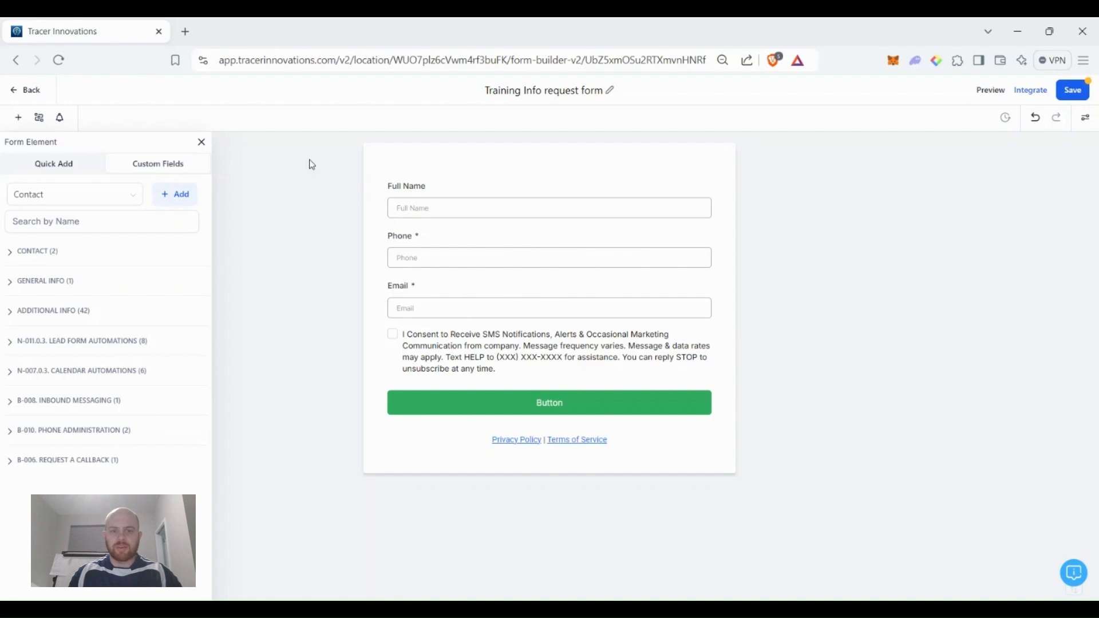
pyautogui.click(202, 142)
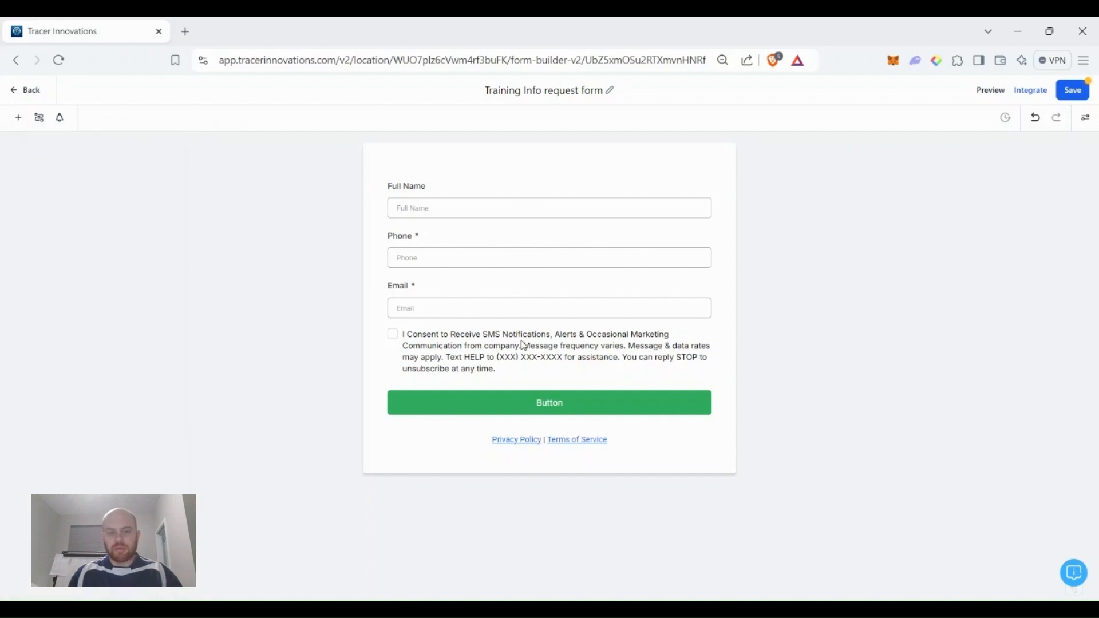
pyautogui.click(561, 413)
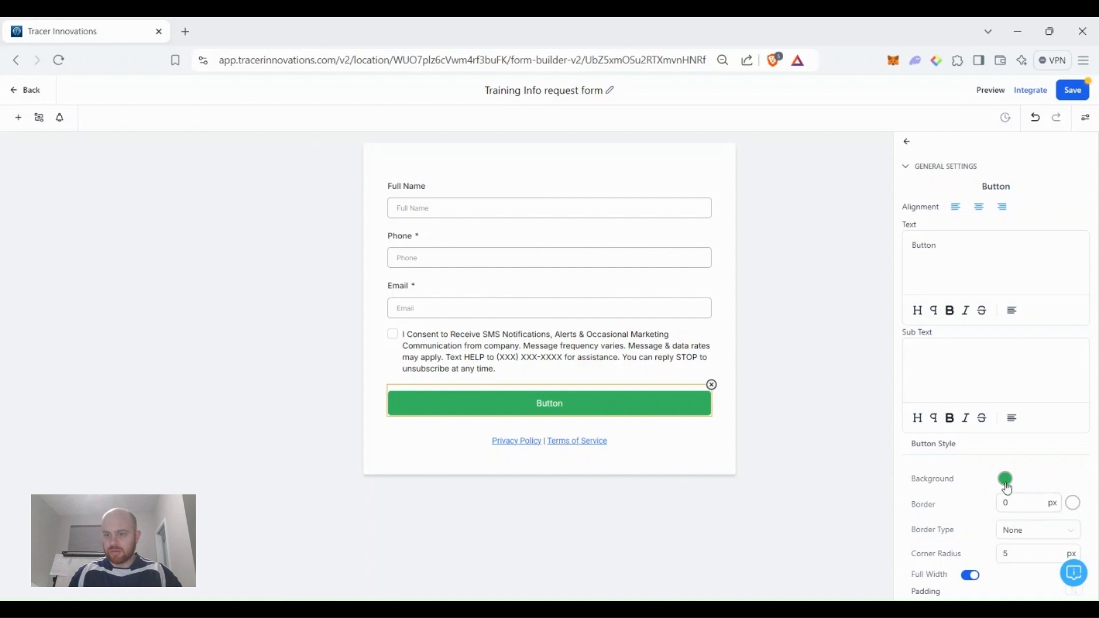
# Make the form button's background blue and its label 'Submit'.
pyautogui.click(1005, 479)
pyautogui.click(1021, 427)
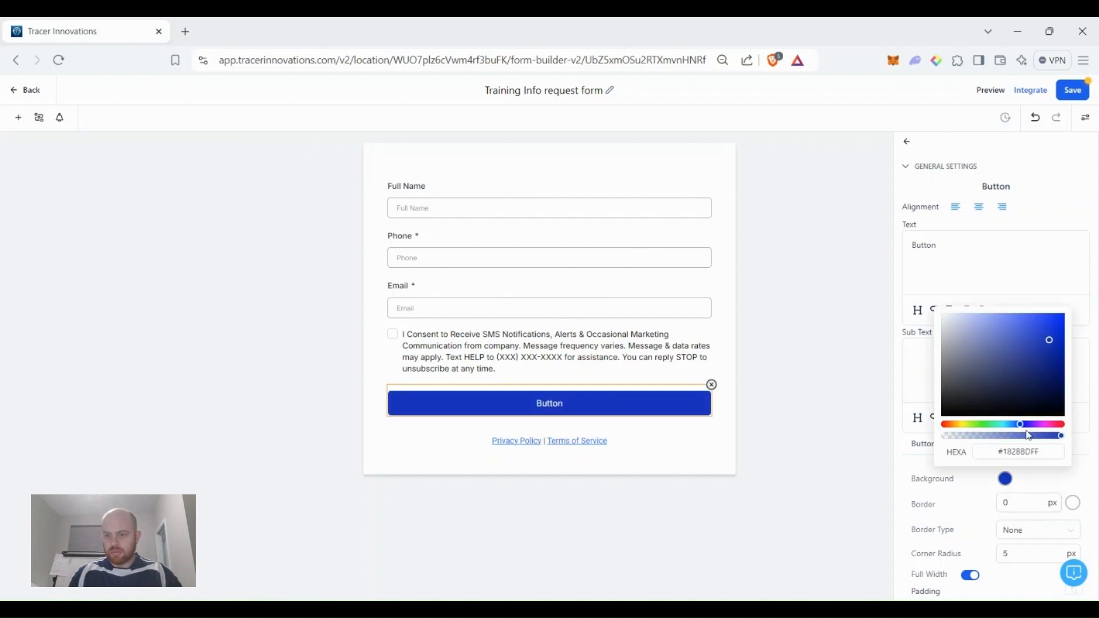
pyautogui.click(954, 295)
pyautogui.moveTo(977, 246); pyautogui.dragTo(870, 255)
pyautogui.write('Submit')
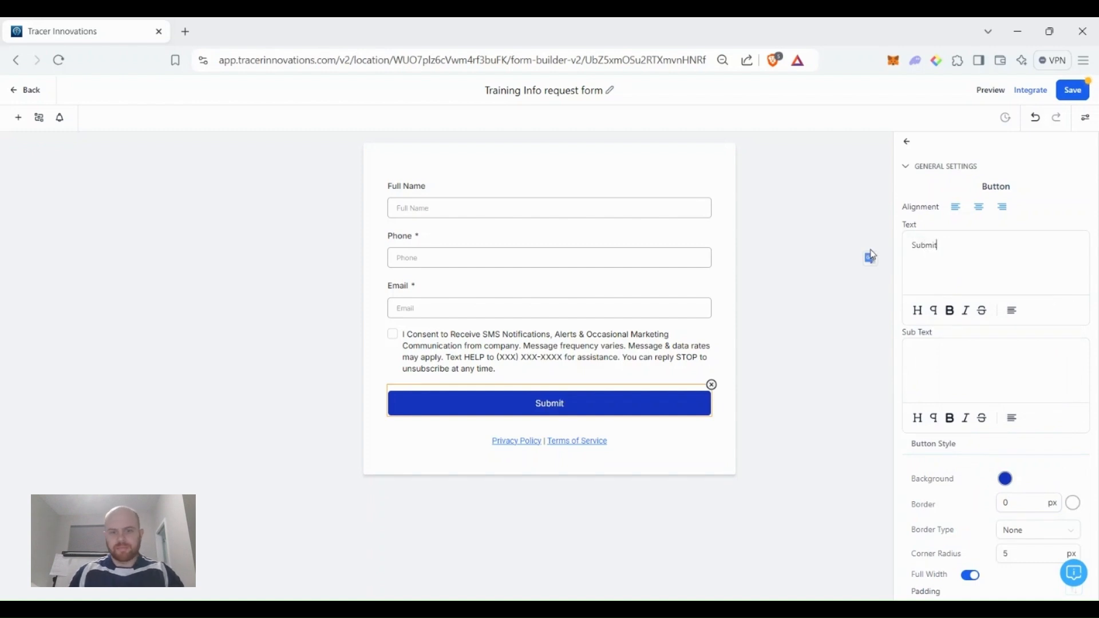
# Cut the consent text so it ends at 'company.' and save the form.
pyautogui.scroll(-5, 1024, 436)
pyautogui.scroll(-4, 1015, 434)
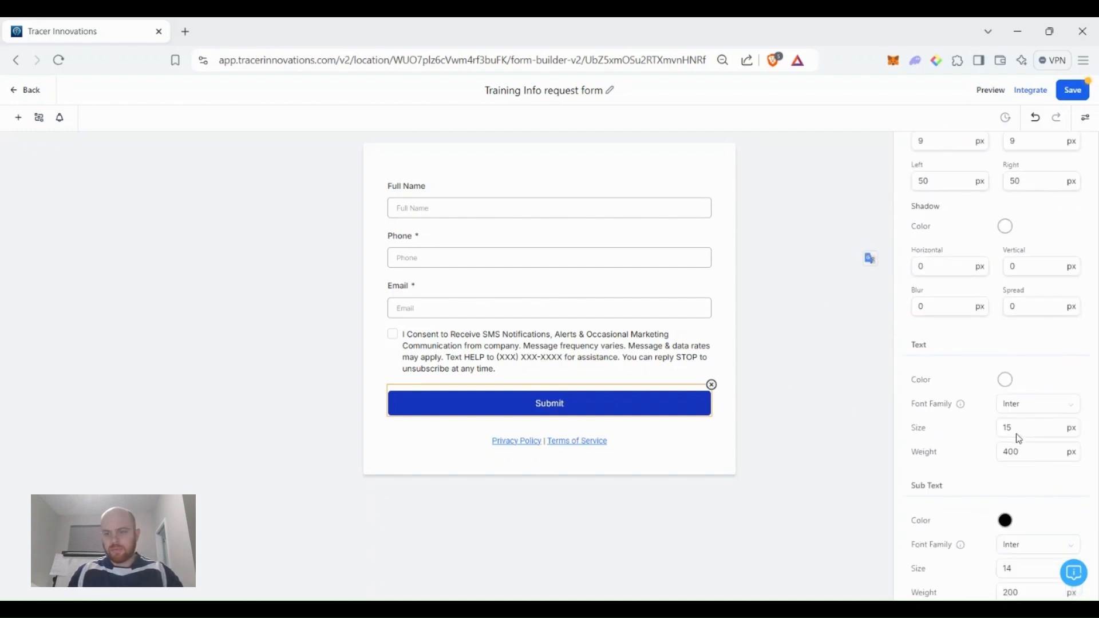
pyautogui.click(560, 353)
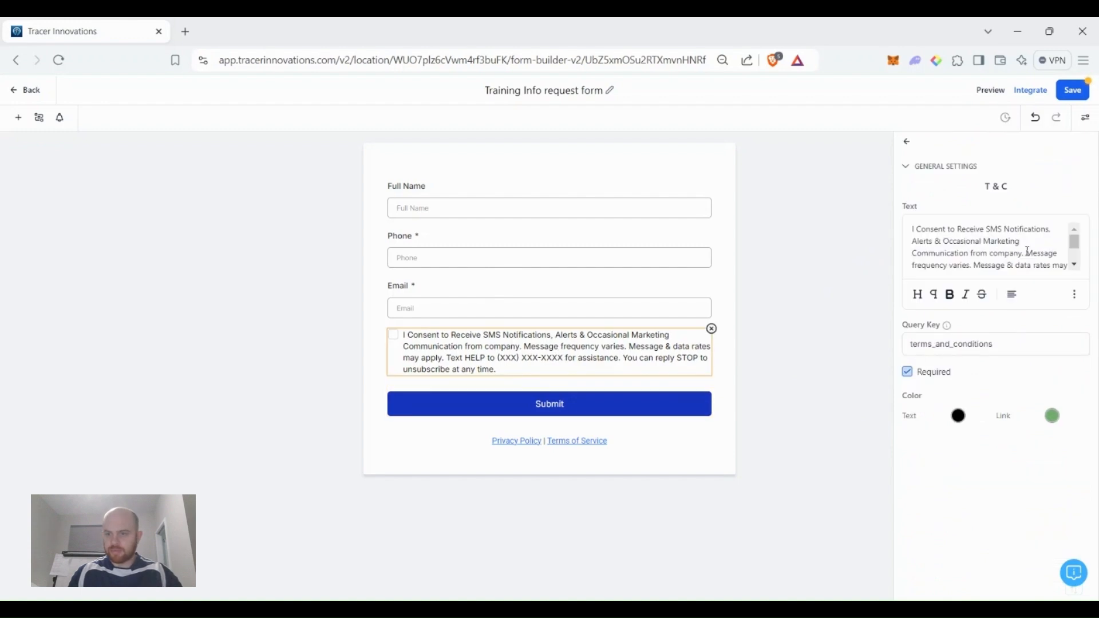
pyautogui.moveTo(1028, 251); pyautogui.dragTo(1061, 281)
pyautogui.press('BackSpace')
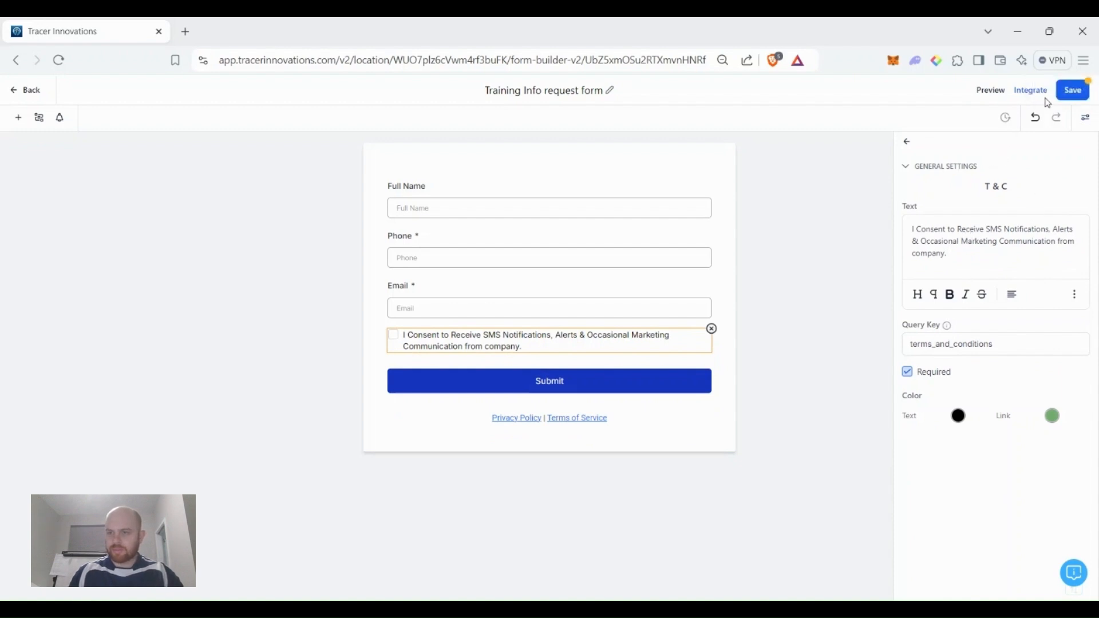
pyautogui.click(1074, 93)
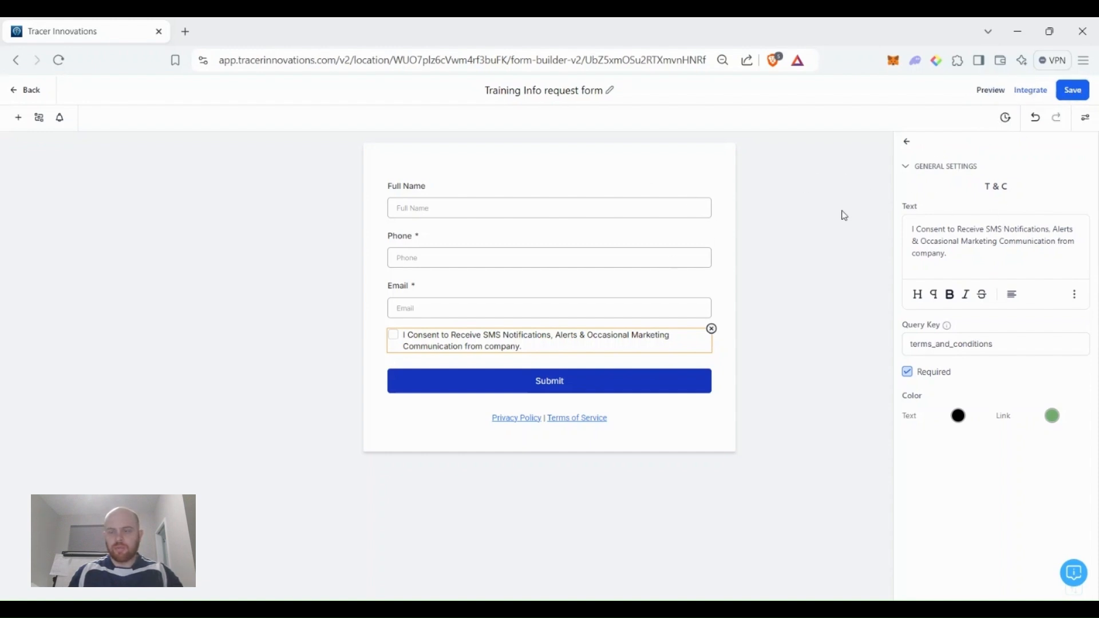
pyautogui.click(1076, 90)
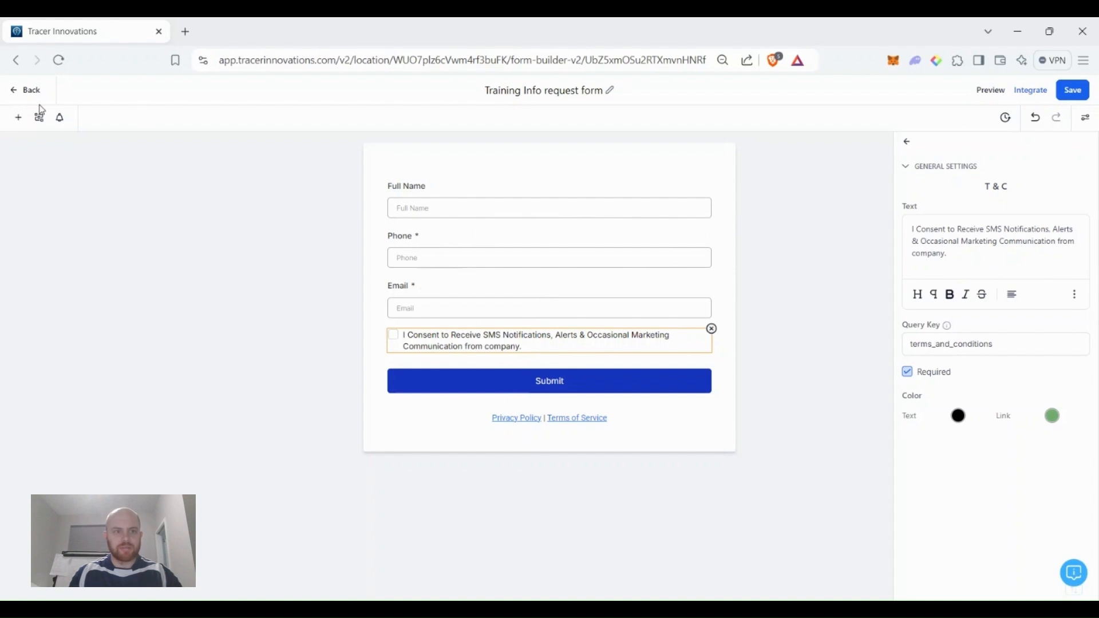
# Exit the form editor to the Training Forms list, then go to Calendars.
pyautogui.click(23, 94)
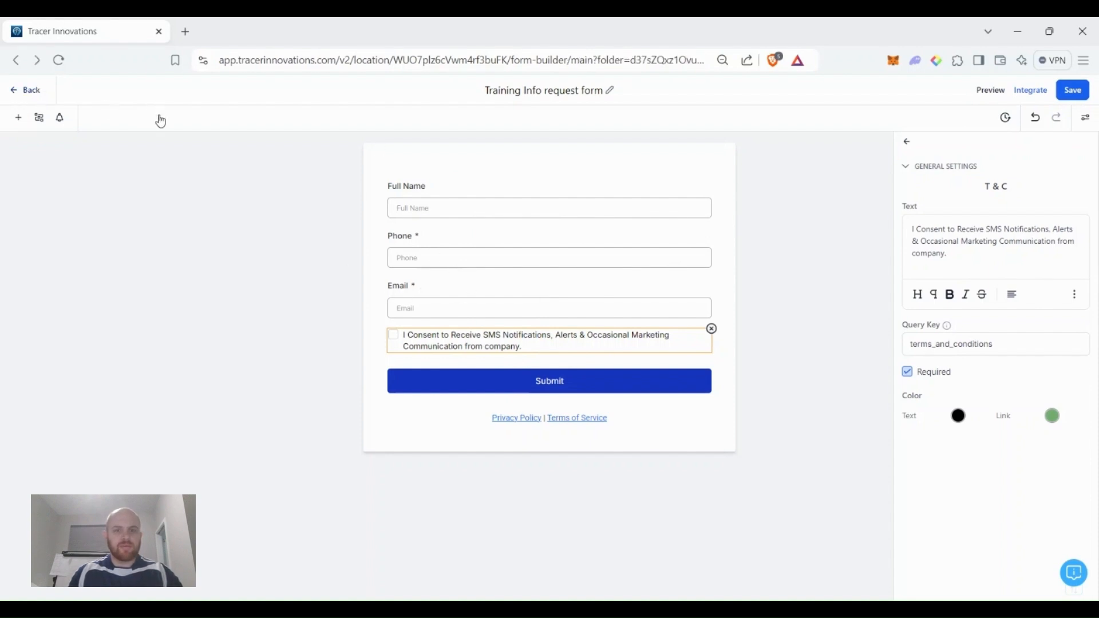
pyautogui.click(28, 93)
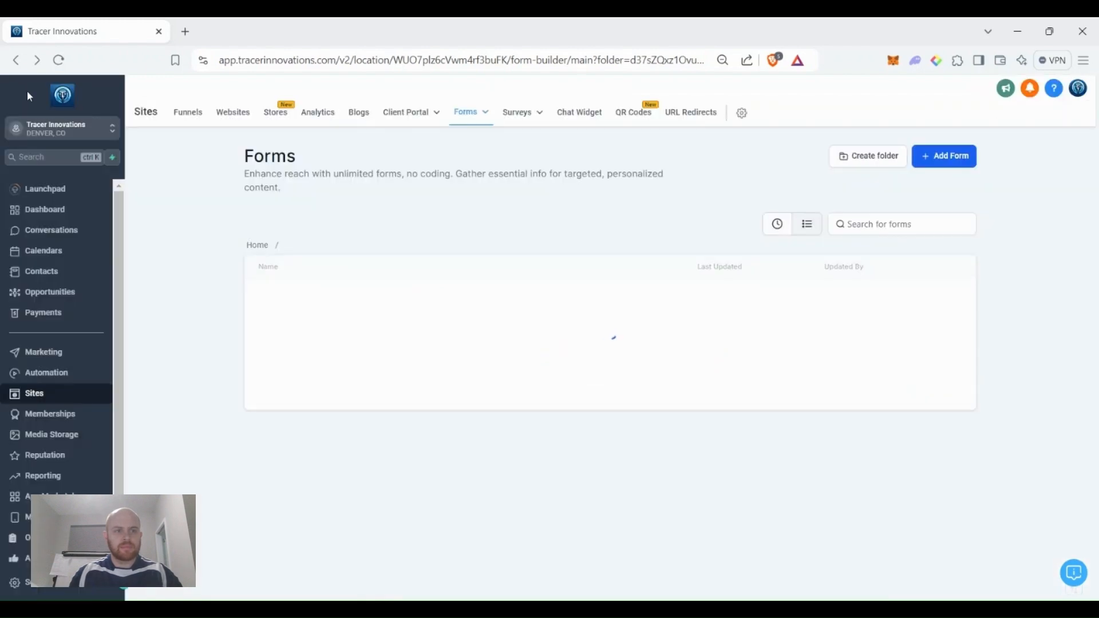
pyautogui.click(64, 255)
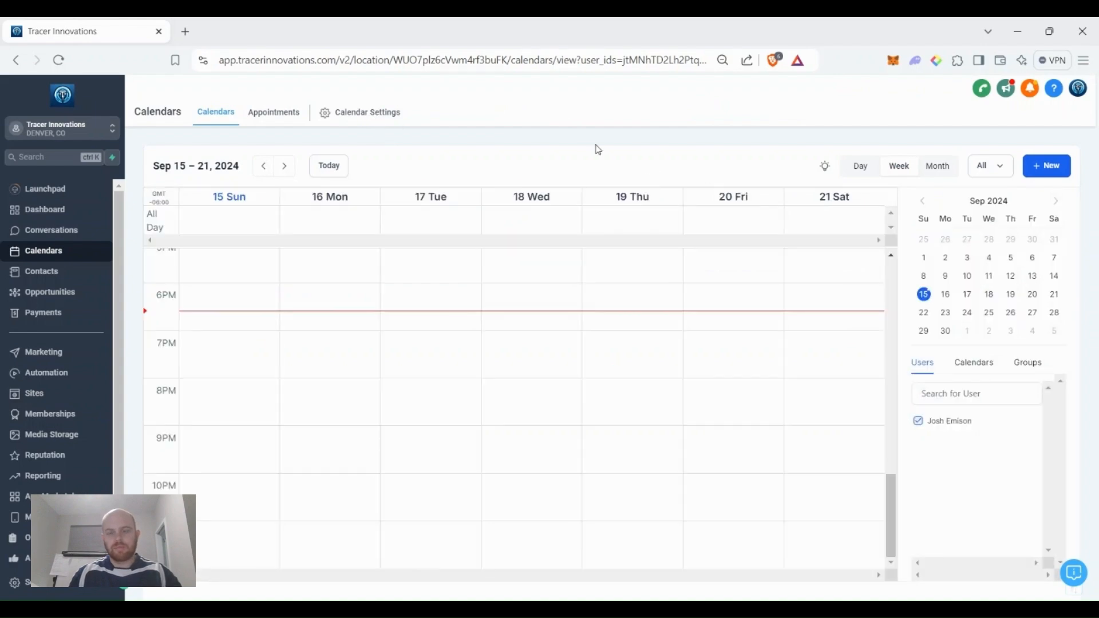
# Open Calendar Settings and show the list of existing calendars.
pyautogui.click(373, 112)
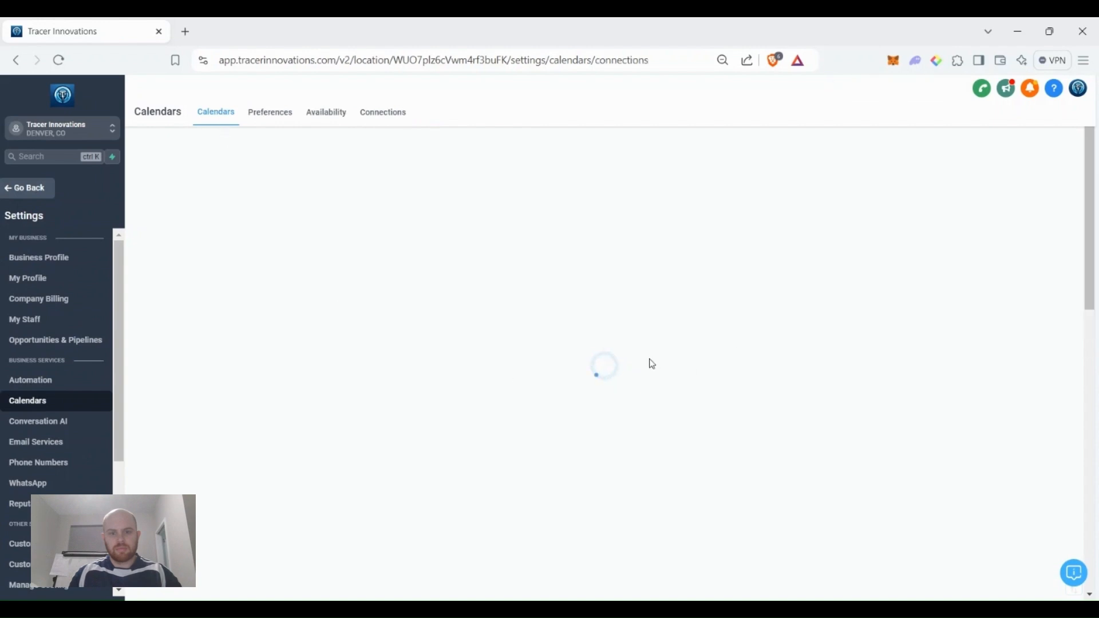
pyautogui.click(221, 121)
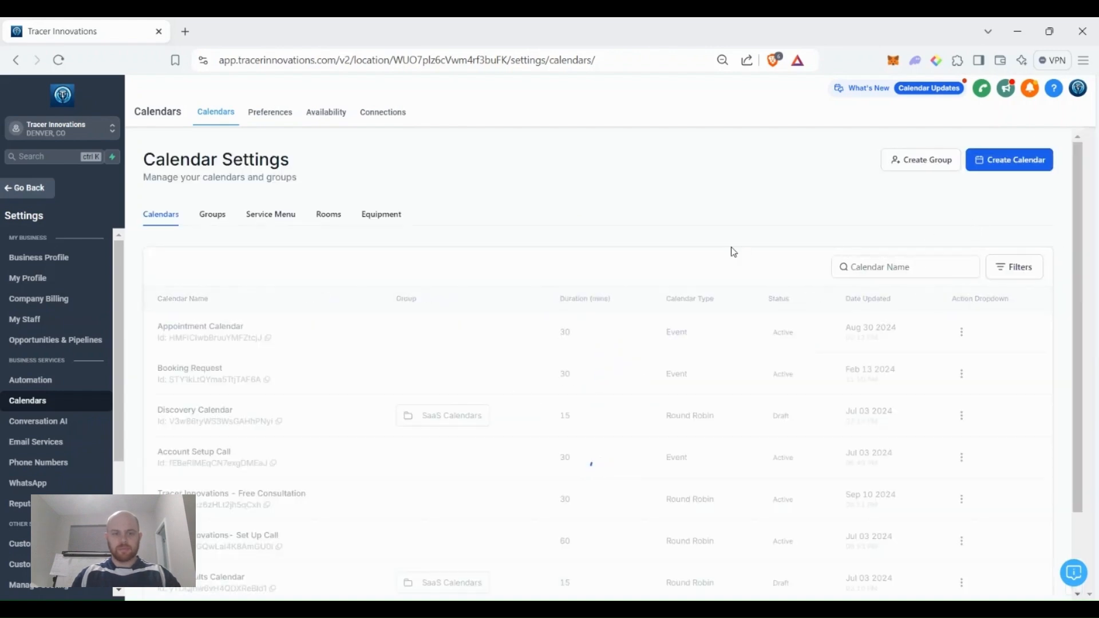
# Create a calendar group named Training Calendars with its own group URL.
pyautogui.click(911, 161)
pyautogui.click(492, 277)
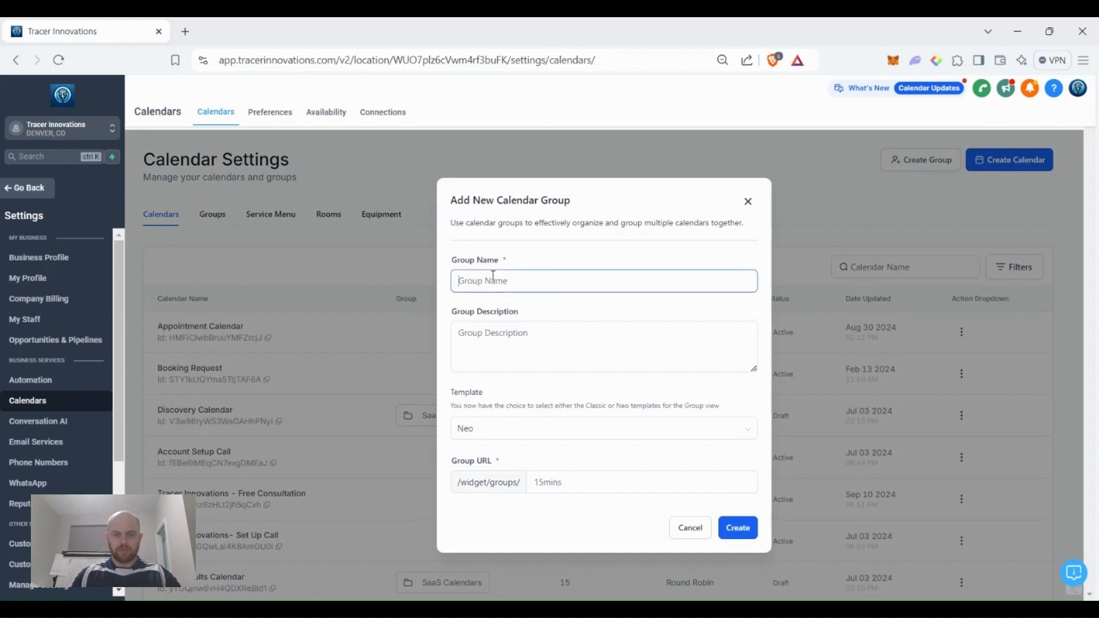
pyautogui.write('Training Calendars')
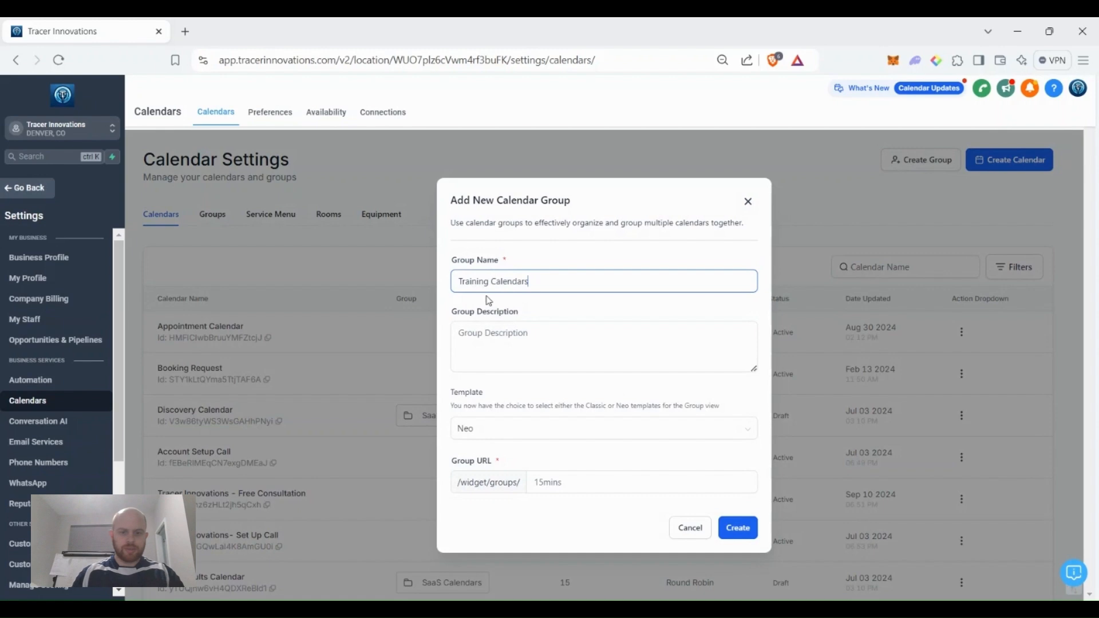
pyautogui.click(575, 481)
pyautogui.write('training-with-josh')
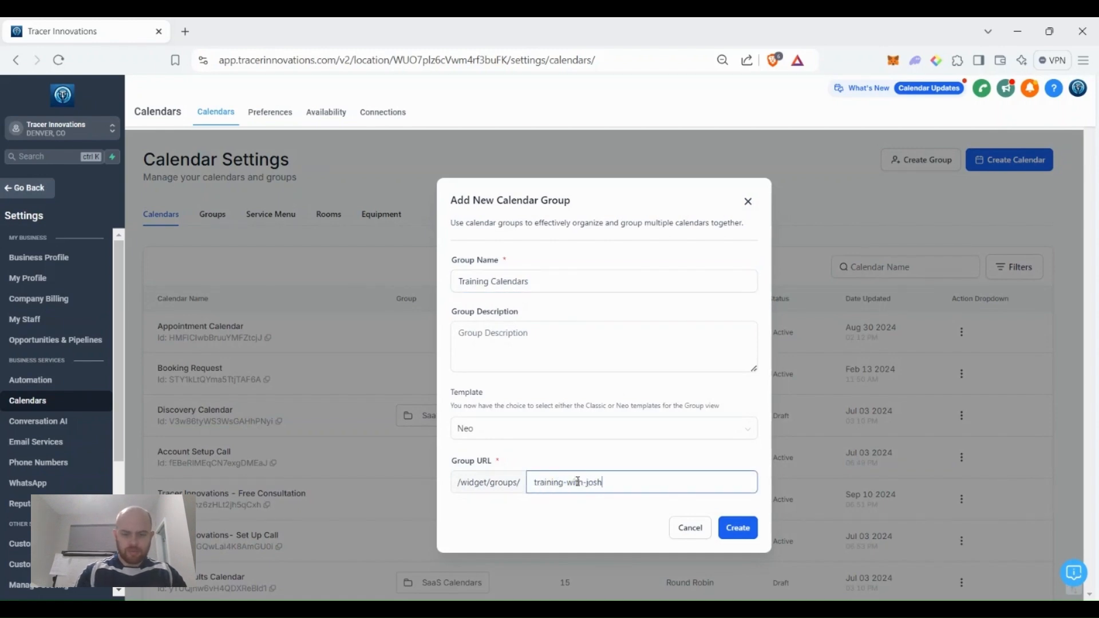
pyautogui.click(737, 528)
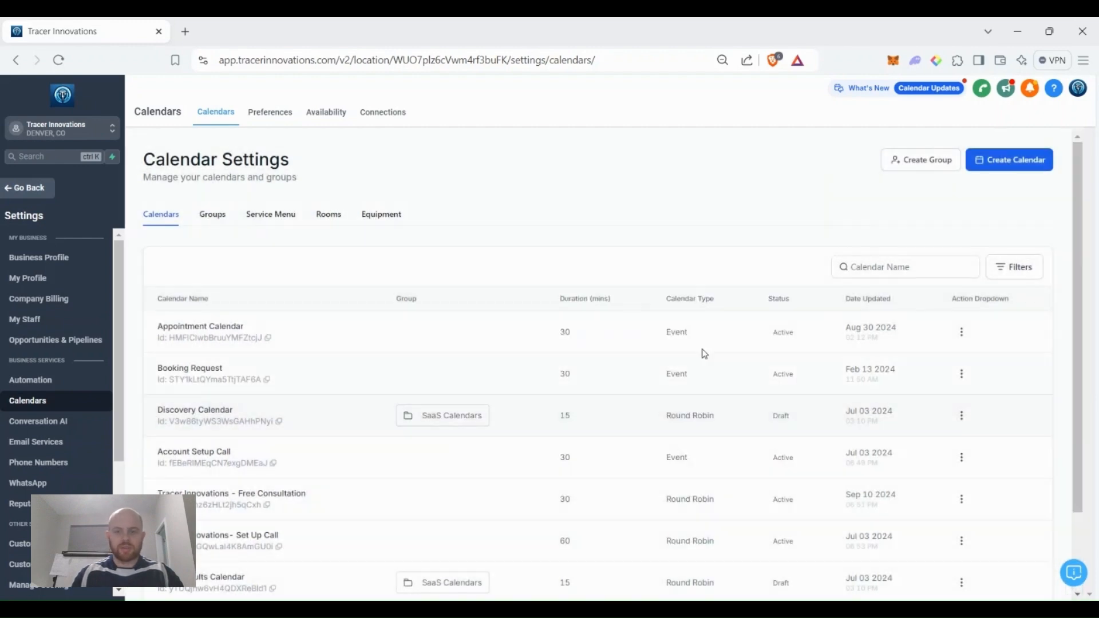
# Check the Training Calendars group's action menu in the Groups list.
pyautogui.click(215, 215)
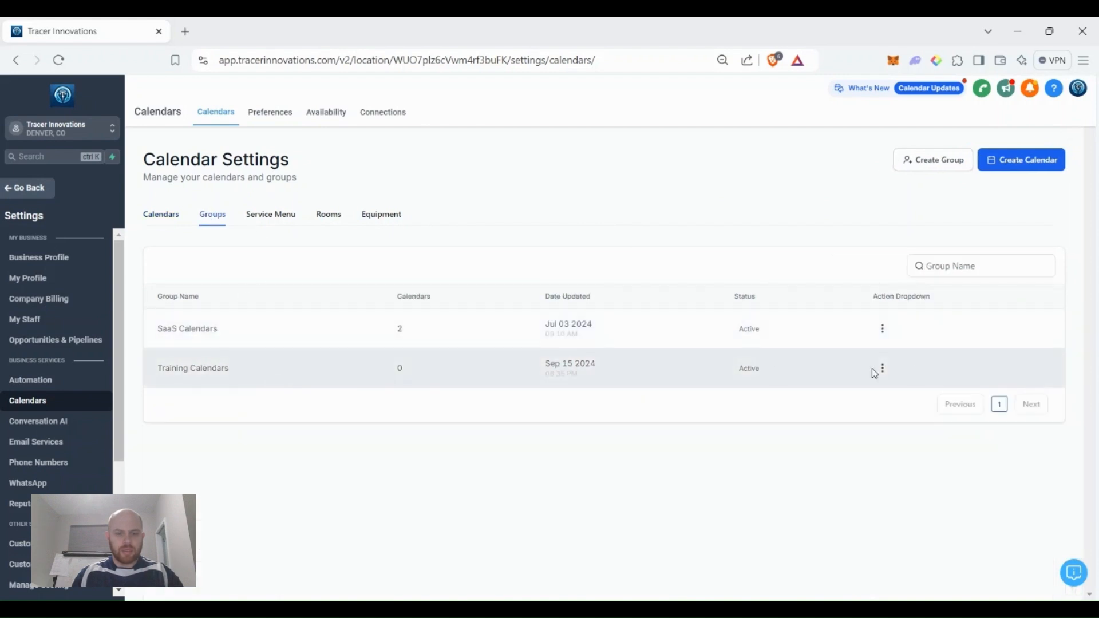
pyautogui.click(884, 370)
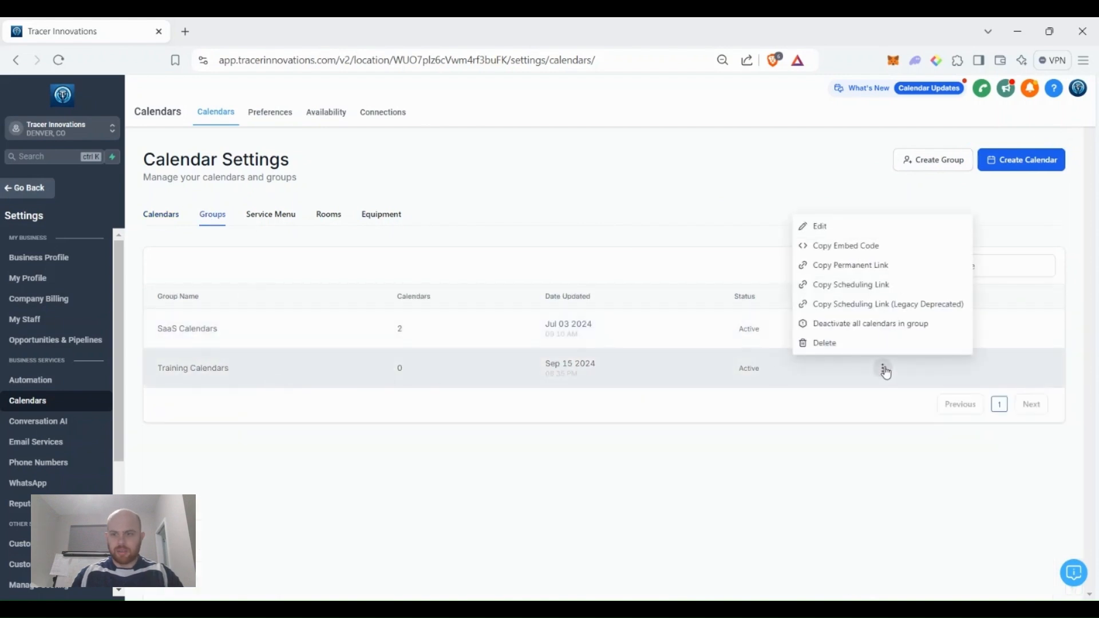
pyautogui.click(836, 370)
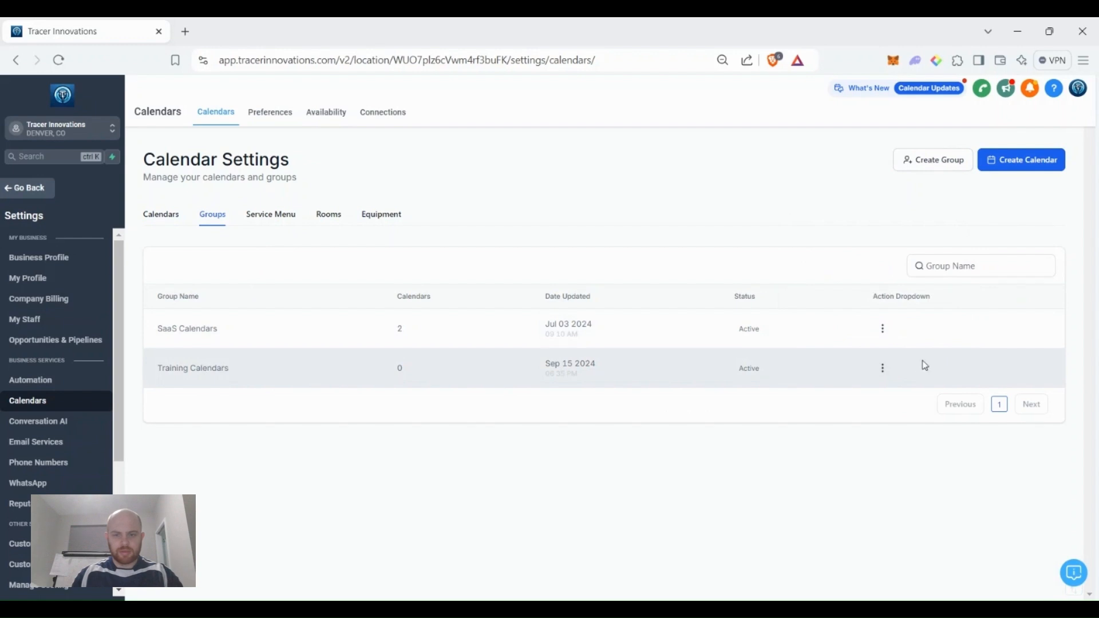
pyautogui.click(885, 367)
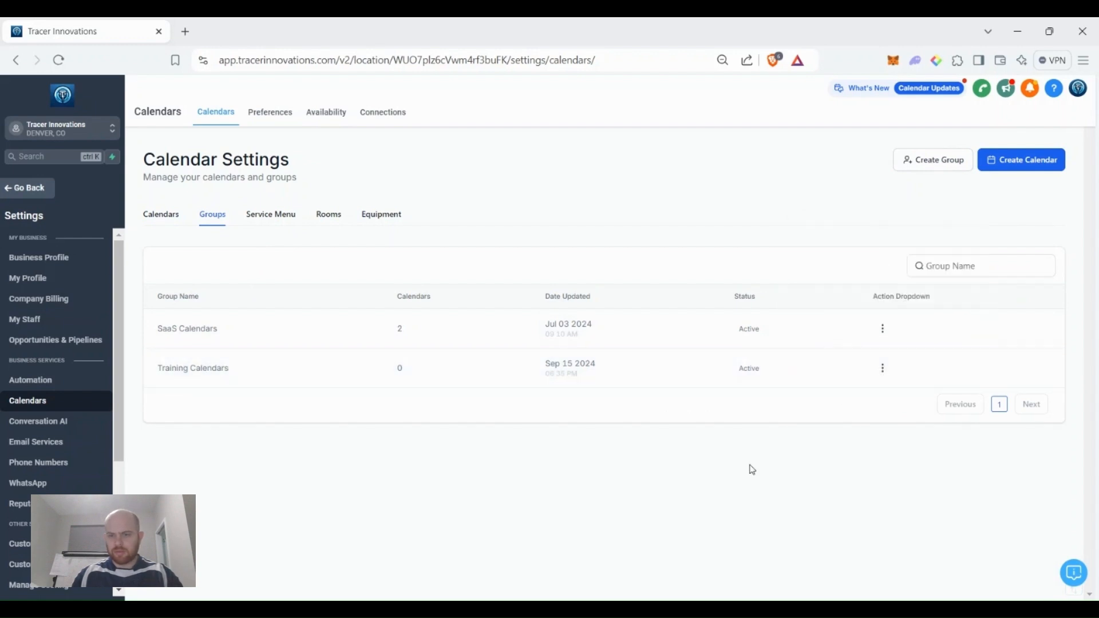
# Start a round-robin training consultation calendar and assign the trainer as its team member.
pyautogui.click(1038, 165)
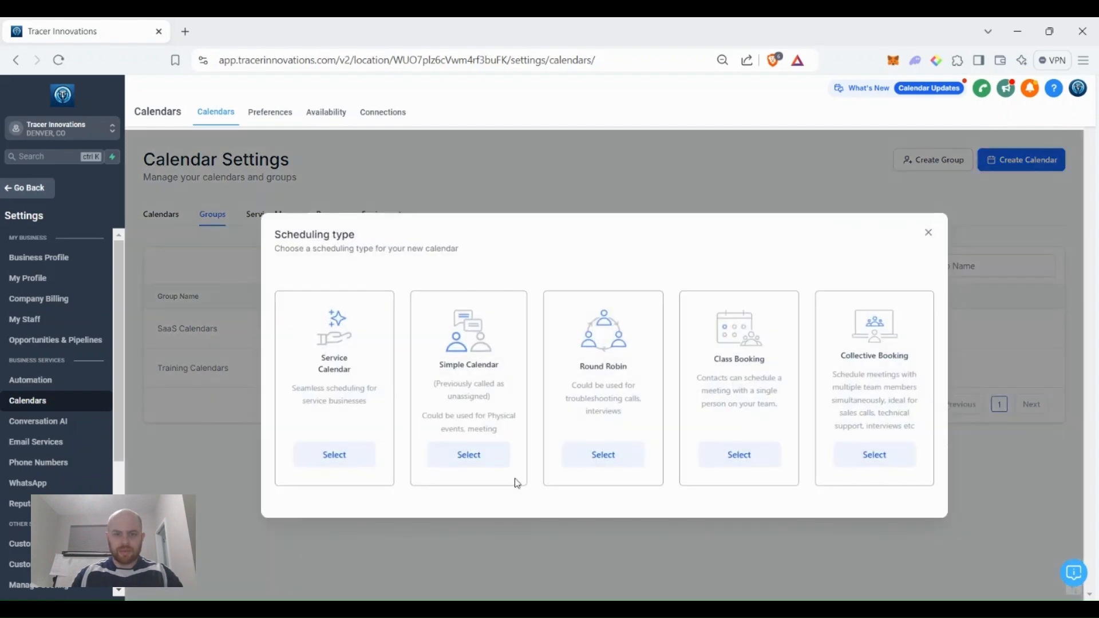
pyautogui.click(616, 458)
pyautogui.click(492, 194)
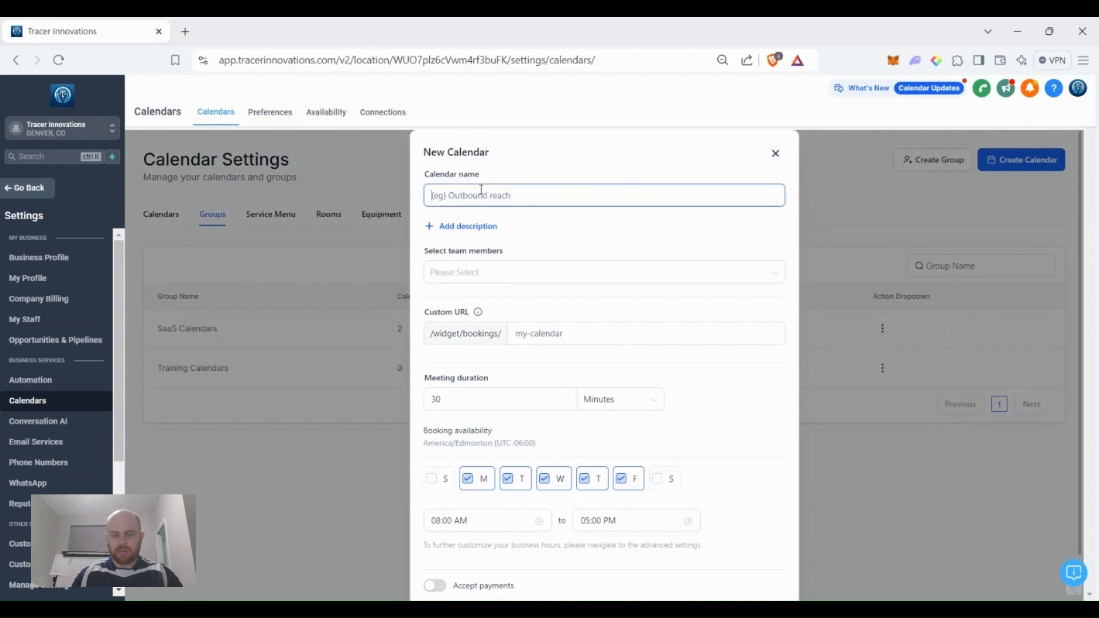
pyautogui.write('Training wi')
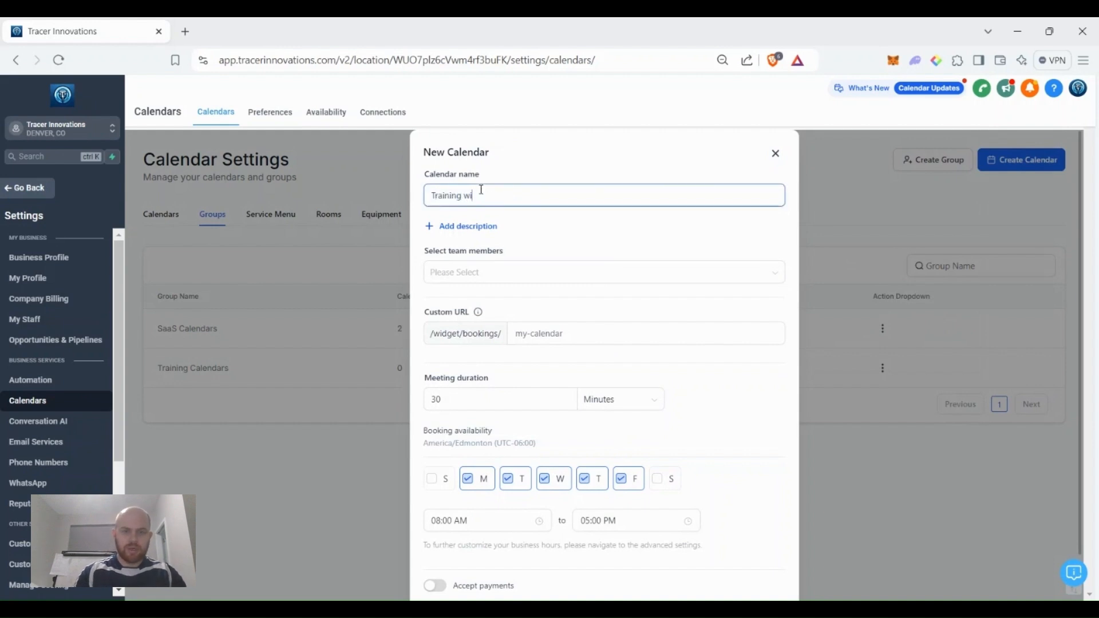
pyautogui.write('th Josh consultation')
pyautogui.click(581, 284)
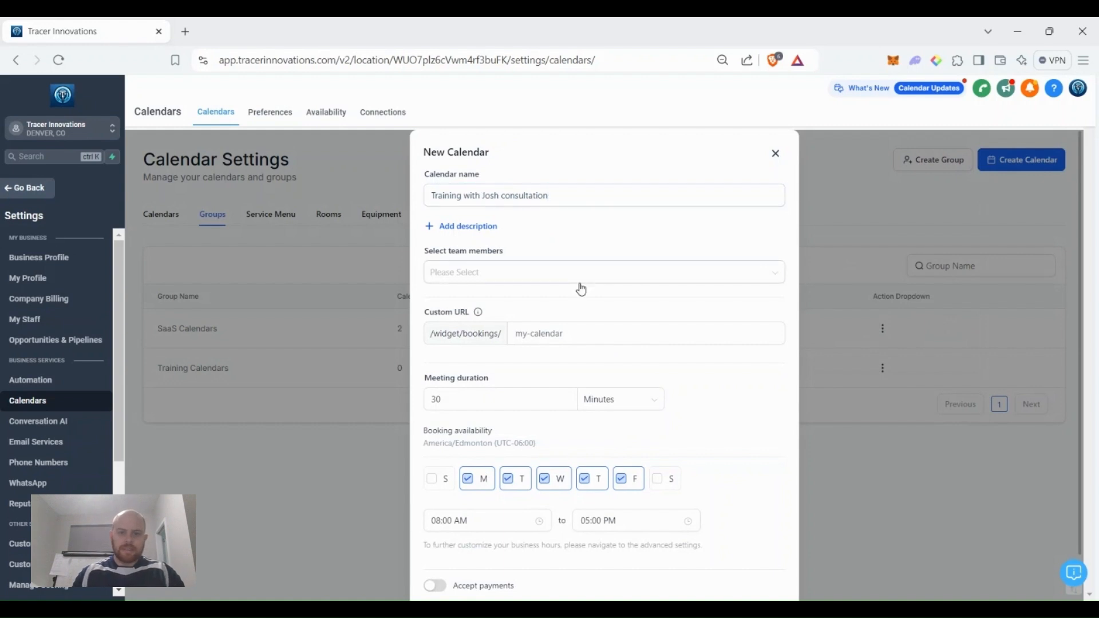
pyautogui.click(534, 297)
pyautogui.click(595, 235)
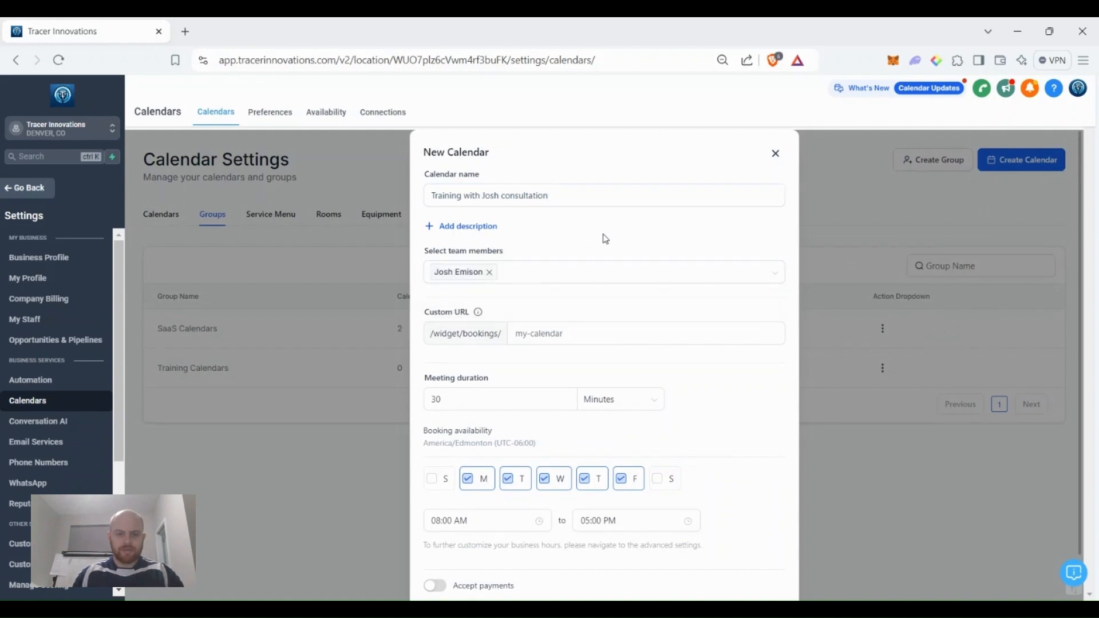
# Give the calendar a custom training booking URL slug and create it.
pyautogui.scroll(-1, 629, 297)
pyautogui.click(587, 277)
pyautogui.write('trainig')
pyautogui.press('BackSpace')
pyautogui.write('ng-')
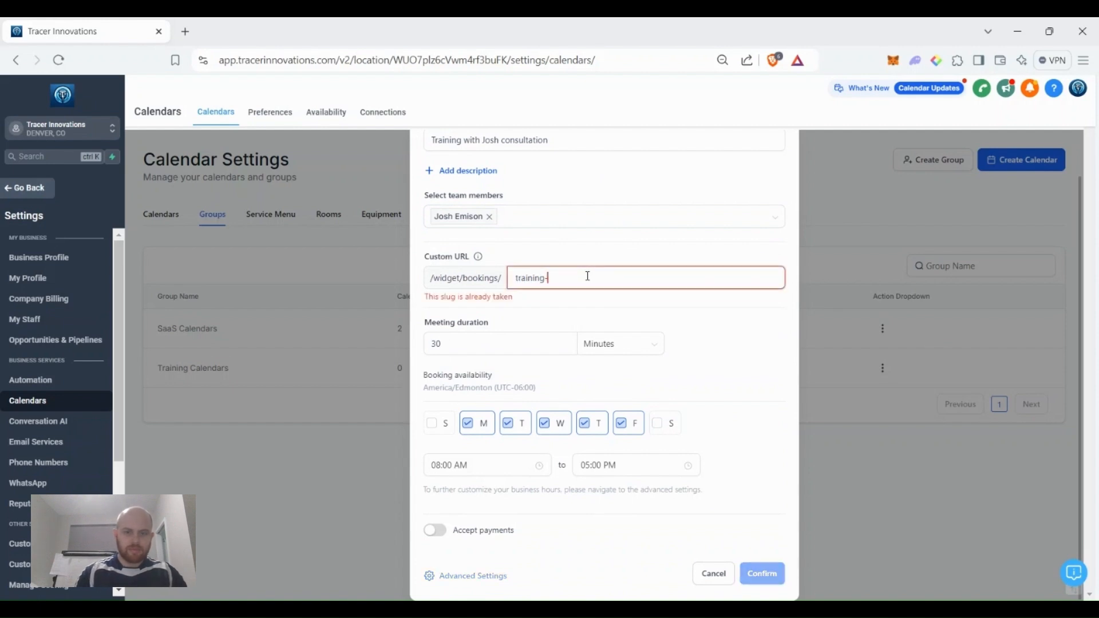
pyautogui.write('with-josh')
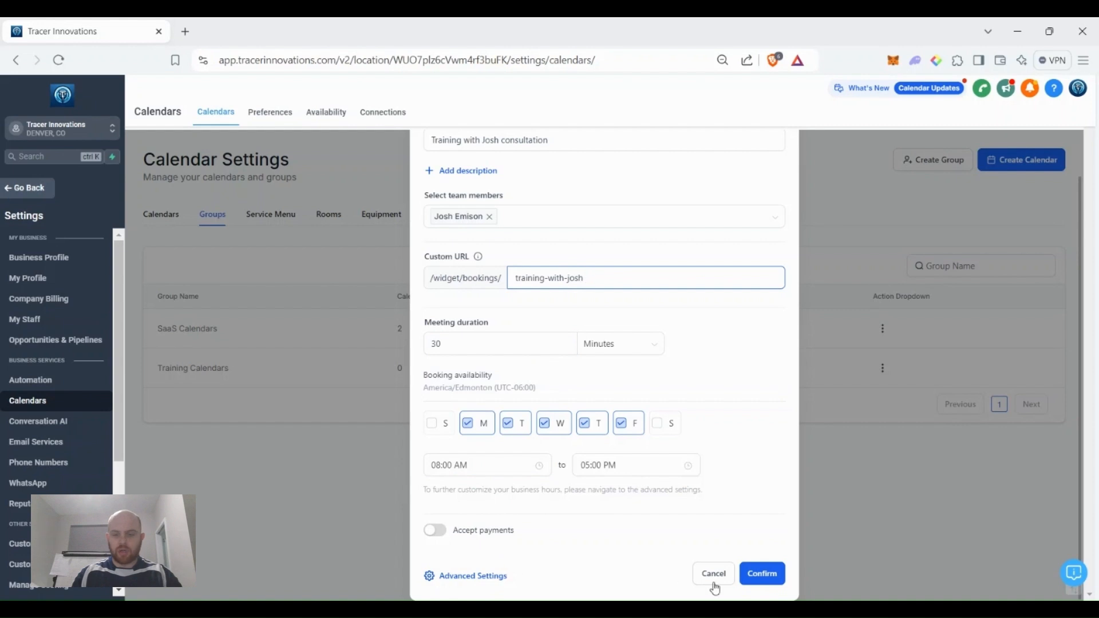
pyautogui.click(761, 579)
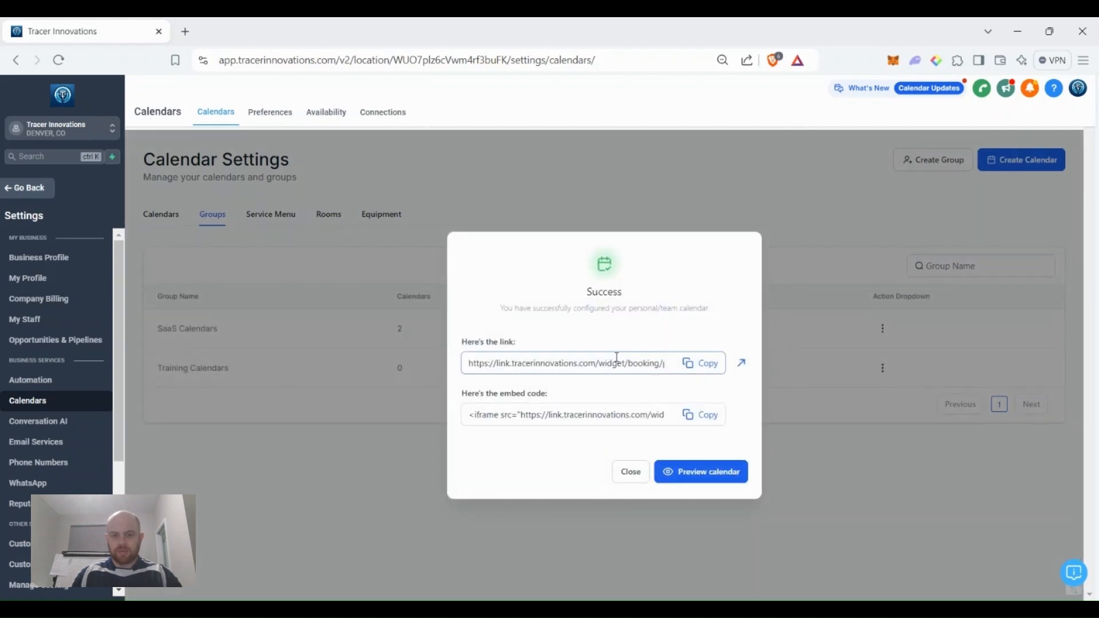
pyautogui.click(630, 472)
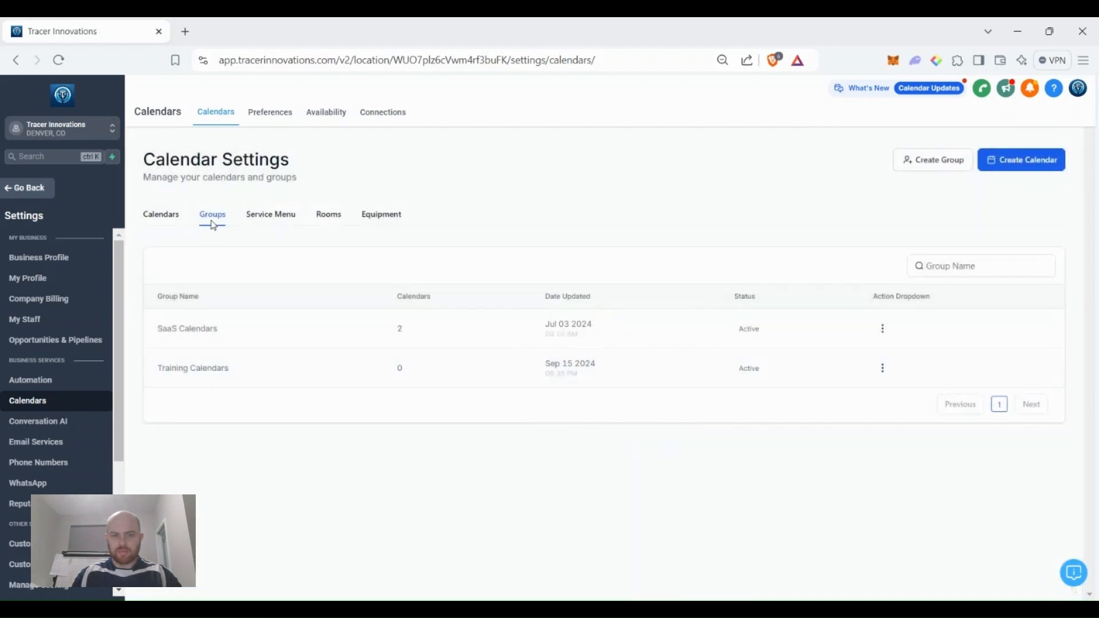
# Move the consultation calendar into Training Calendars, accepting the legacy-link warning, then go back.
pyautogui.click(158, 225)
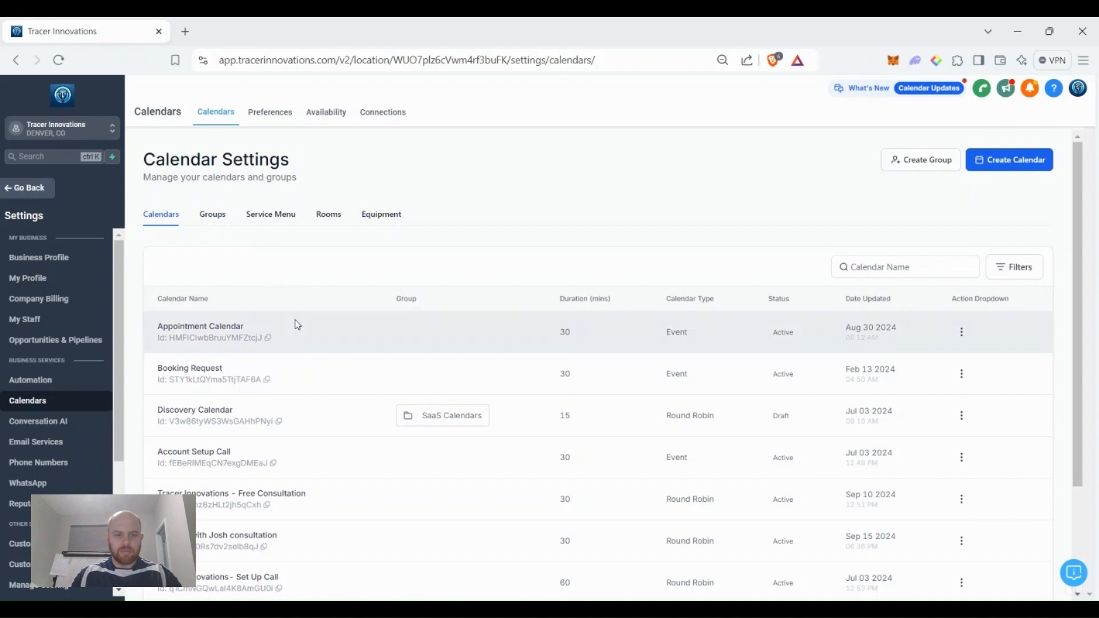
pyautogui.scroll(-3, 295, 403)
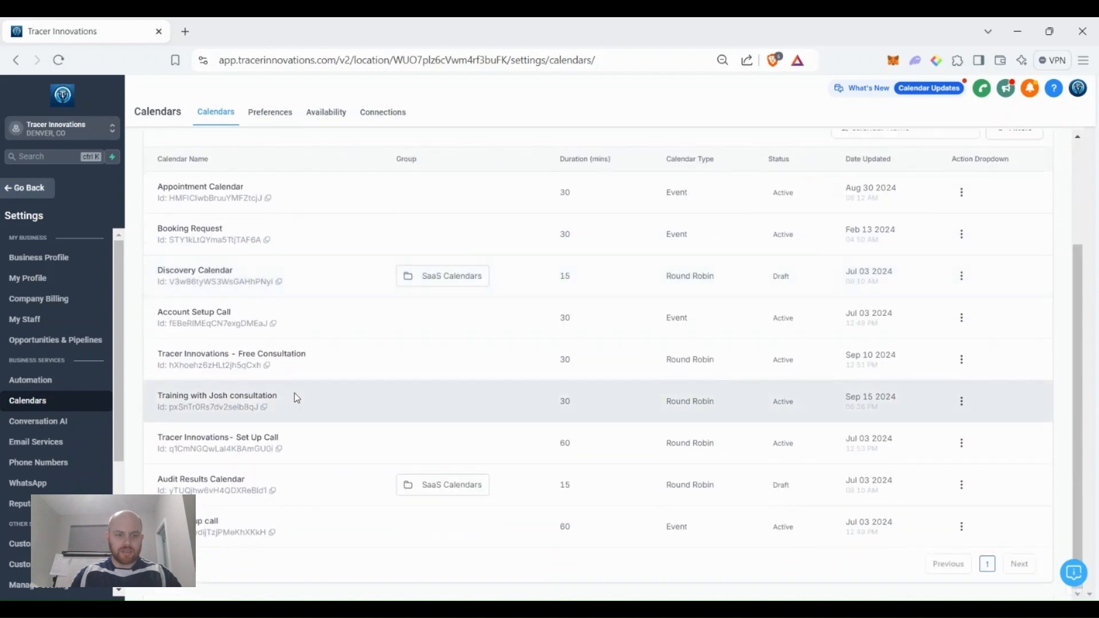
pyautogui.click(962, 402)
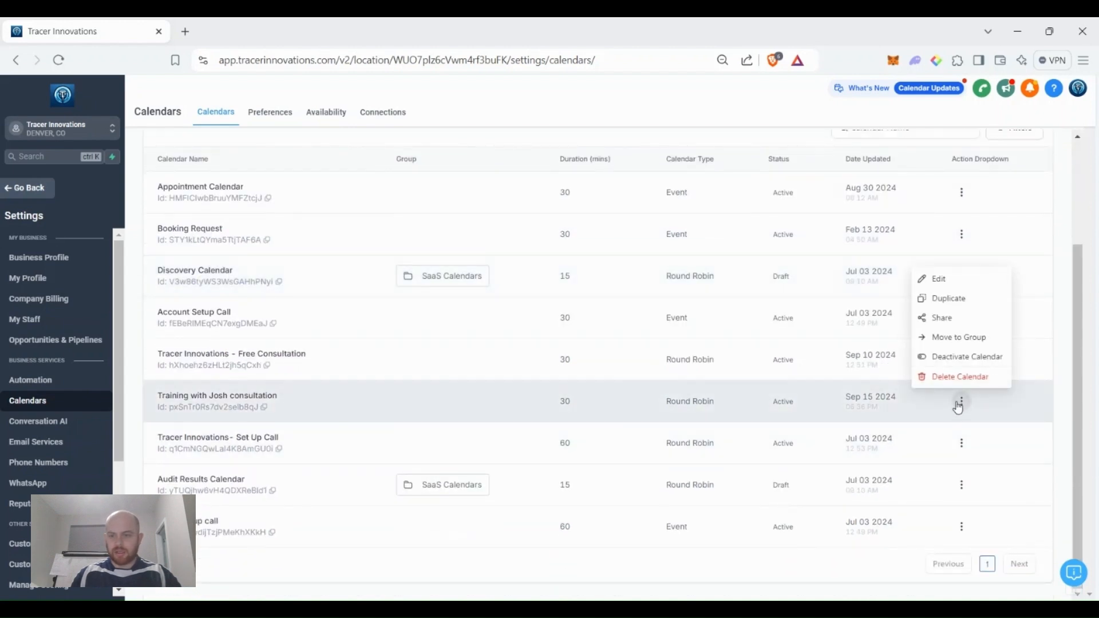
pyautogui.click(953, 338)
pyautogui.click(606, 365)
pyautogui.click(544, 424)
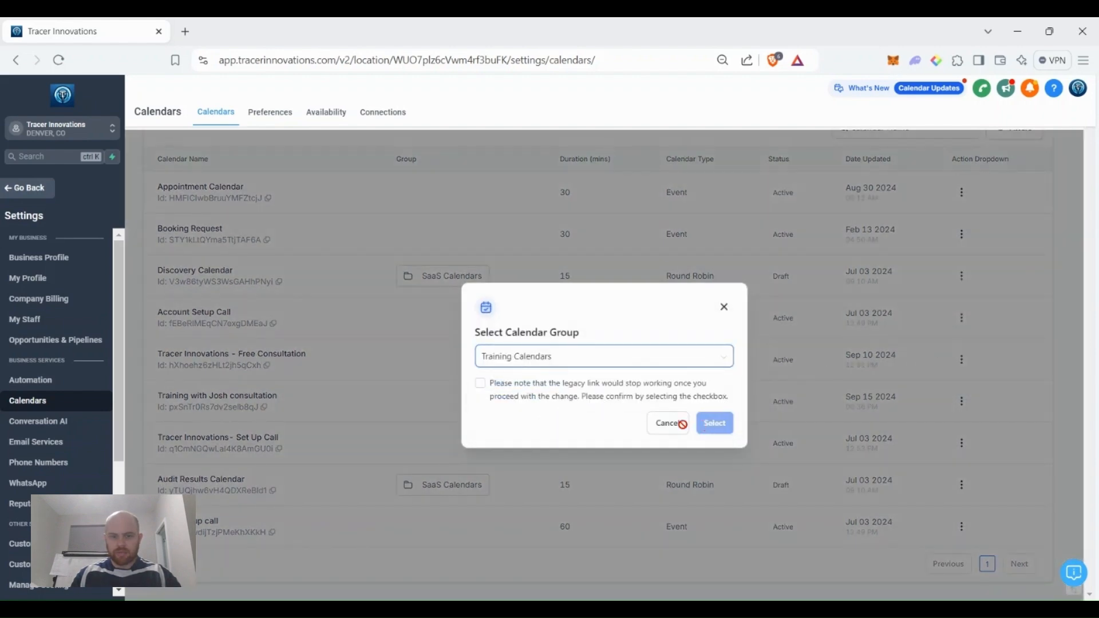
pyautogui.click(543, 399)
pyautogui.click(709, 423)
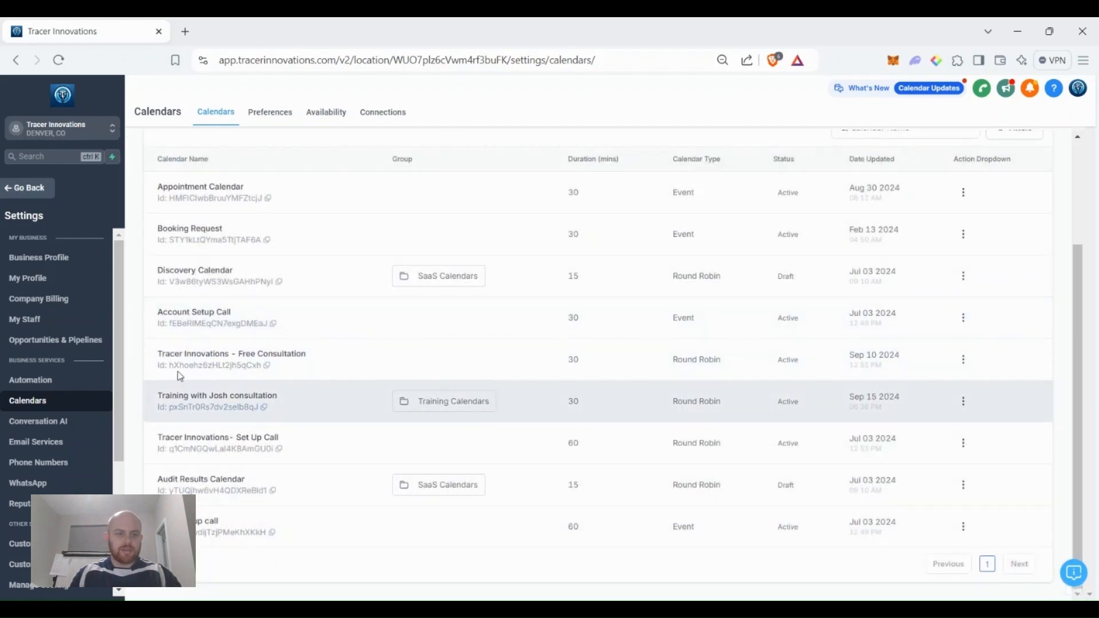
pyautogui.click(29, 191)
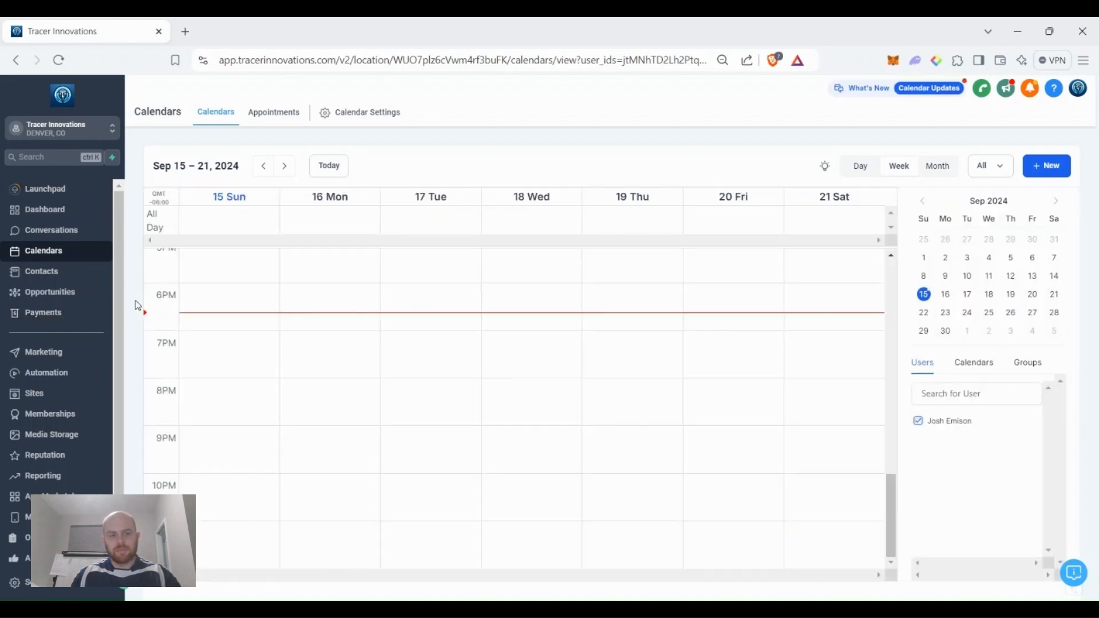
# Open a blank Create Product form from Payments > Products.
pyautogui.click(74, 311)
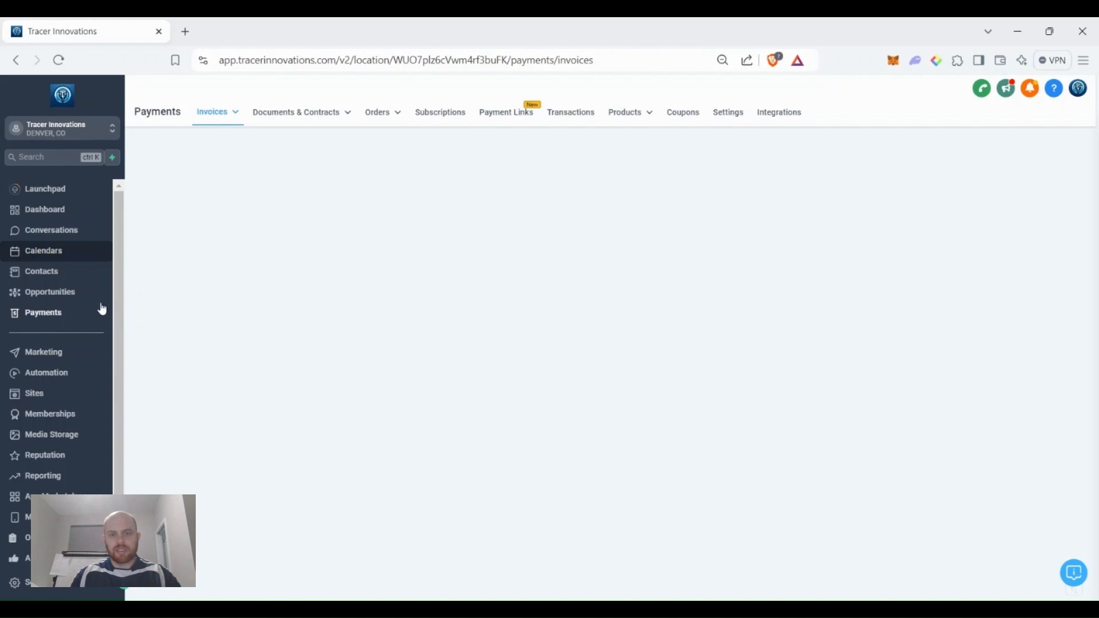
pyautogui.click(632, 112)
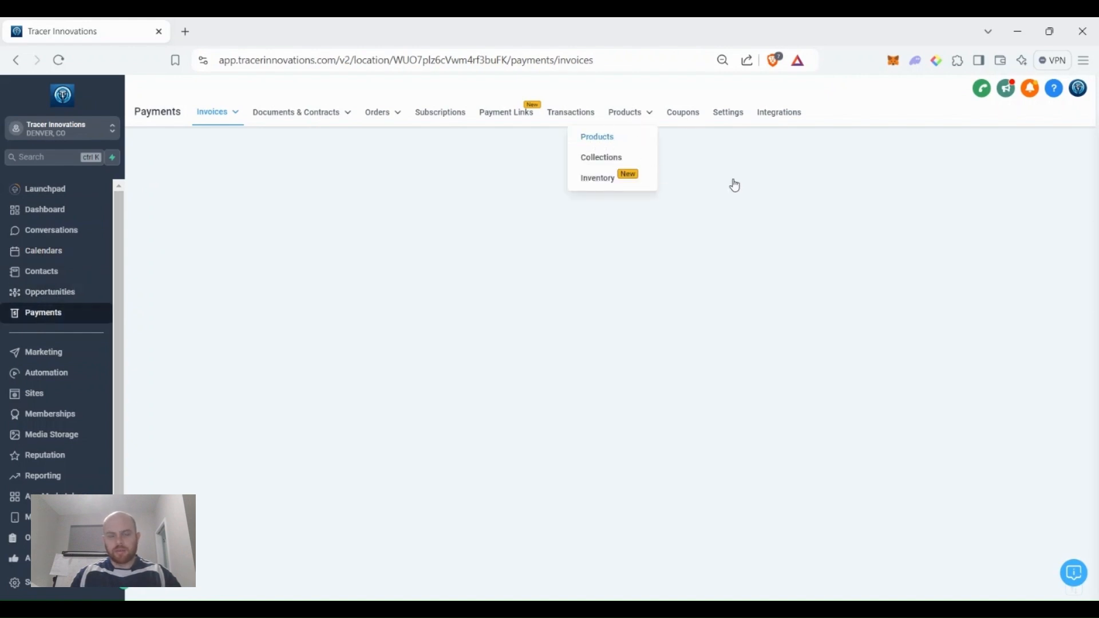
pyautogui.click(682, 210)
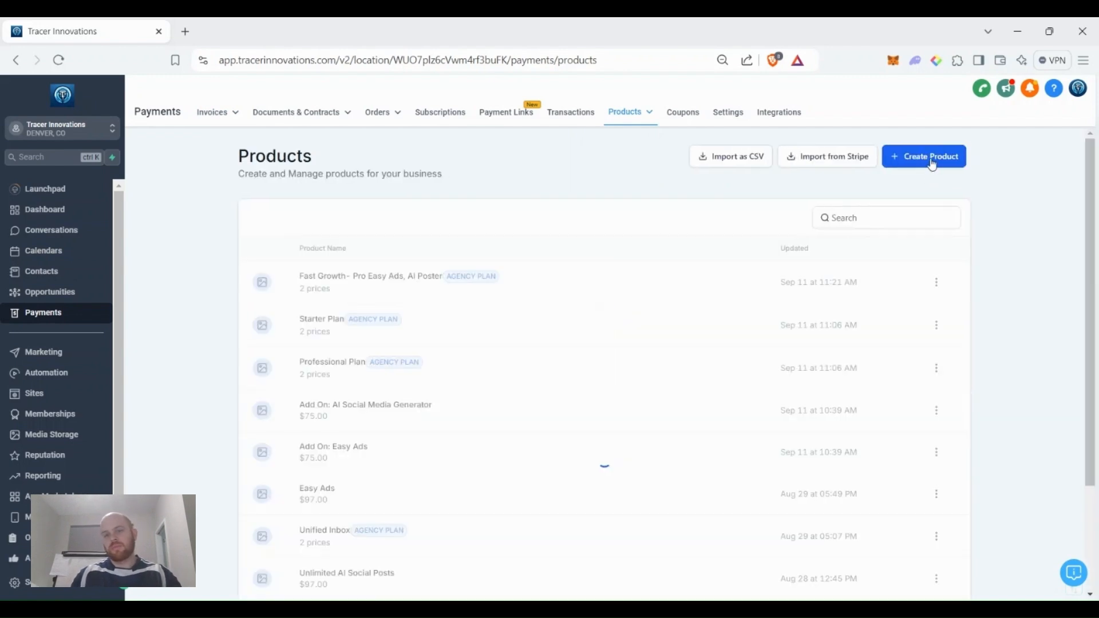
pyautogui.click(932, 164)
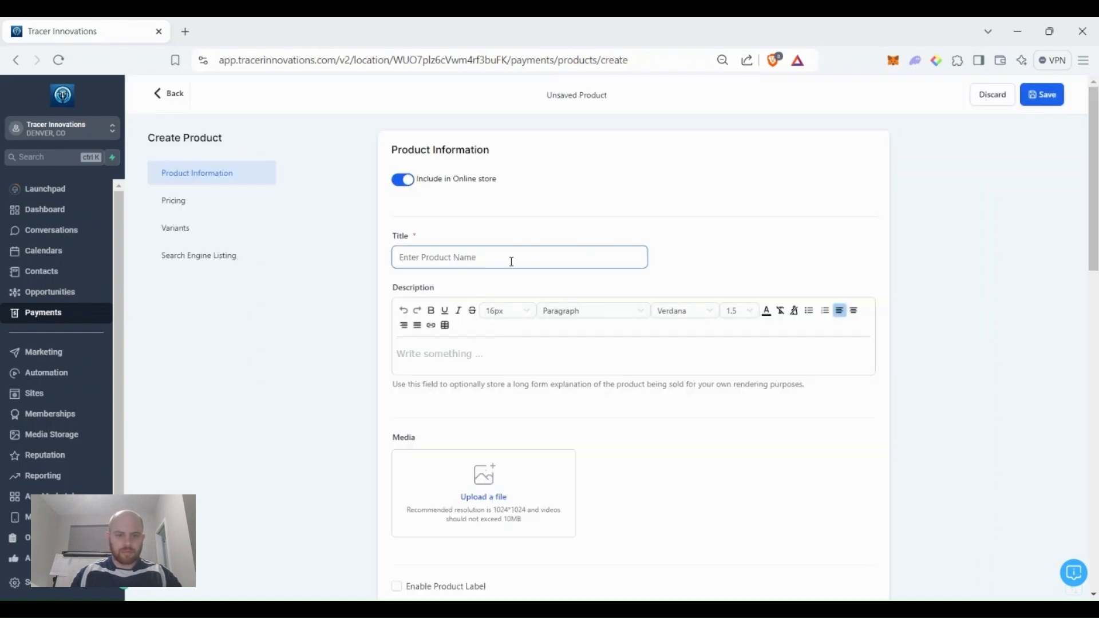
# Start '3 Month training', kept out of the online store, described 'train for 3 months once'.
pyautogui.click(403, 181)
pyautogui.click(445, 258)
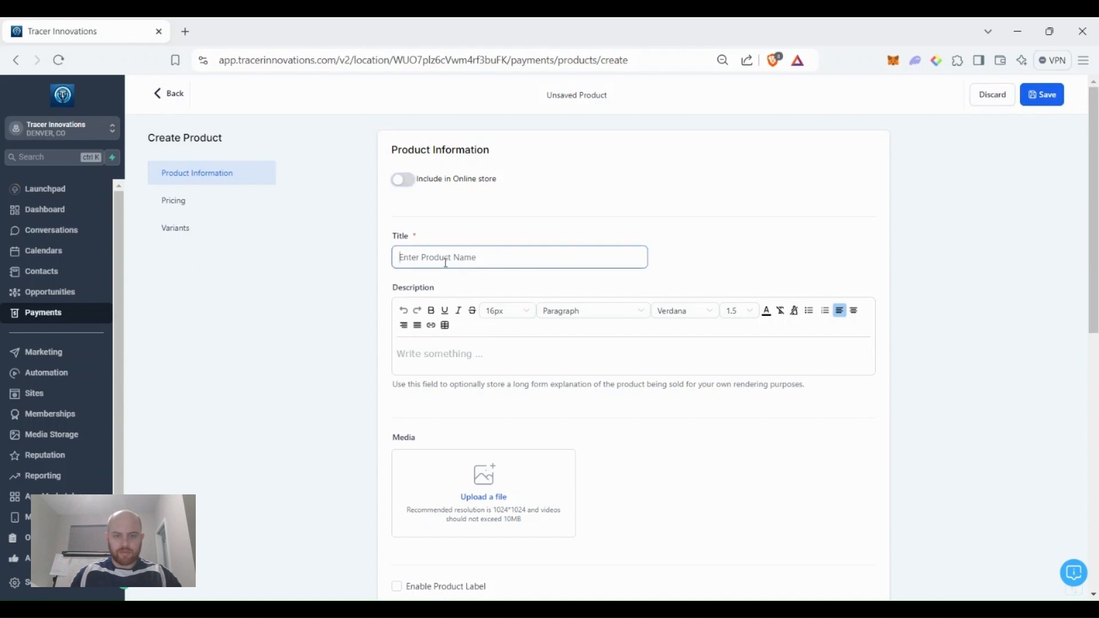
pyautogui.write('3 Month training')
pyautogui.click(484, 355)
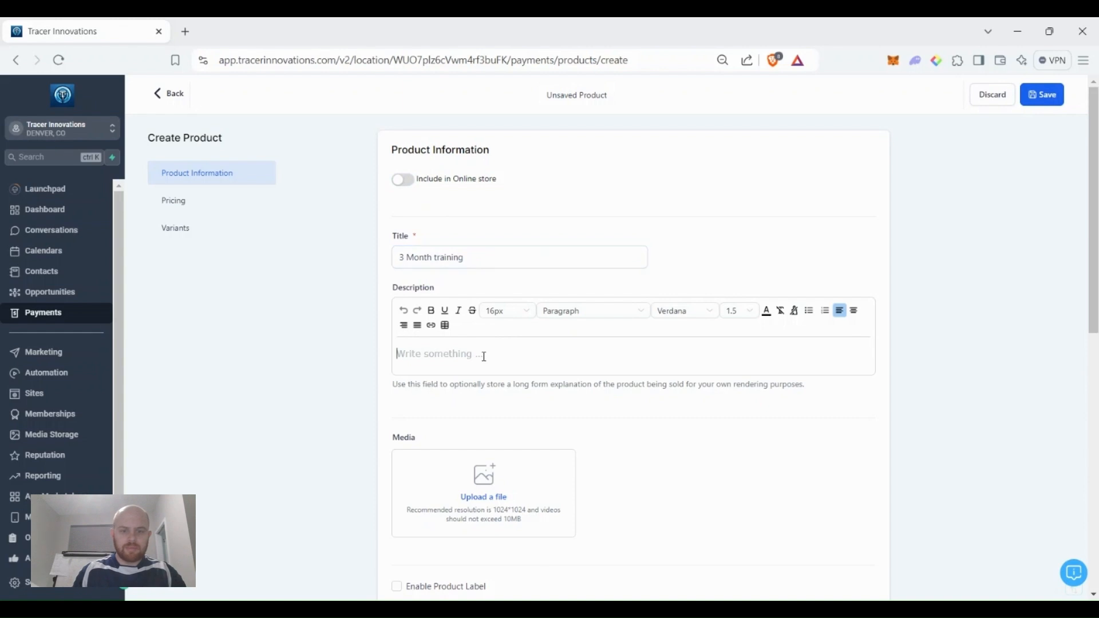
pyautogui.write('train for ')
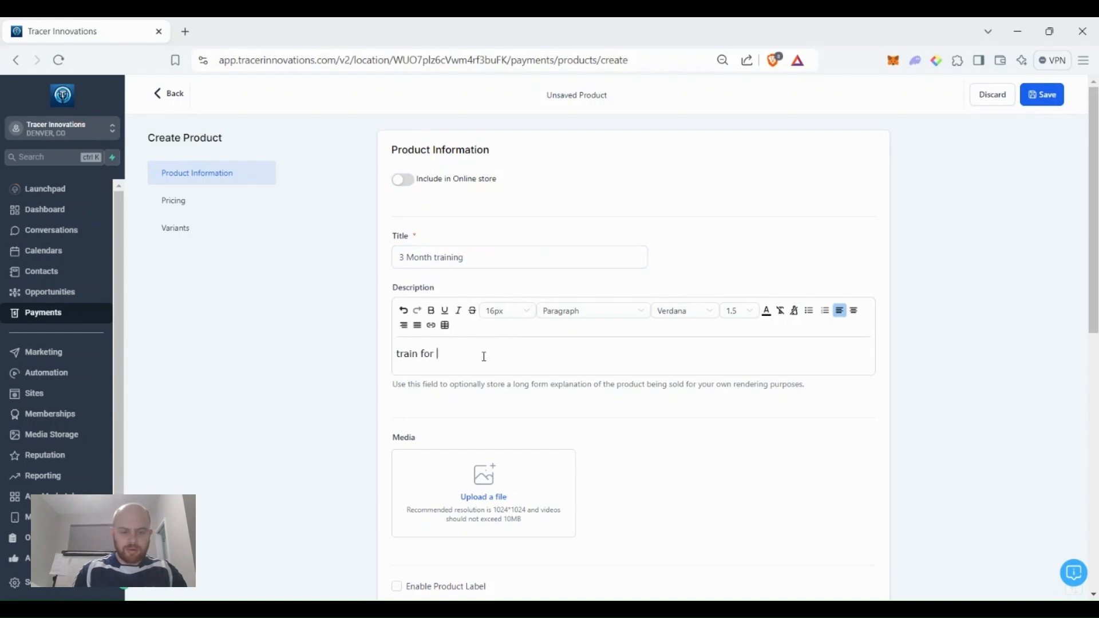
pyautogui.write('3 months once a week for $2400')
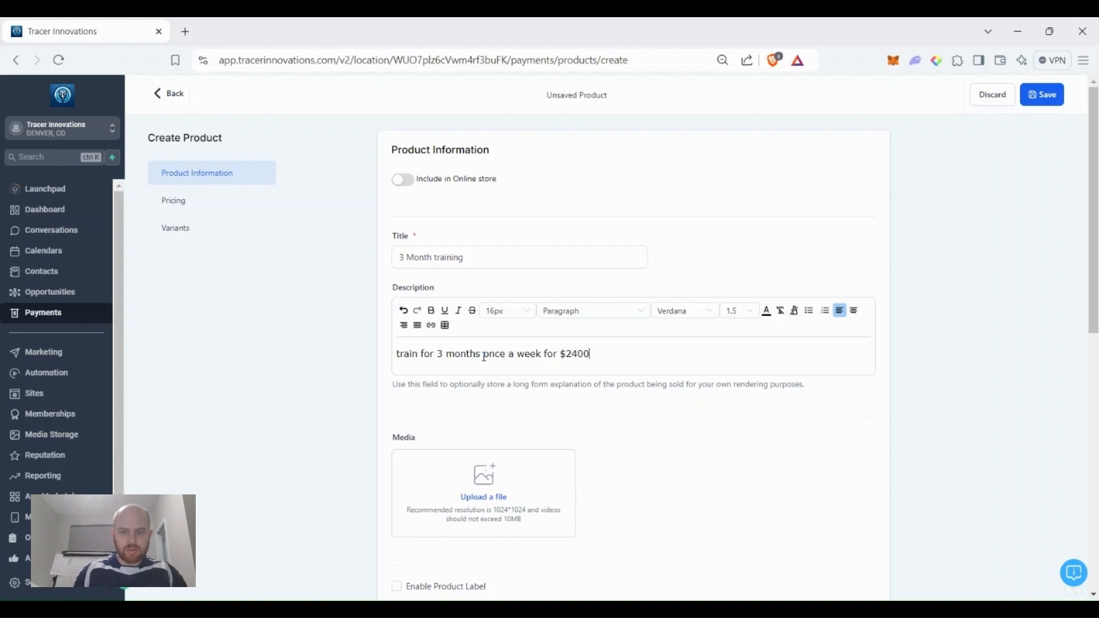
# Price it at a one-time 2400.00 and save the product.
pyautogui.scroll(-6, 738, 382)
pyautogui.scroll(-3, 674, 380)
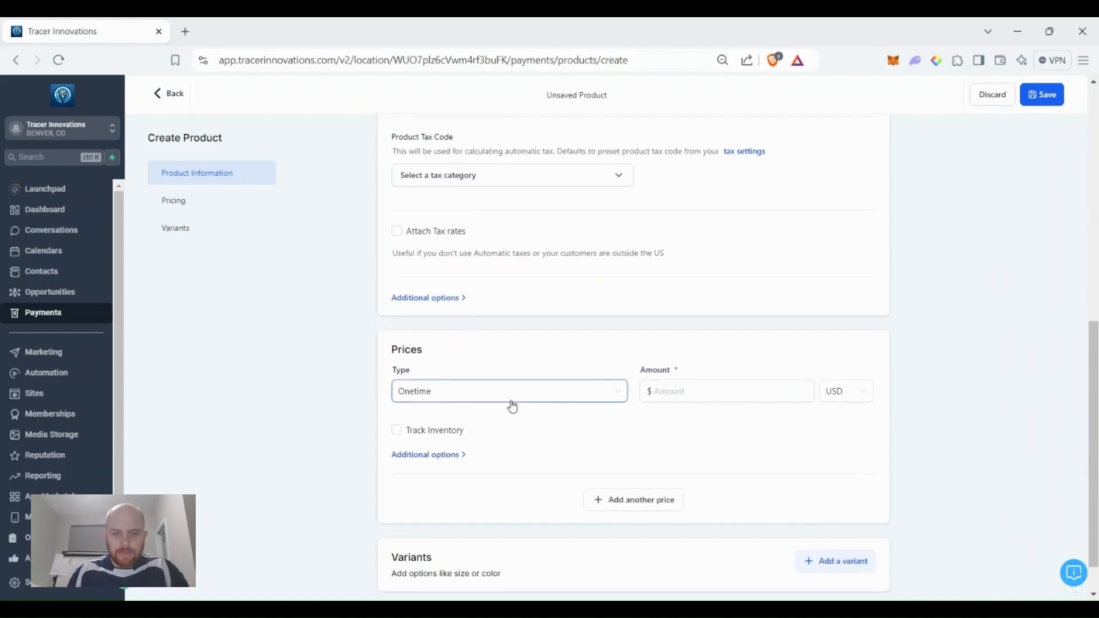
pyautogui.click(726, 389)
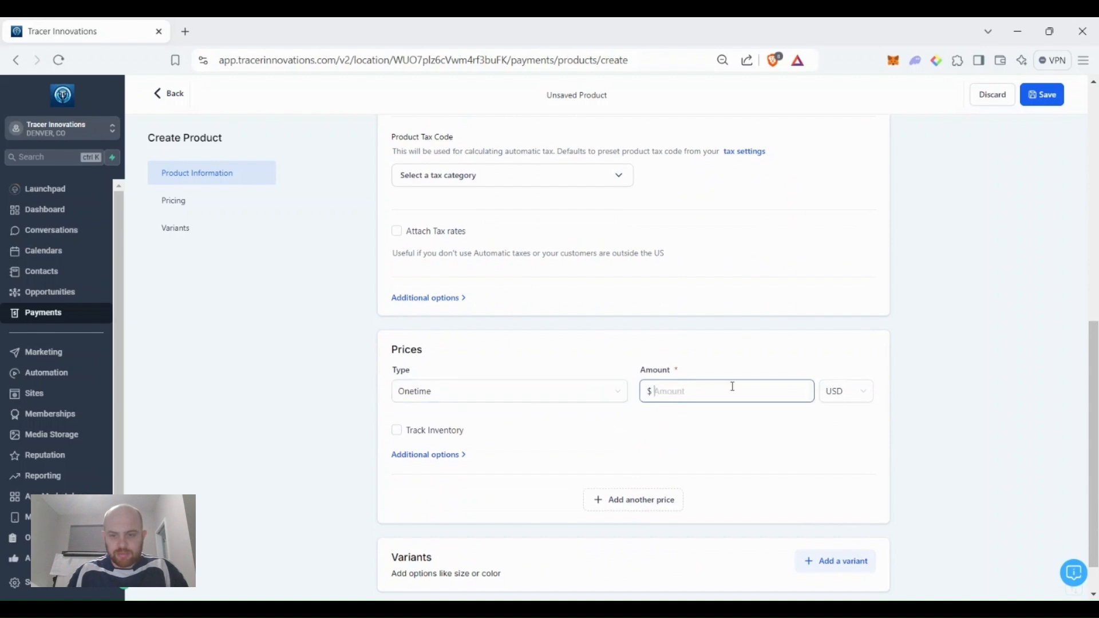
pyautogui.write('2400.00')
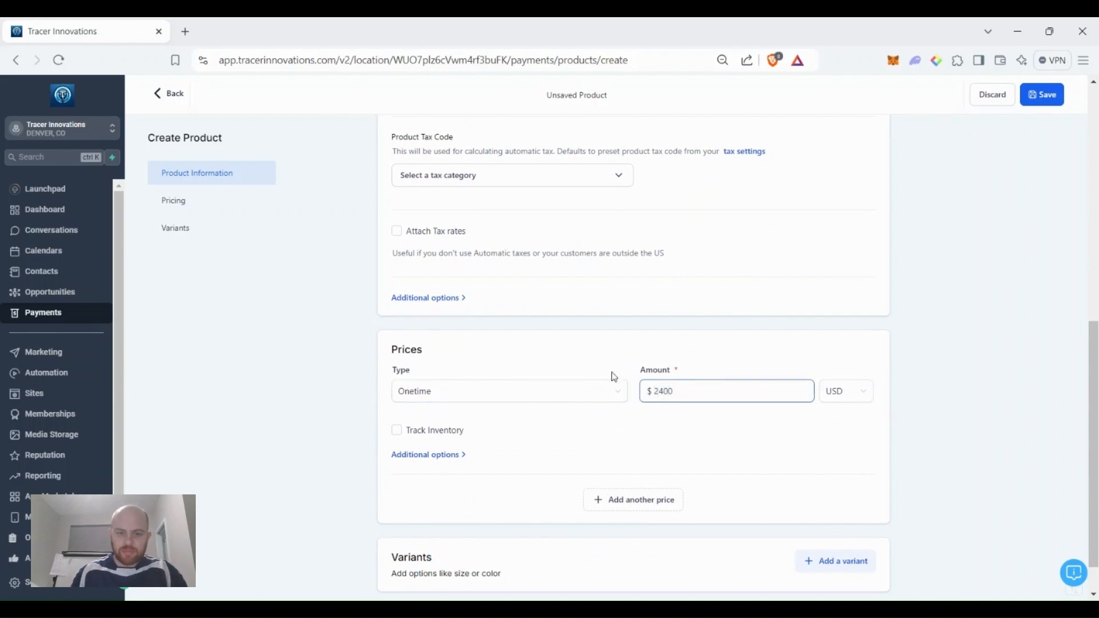
pyautogui.click(524, 400)
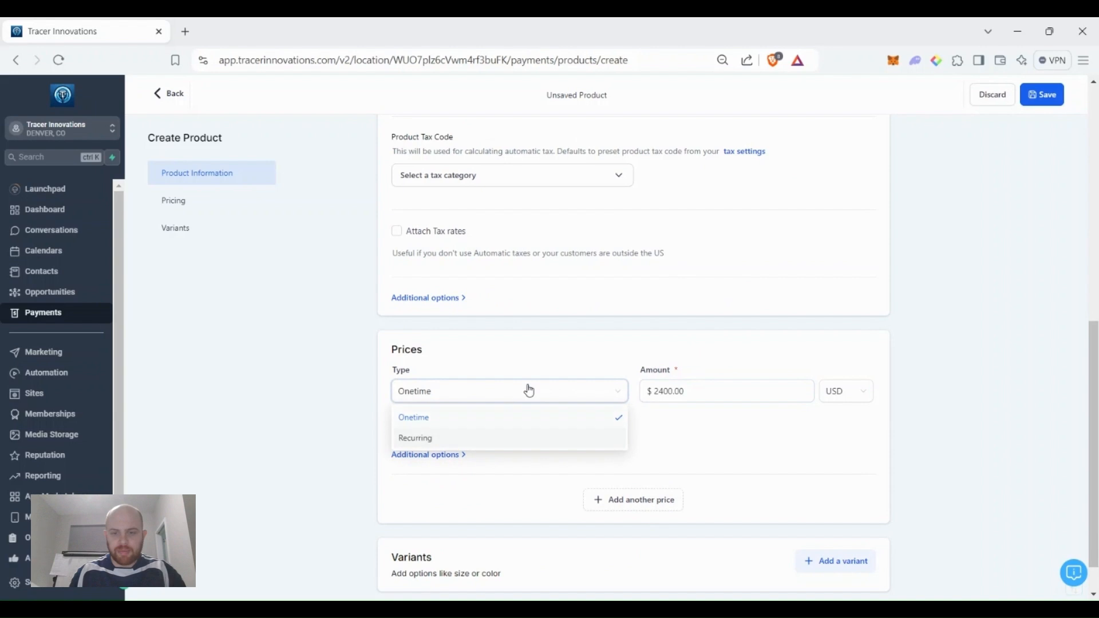
pyautogui.click(565, 346)
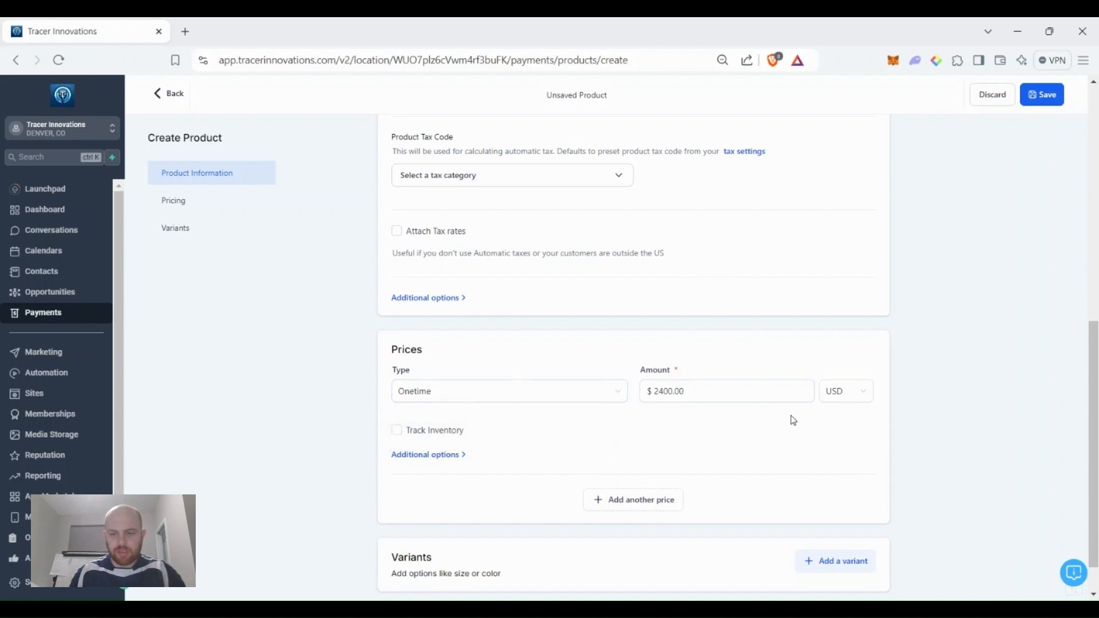
pyautogui.scroll(-1, 730, 432)
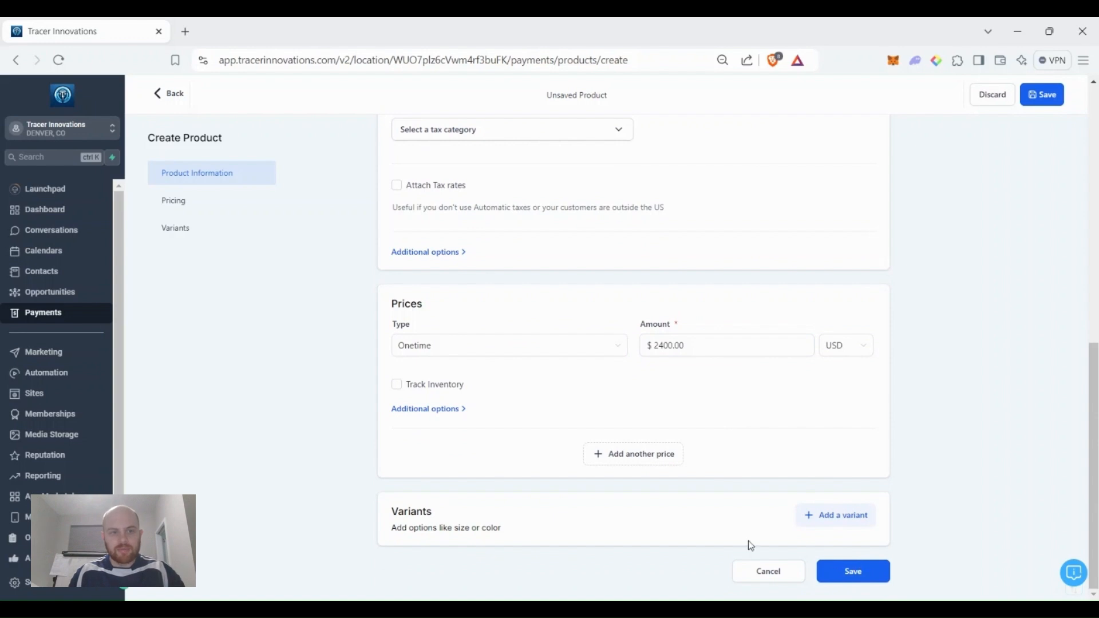
pyautogui.click(868, 581)
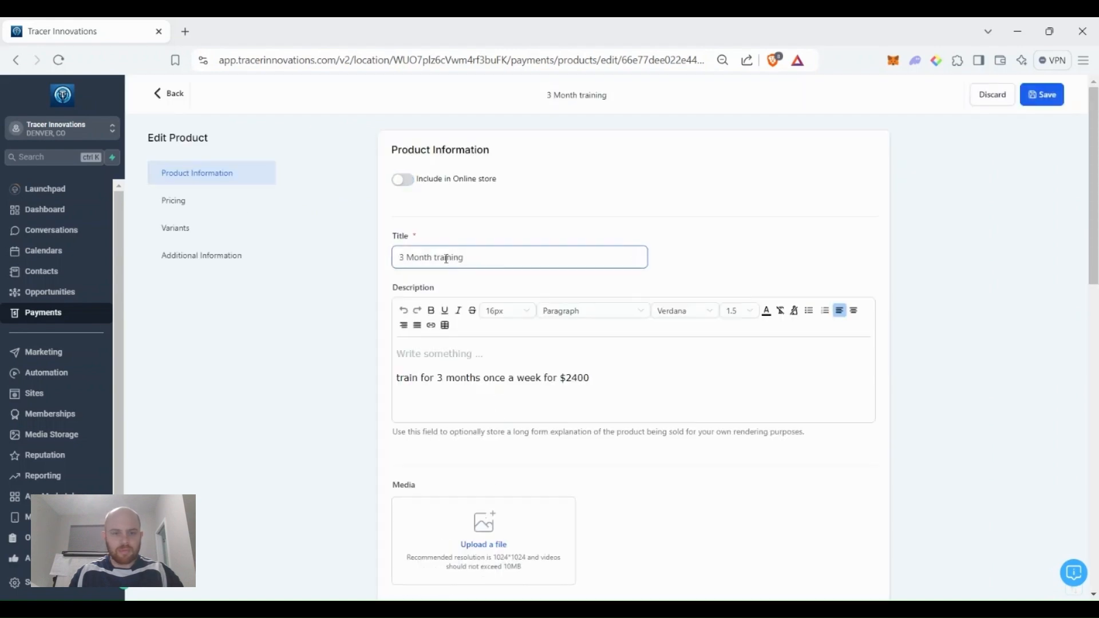
# Retitle it '3 Month training- Pay up front', add 'Paid all up front.', save, and return to Products.
pyautogui.click(436, 354)
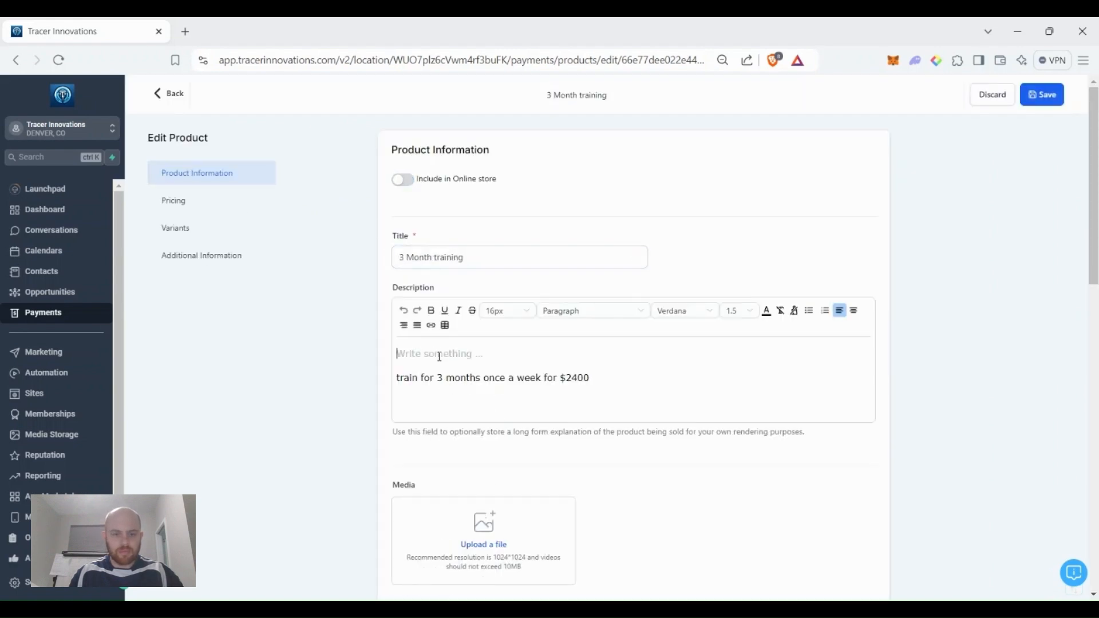
pyautogui.write('Paid all up front.')
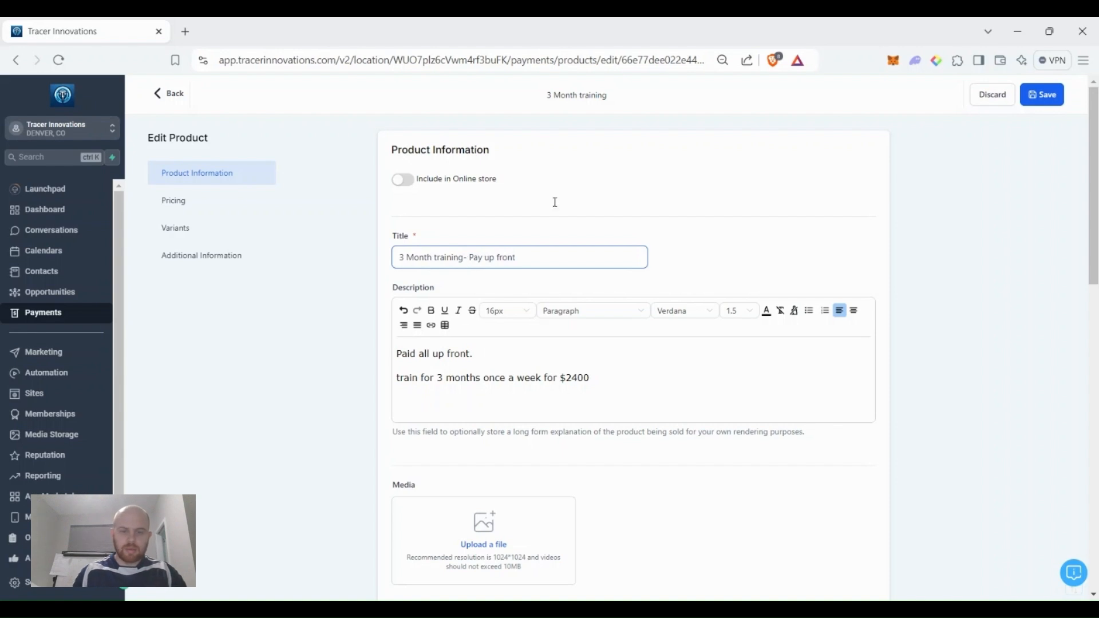
pyautogui.click(1045, 95)
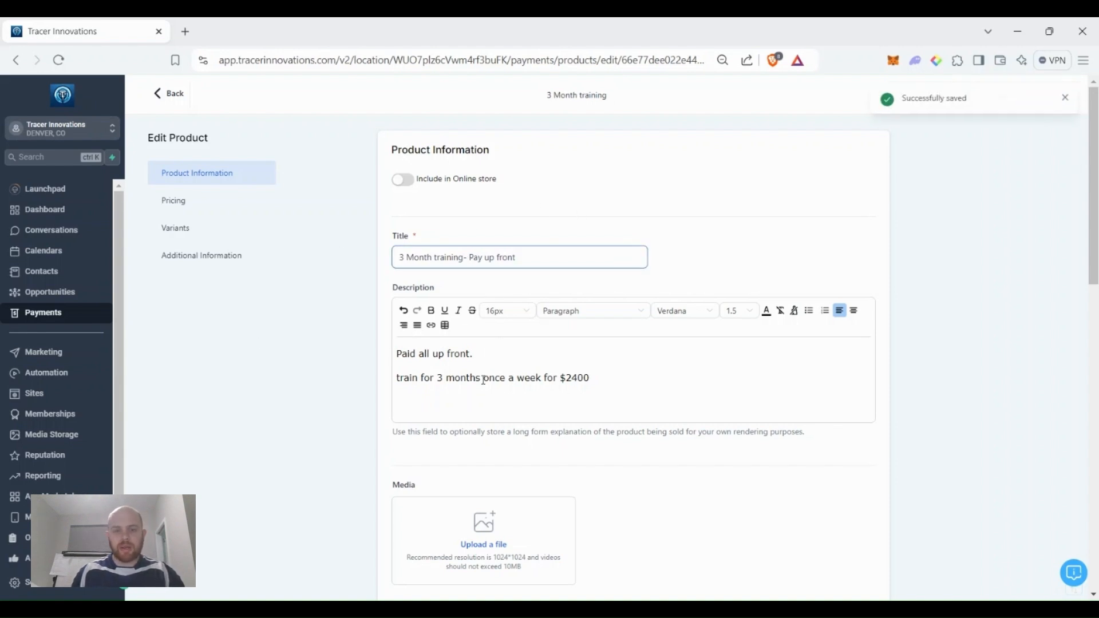
pyautogui.click(164, 97)
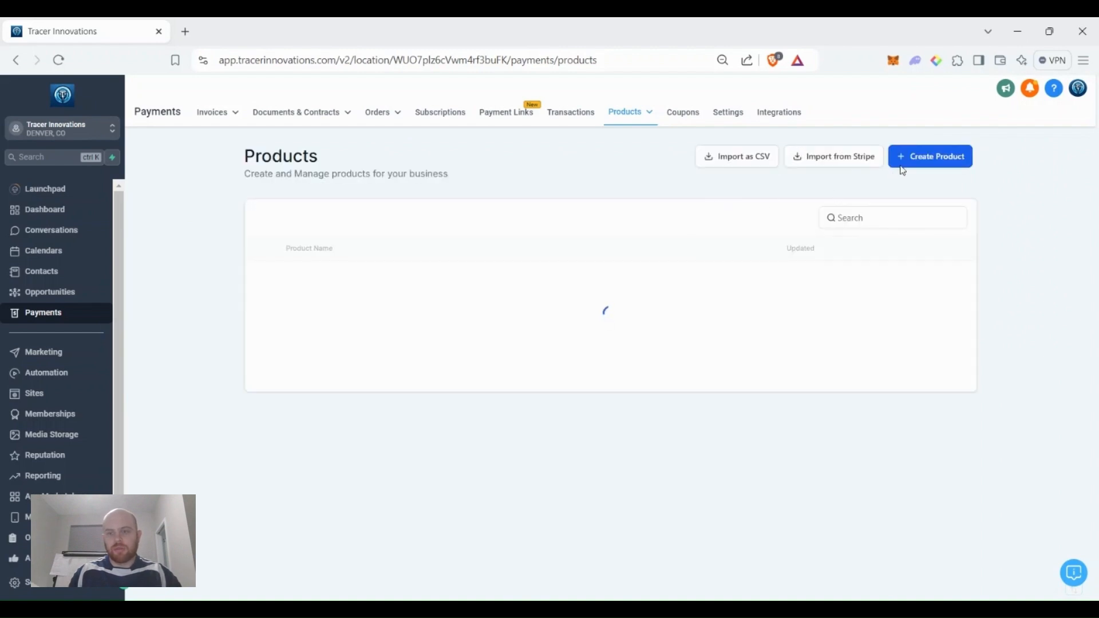
# Start an out-of-store product '3 Months of Training- Monthly Payments' described as pay $1000/month.
pyautogui.click(920, 157)
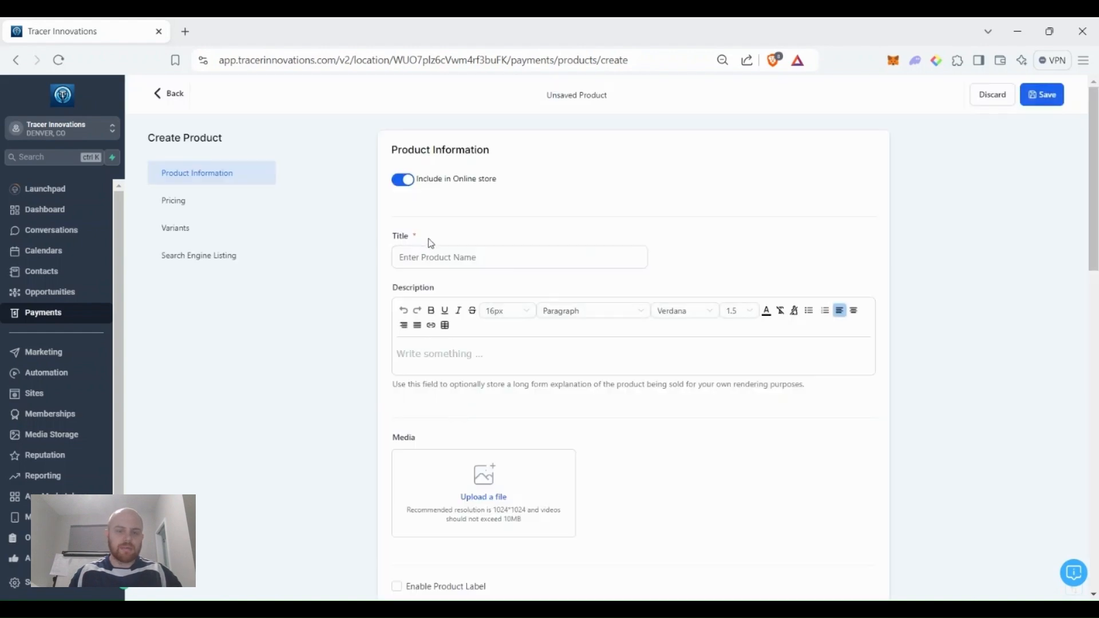
pyautogui.click(455, 262)
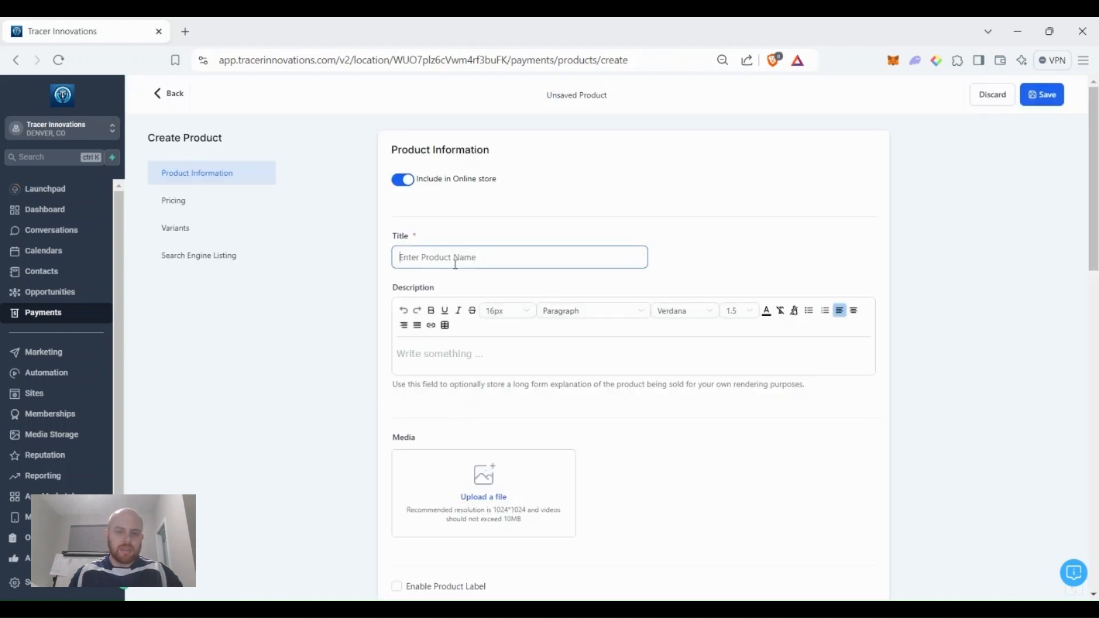
pyautogui.click(404, 180)
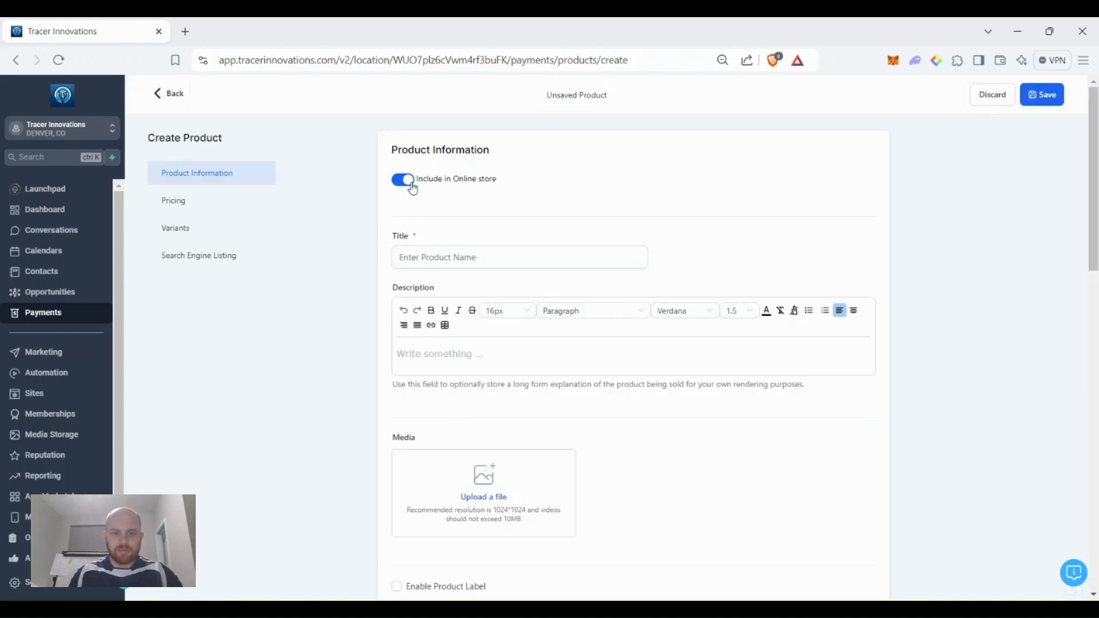
pyautogui.click(429, 251)
pyautogui.write('Tra')
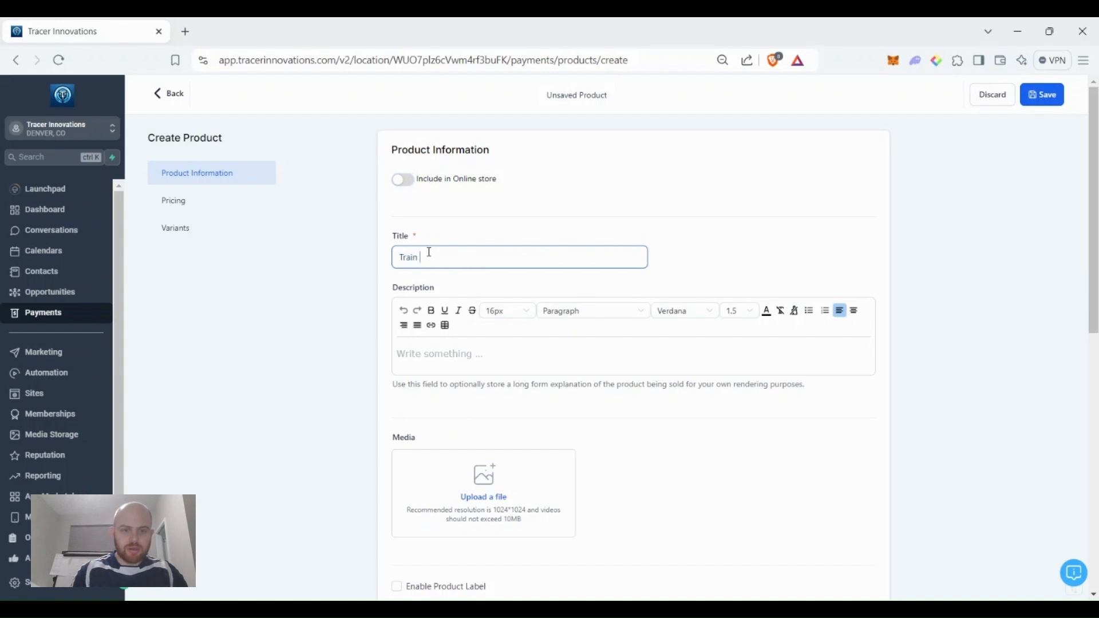
pyautogui.write('in')
pyautogui.press('BackSpace')
pyautogui.press('BackSpace')
pyautogui.press('BackSpace')
pyautogui.press('BackSpace')
pyautogui.press('BackSpace')
pyautogui.write('3 Months of')
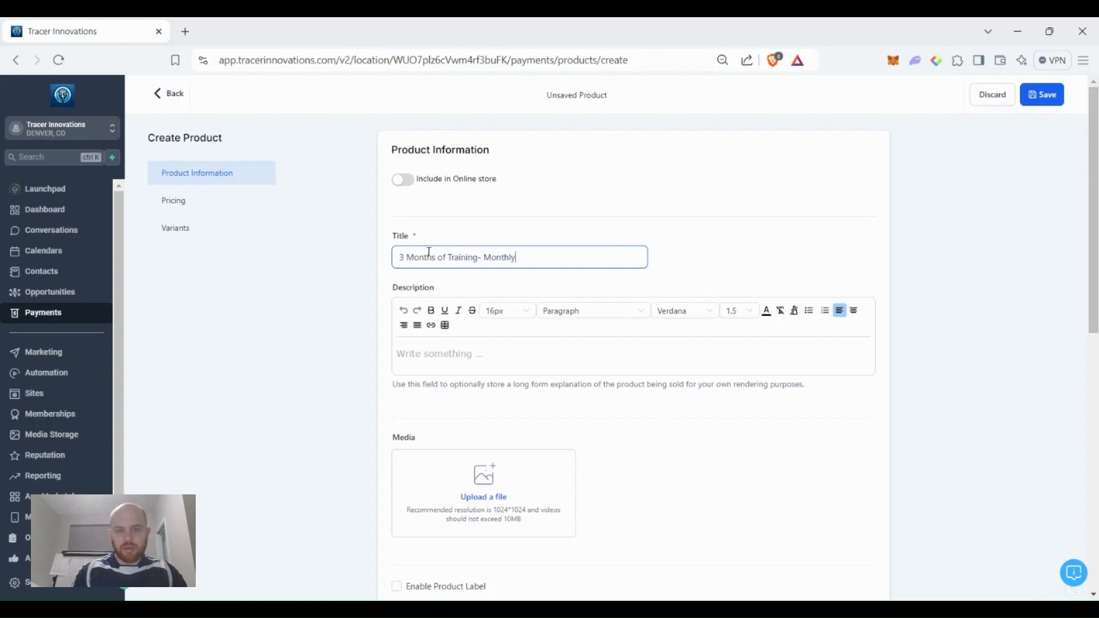
pyautogui.write('ment')
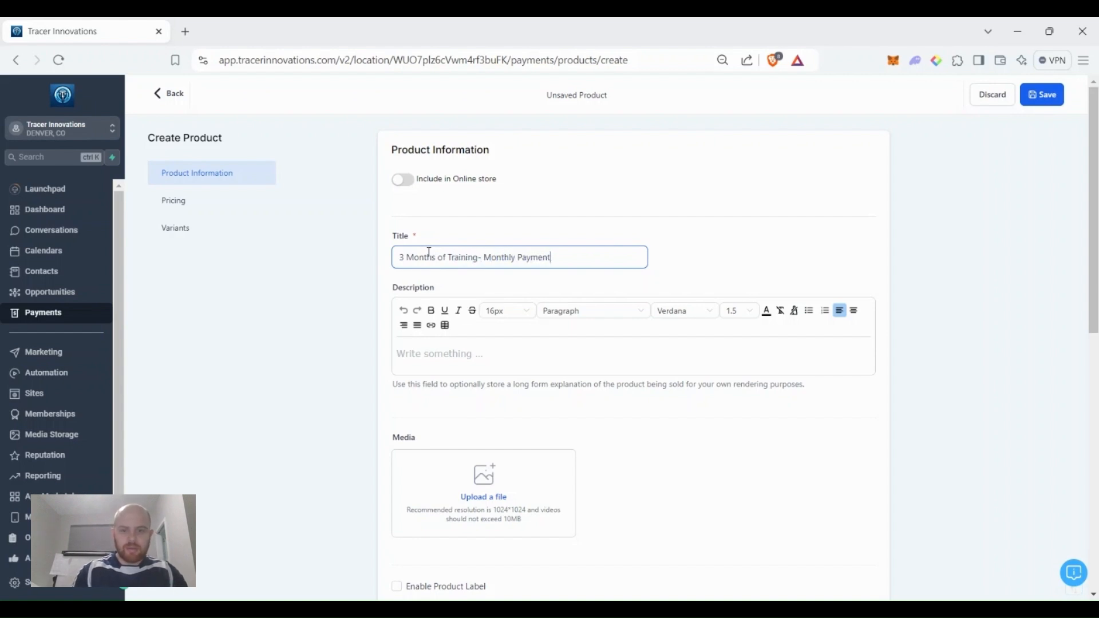
pyautogui.write('Pay monthly at')
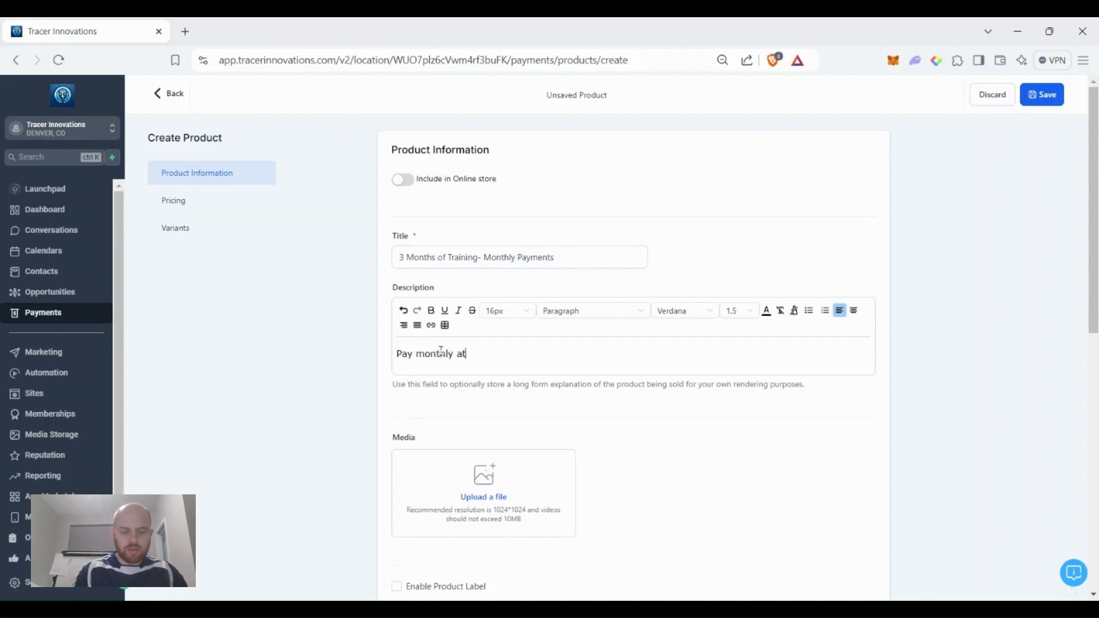
pyautogui.write(' $1000/month for a total of $3000')
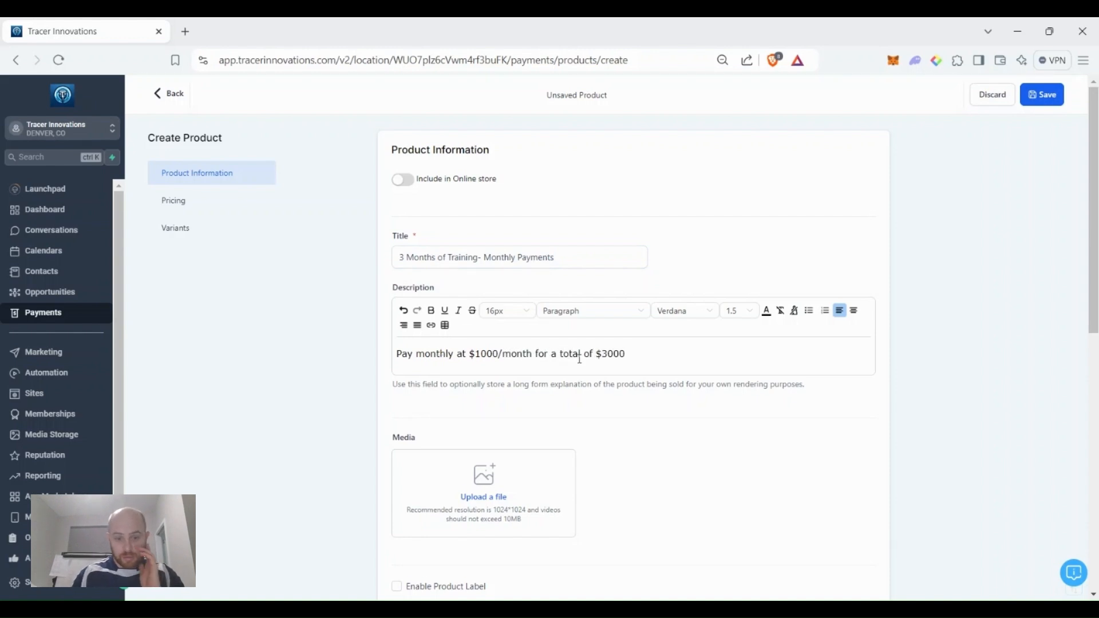
# Make it a recurring $1000 price over 3 payments, save, and return to Products.
pyautogui.scroll(-10, 580, 358)
pyautogui.click(521, 354)
pyautogui.click(474, 394)
pyautogui.click(717, 345)
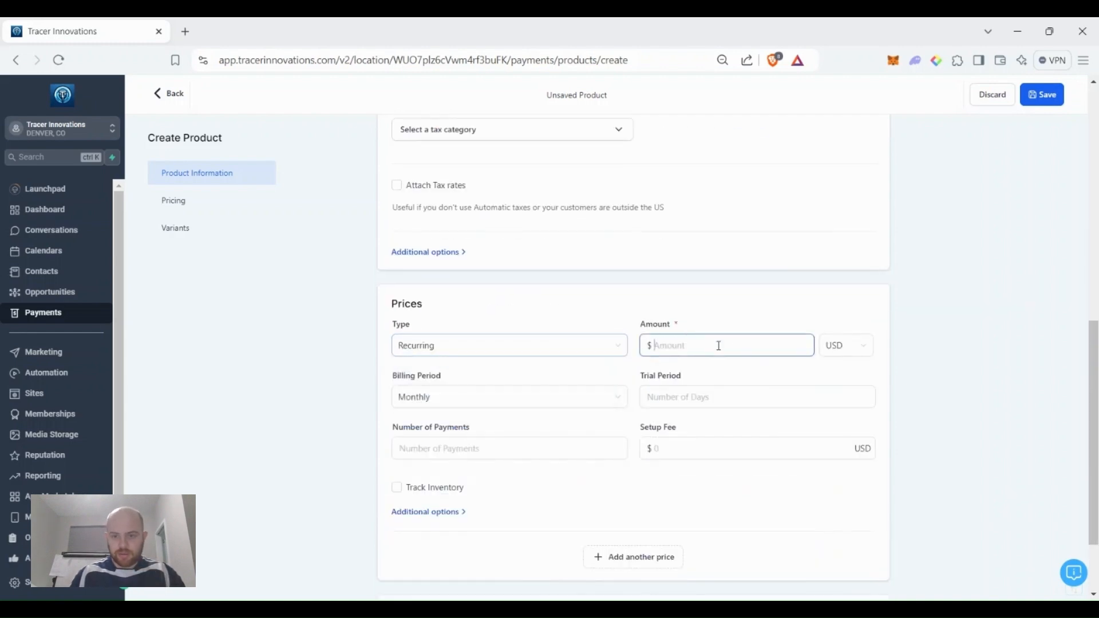
pyautogui.write('1000')
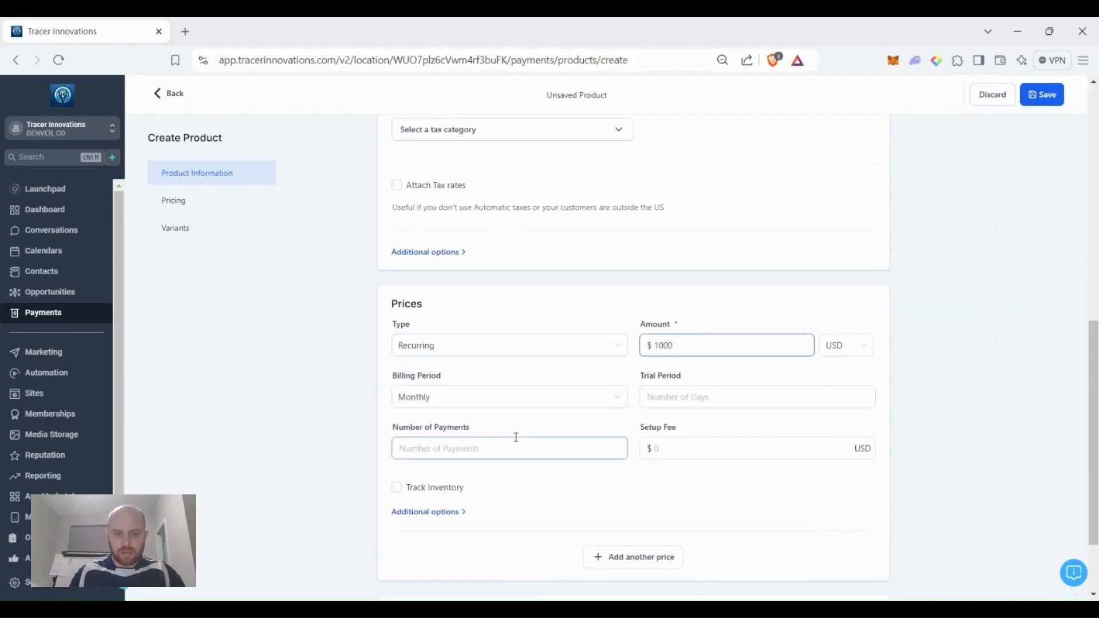
pyautogui.click(541, 449)
pyautogui.write('3')
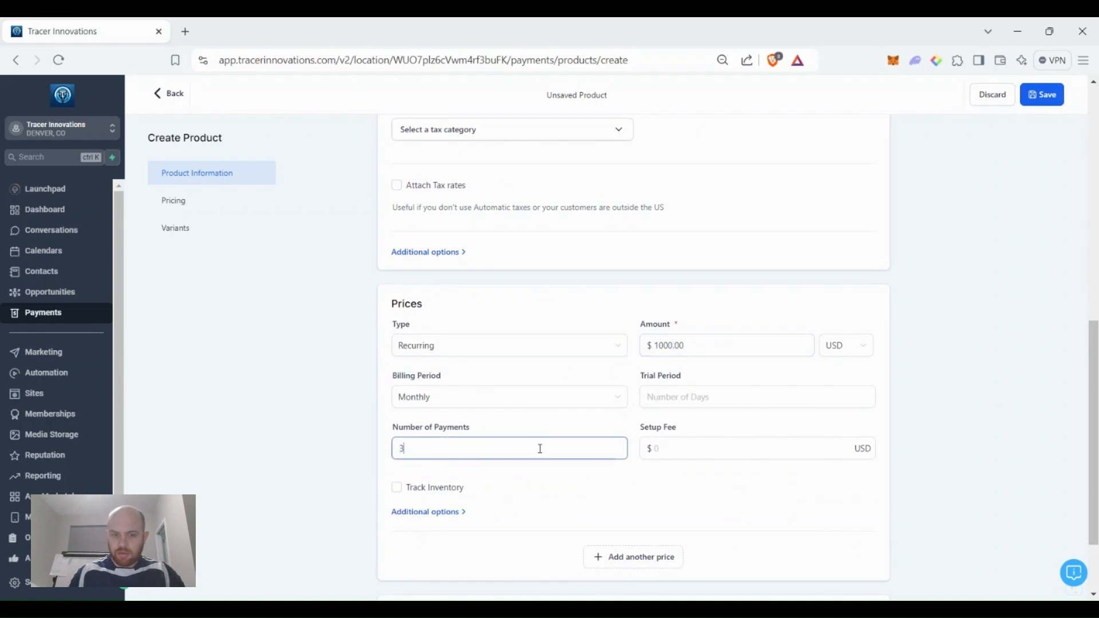
pyautogui.click(322, 445)
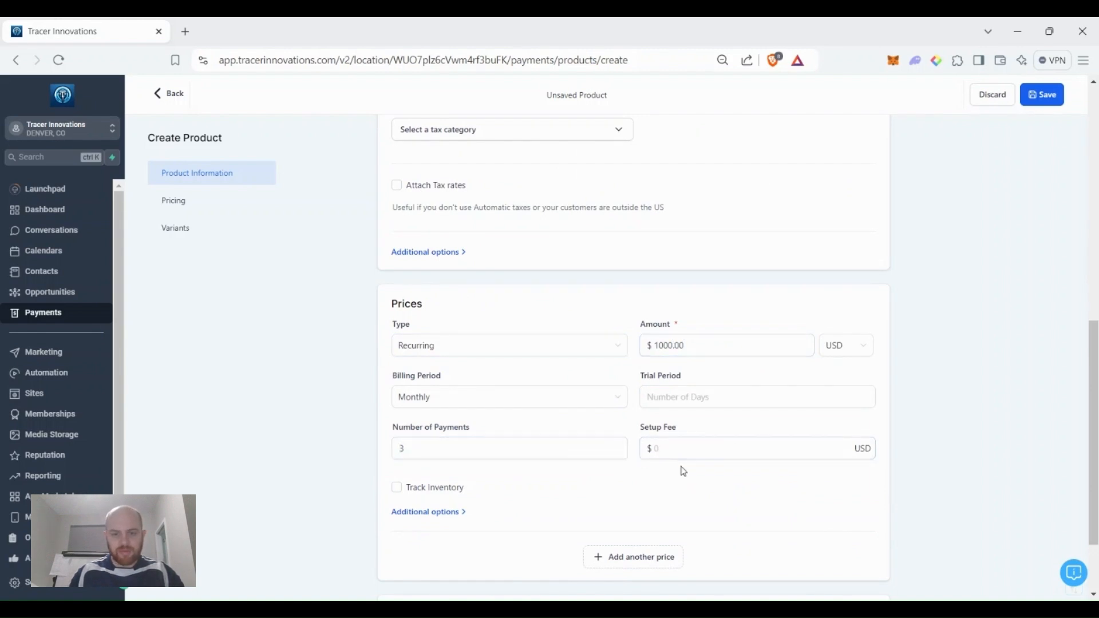
pyautogui.scroll(-3, 684, 468)
pyautogui.click(848, 569)
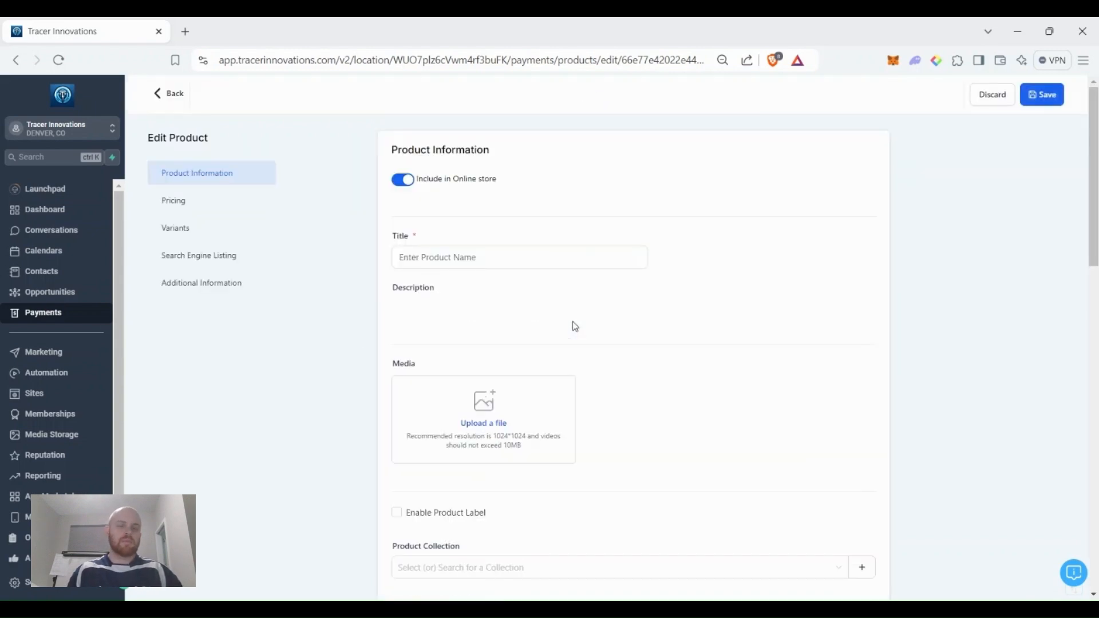
pyautogui.click(172, 96)
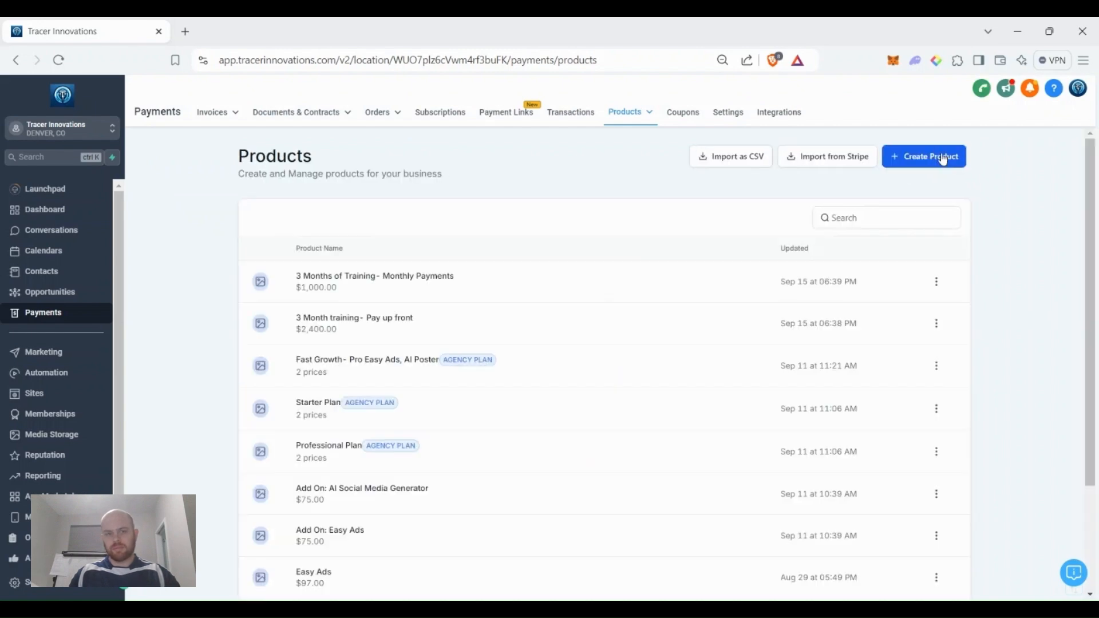
# Start an out-of-store product '6 Month- Paid up front' described as $700/month.
pyautogui.click(943, 156)
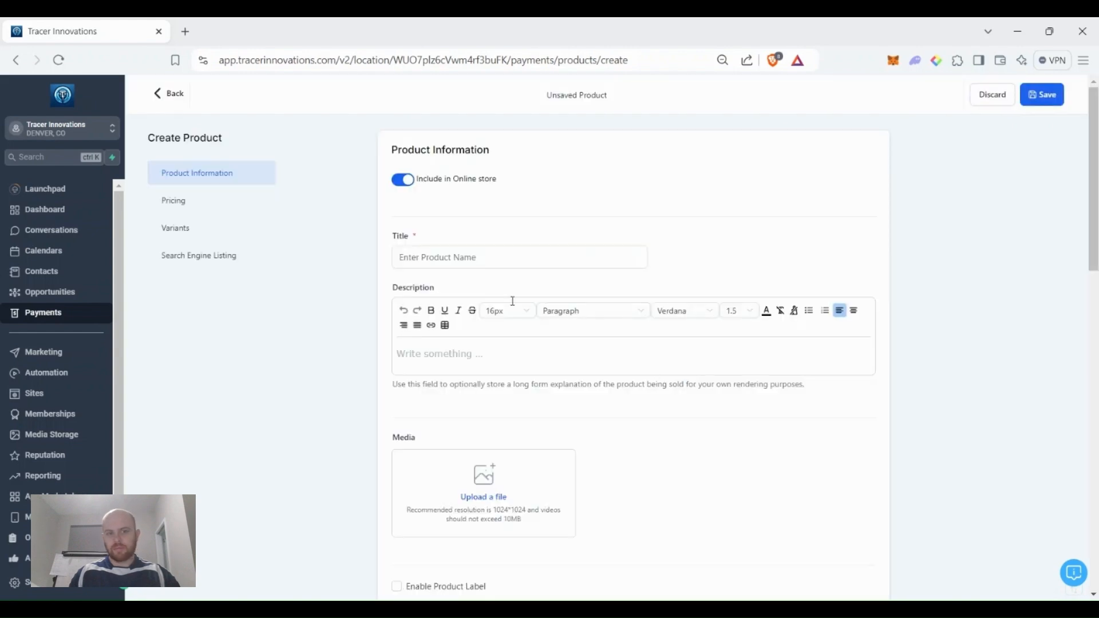
pyautogui.click(403, 180)
pyautogui.click(495, 264)
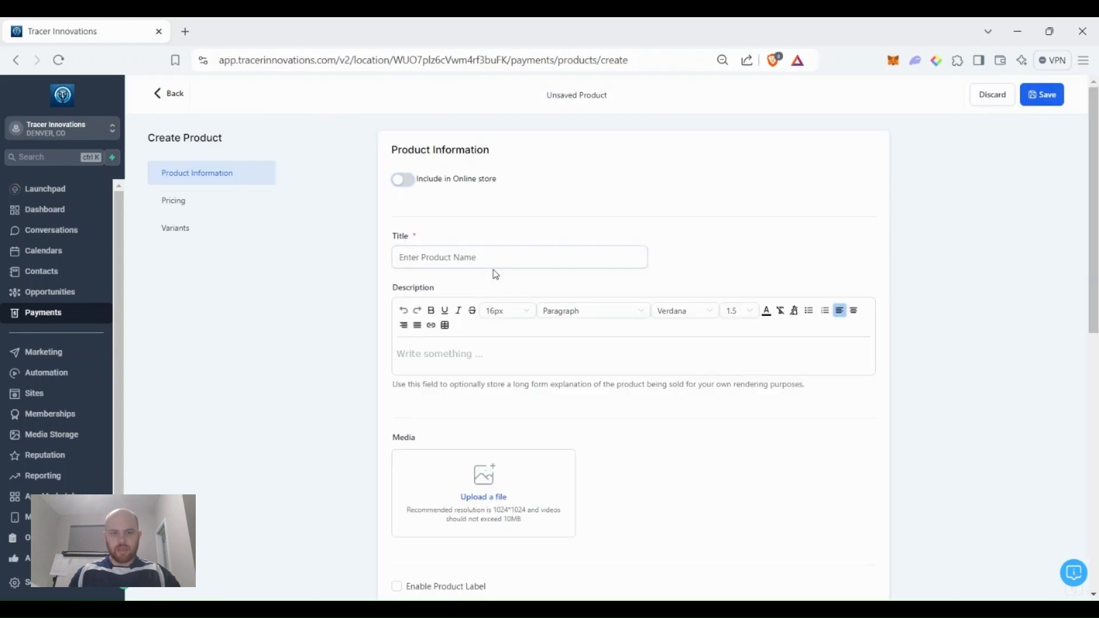
pyautogui.write('G')
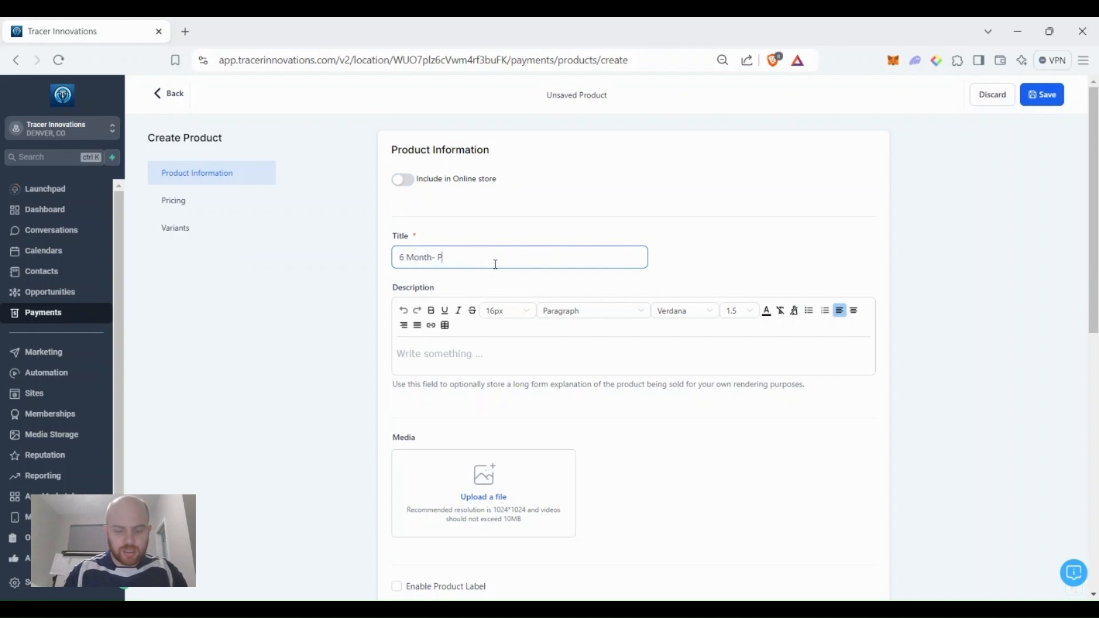
pyautogui.write('front')
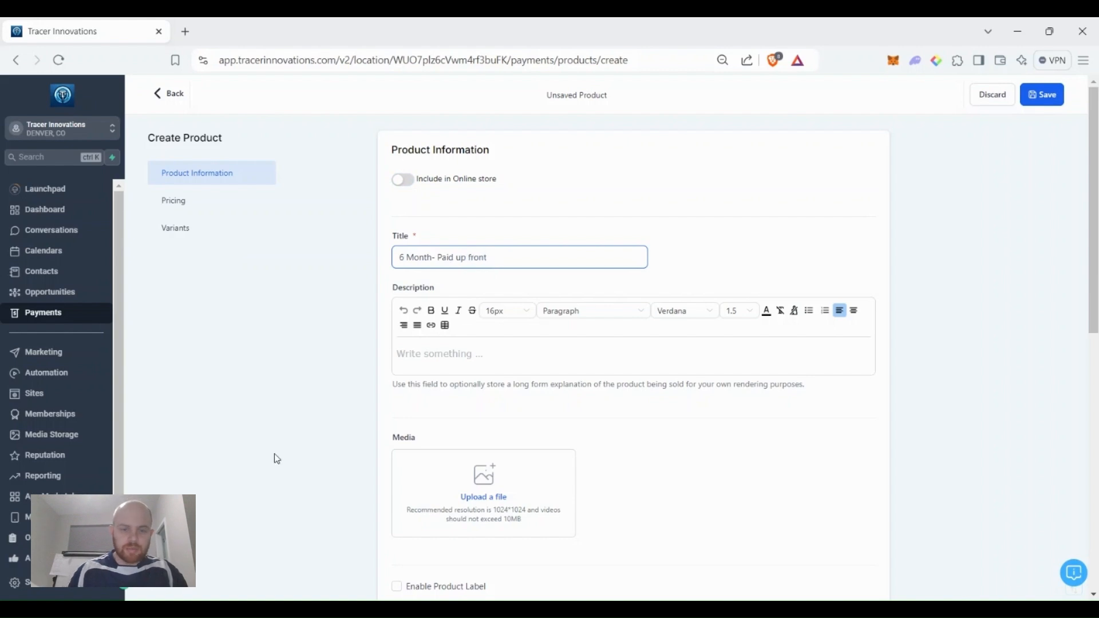
pyautogui.click(477, 354)
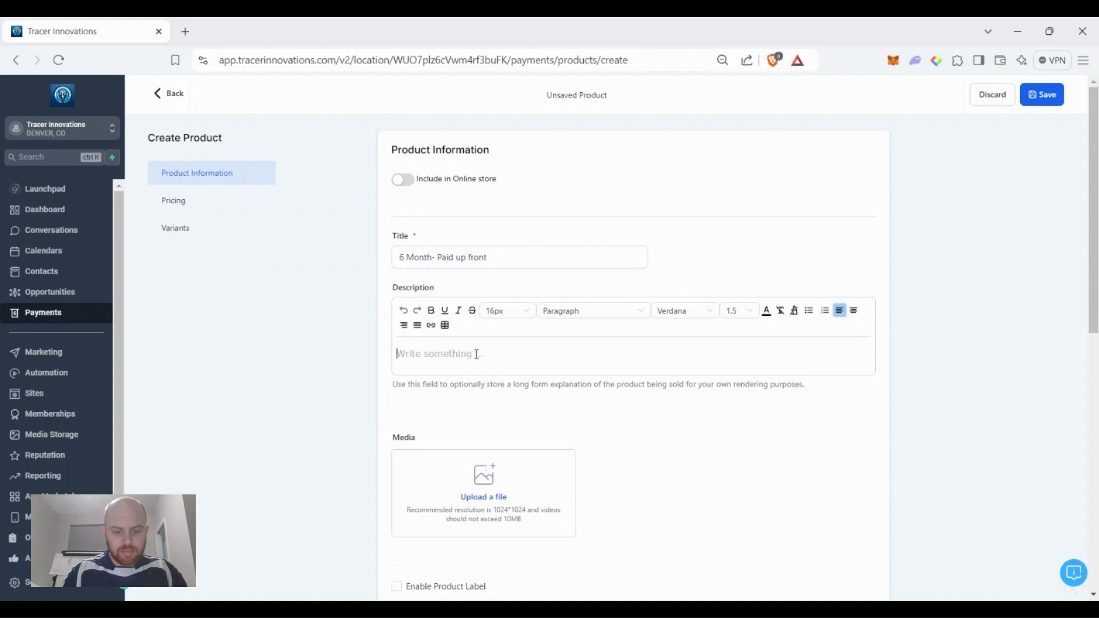
pyautogui.write('$700')
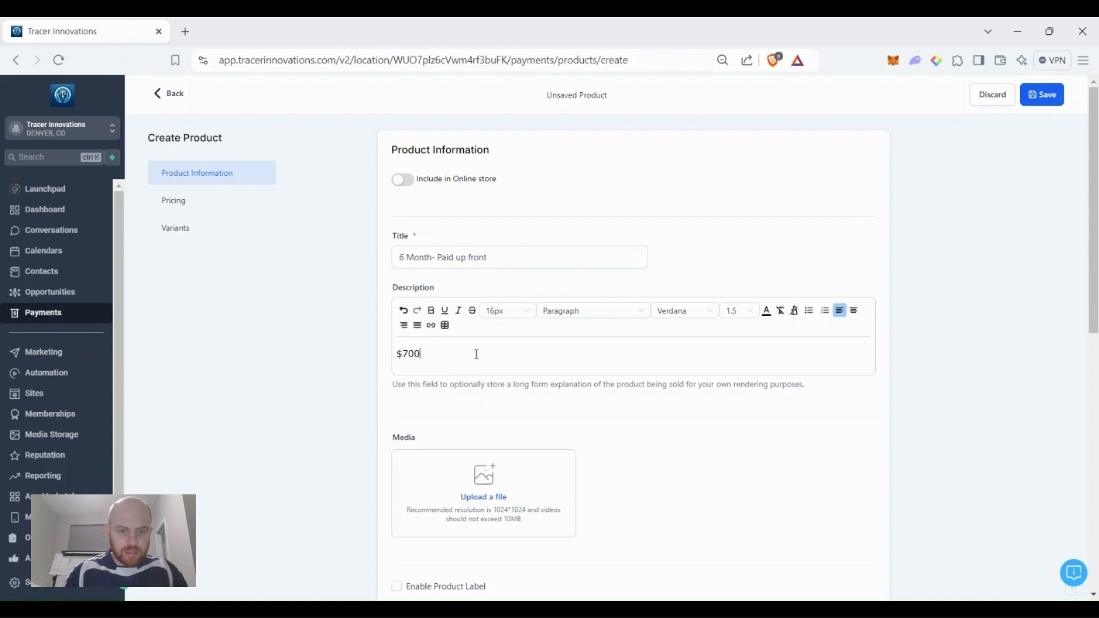
pyautogui.write('/month for a total of $4200')
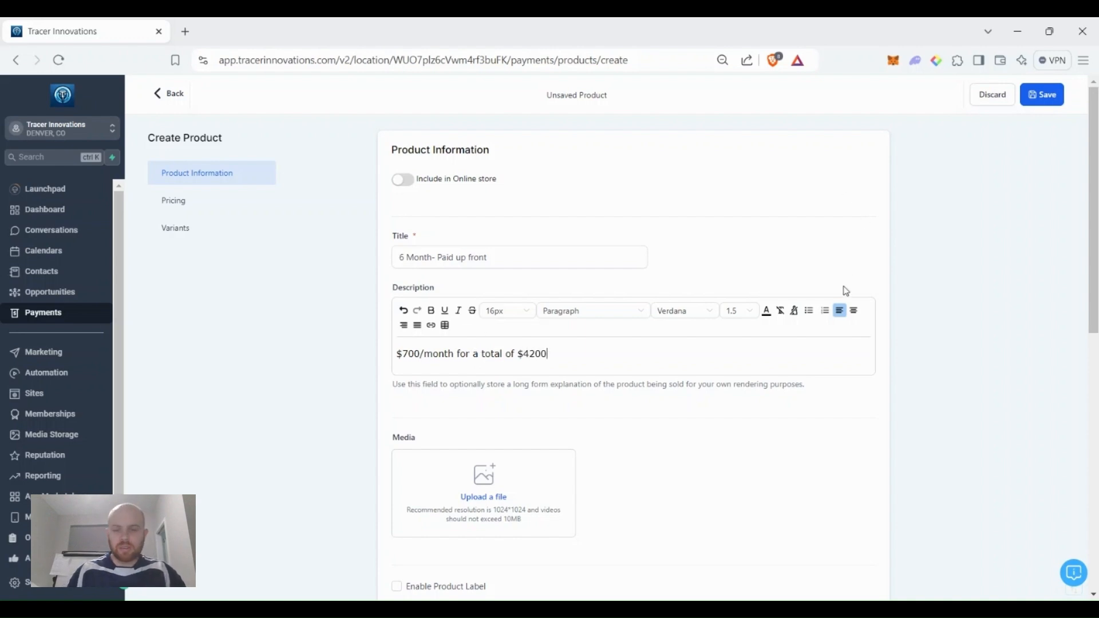
# Price it at a one-time 4200, save it, and return to Products.
pyautogui.scroll(-5, 826, 360)
pyautogui.scroll(-5, 818, 372)
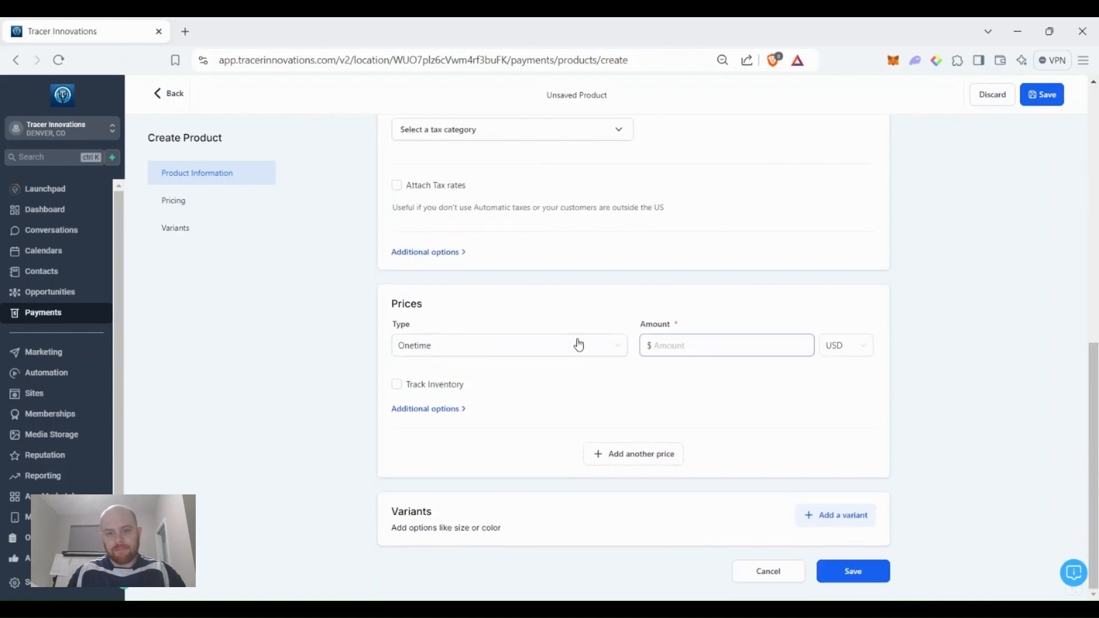
pyautogui.click(745, 340)
pyautogui.write('4')
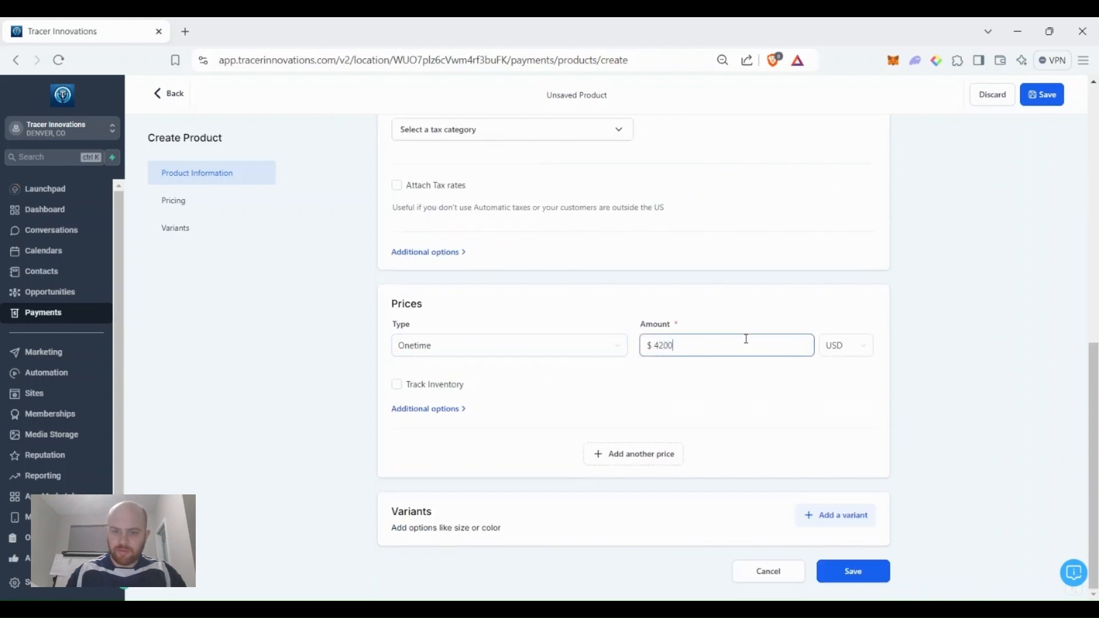
pyautogui.write('200')
pyautogui.click(853, 571)
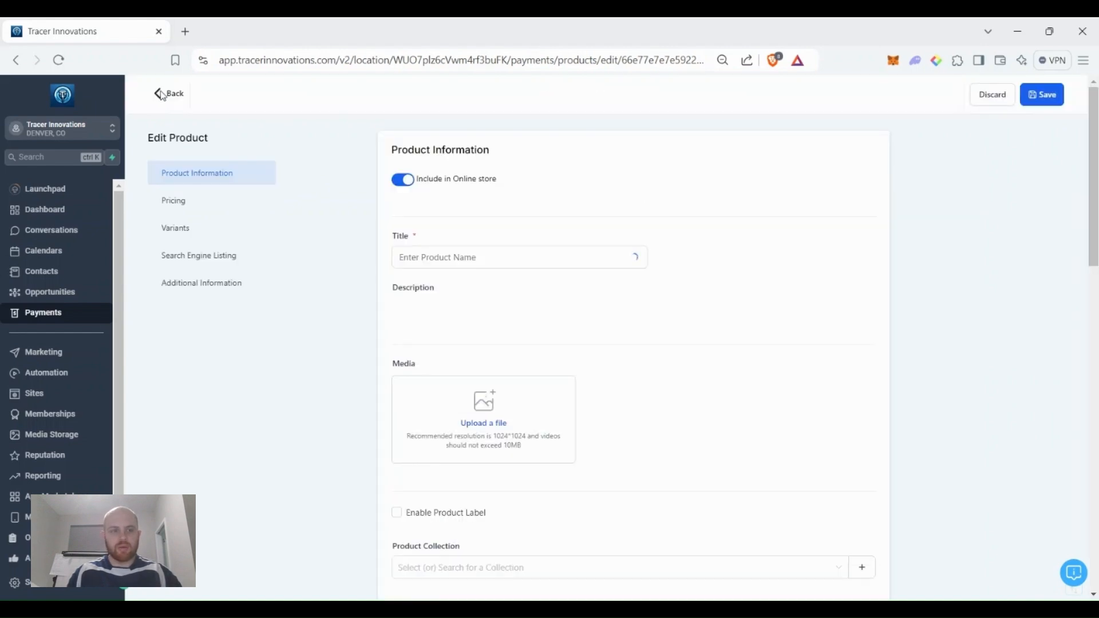
pyautogui.click(164, 95)
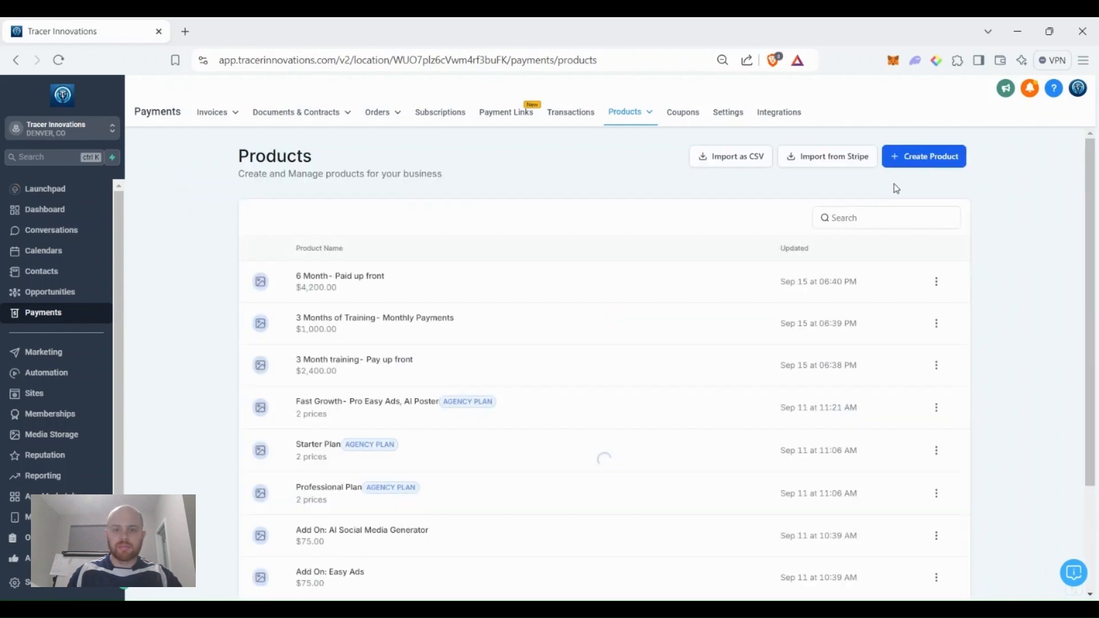
# Start an out-of-store product 'At home training gear' describing a training ball, shirt and weights.
pyautogui.click(930, 164)
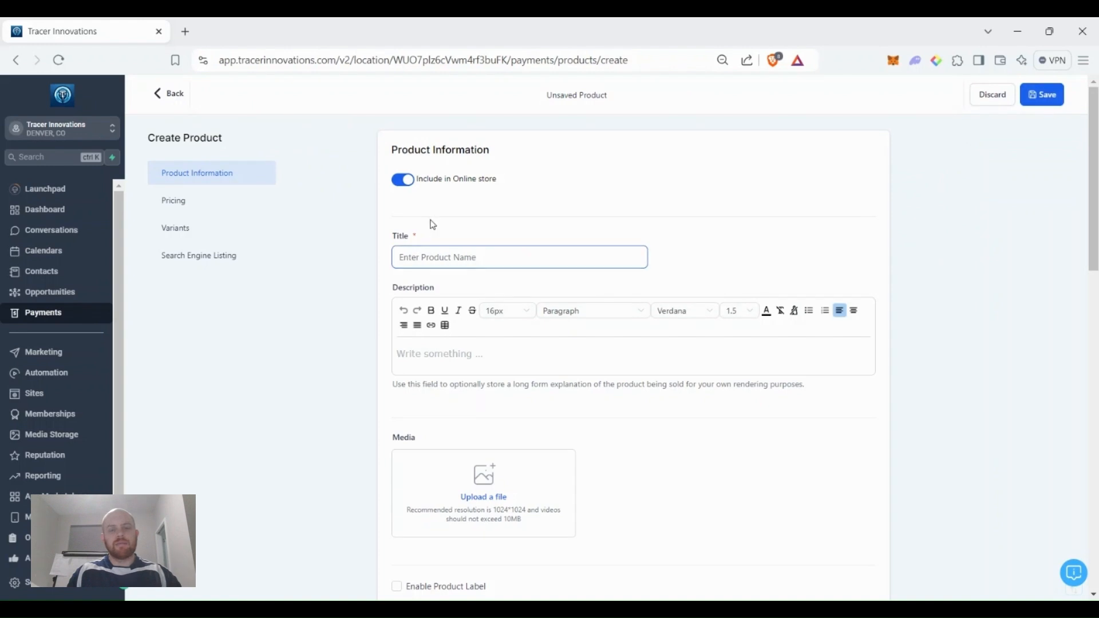
pyautogui.click(402, 180)
pyautogui.click(478, 260)
pyautogui.write('At home trai')
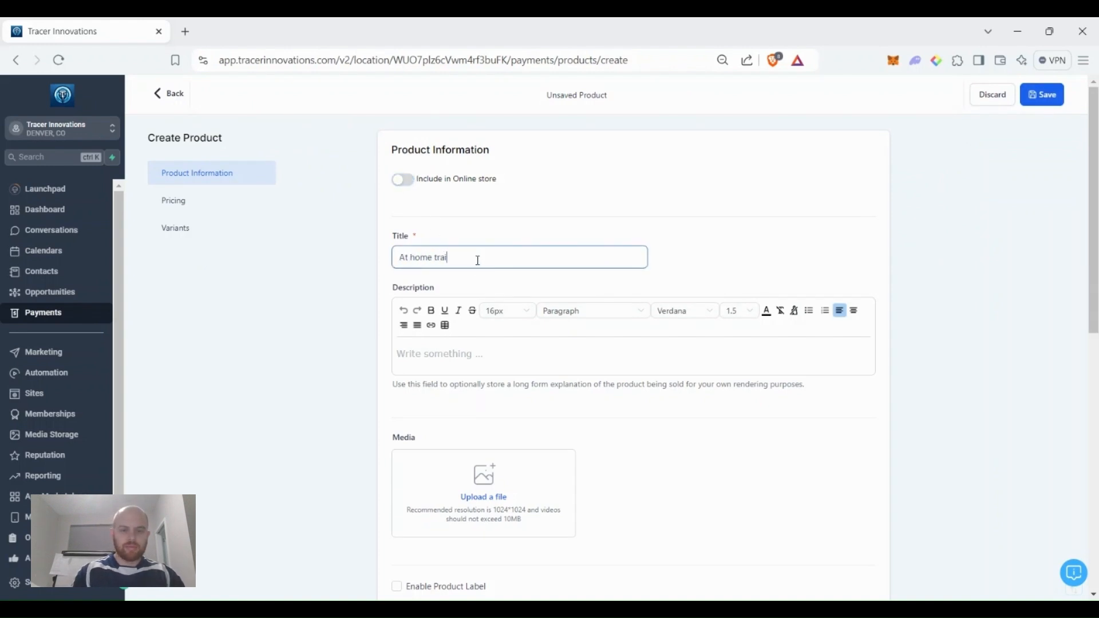
pyautogui.write('ning gear')
pyautogui.click(464, 356)
pyautogui.write('training ball, shirt, weights,')
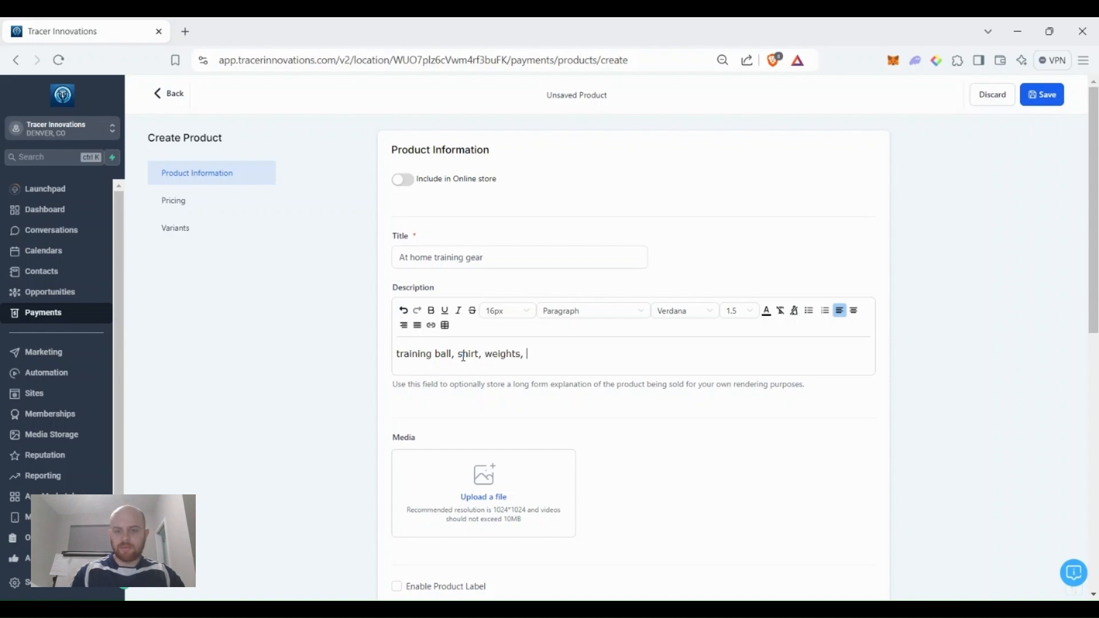
# Set a one-time price of 100 and save the product.
pyautogui.scroll(-9, 601, 359)
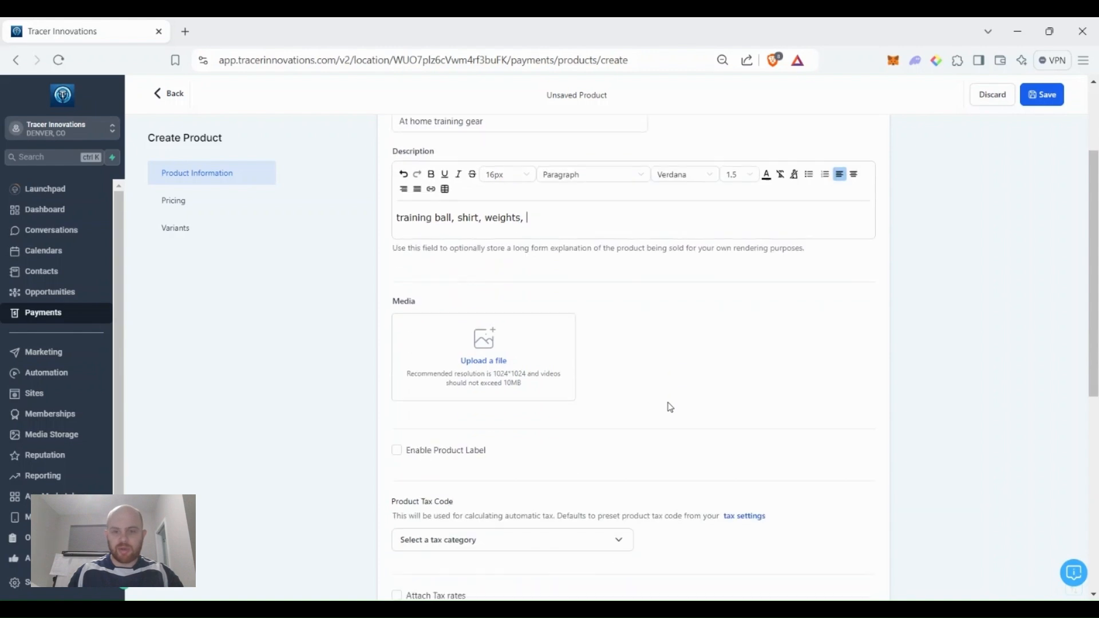
pyautogui.click(658, 393)
pyautogui.write('100')
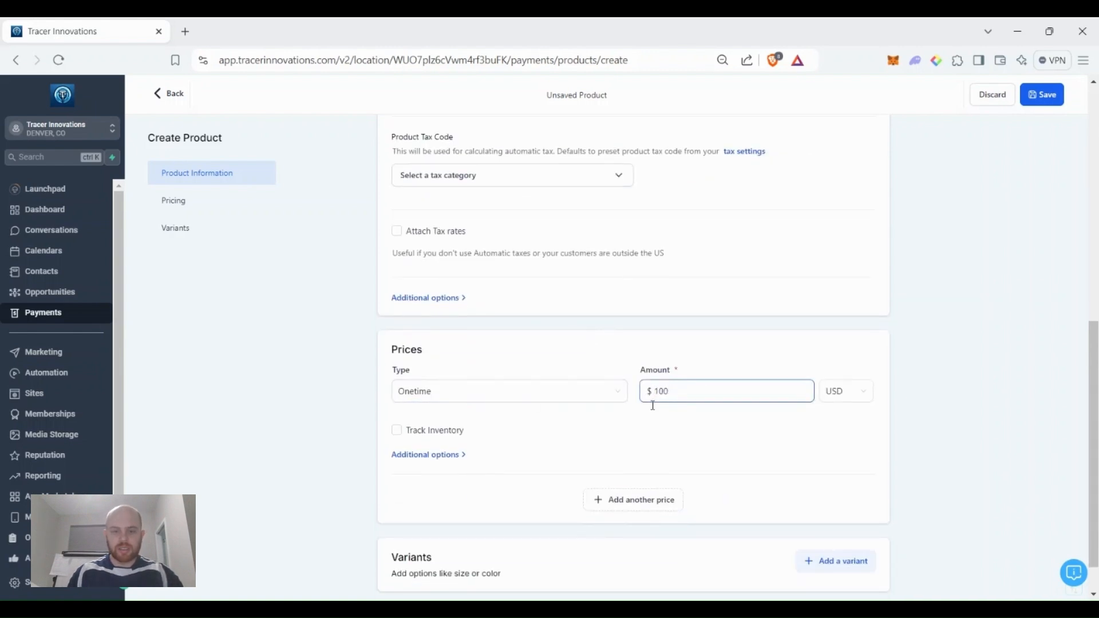
pyautogui.scroll(-1, 552, 424)
pyautogui.click(445, 409)
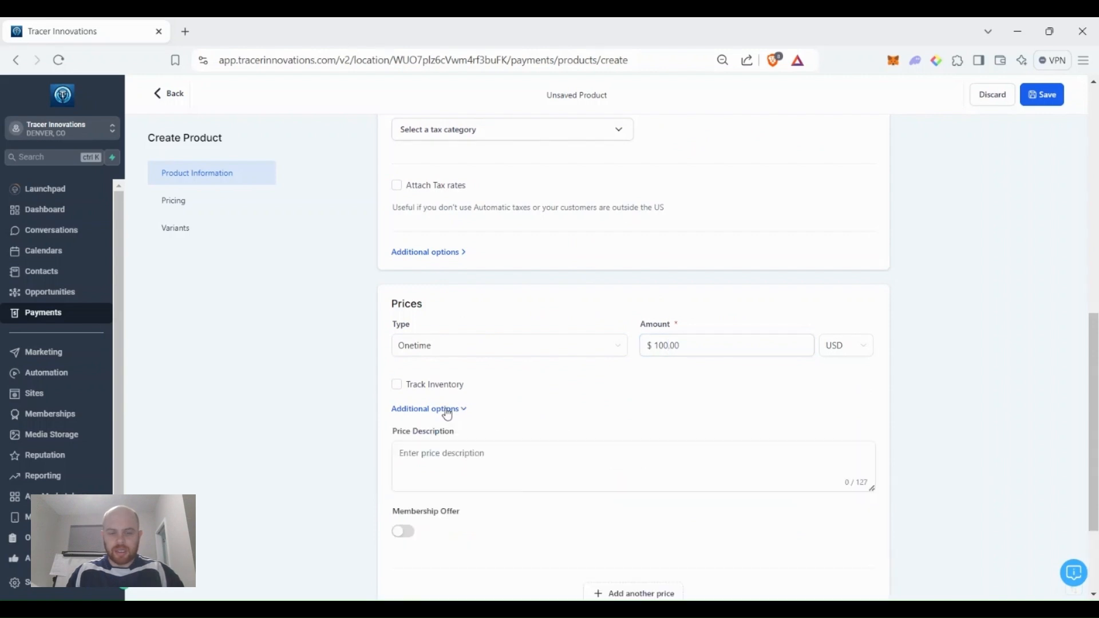
pyautogui.scroll(-3, 570, 403)
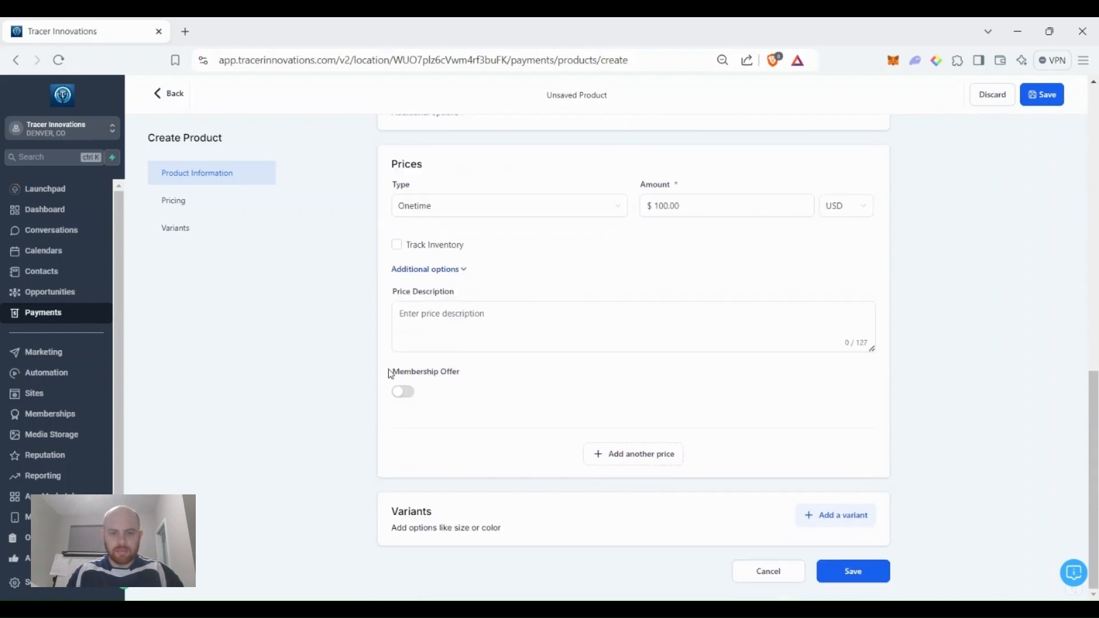
pyautogui.click(467, 315)
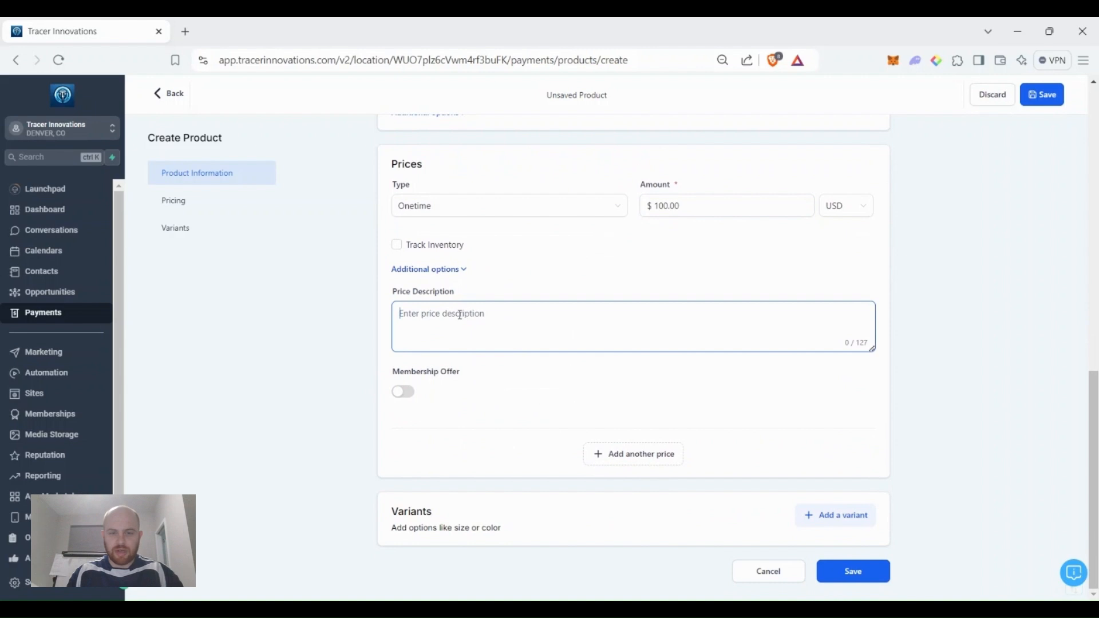
pyautogui.click(438, 273)
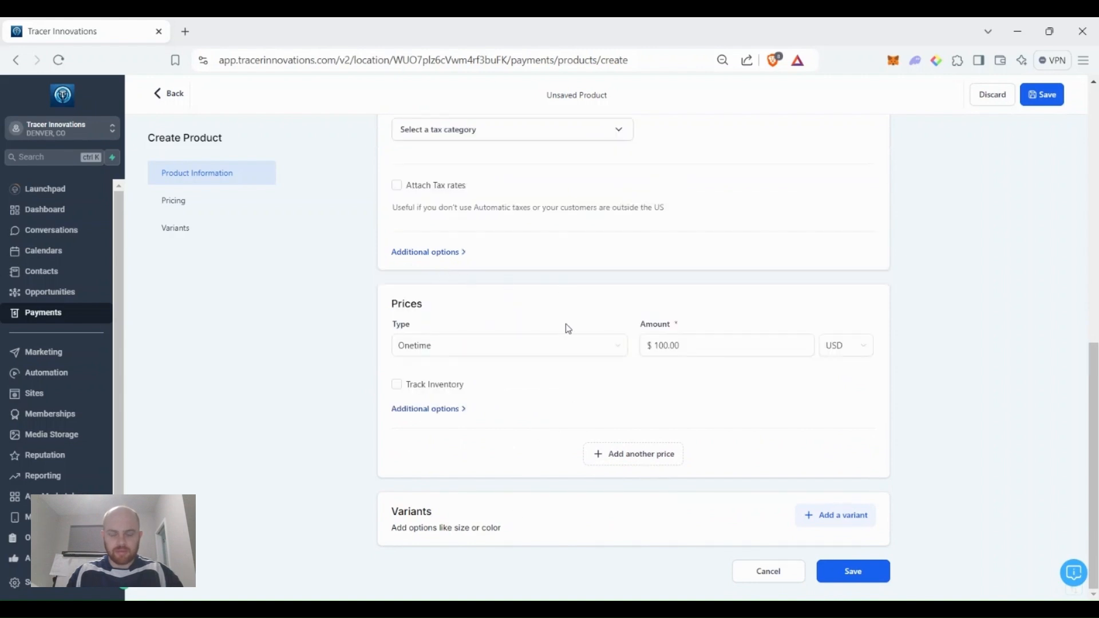
pyautogui.scroll(10, 595, 447)
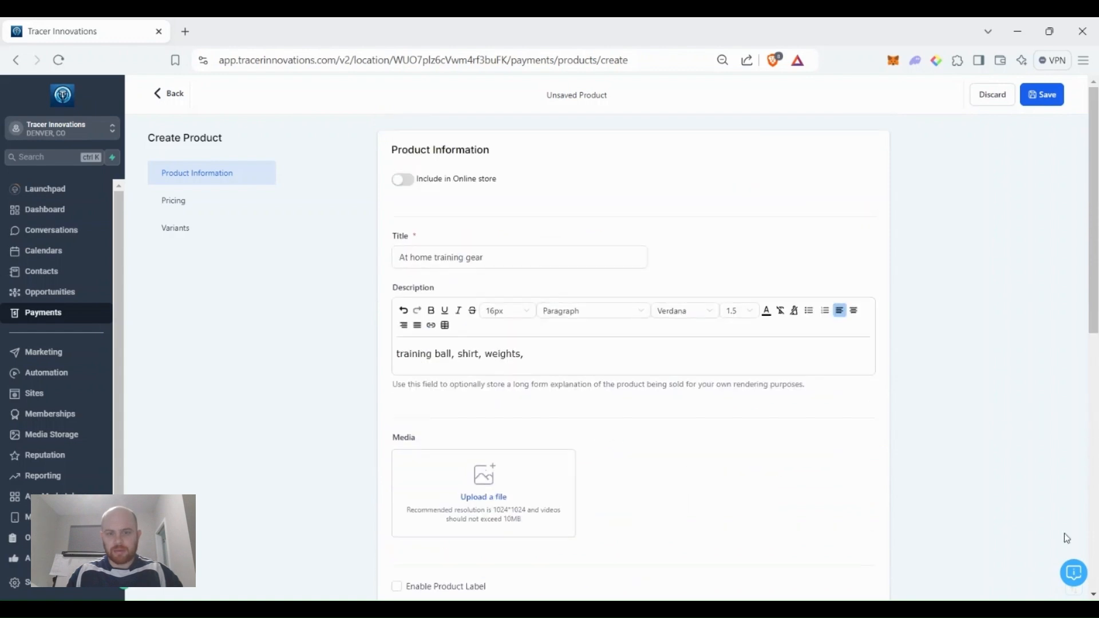
pyautogui.scroll(-8, 1019, 520)
pyautogui.click(1045, 99)
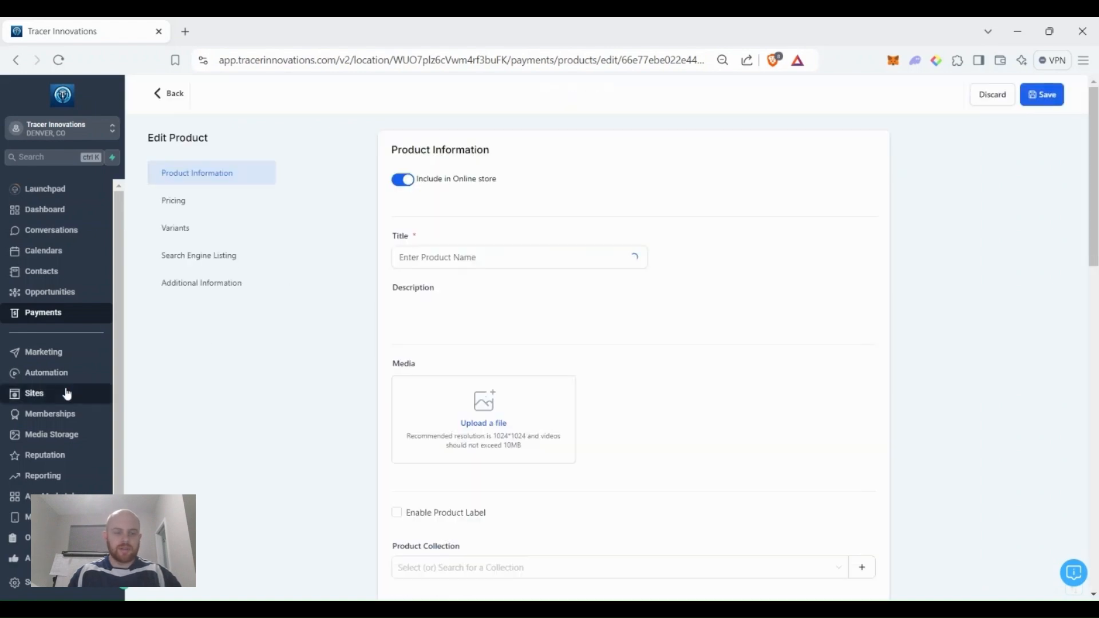
# In Funnels, go to page two and open the Training Sign up Funnel from its folder.
pyautogui.click(72, 395)
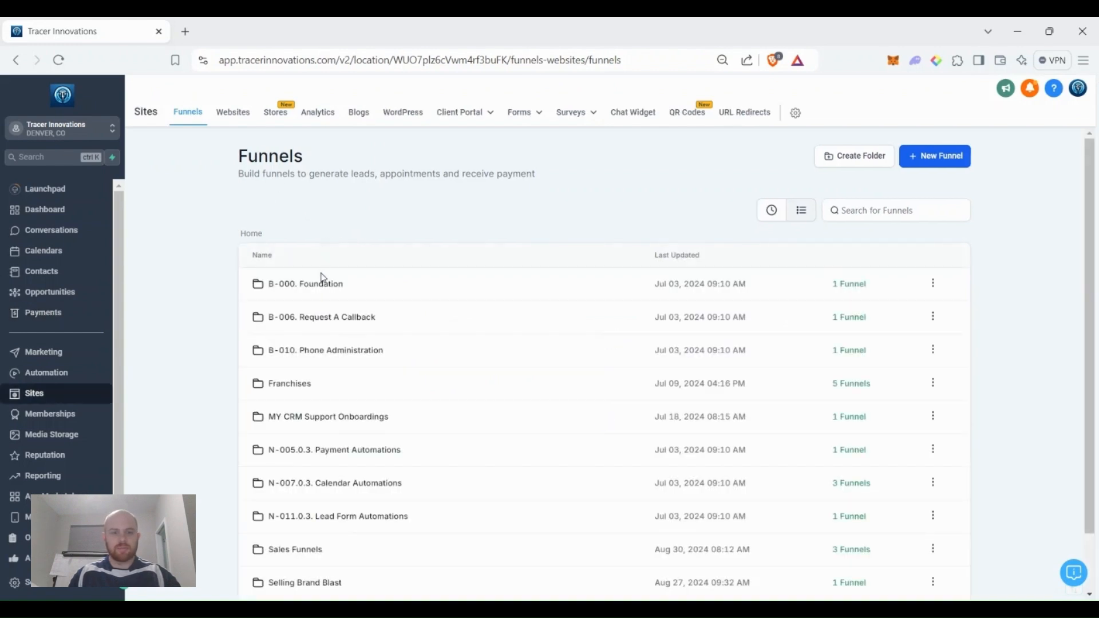
pyautogui.scroll(-2, 313, 532)
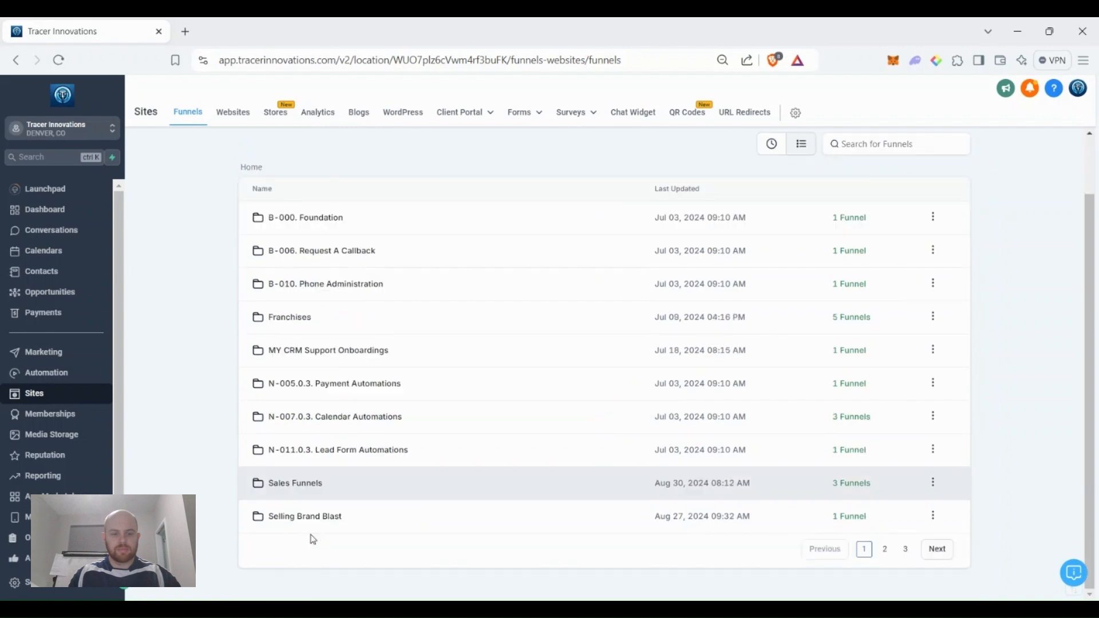
pyautogui.click(949, 550)
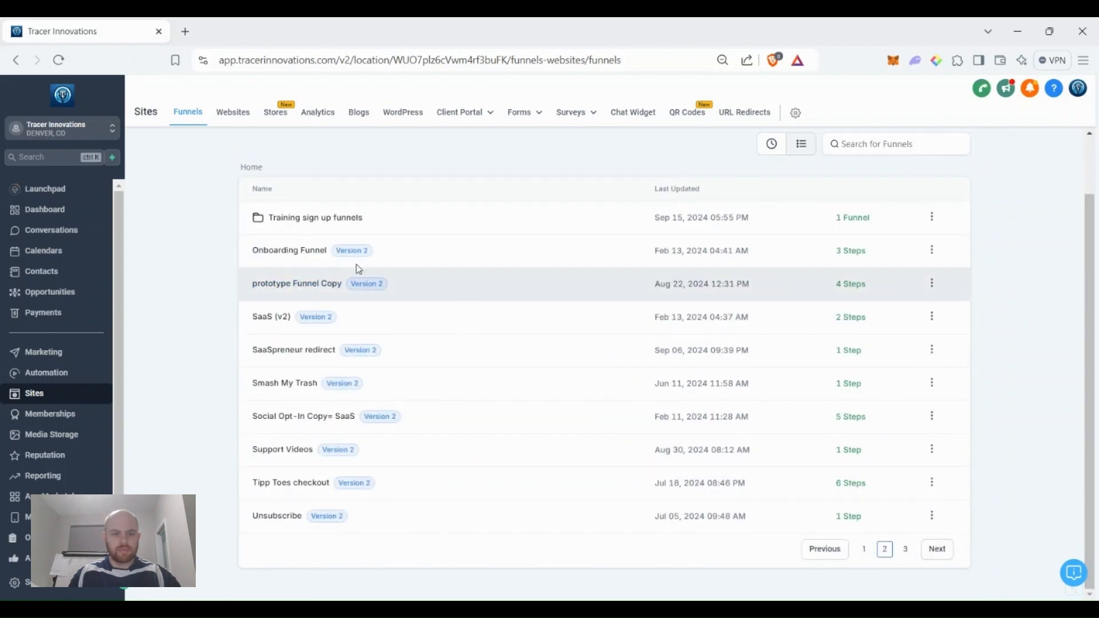
pyautogui.click(311, 218)
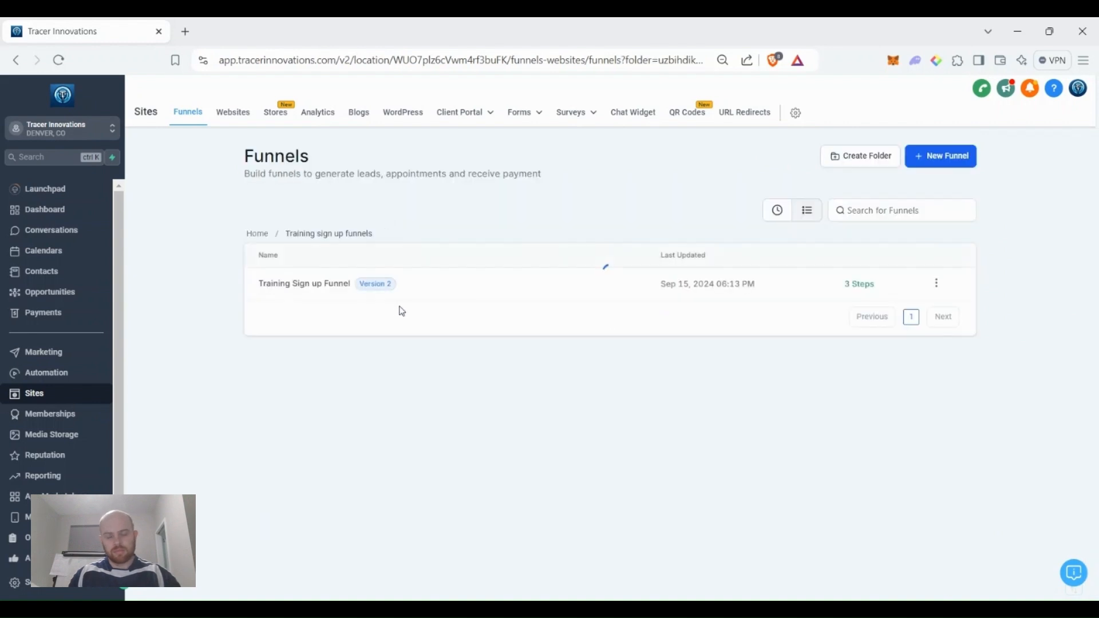
pyautogui.click(323, 292)
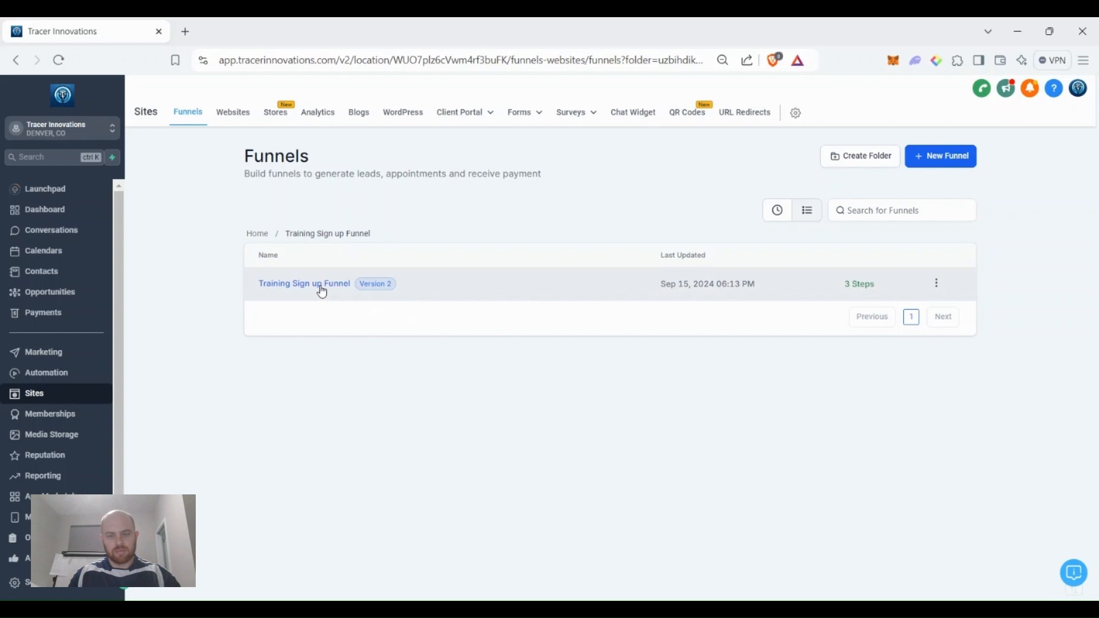
pyautogui.click(322, 292)
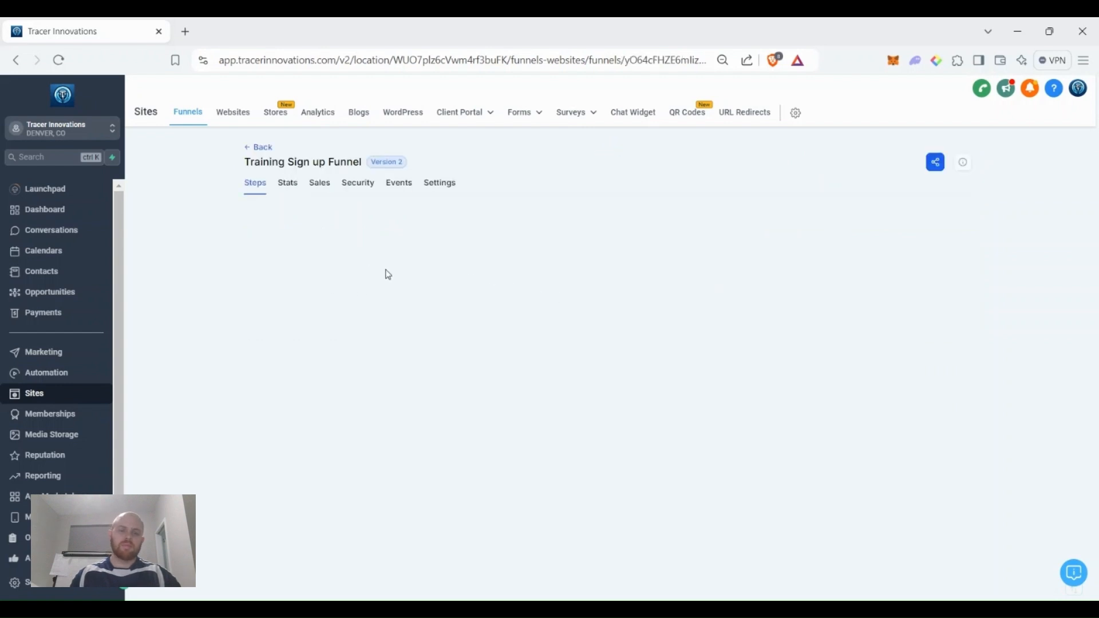
# Open the Sign Up Page step in the page builder.
pyautogui.click(317, 262)
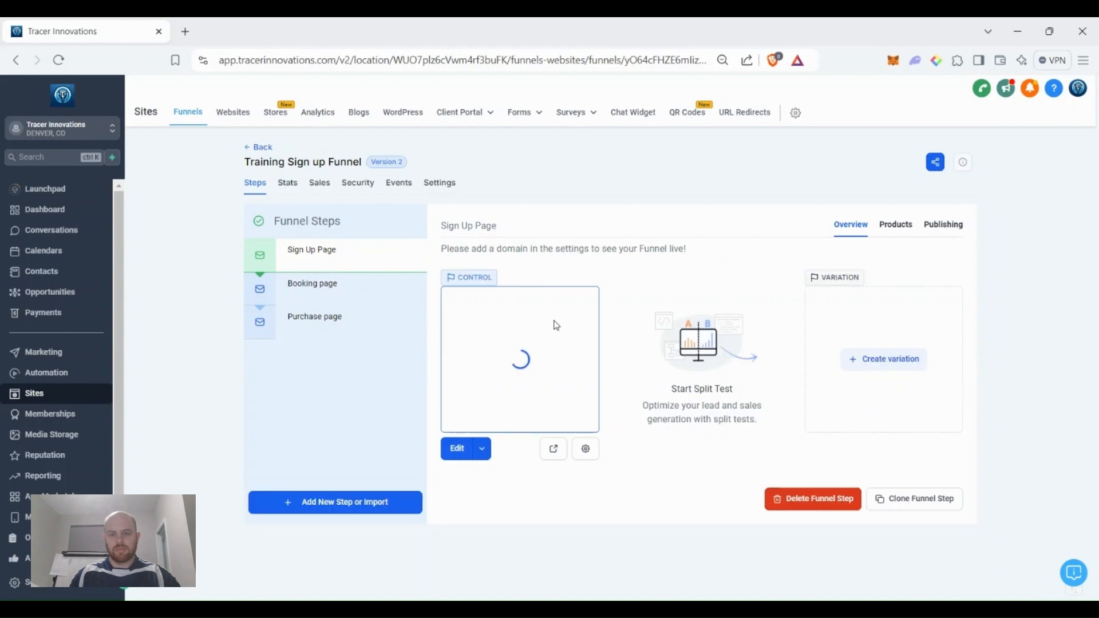
pyautogui.click(455, 452)
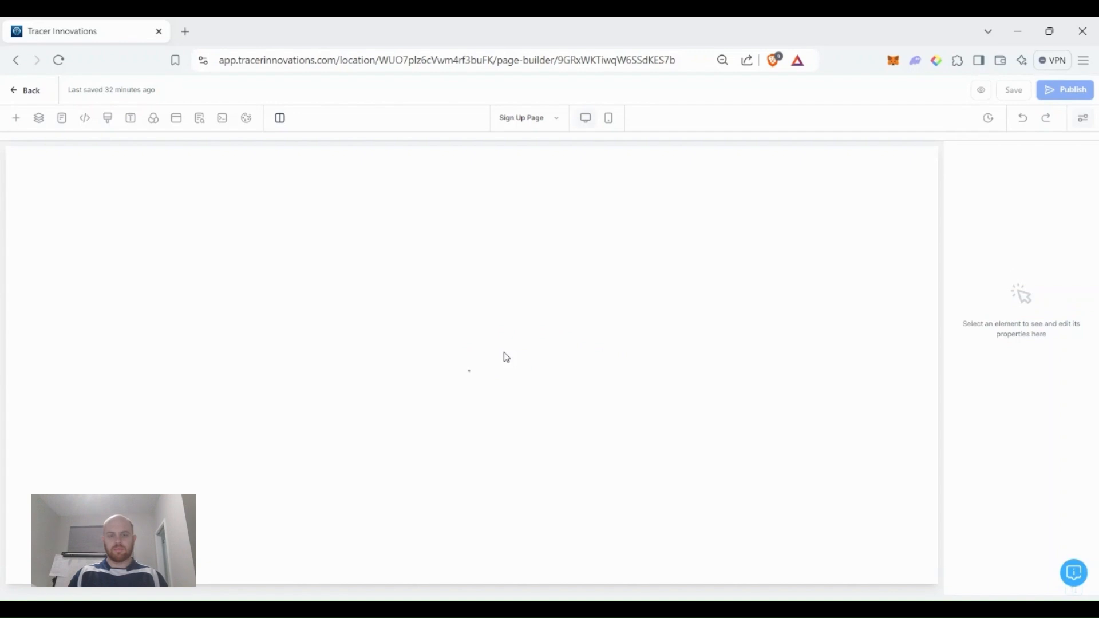
# Set the page's empty form block to the Training Info request form.
pyautogui.scroll(-3, 431, 367)
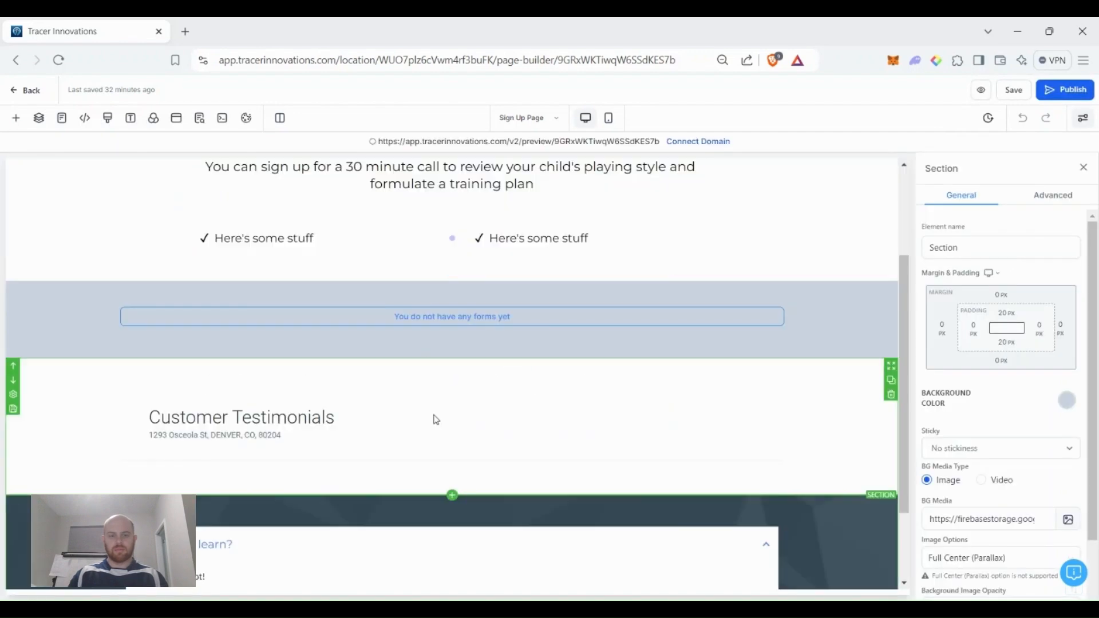
pyautogui.click(472, 319)
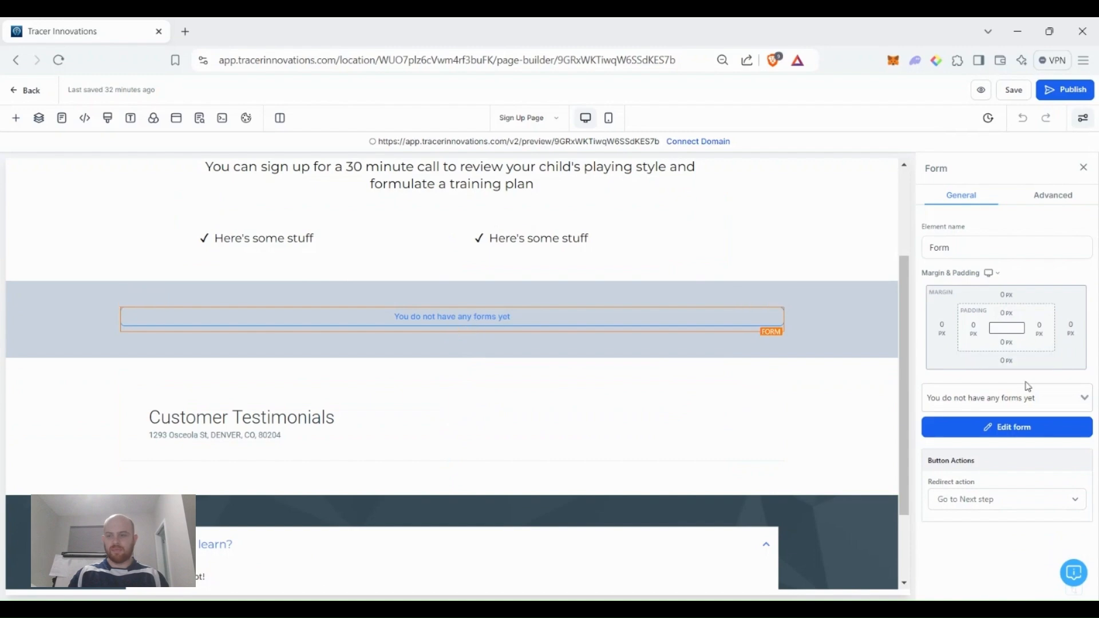
pyautogui.click(1026, 400)
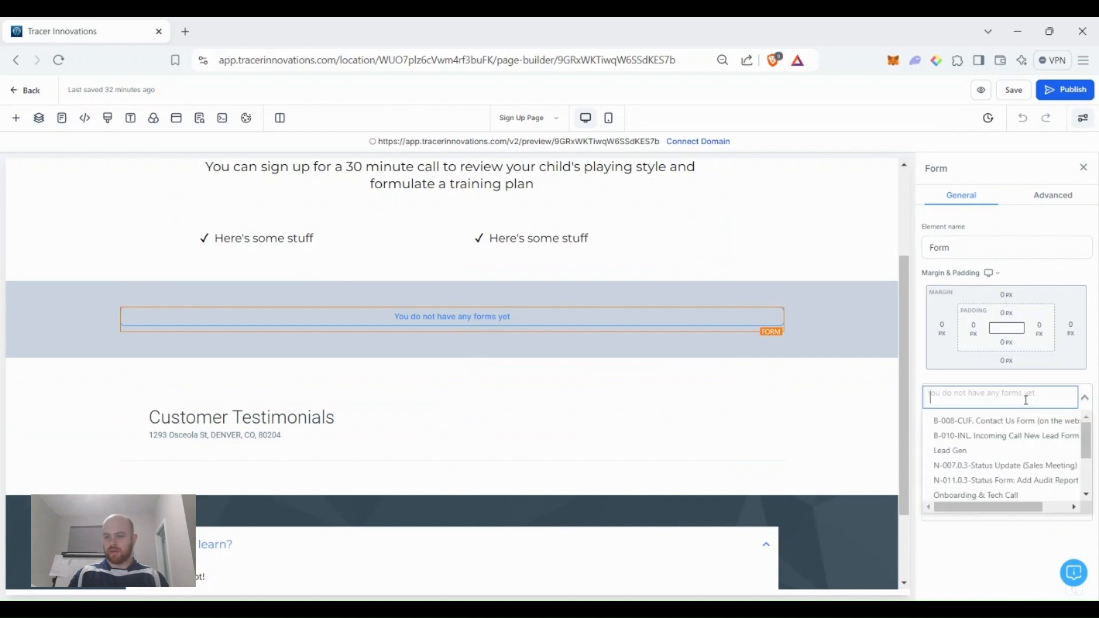
pyautogui.write('tr')
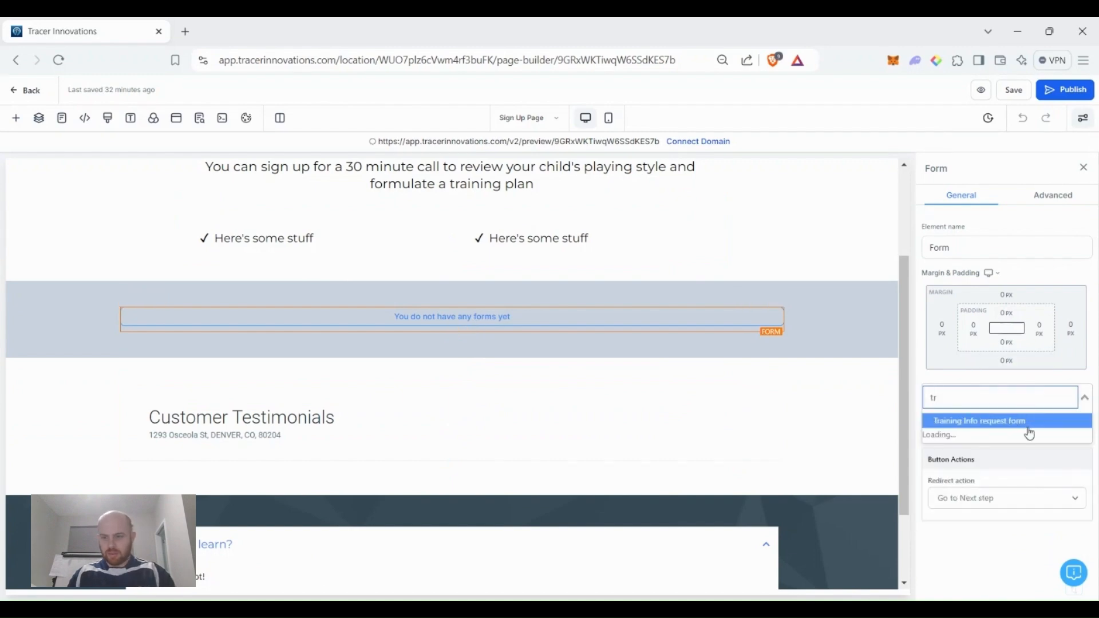
pyautogui.click(1029, 428)
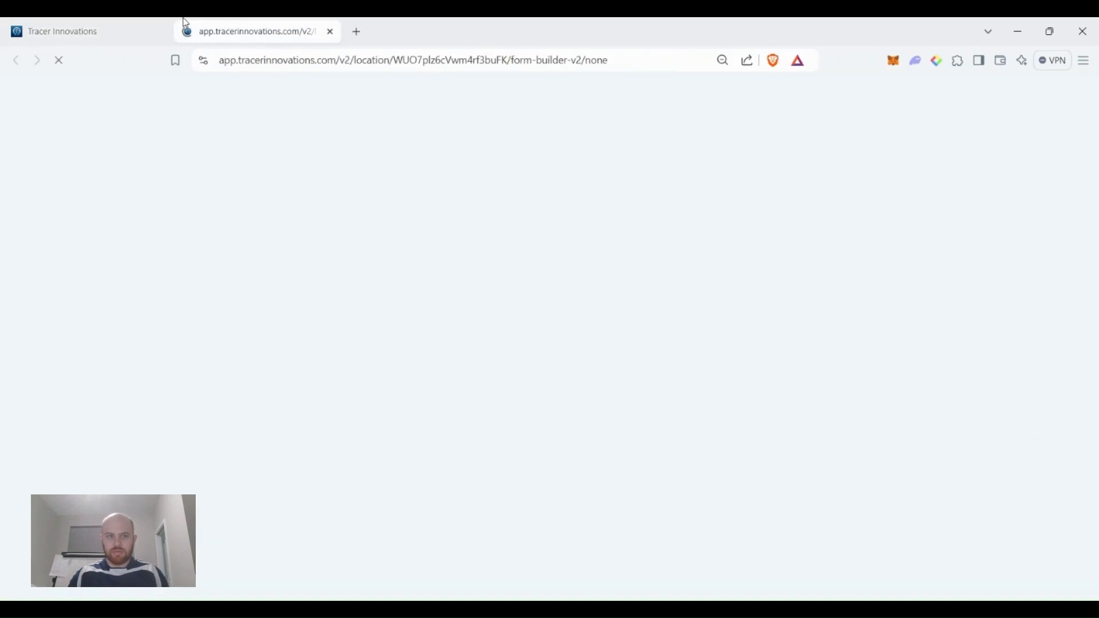
pyautogui.click(129, 24)
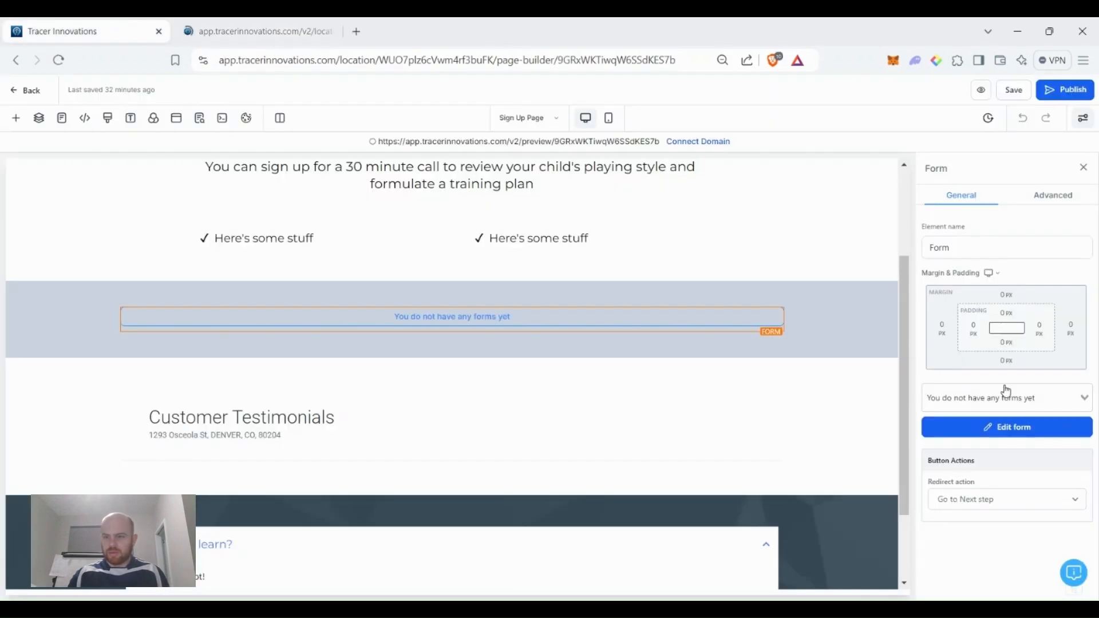
pyautogui.click(1017, 396)
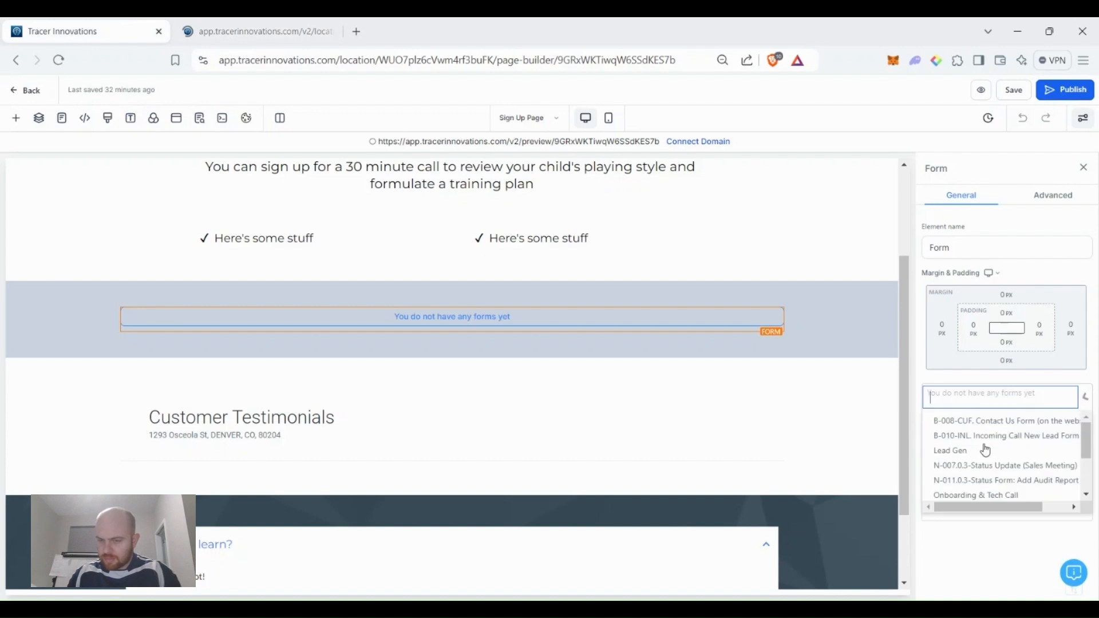
pyautogui.write('tr')
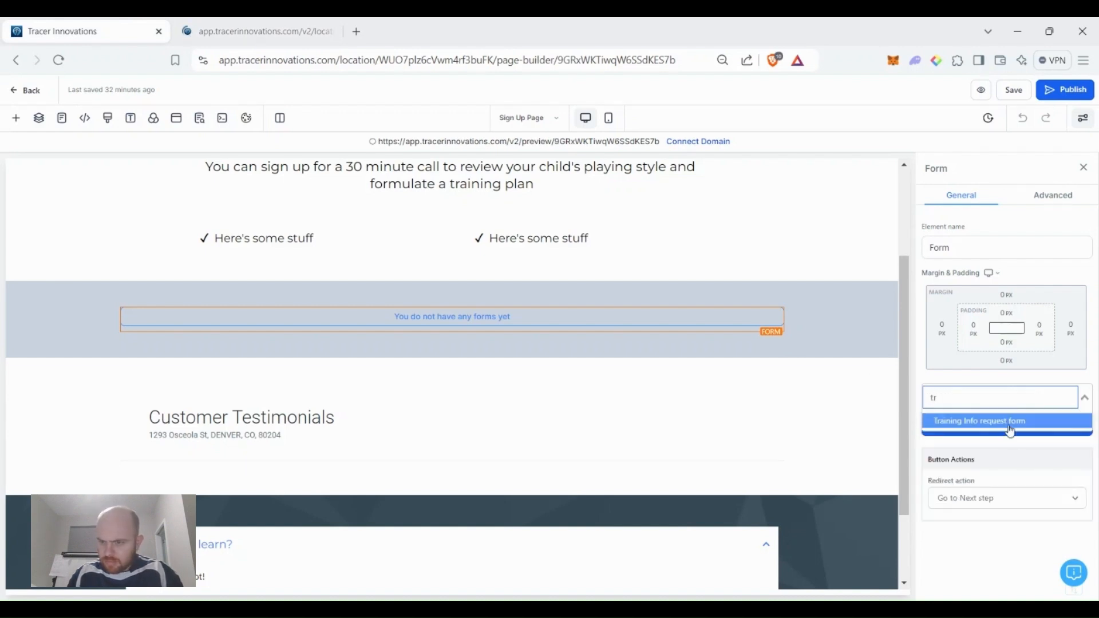
pyautogui.click(950, 427)
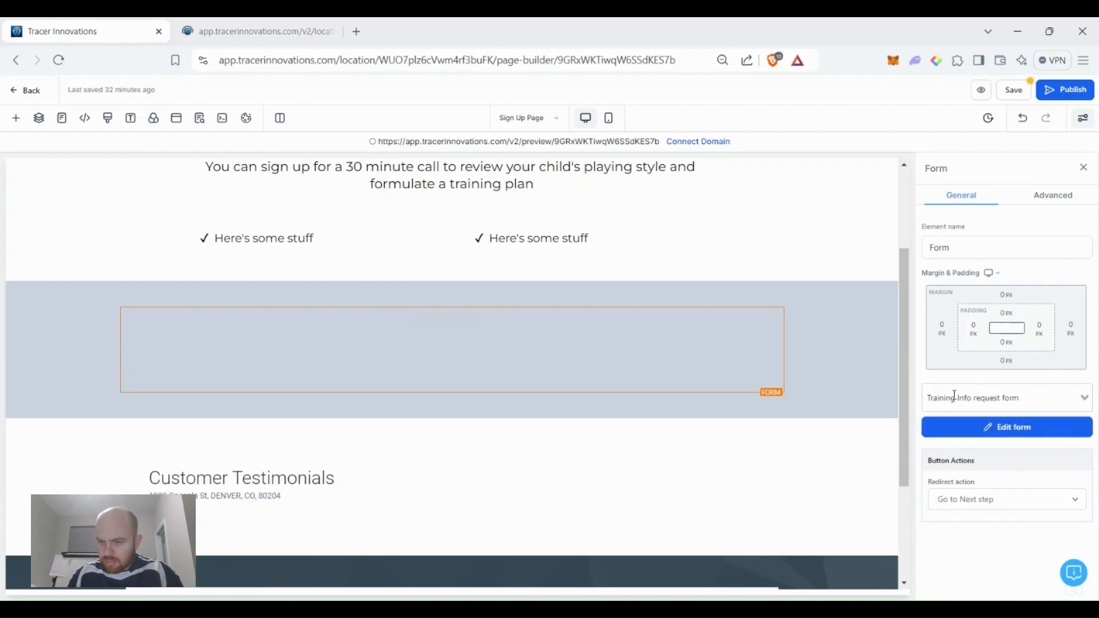
pyautogui.click(330, 33)
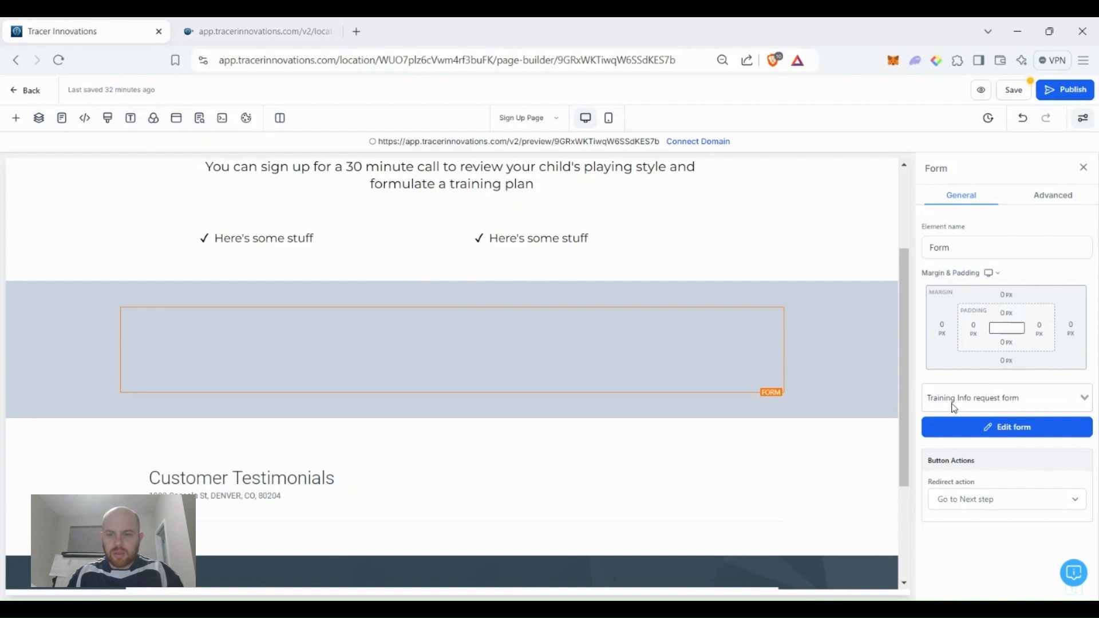
# Save the Sign Up Page and dismiss the SEO metadata panel.
pyautogui.click(1014, 91)
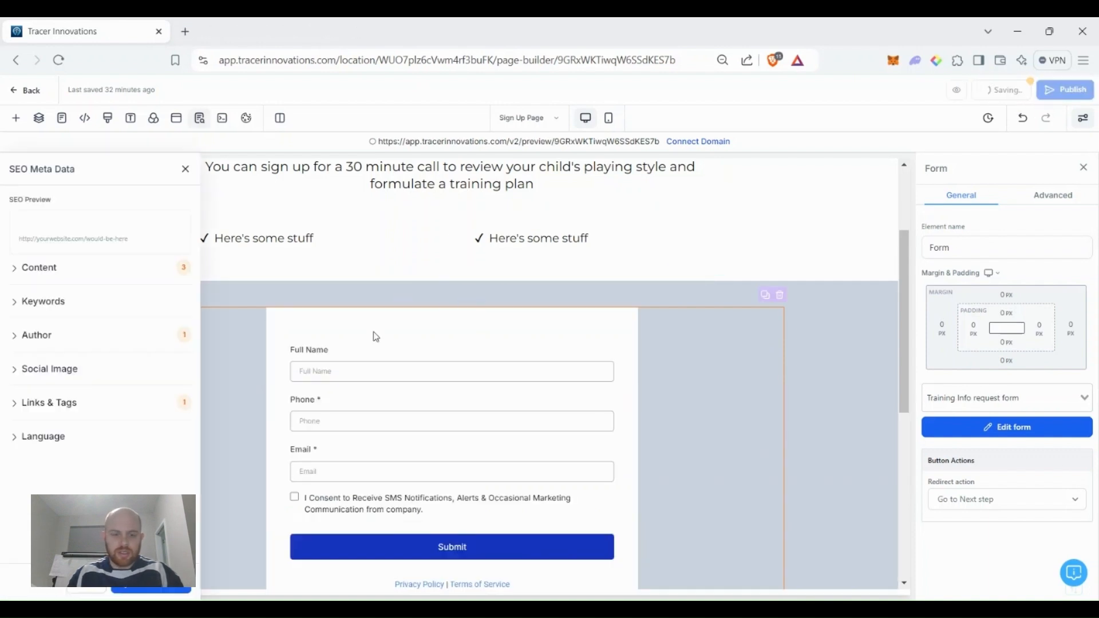
pyautogui.scroll(-3, 483, 421)
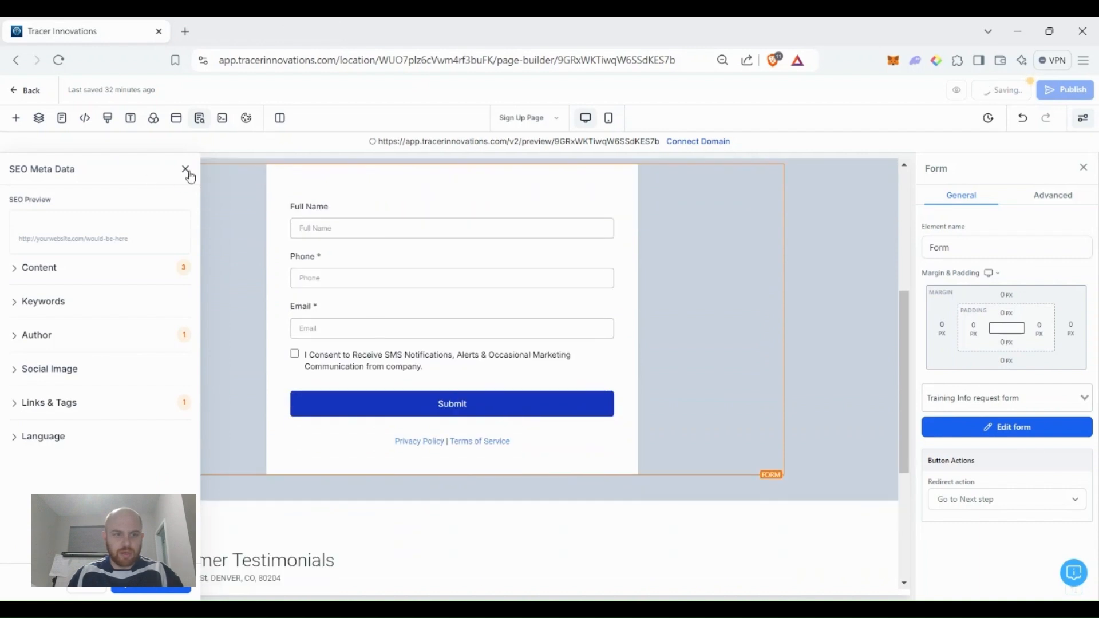
pyautogui.click(185, 171)
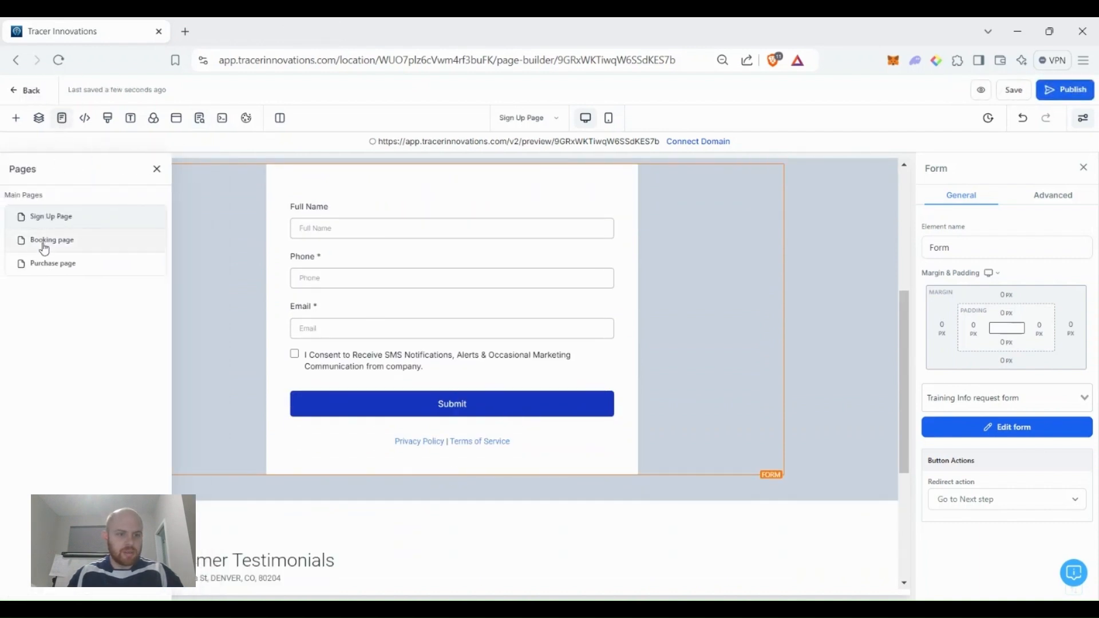
# On the Booking page, set the calendar block to the training consultation calendar.
pyautogui.click(45, 244)
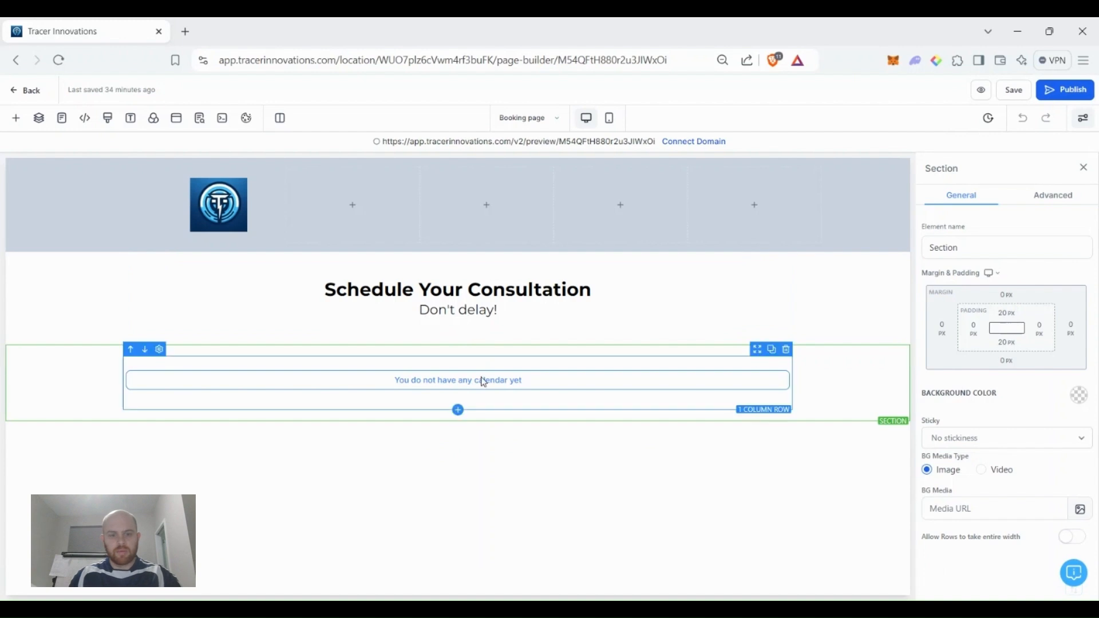
pyautogui.click(483, 381)
pyautogui.click(1016, 467)
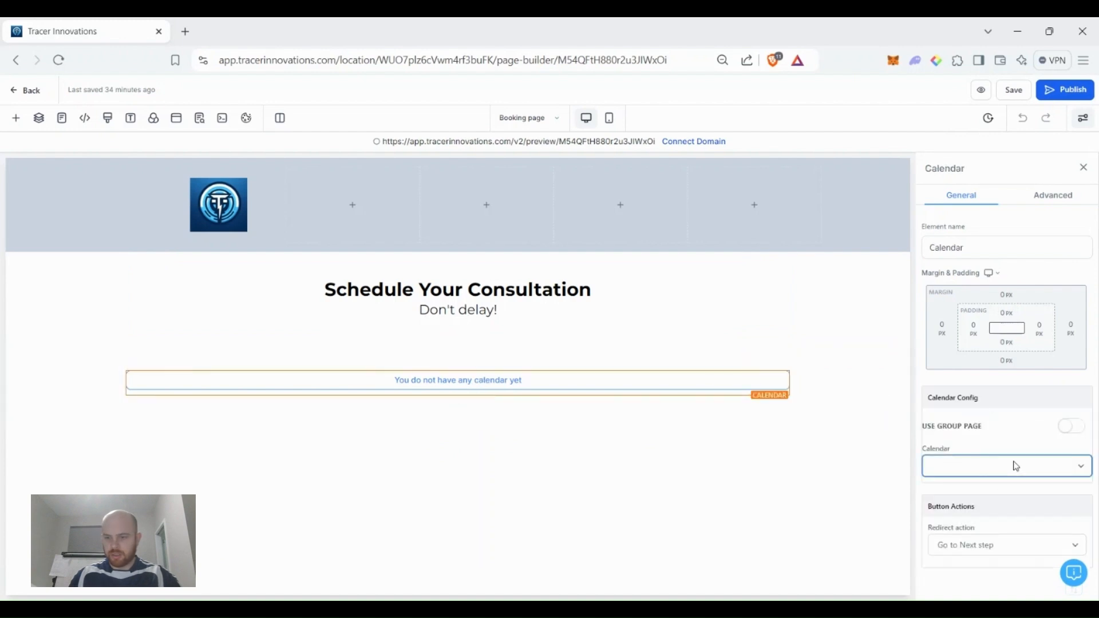
pyautogui.click(1018, 452)
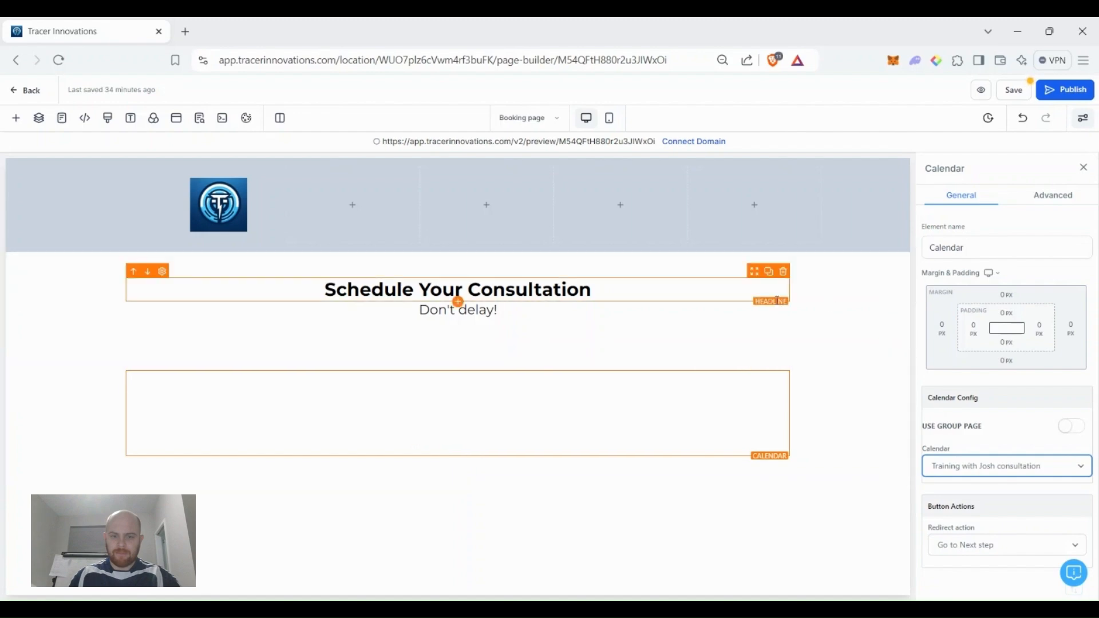
# Leave Use Group Page off and save the Booking page.
pyautogui.scroll(-5, 694, 441)
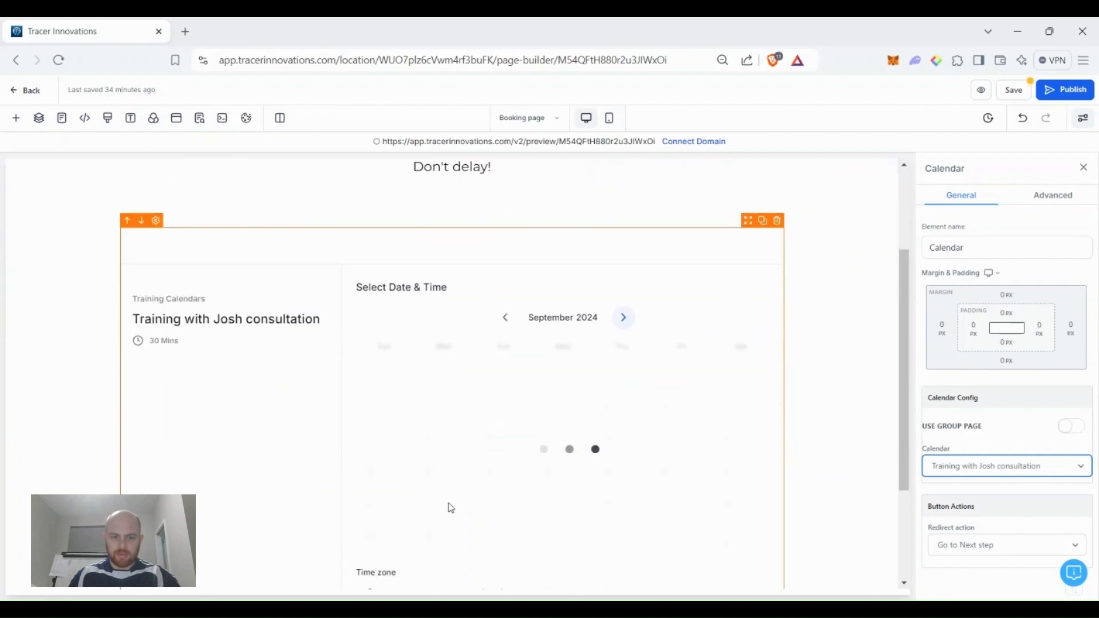
pyautogui.click(1074, 427)
pyautogui.click(1026, 475)
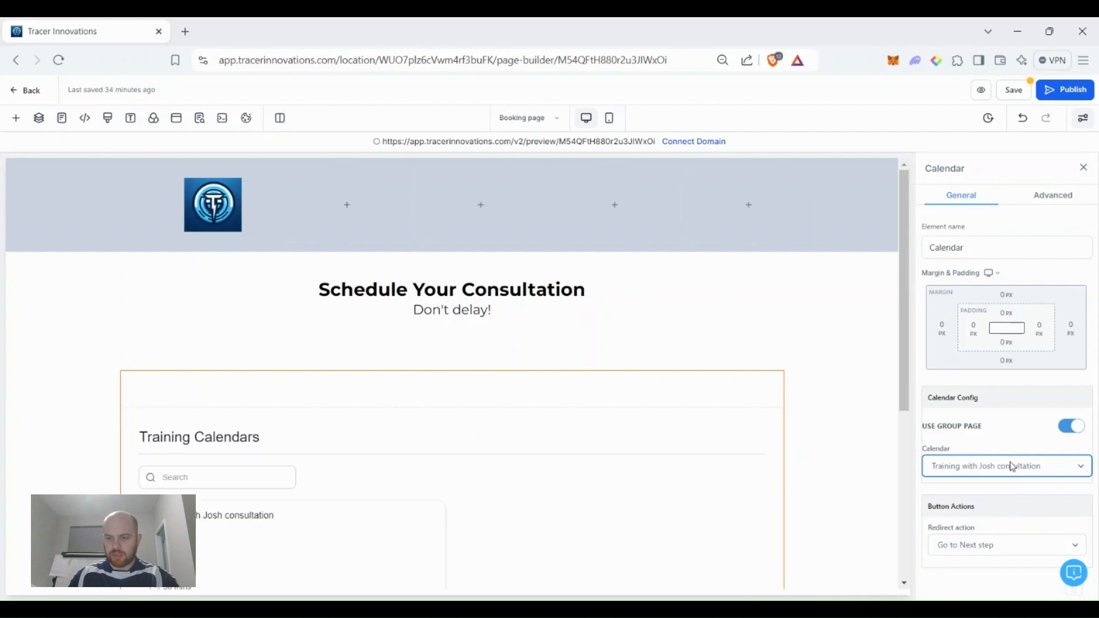
pyautogui.scroll(-3, 424, 458)
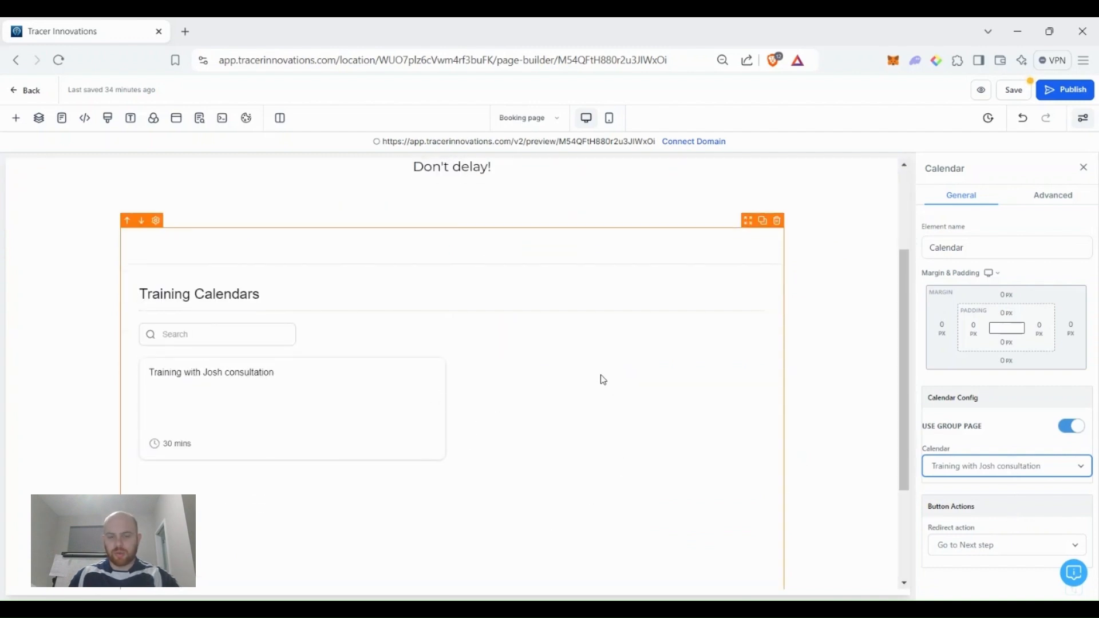
pyautogui.scroll(-1, 297, 404)
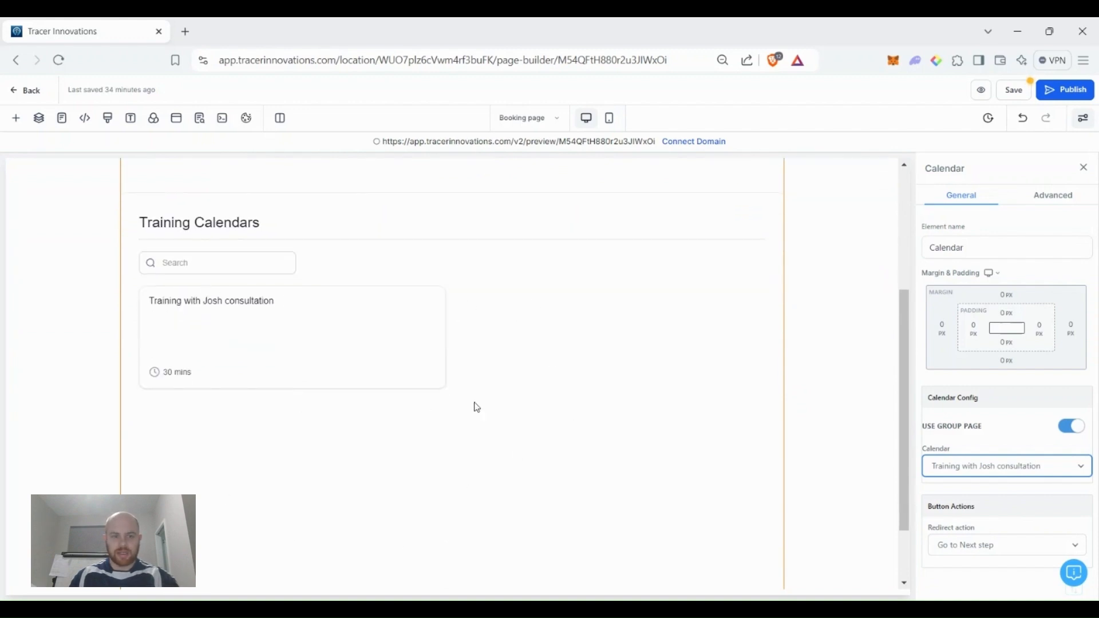
pyautogui.click(1067, 428)
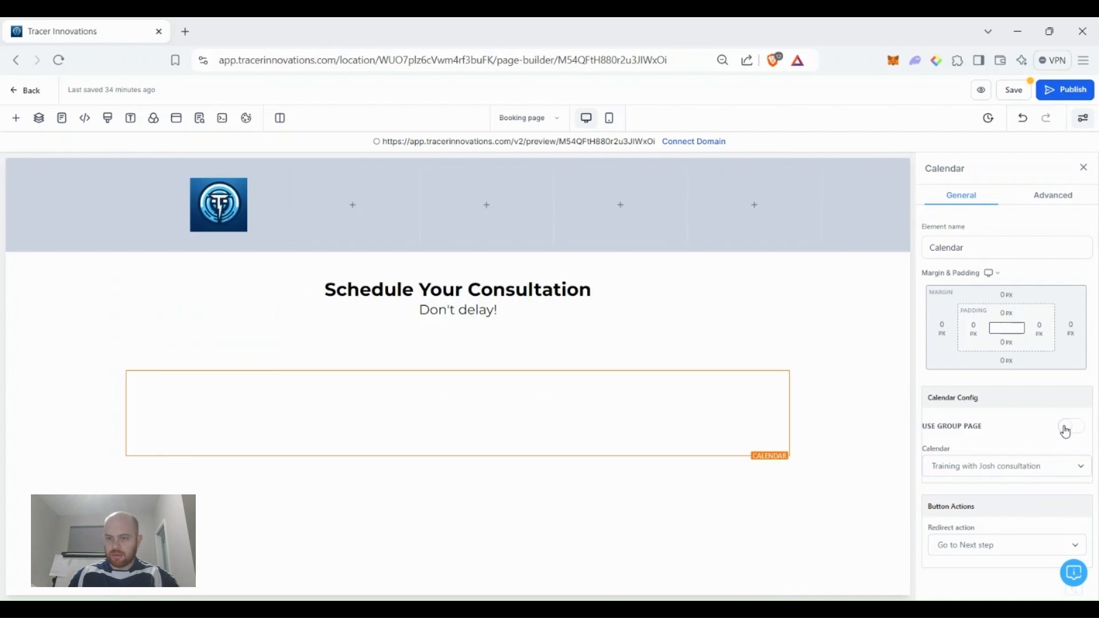
pyautogui.click(1002, 472)
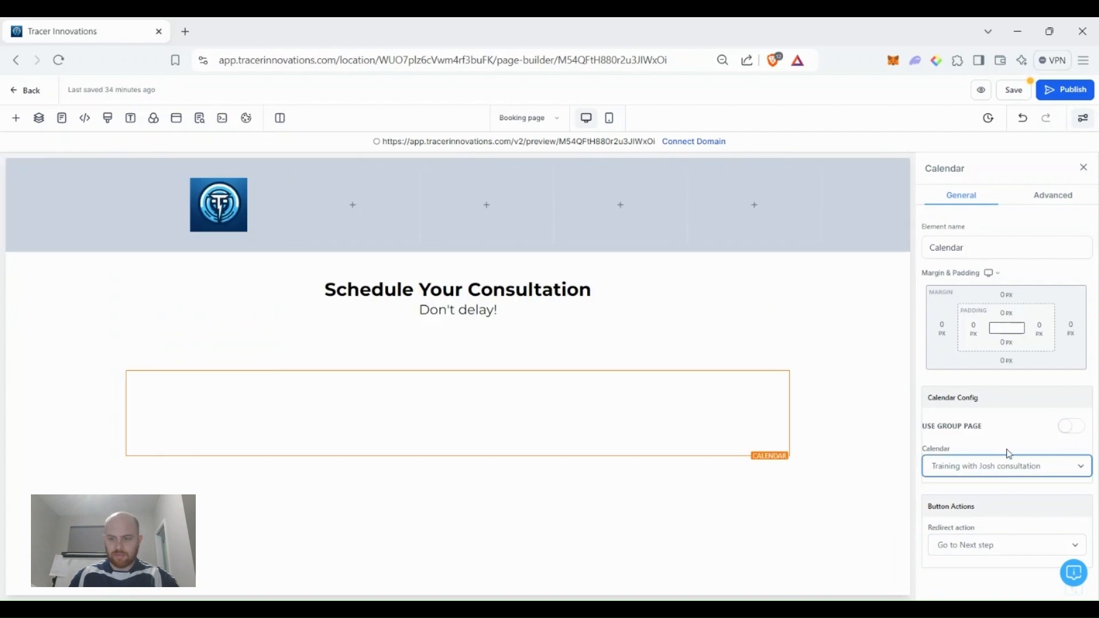
pyautogui.scroll(-4, 647, 433)
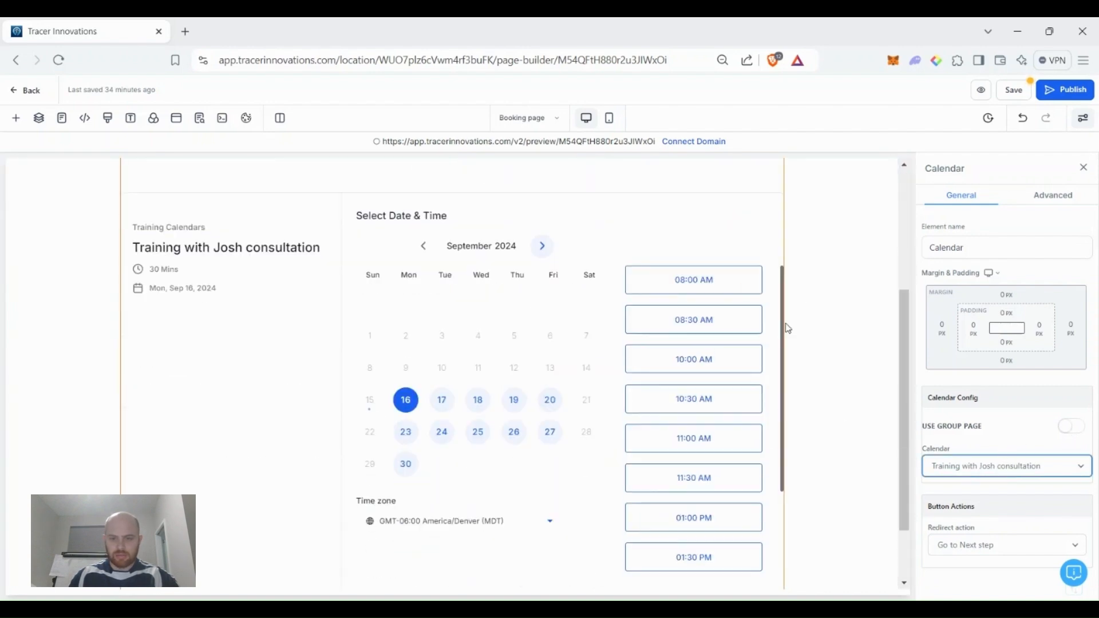
pyautogui.click(1014, 92)
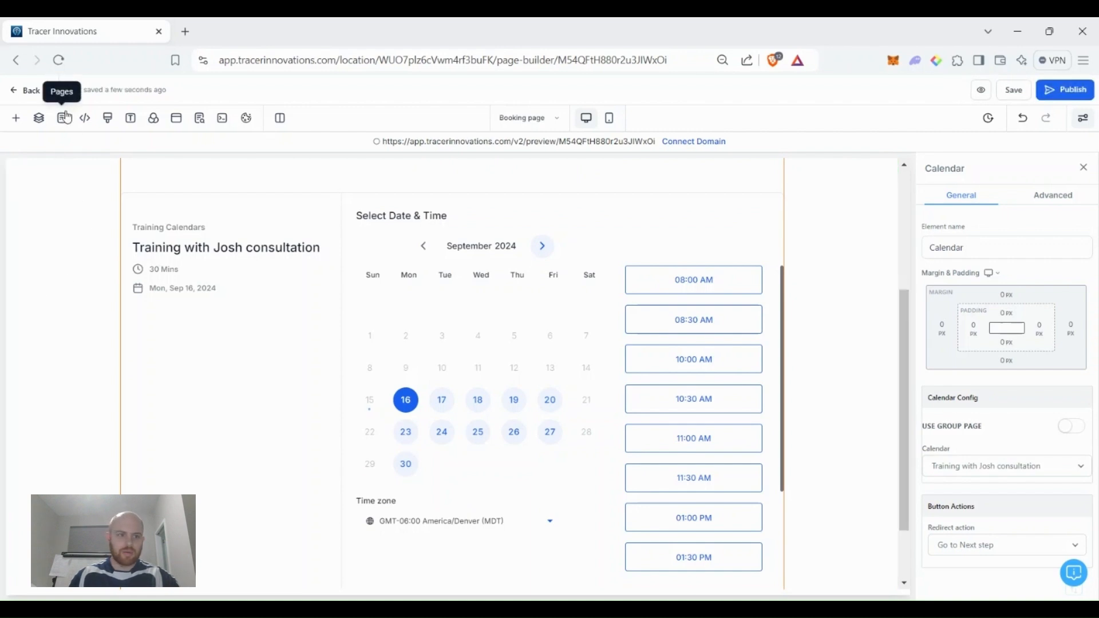
# Return to the funnel and show the Purchase page step's Products tab, which is still empty.
pyautogui.click(28, 92)
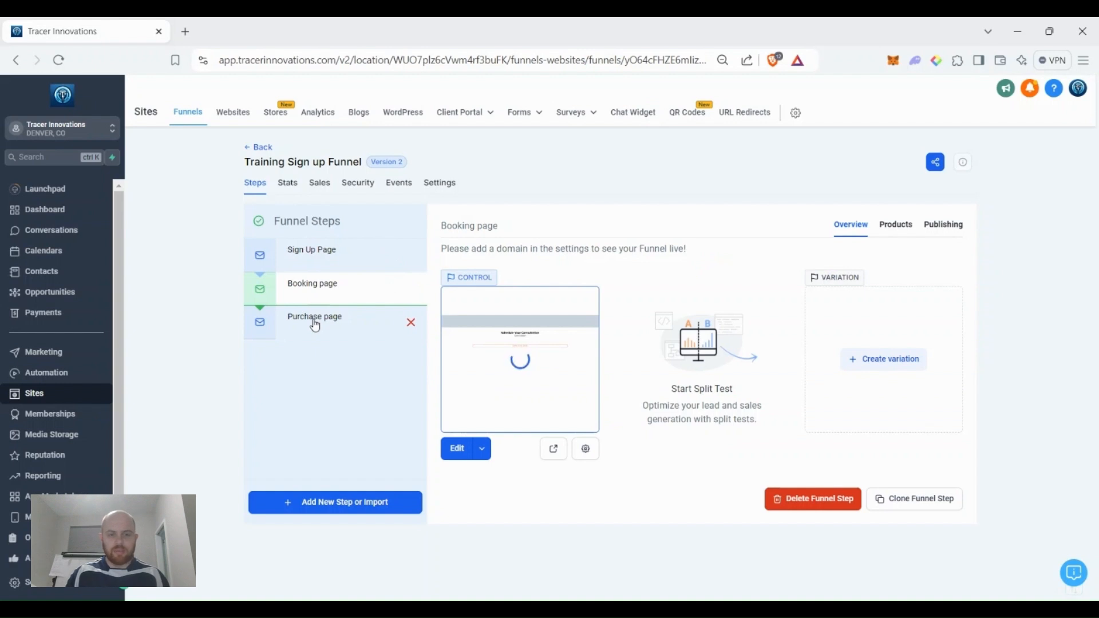
pyautogui.click(315, 326)
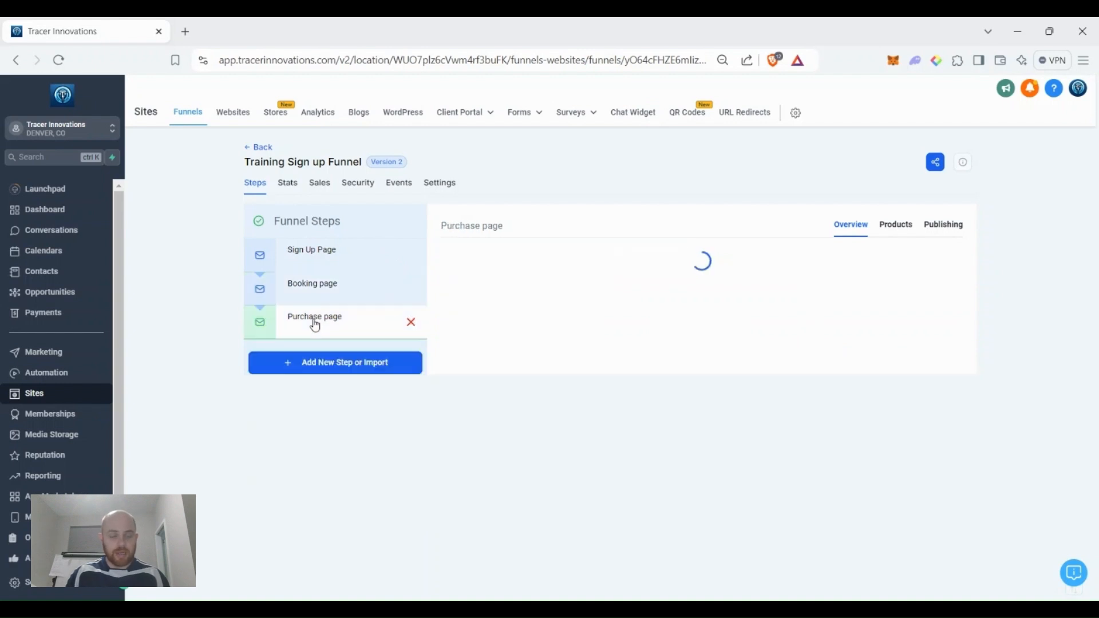
pyautogui.click(906, 229)
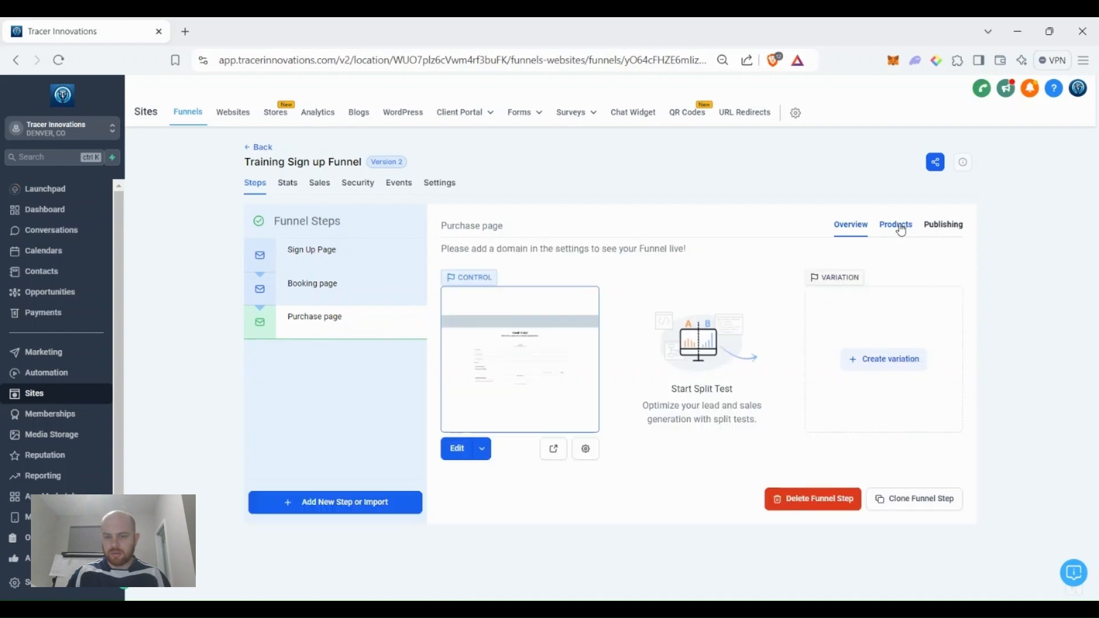
pyautogui.click(902, 229)
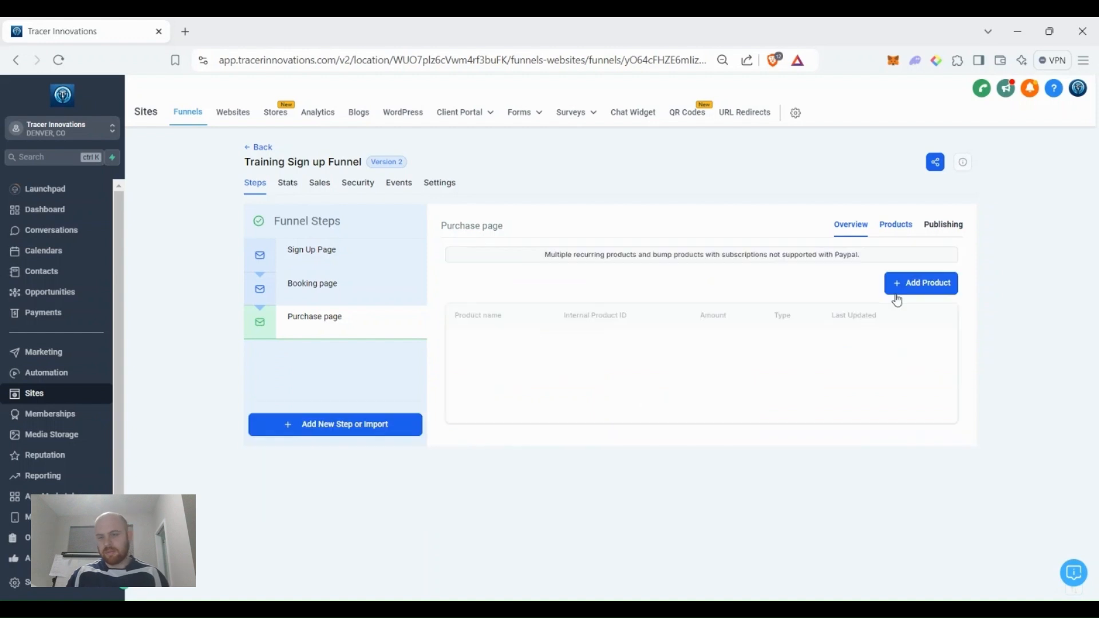
# Add the 6 Month- Paid up front product at the $4200 price.
pyautogui.click(933, 286)
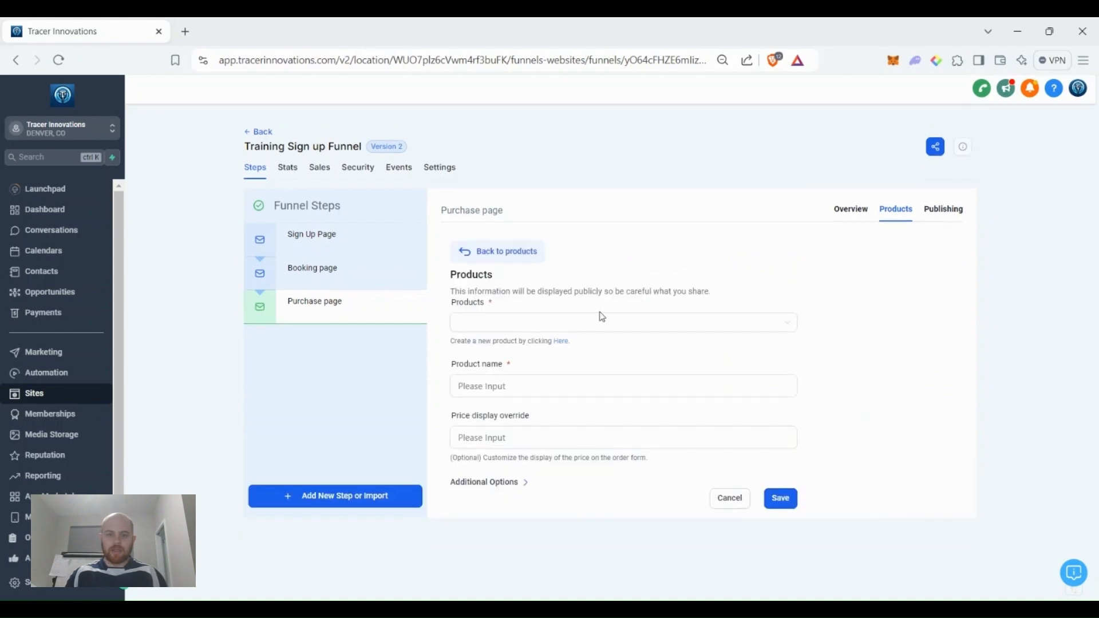
pyautogui.click(583, 323)
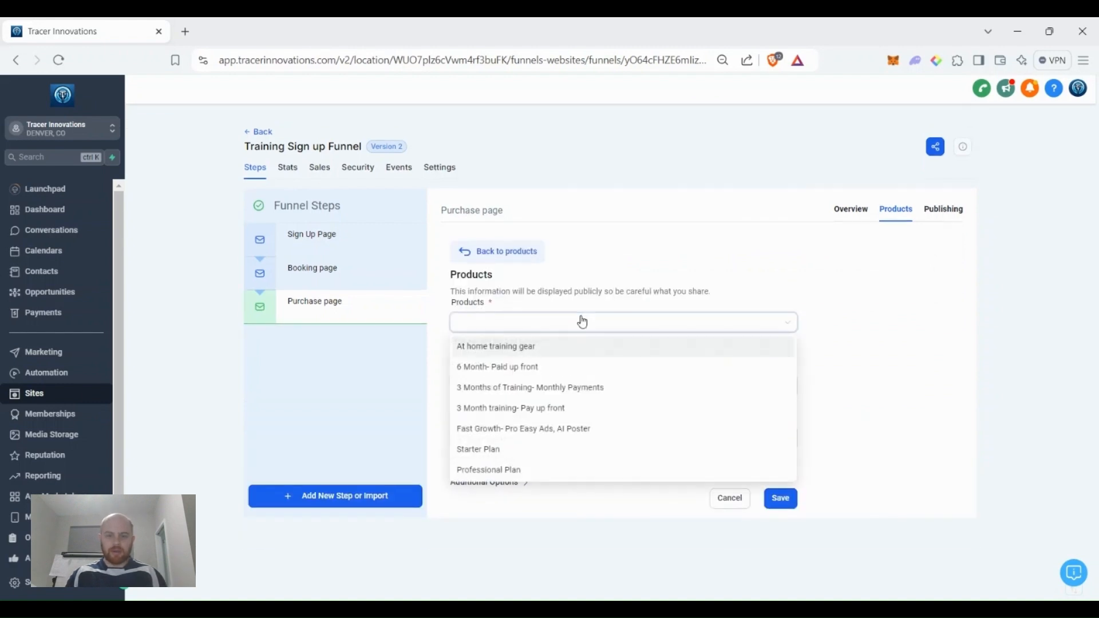
pyautogui.click(573, 375)
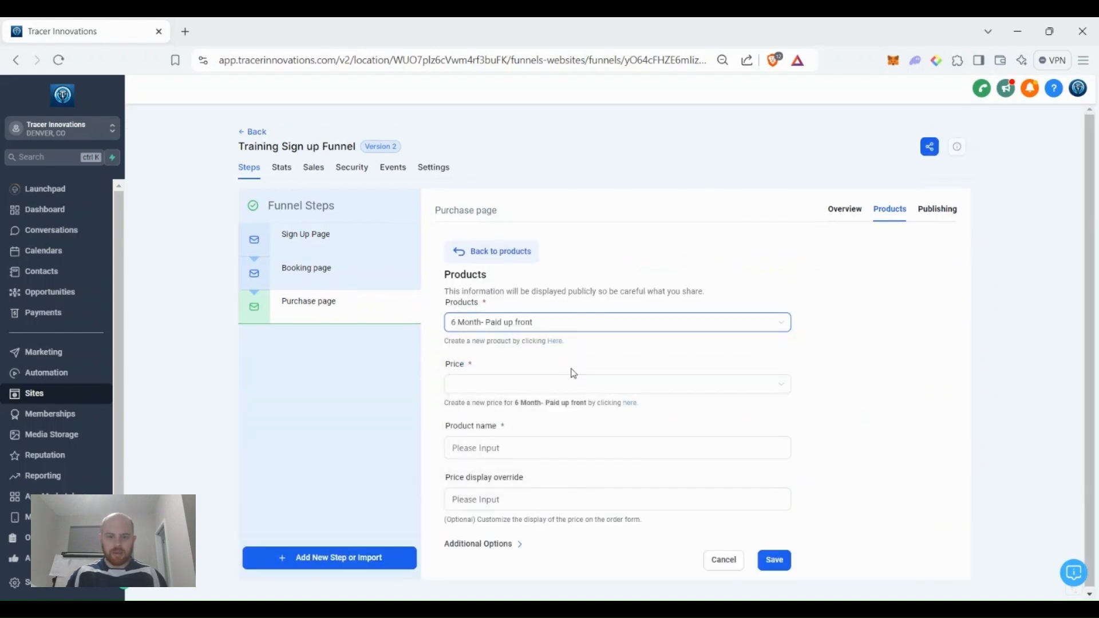
pyautogui.click(509, 384)
pyautogui.click(508, 405)
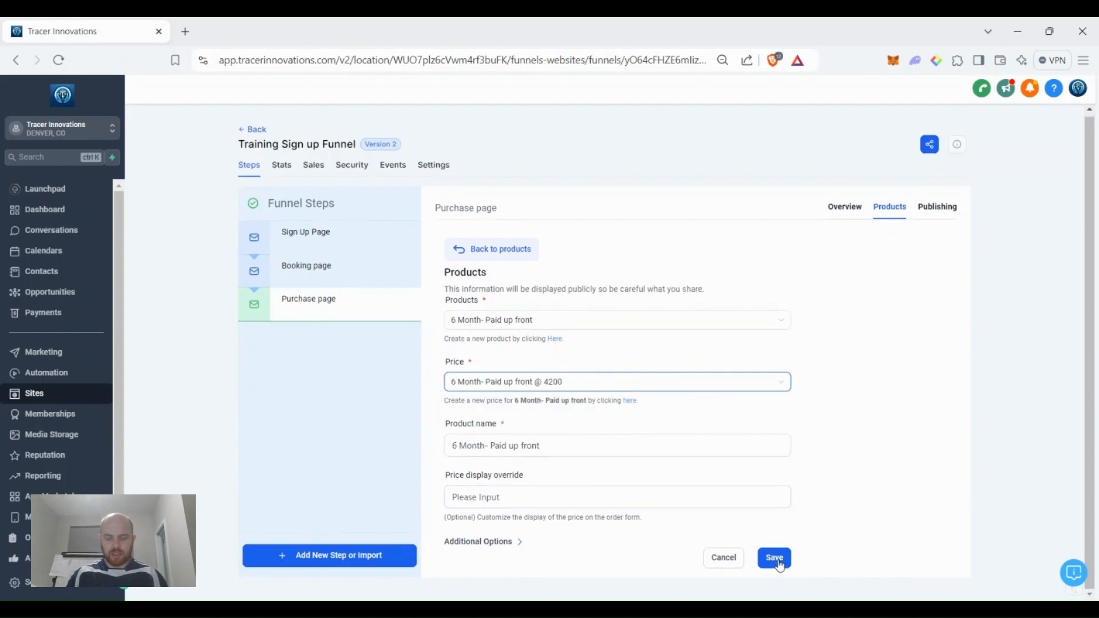
pyautogui.click(775, 559)
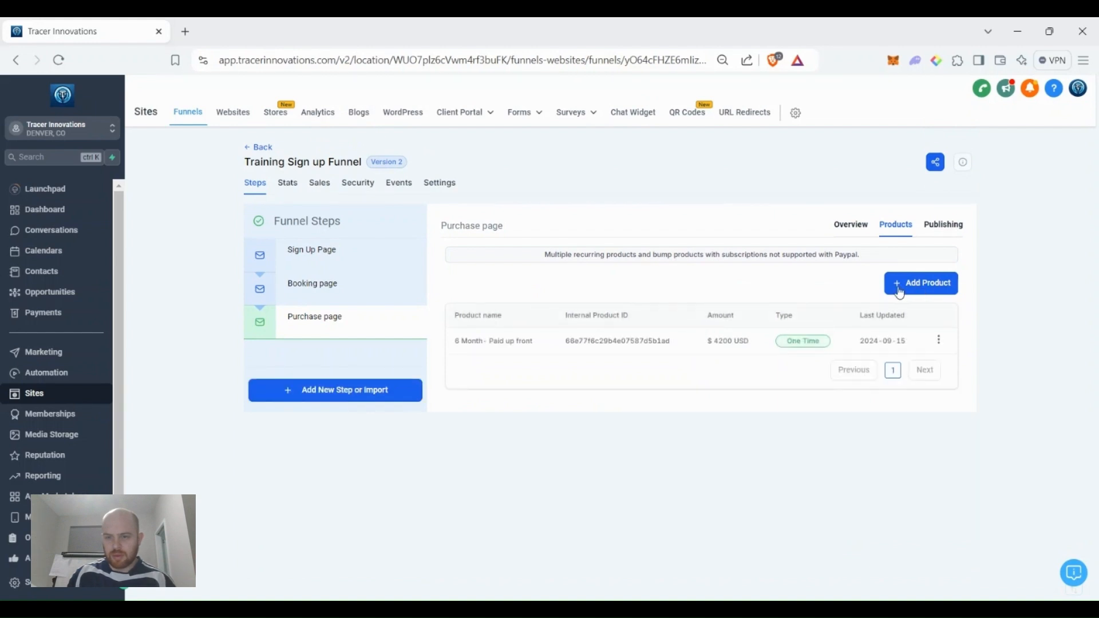
# Add 3 Months of Training- Monthly Payments at the $1000 monthly price.
pyautogui.click(944, 292)
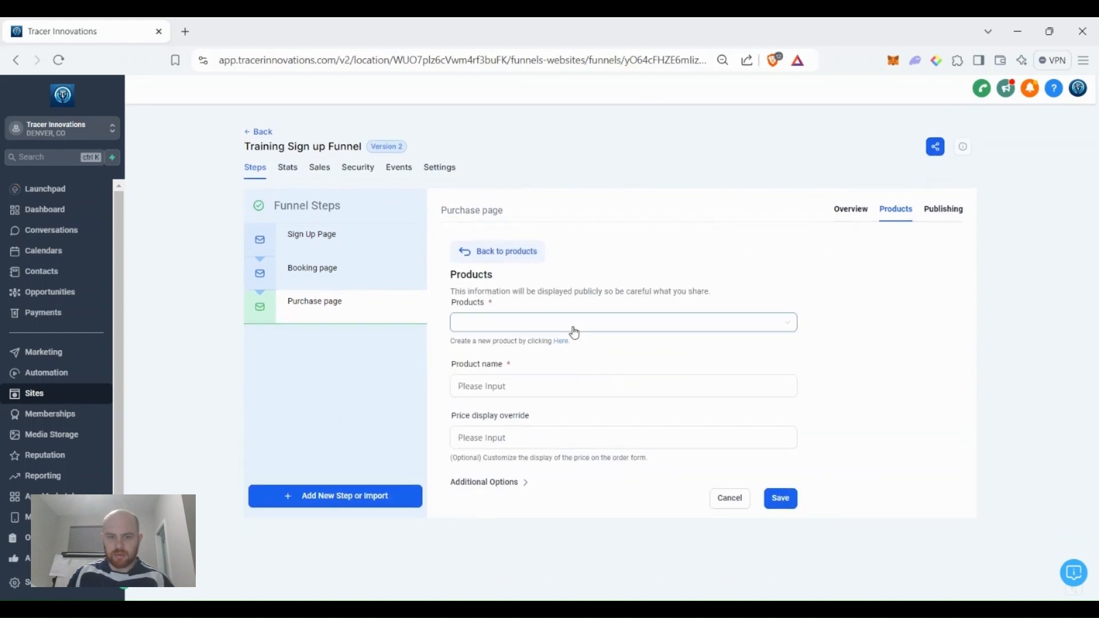
pyautogui.click(576, 323)
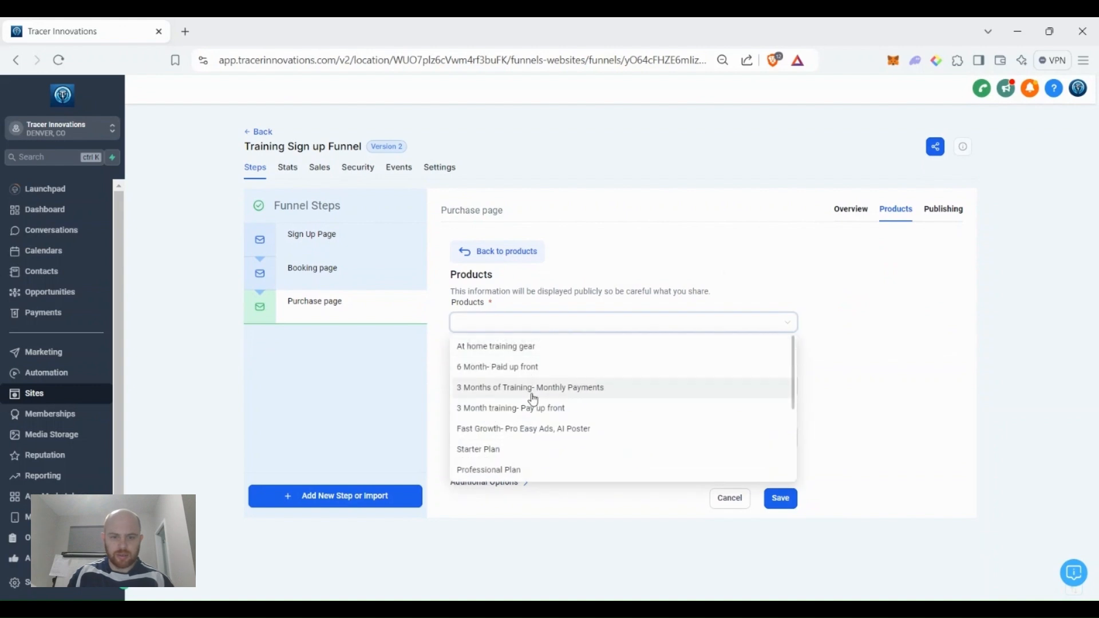
pyautogui.click(533, 395)
pyautogui.click(658, 389)
pyautogui.click(645, 408)
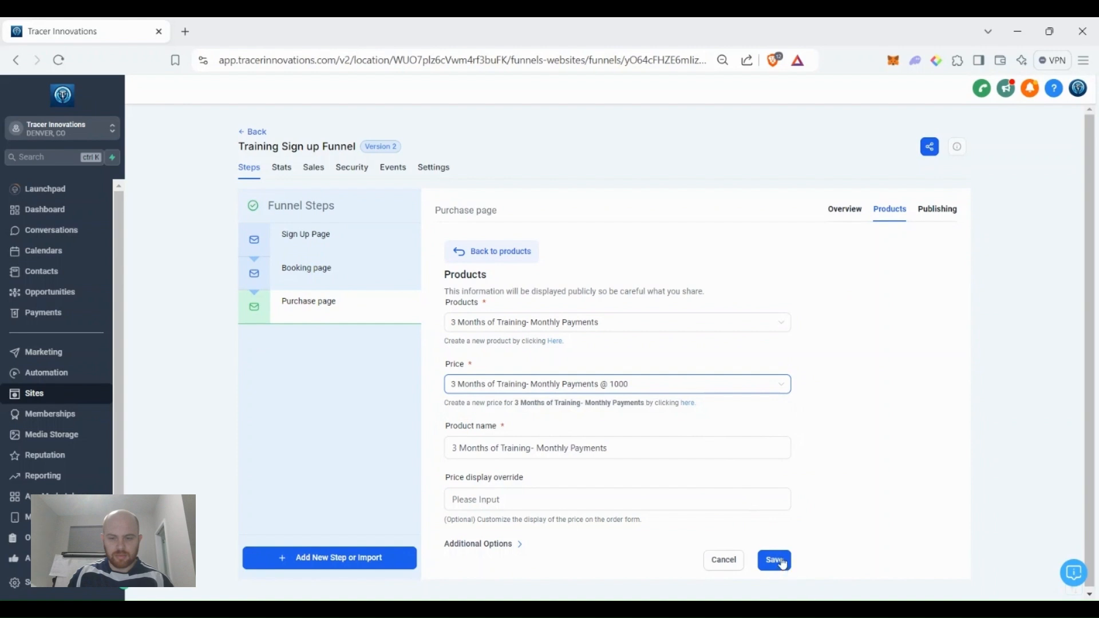
pyautogui.click(781, 562)
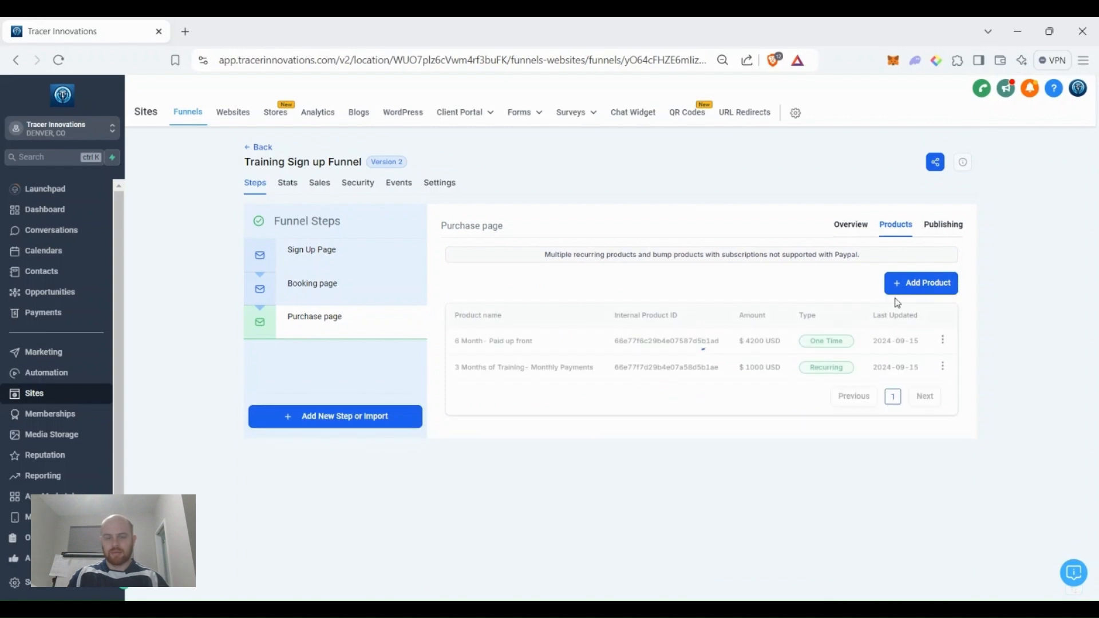
# Add 3 Month training- Pay up front at the $2400 price.
pyautogui.click(903, 295)
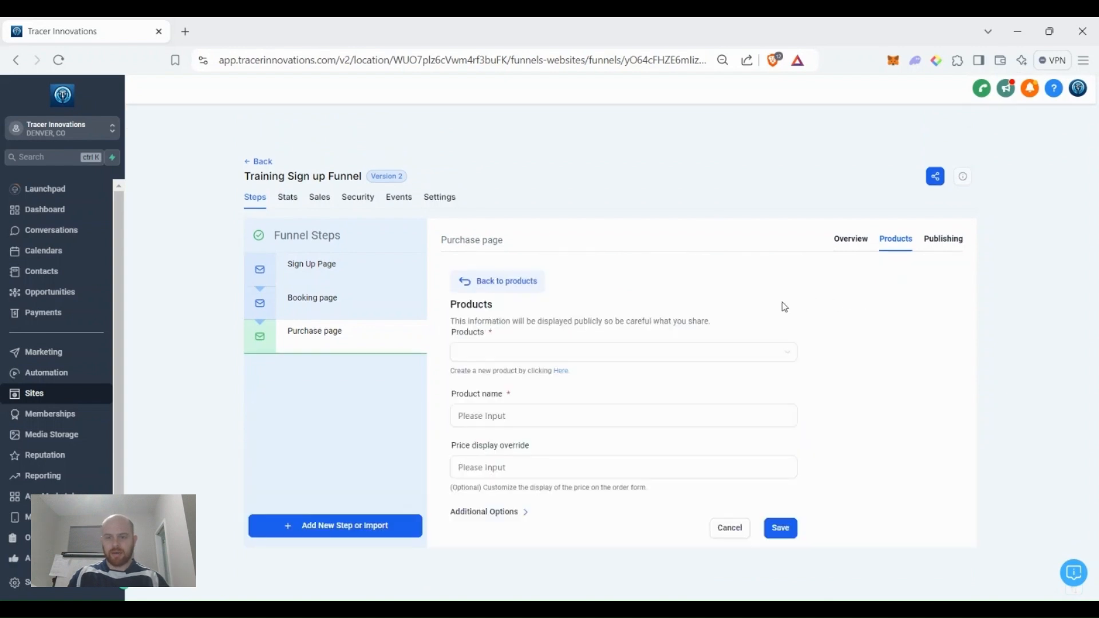
pyautogui.click(596, 321)
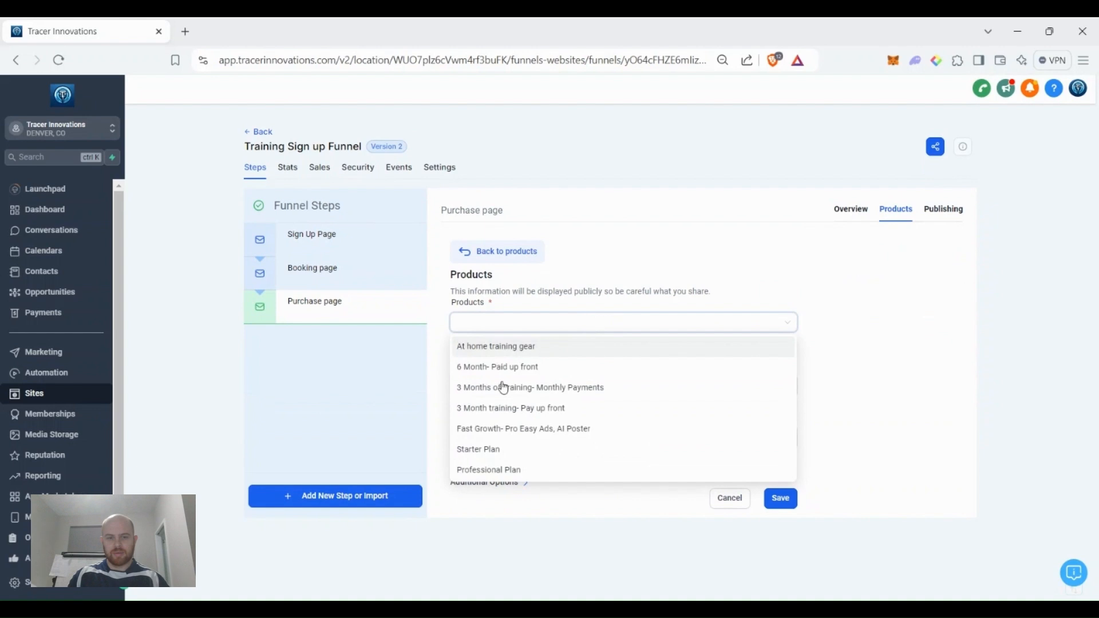
pyautogui.click(563, 415)
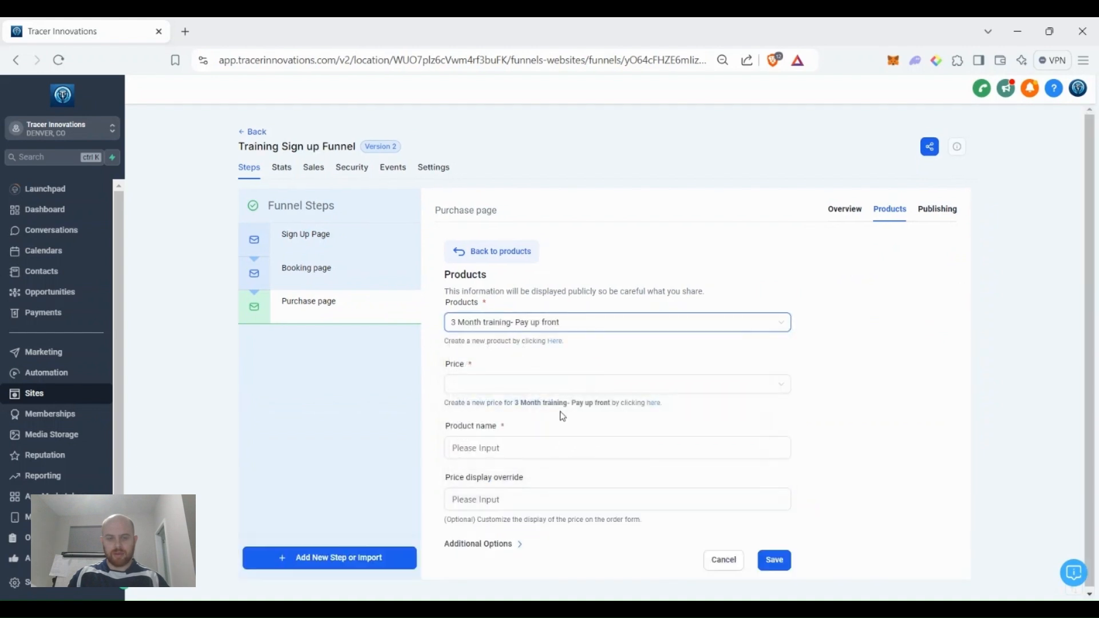
pyautogui.click(540, 384)
pyautogui.click(540, 409)
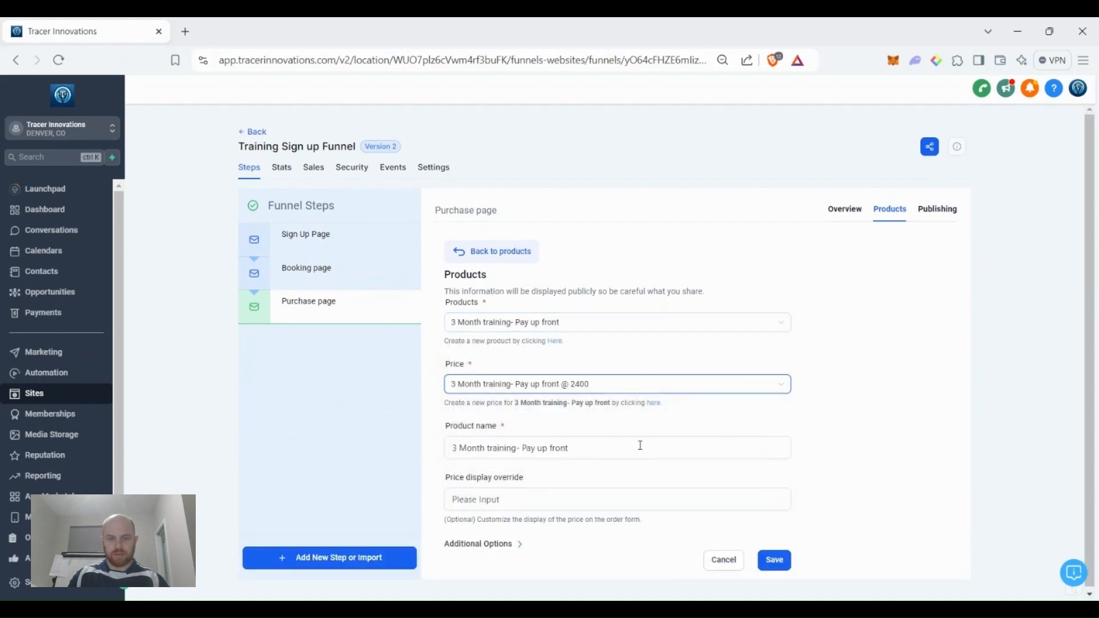
pyautogui.click(776, 560)
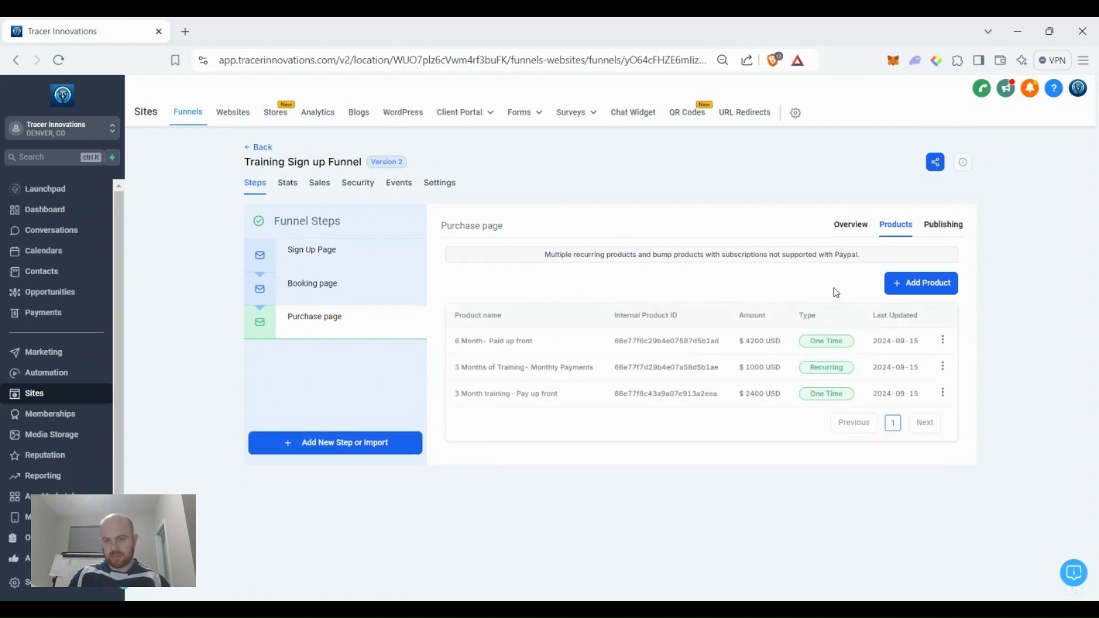
pyautogui.click(919, 286)
# Add At home training gear at $100 to the page, marked as a Bump Product.
pyautogui.click(634, 323)
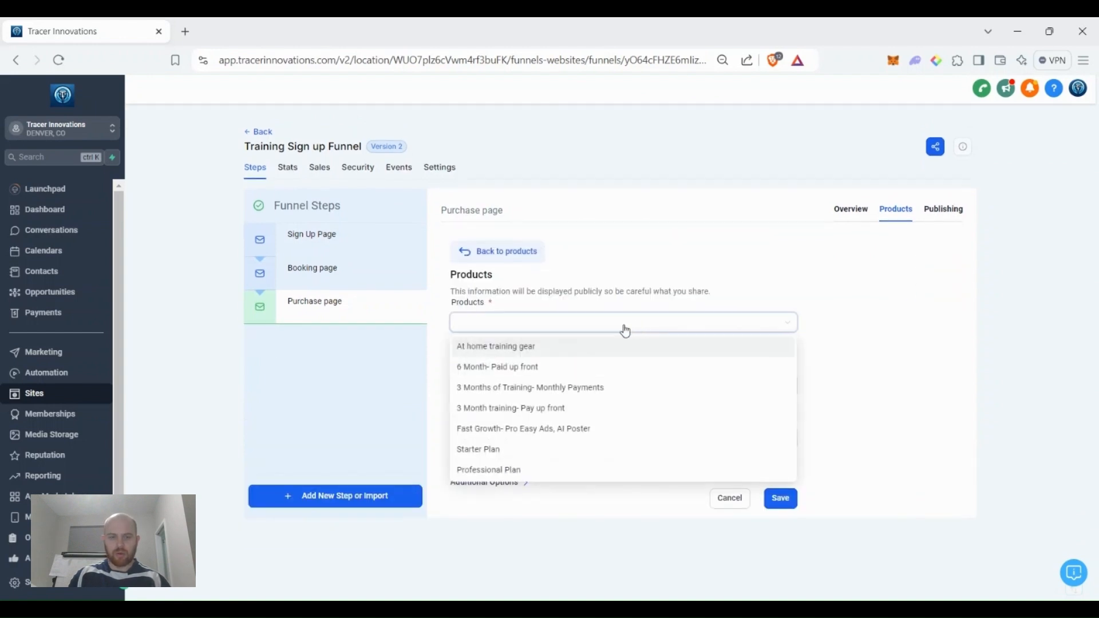
pyautogui.click(547, 347)
pyautogui.click(525, 385)
pyautogui.click(525, 405)
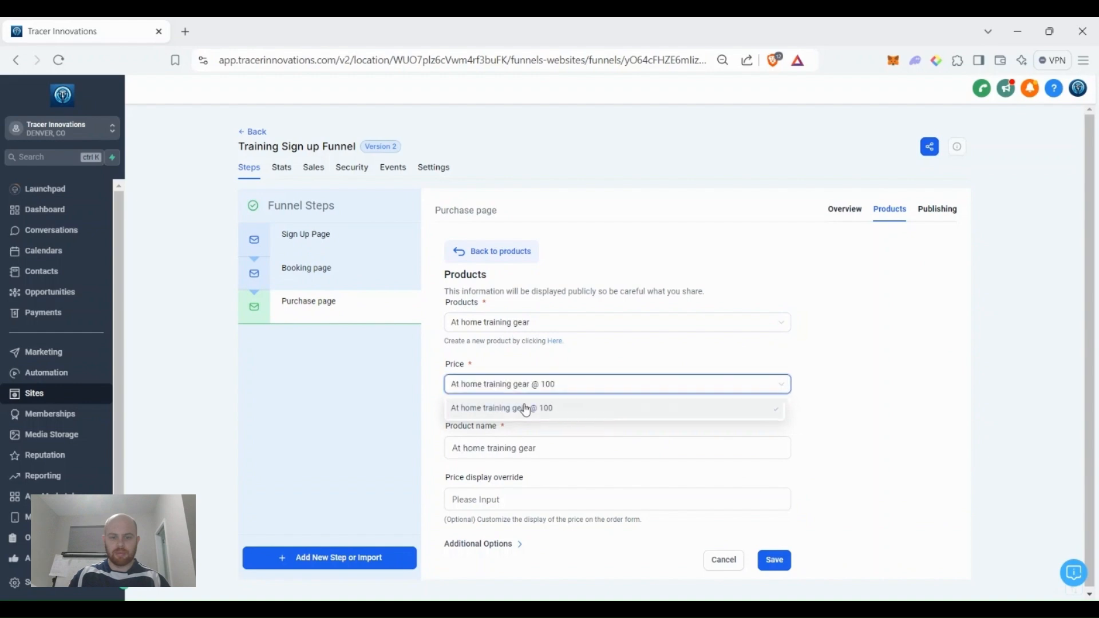
pyautogui.click(479, 544)
pyautogui.scroll(-1, 607, 470)
pyautogui.scroll(-1, 610, 472)
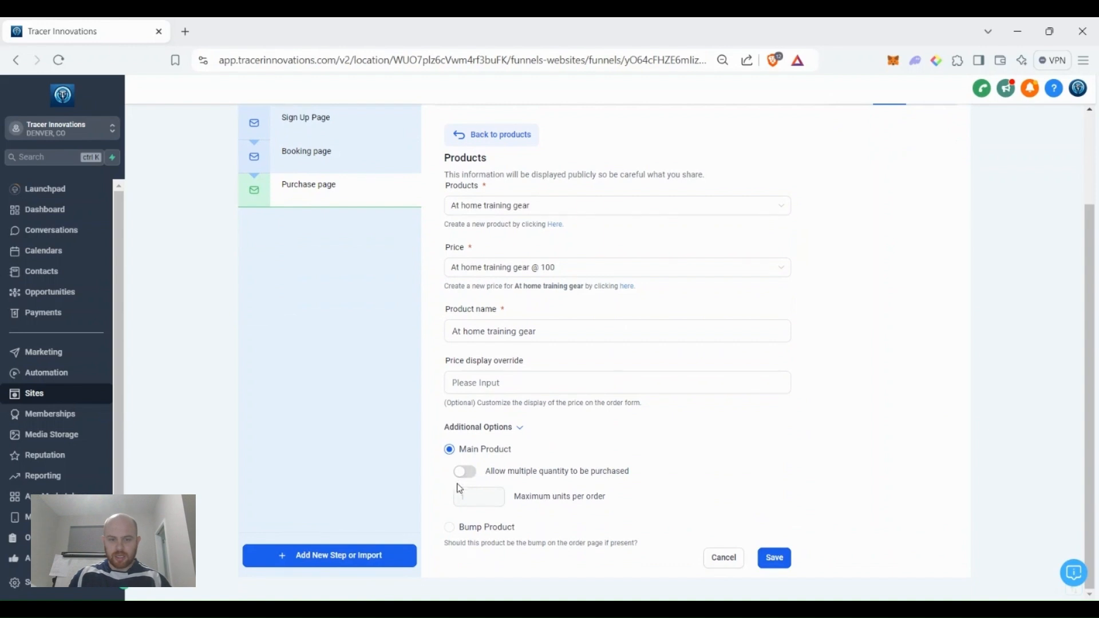
pyautogui.click(456, 531)
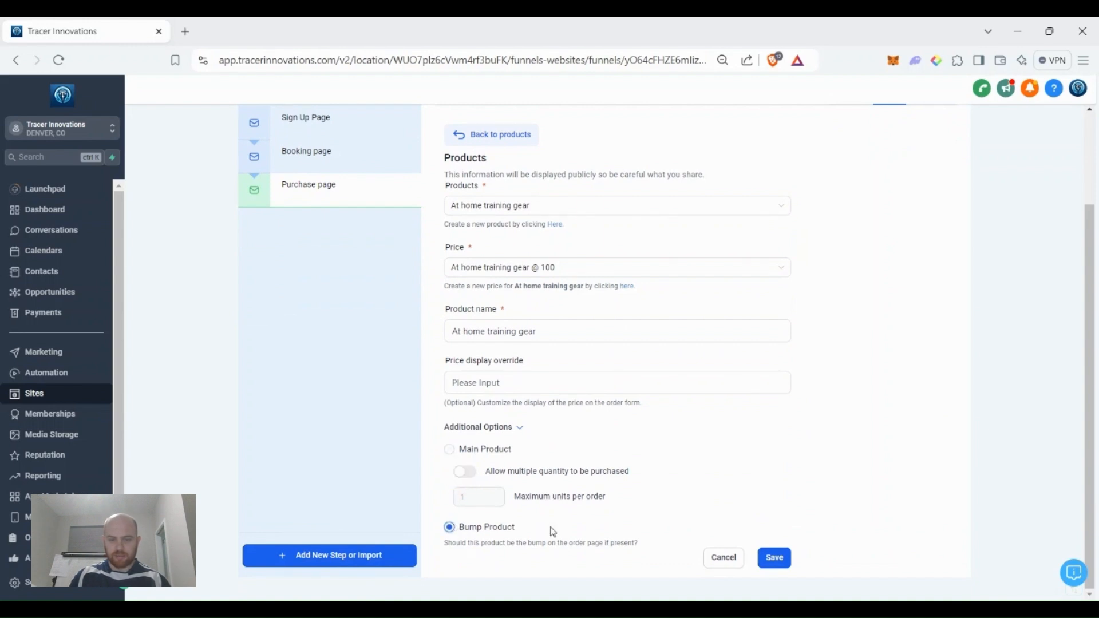
pyautogui.click(774, 559)
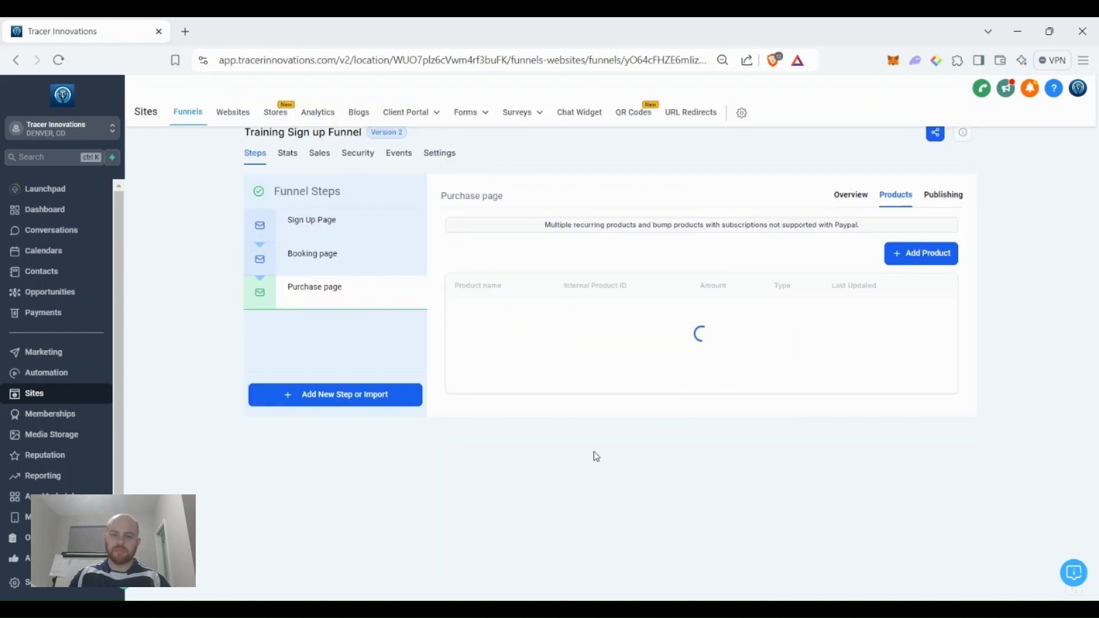
pyautogui.scroll(2, 598, 389)
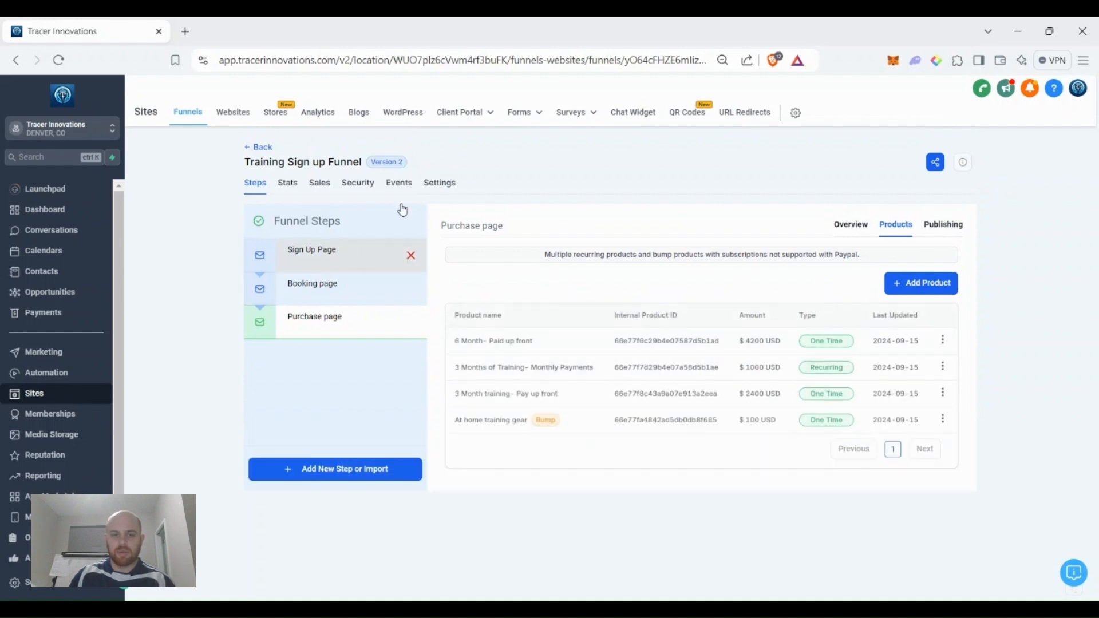
pyautogui.click(375, 244)
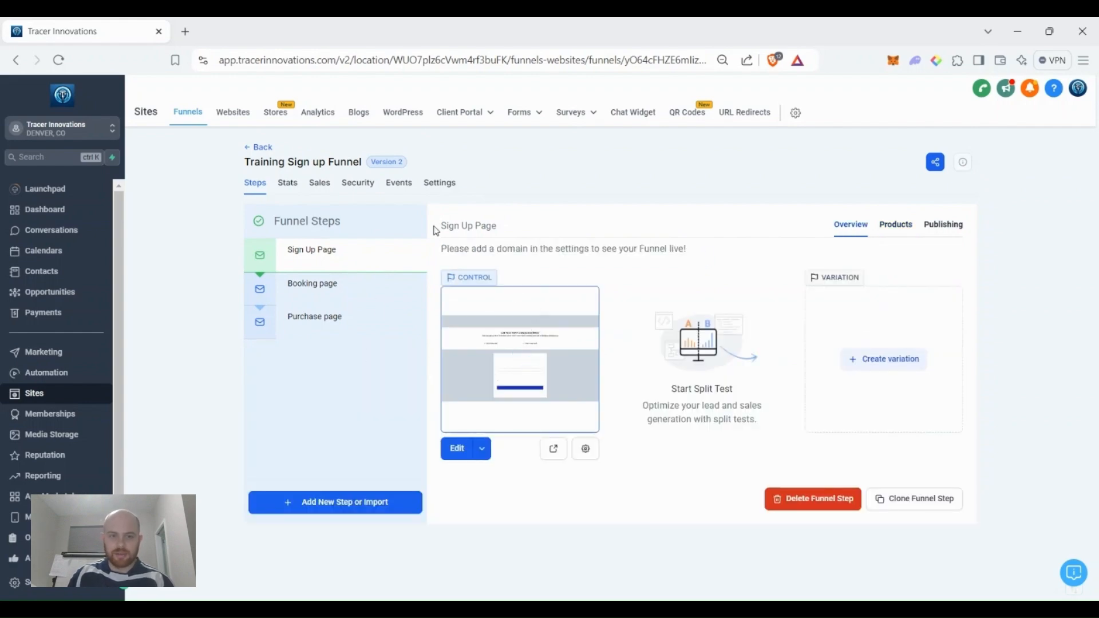
# Set the funnel domain to tracerinnovations.com with no chat widget, save, and view the live Sign Up Page.
pyautogui.click(446, 182)
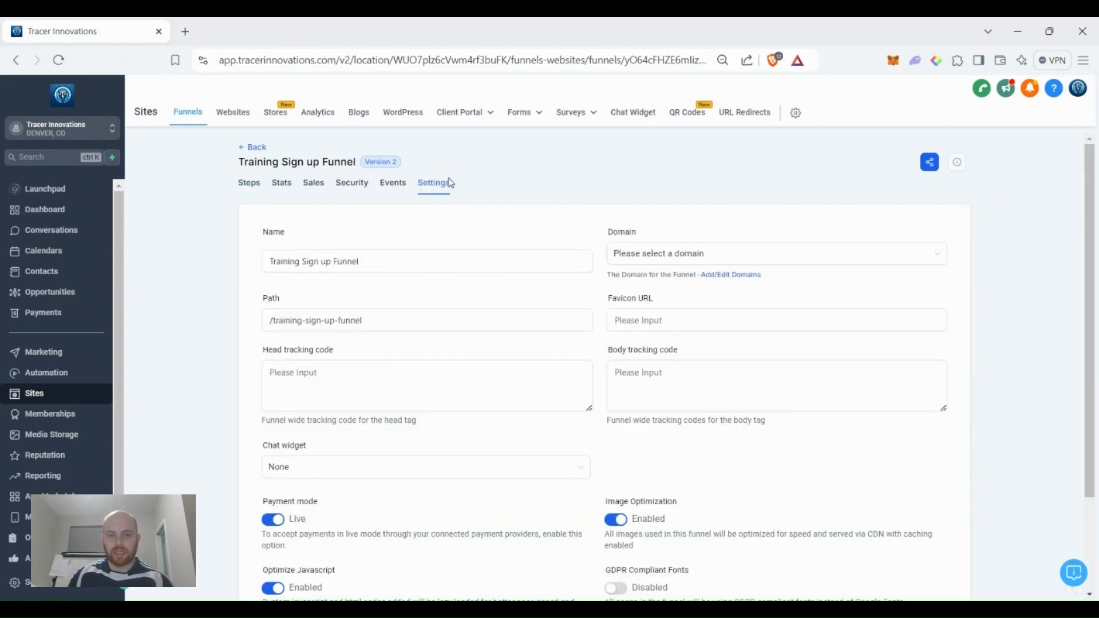
pyautogui.click(658, 253)
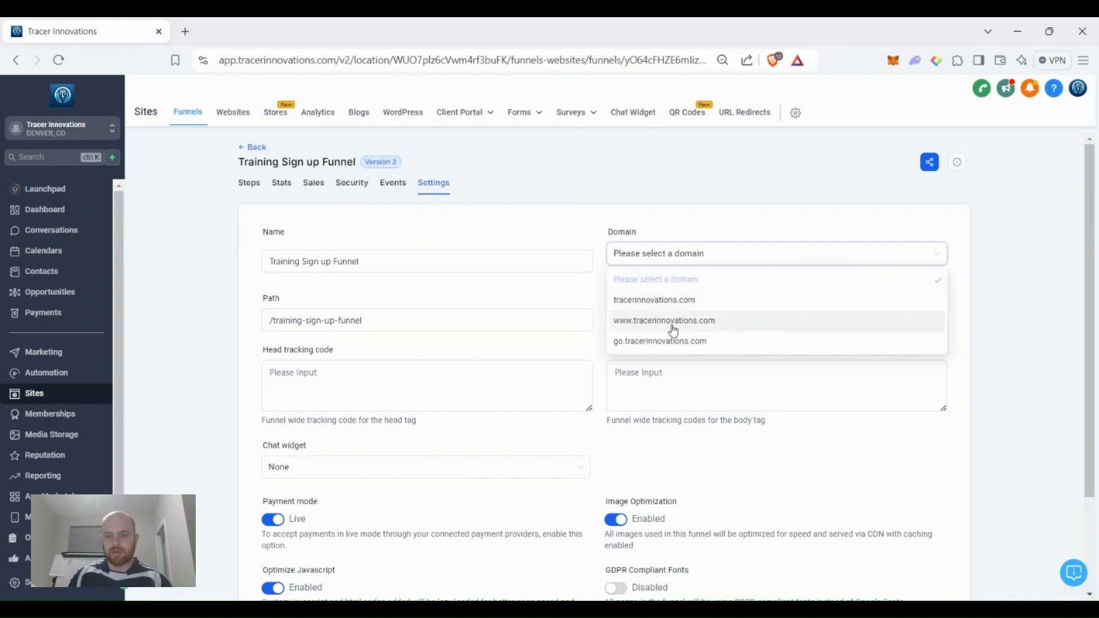
pyautogui.click(688, 303)
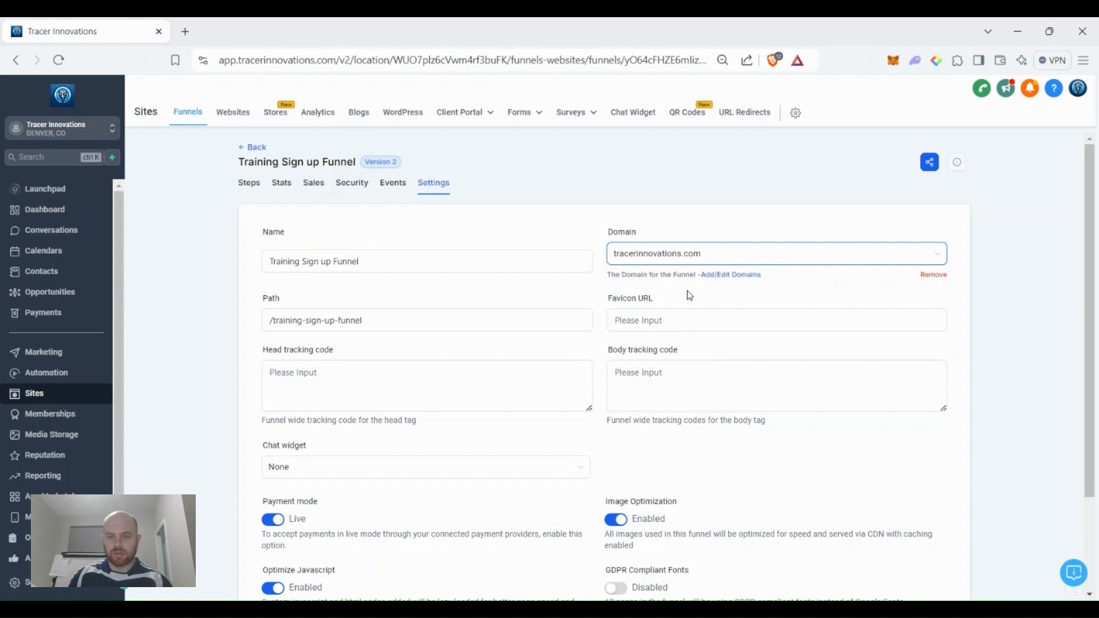
pyautogui.scroll(-3, 452, 313)
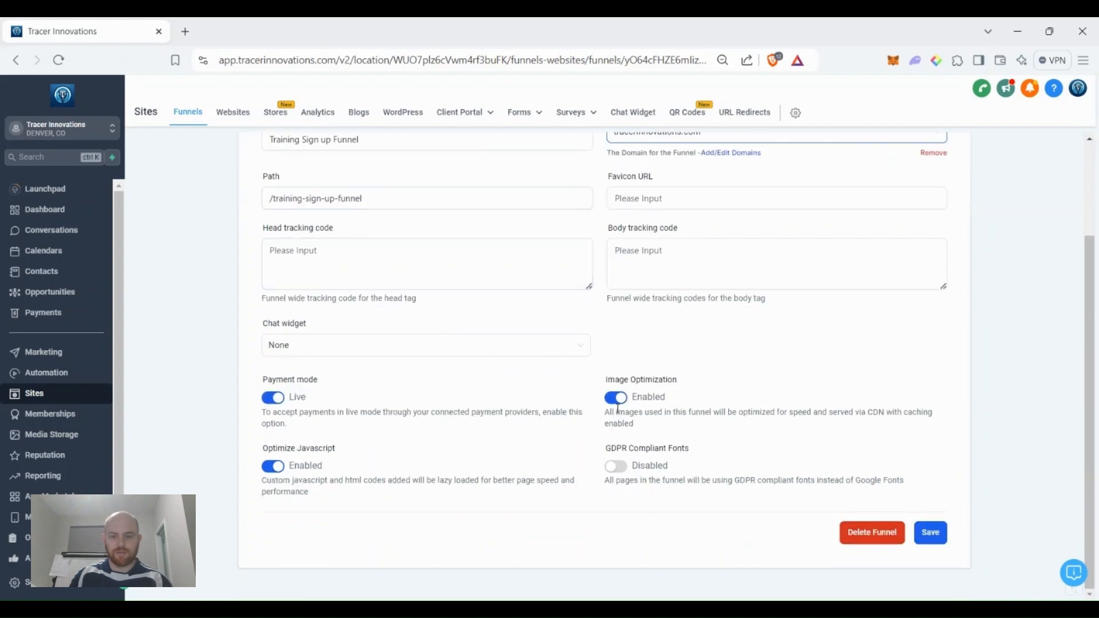
pyautogui.click(419, 352)
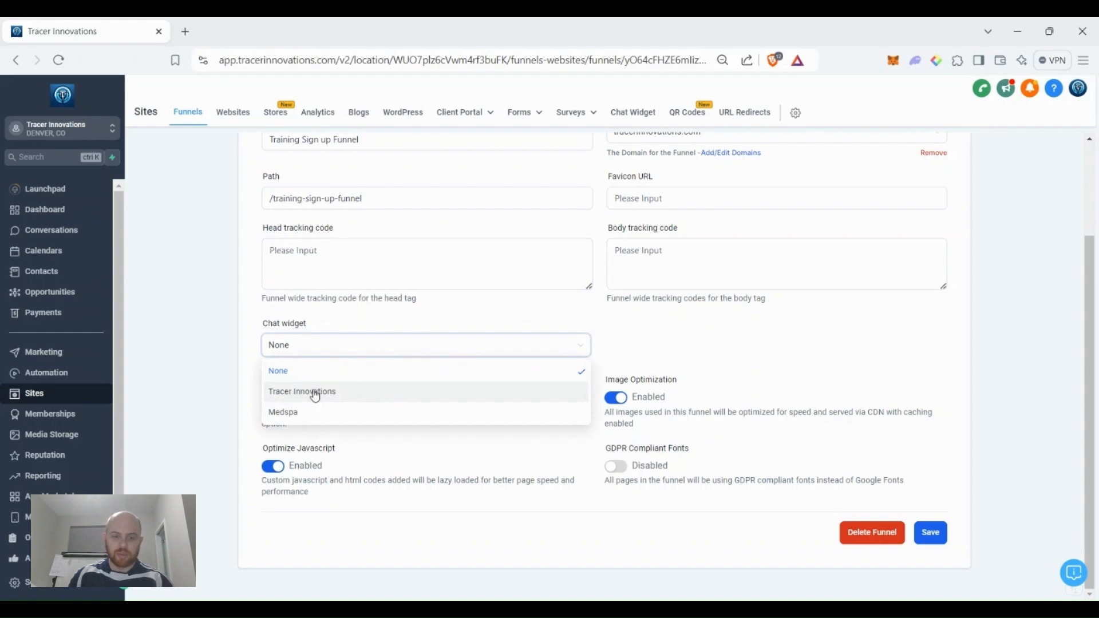
pyautogui.click(270, 349)
pyautogui.click(928, 532)
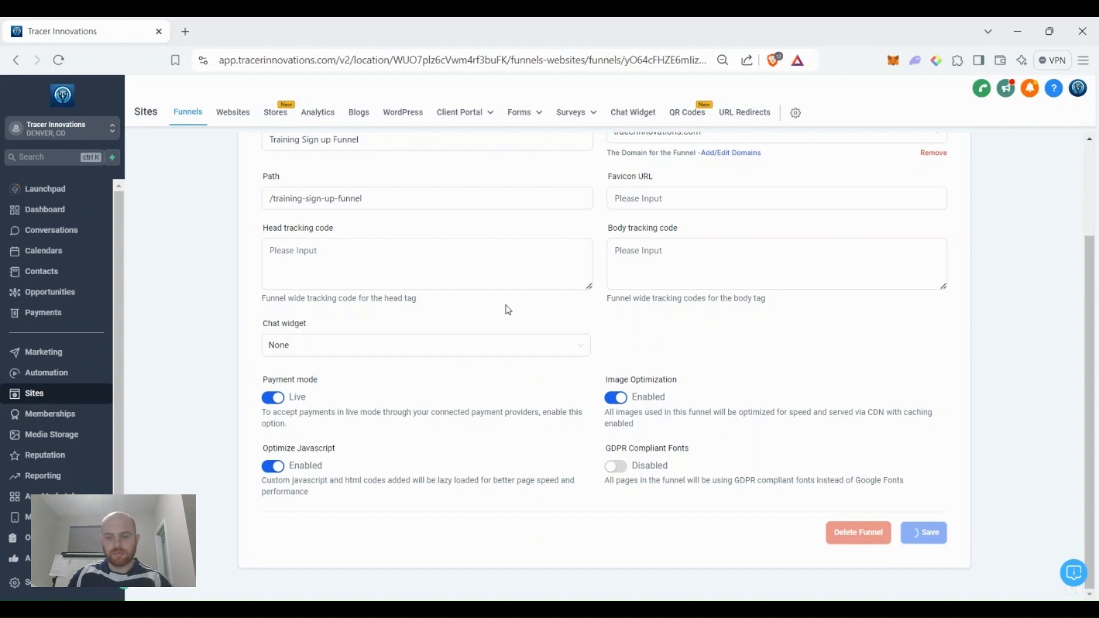
pyautogui.click(399, 273)
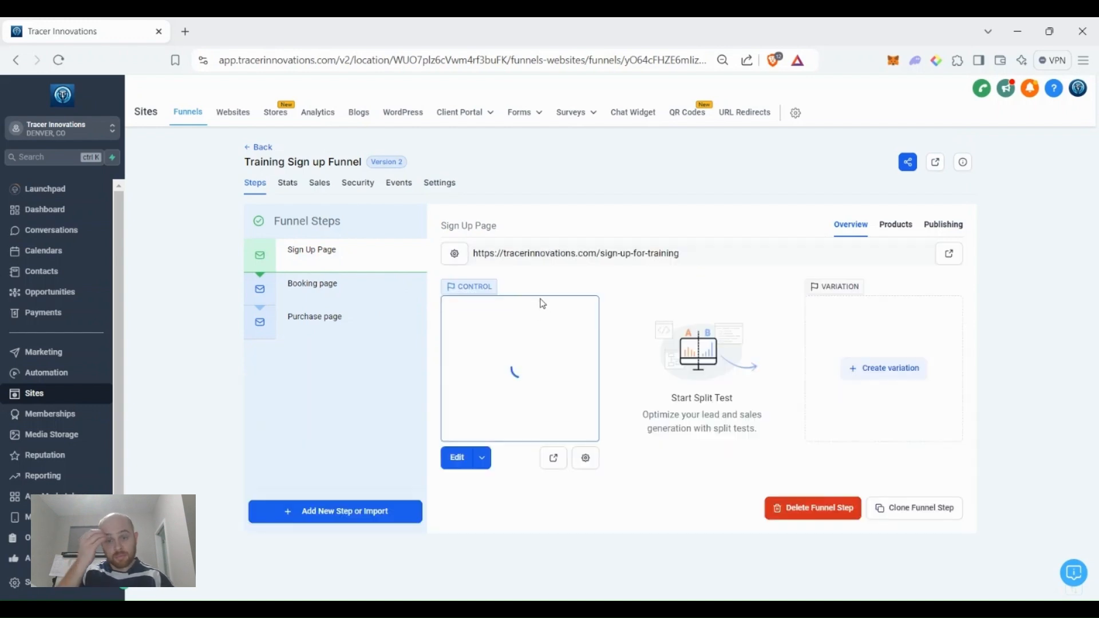
pyautogui.click(949, 254)
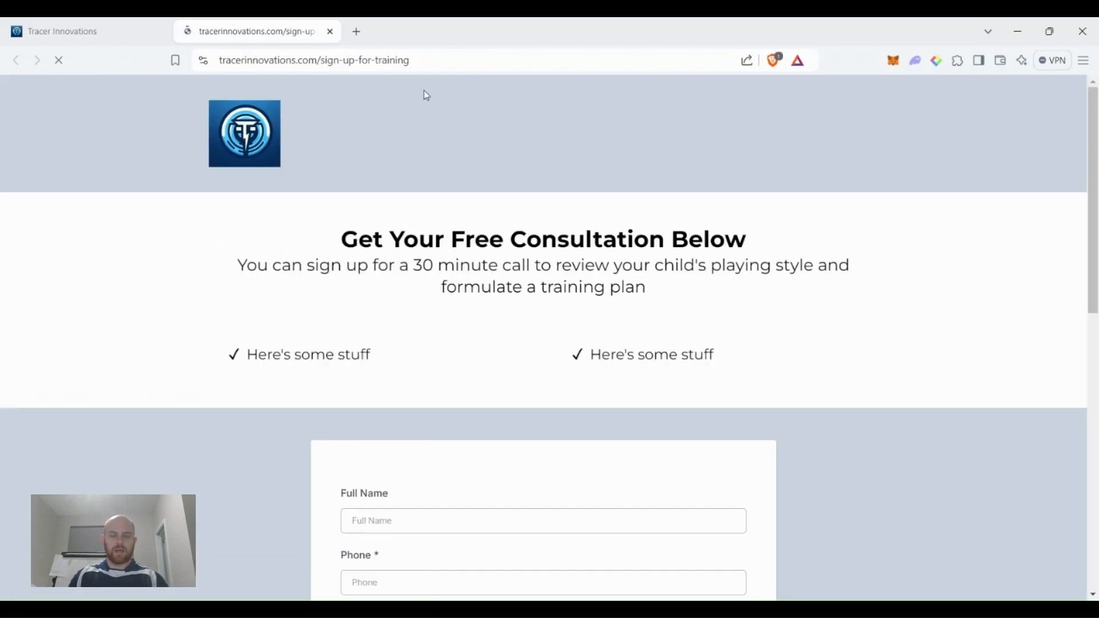
# Scroll to the consultation form and enter the test contact's full name.
pyautogui.scroll(-5, 652, 384)
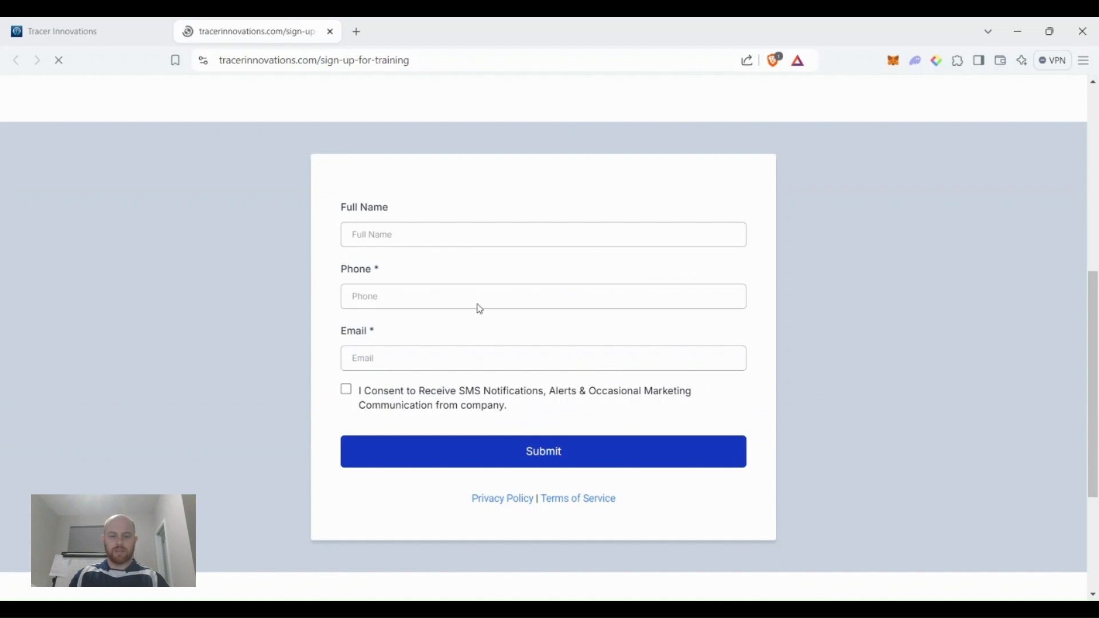
pyautogui.scroll(-3, 479, 309)
pyautogui.scroll(-3, 407, 295)
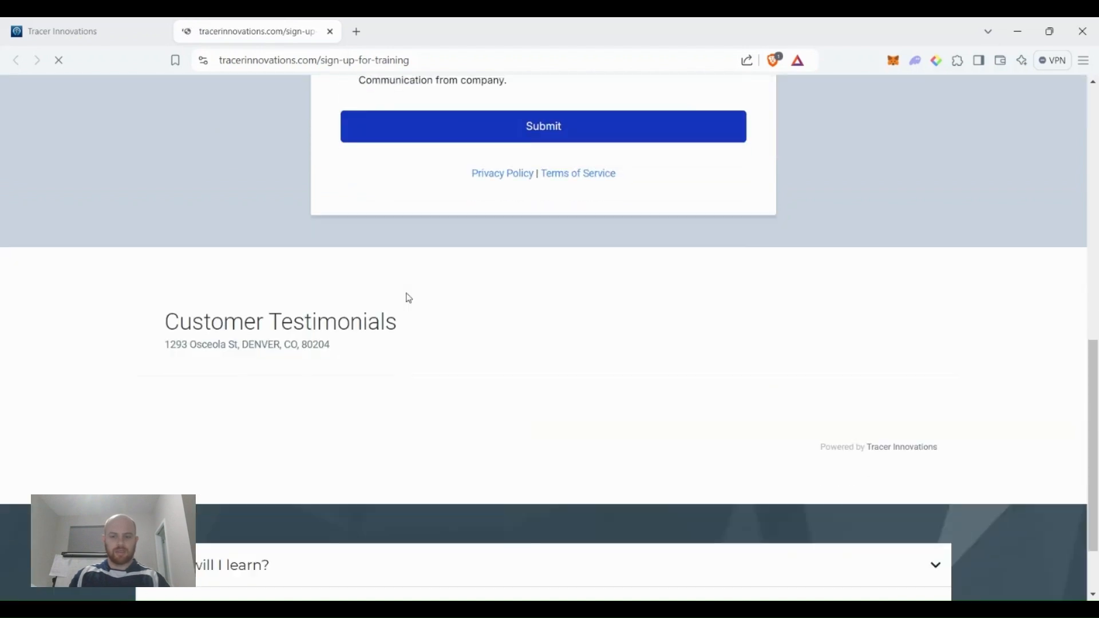
pyautogui.scroll(-2, 324, 452)
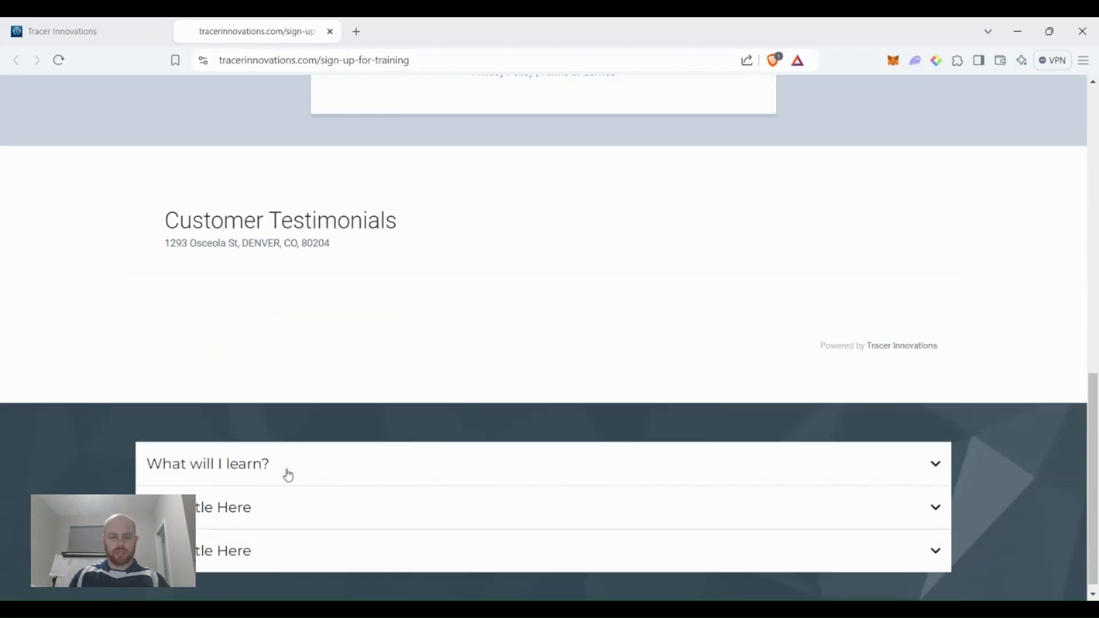
pyautogui.scroll(9, 508, 522)
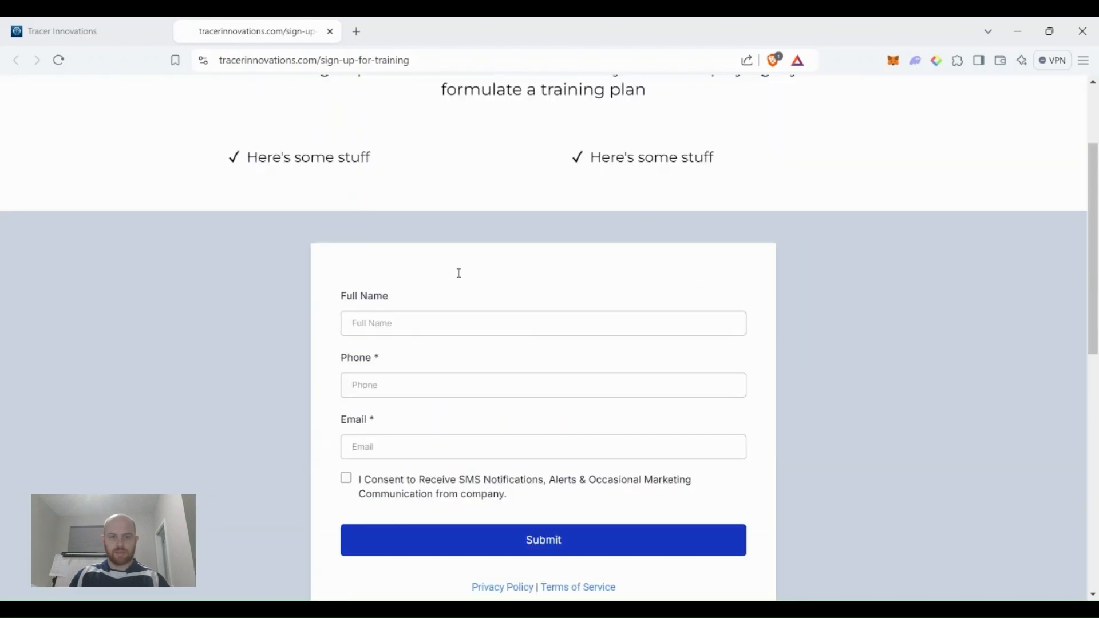
pyautogui.scroll(1, 452, 286)
pyautogui.scroll(-1, 435, 289)
pyautogui.click(381, 309)
pyautogui.scroll(3, 395, 331)
pyautogui.scroll(-2, 386, 351)
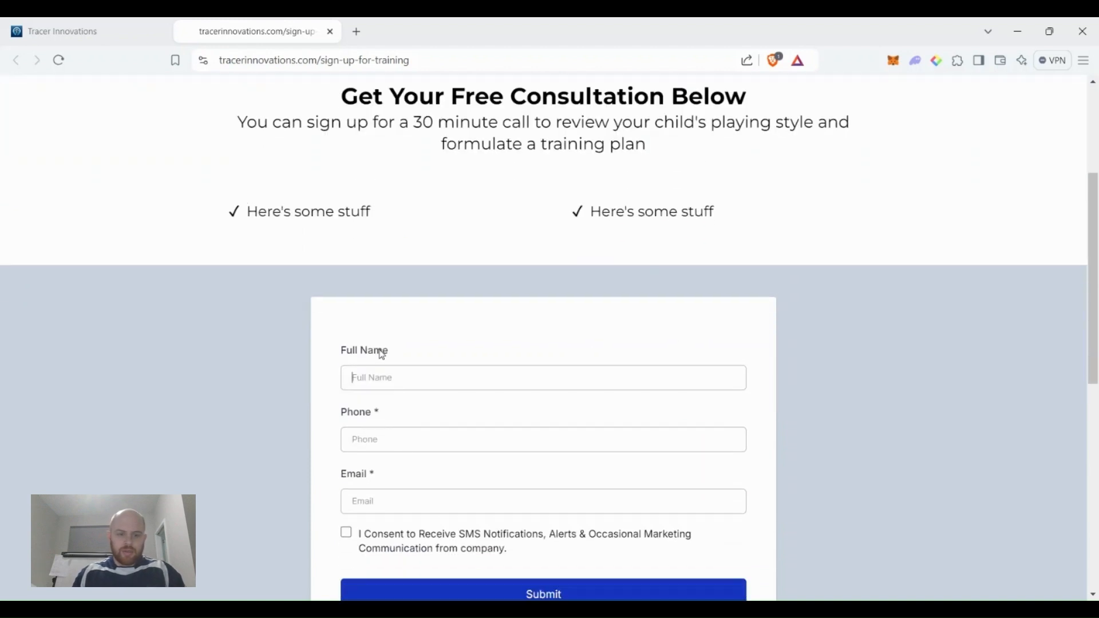
pyautogui.scroll(-1, 382, 354)
pyautogui.write('Page TrainingTest')
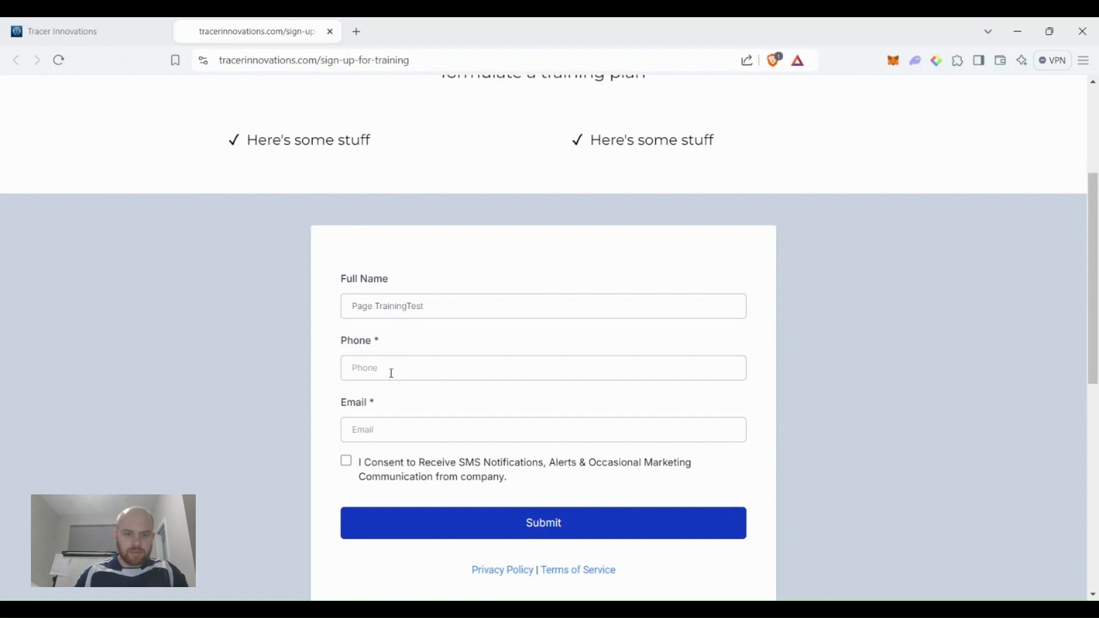
# Enter the phone number and tick SMS consent. Correct the rejected phone number, then submit the form.
pyautogui.click(393, 367)
pyautogui.write('777898')
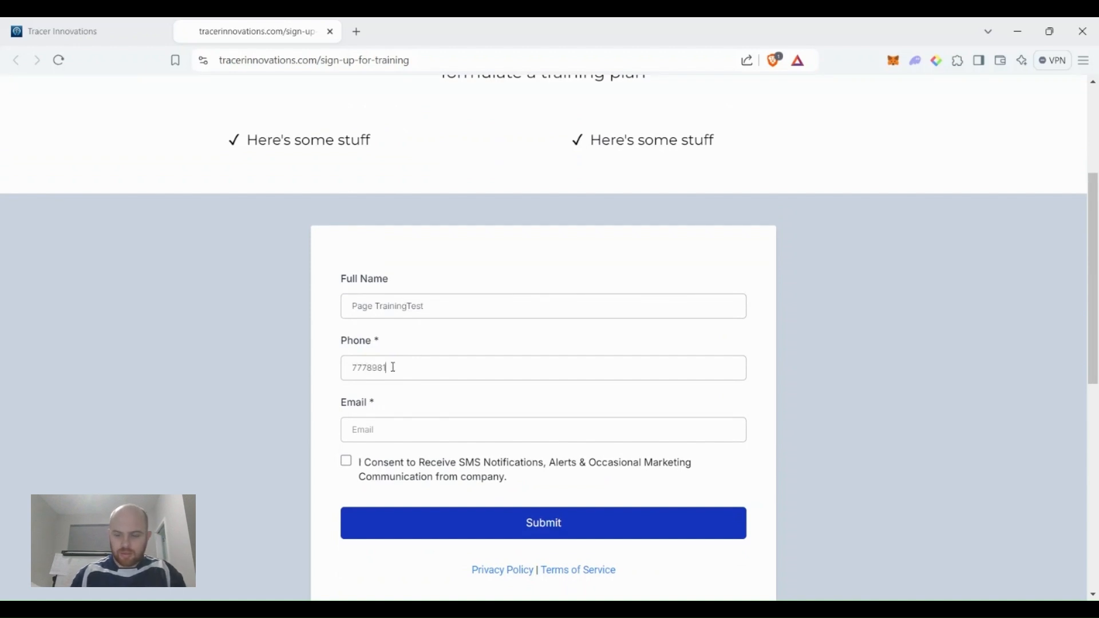
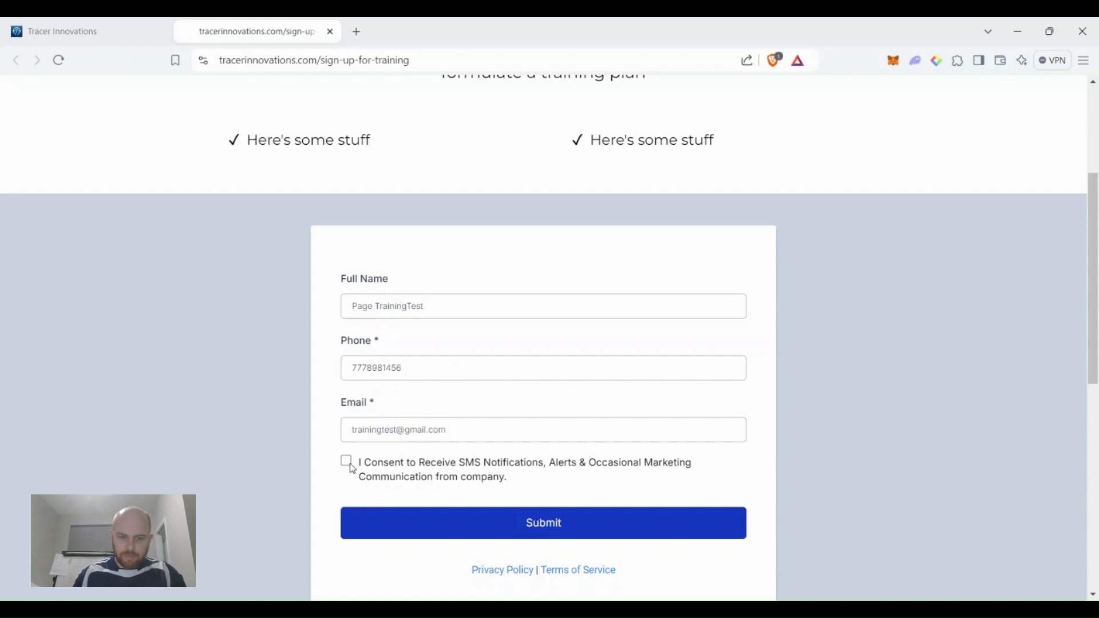
pyautogui.click(351, 465)
pyautogui.click(601, 511)
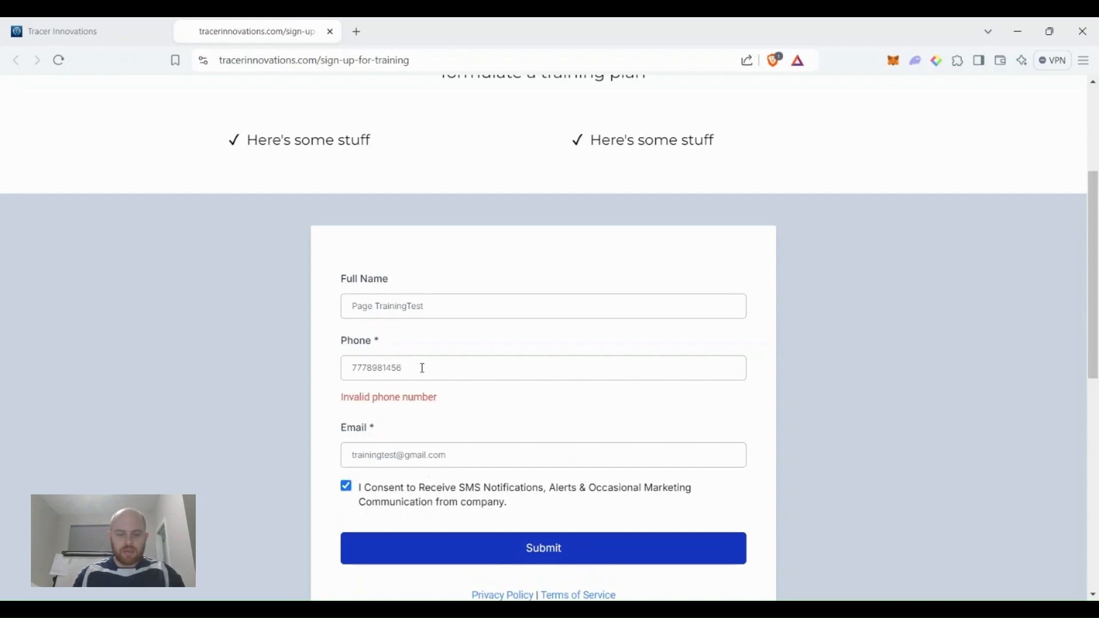
pyautogui.moveTo(423, 369); pyautogui.dragTo(282, 374)
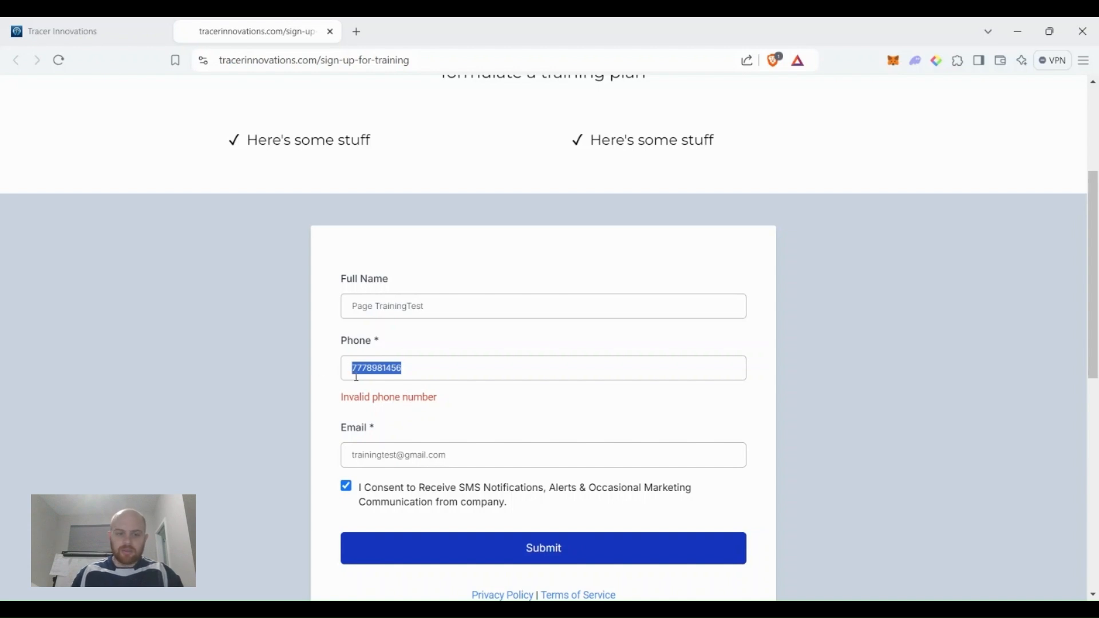
pyautogui.write('5')
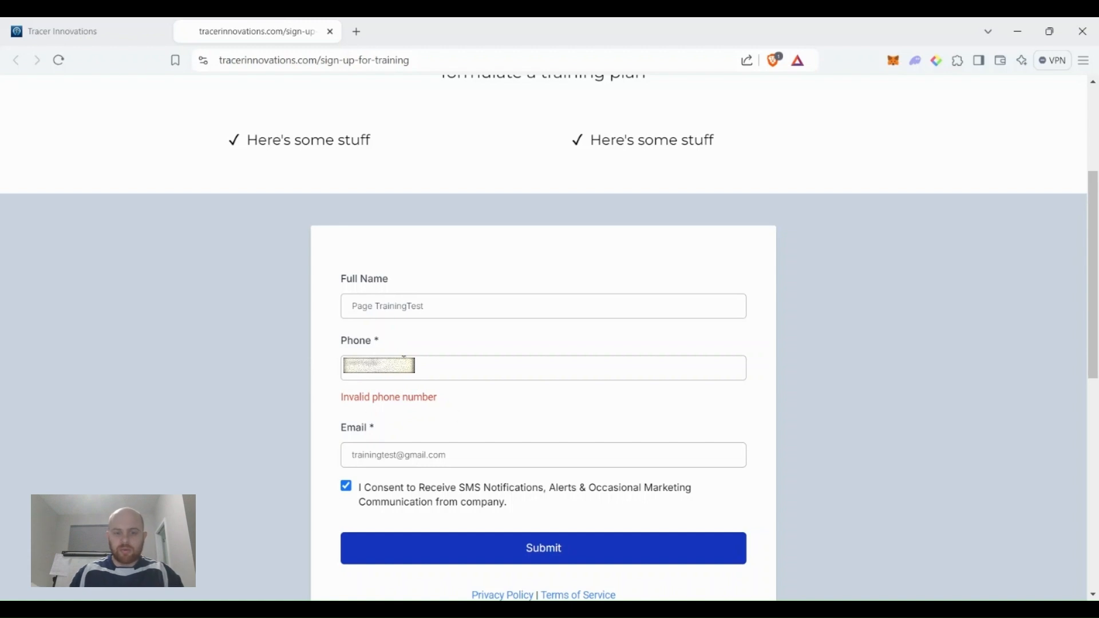
pyautogui.click(535, 549)
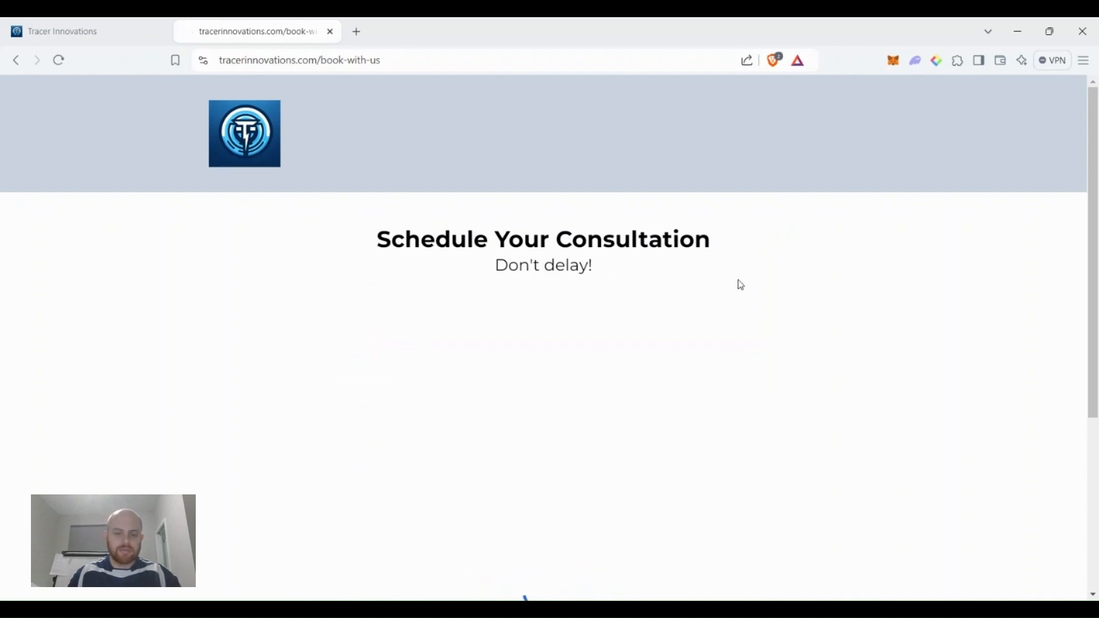
# Pick Wednesday, September 18 at 09:00 AM for the consultation.
pyautogui.scroll(-1, 742, 284)
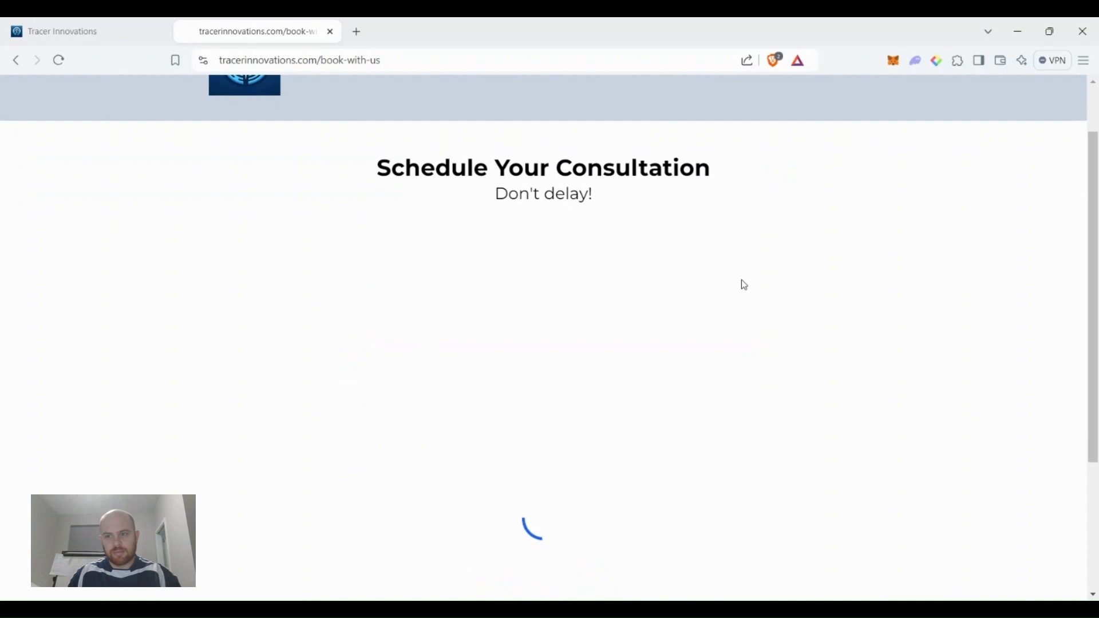
pyautogui.scroll(1, 741, 280)
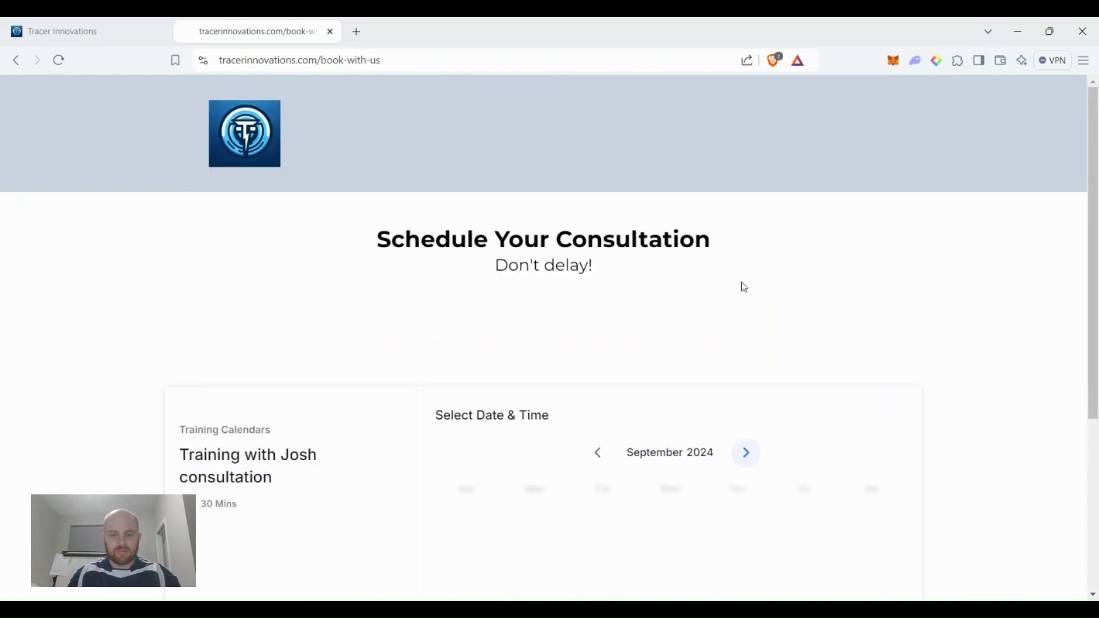
pyautogui.scroll(-1, 741, 281)
pyautogui.scroll(-1, 743, 284)
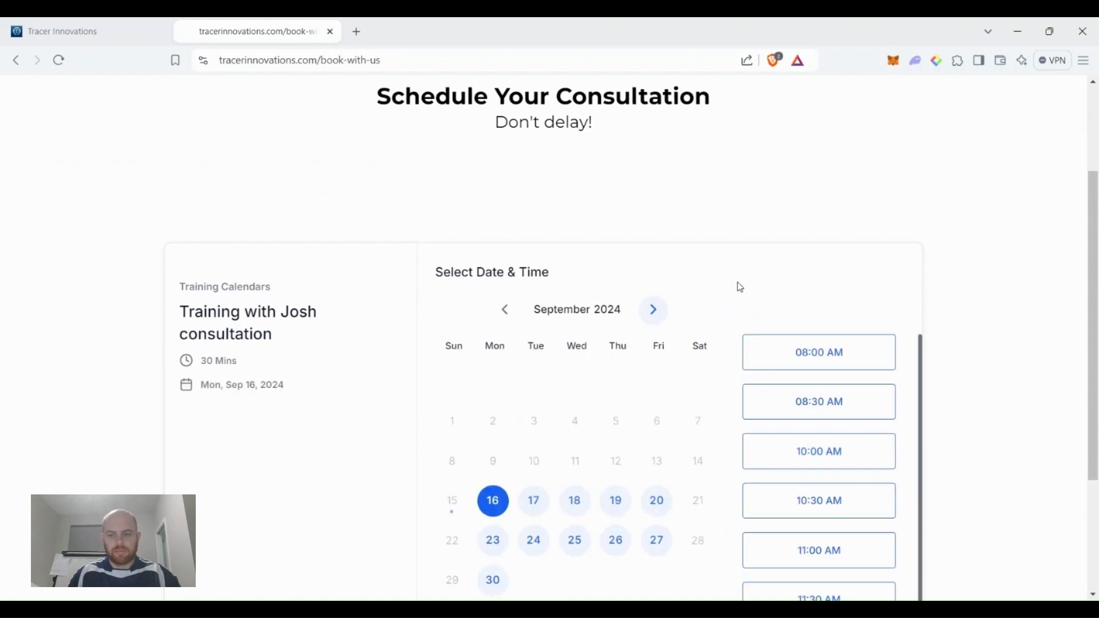
pyautogui.scroll(-2, 724, 286)
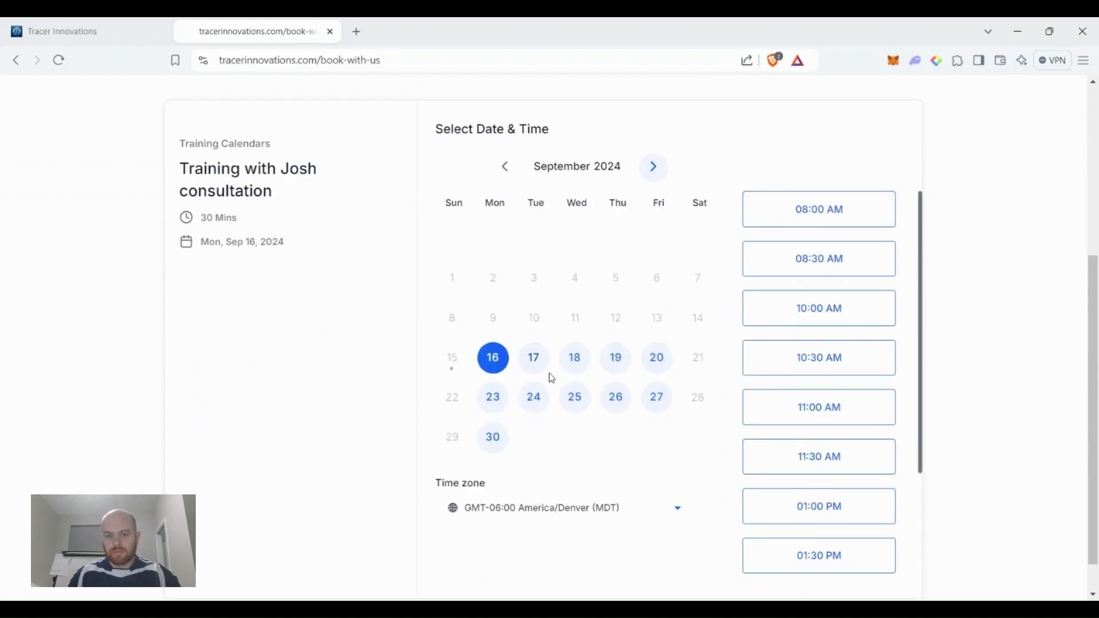
pyautogui.click(570, 366)
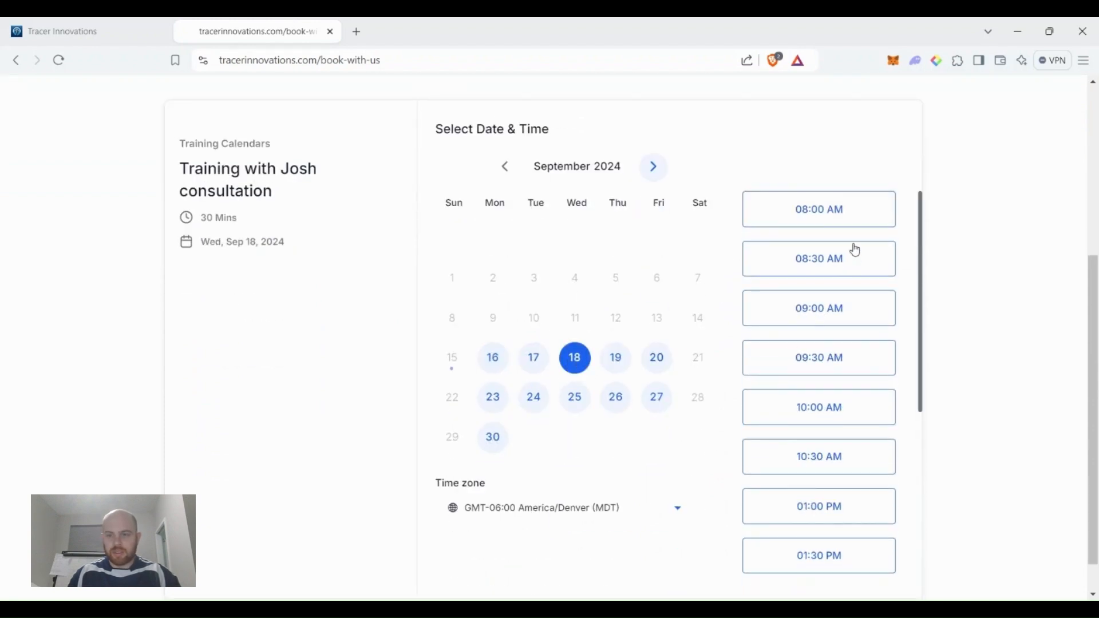
pyautogui.click(830, 316)
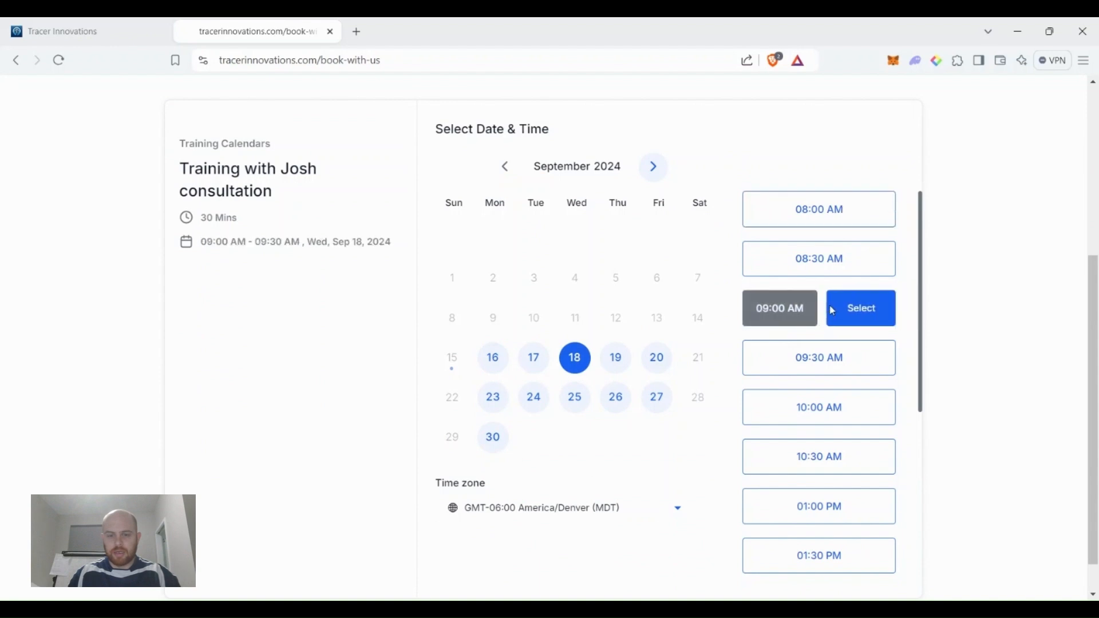
pyautogui.click(832, 311)
# Fill in the booking form's first and last name with the test contact's name.
pyautogui.click(527, 220)
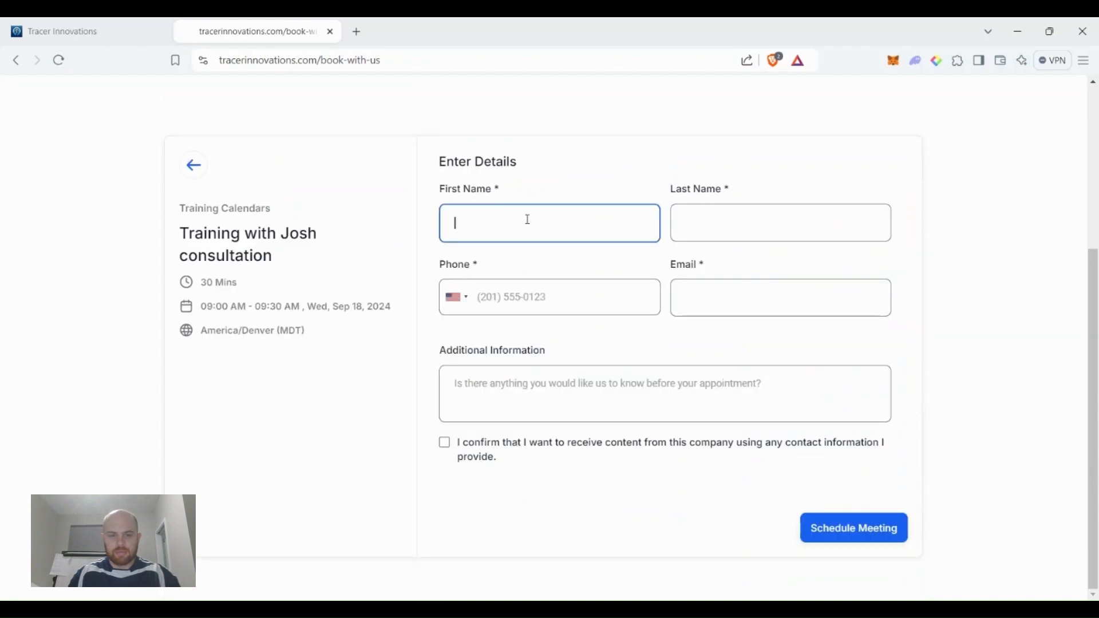
pyautogui.click(609, 392)
pyautogui.click(760, 218)
pyautogui.click(551, 312)
pyautogui.click(731, 299)
pyautogui.click(572, 400)
pyautogui.click(507, 212)
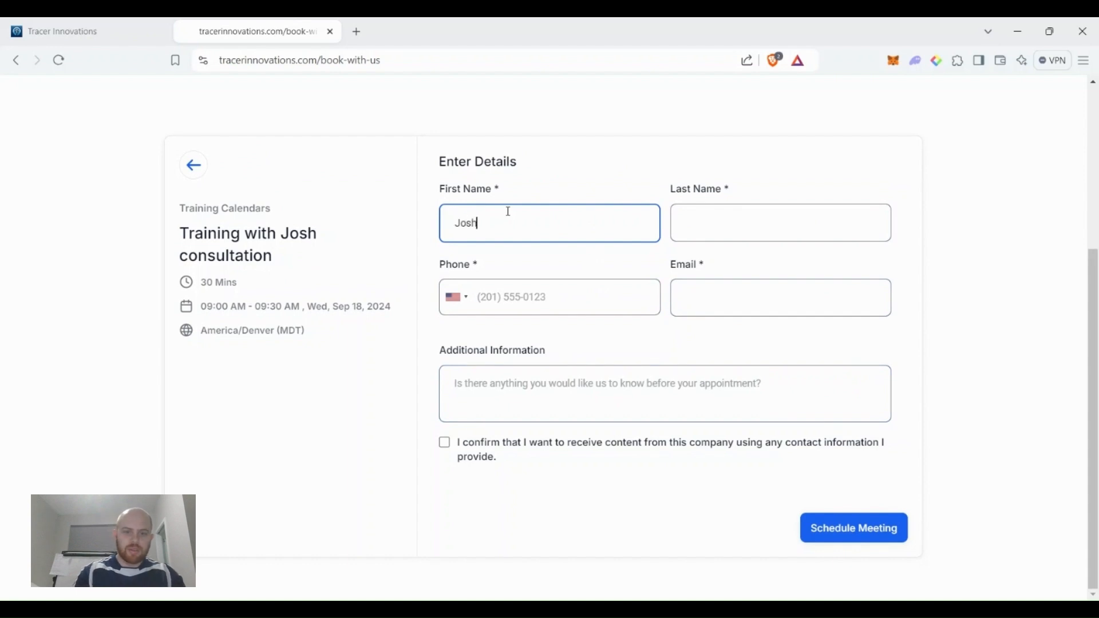
pyautogui.press('Tab')
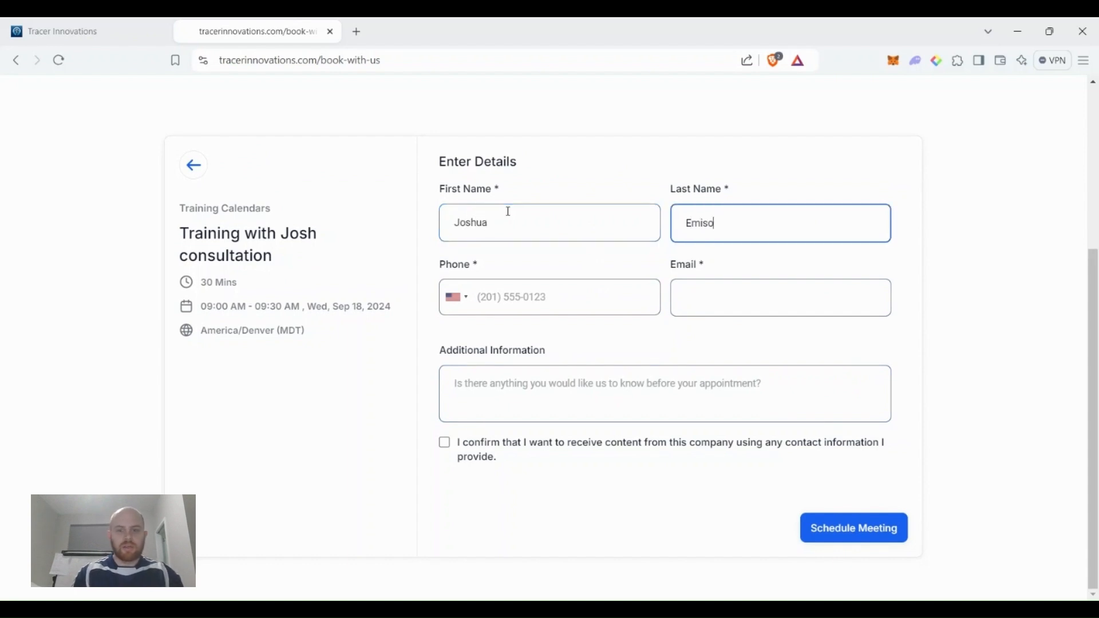
pyautogui.press('Tab')
pyautogui.hotkey('shift', 'Tab')
pyautogui.hotkey('shift', 'Tab')
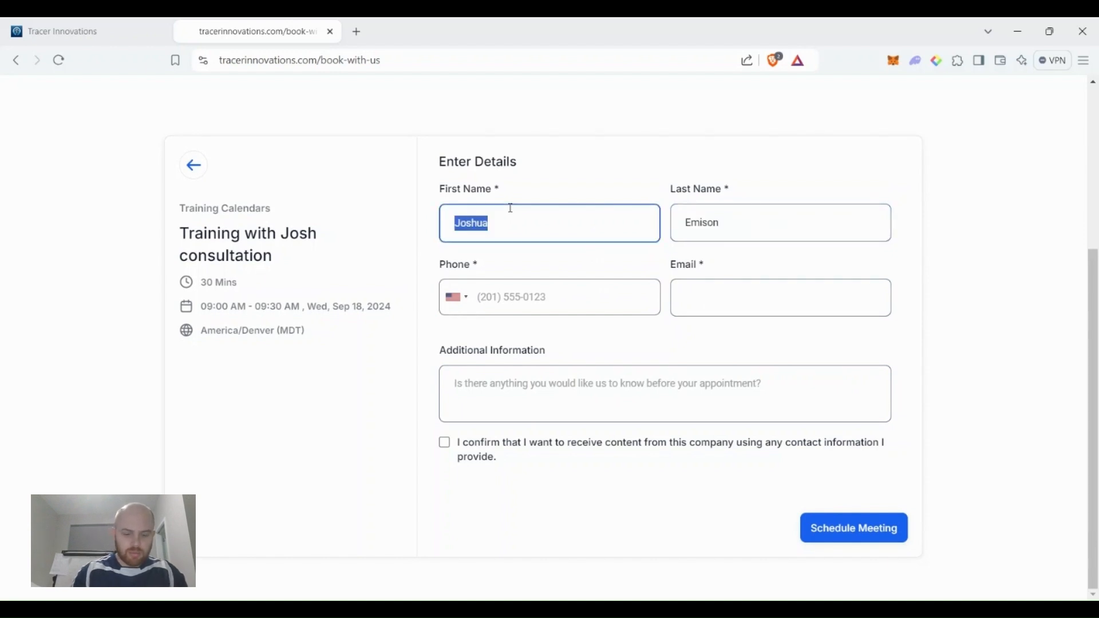
pyautogui.write('Page')
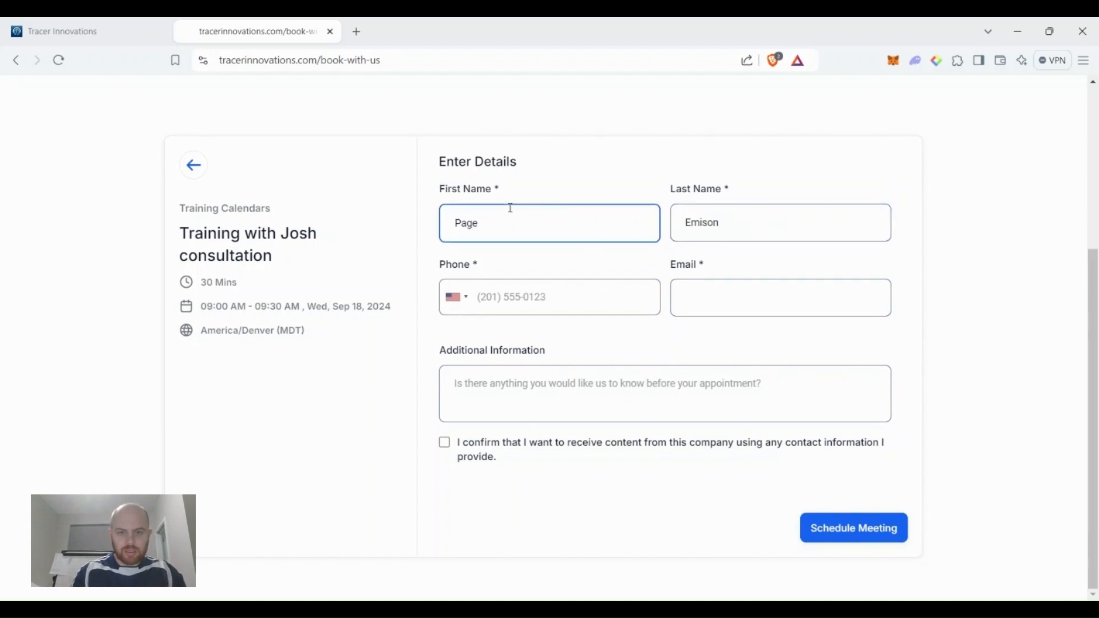
pyautogui.press('Tab')
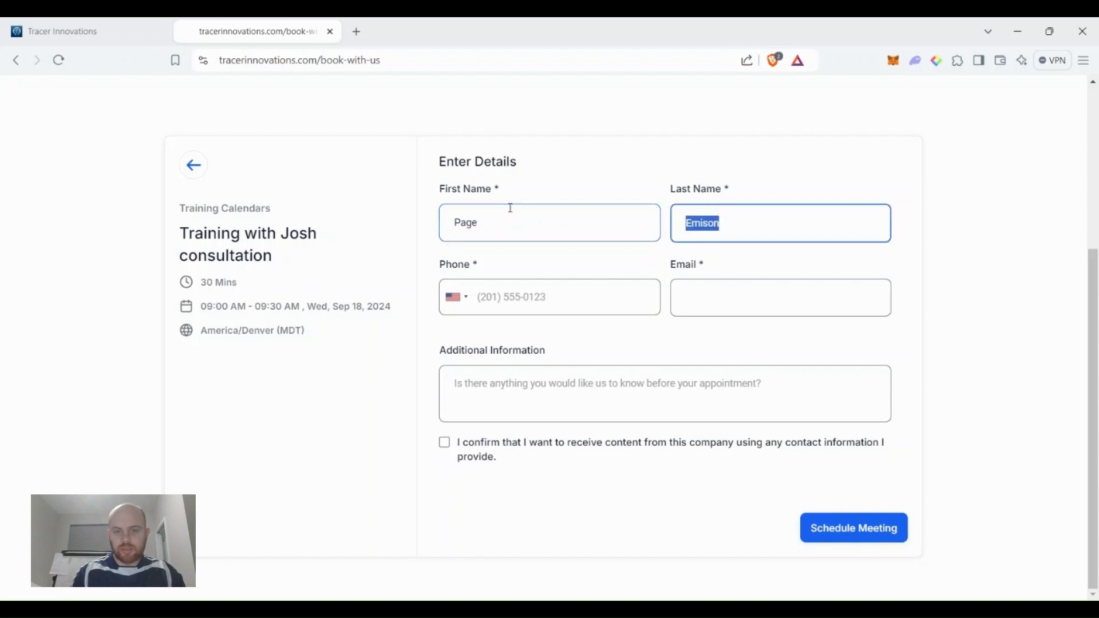
pyautogui.write('Trainingtest')
pyautogui.press('Tab')
pyautogui.press('Tab')
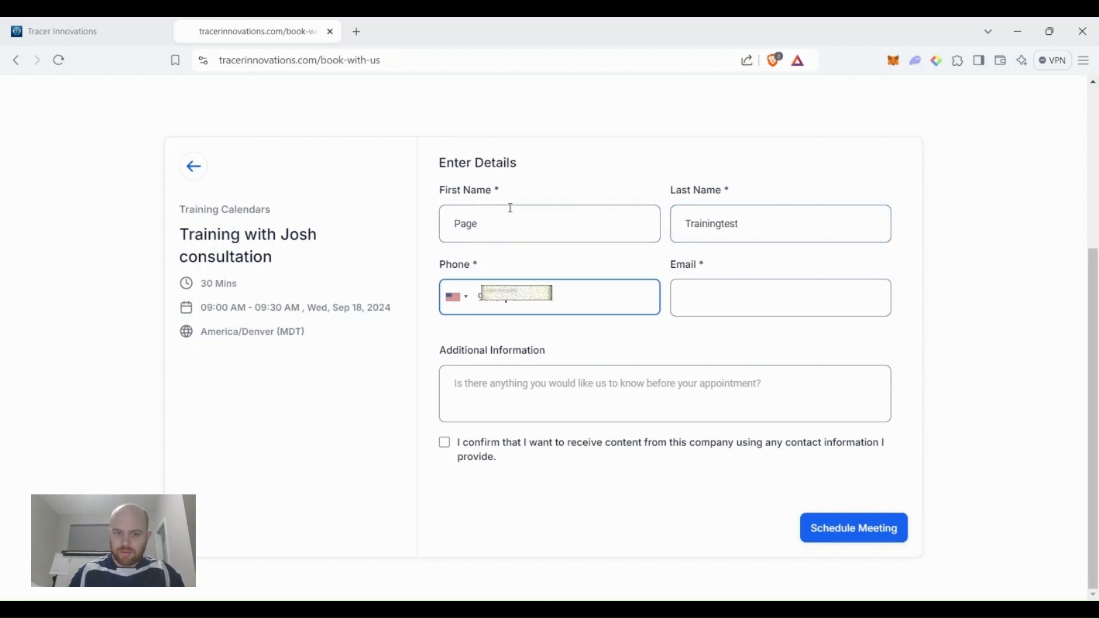
# Enter the contact's e-mail and 'love sports' as additional information. Tick consent and schedule the meeting.
pyautogui.press('Tab')
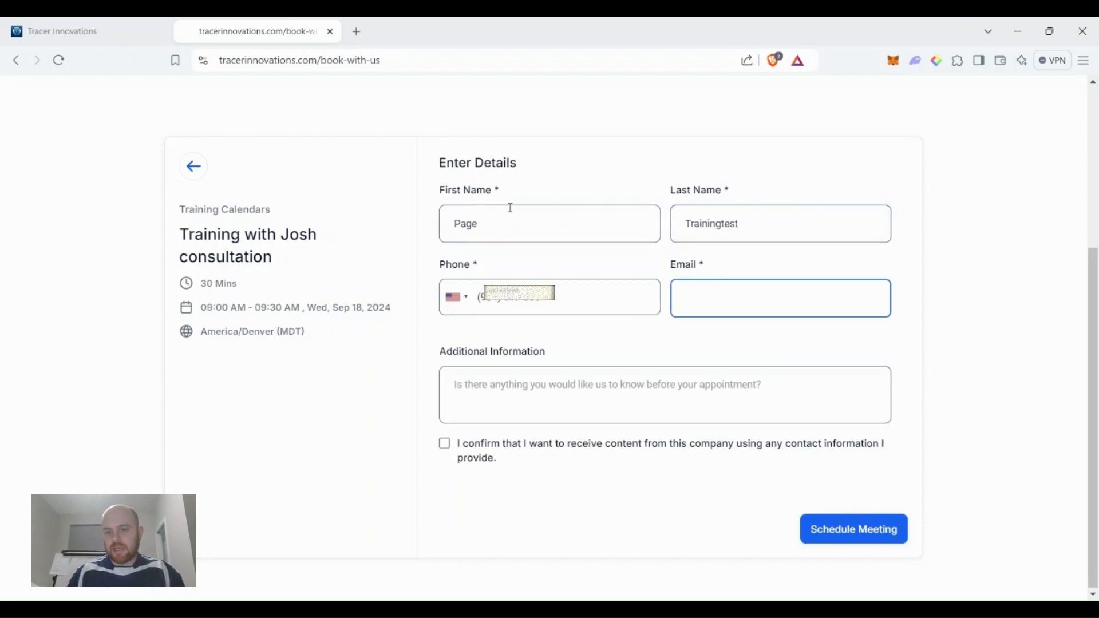
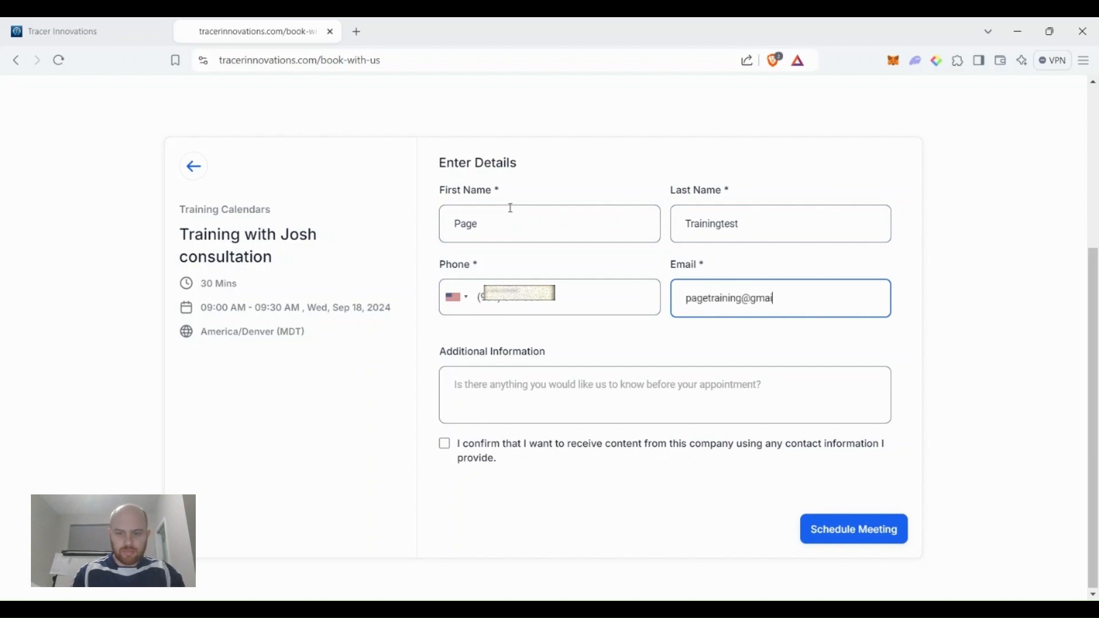
pyautogui.press('Tab')
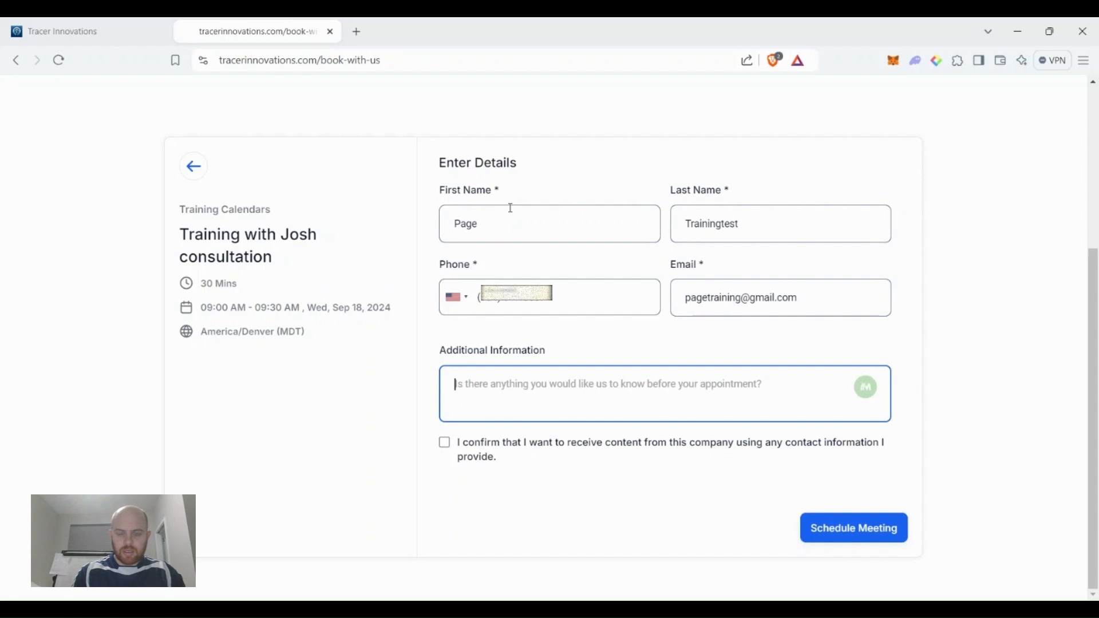
pyautogui.write('love sports')
pyautogui.click(445, 443)
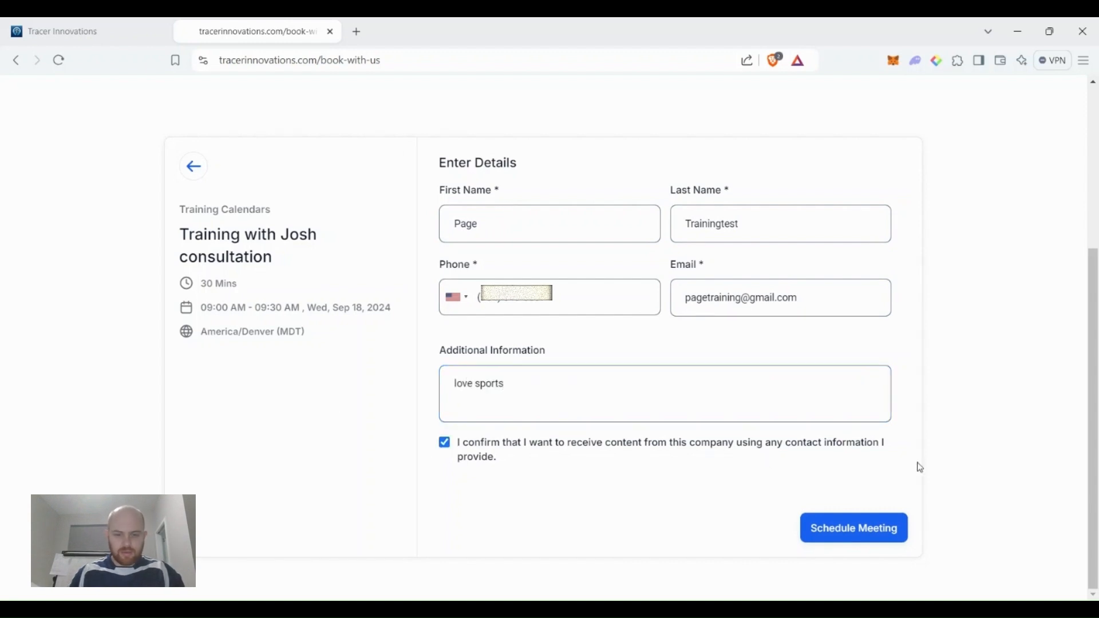
pyautogui.click(852, 531)
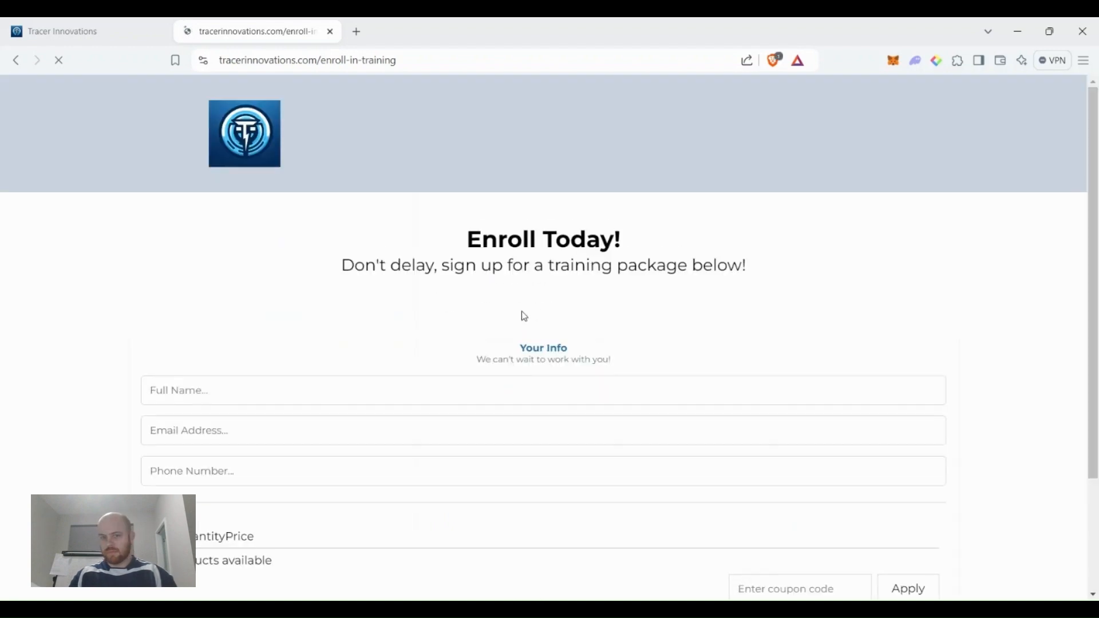
# On the live enroll page, select the 3 Months monthly plan and agree to the terms and conditions.
pyautogui.scroll(-3, 515, 315)
pyautogui.click(276, 254)
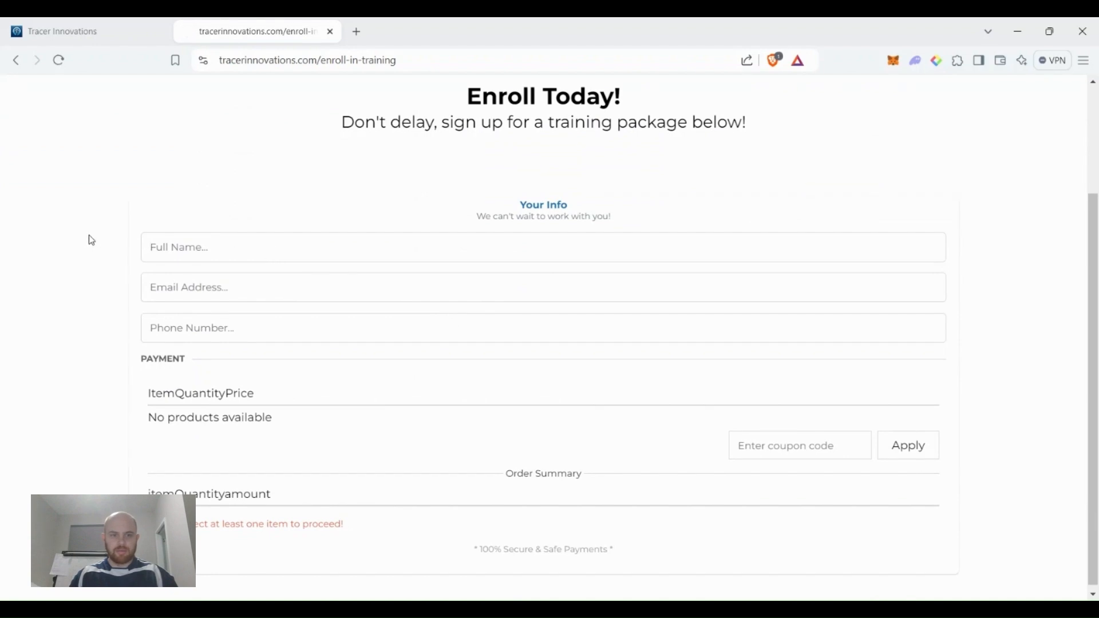
pyautogui.scroll(3, 91, 240)
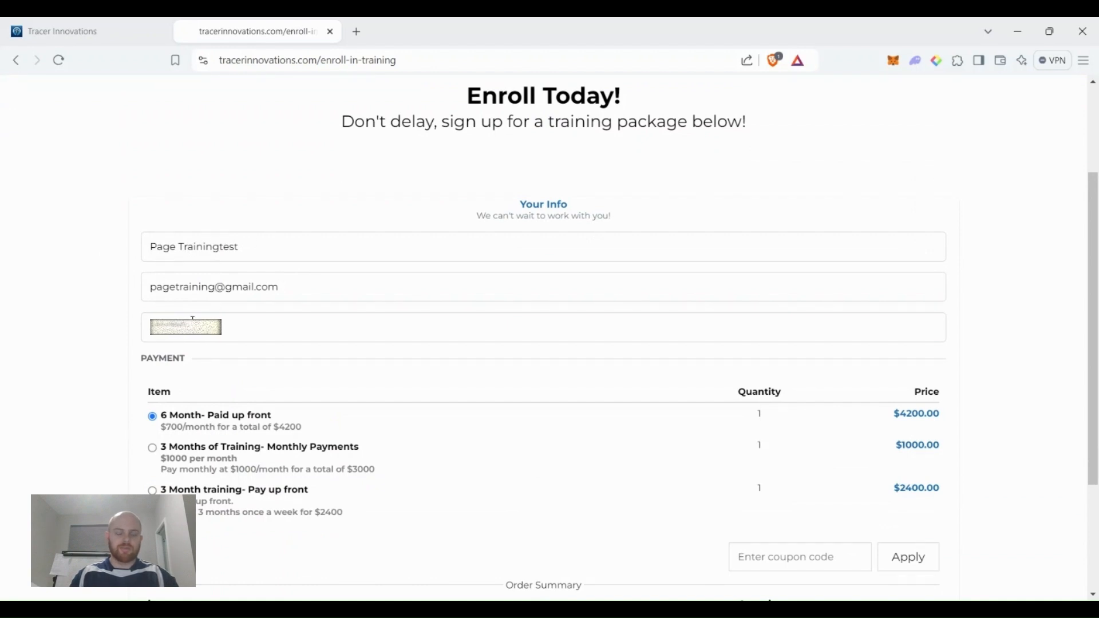
pyautogui.scroll(-3, 101, 280)
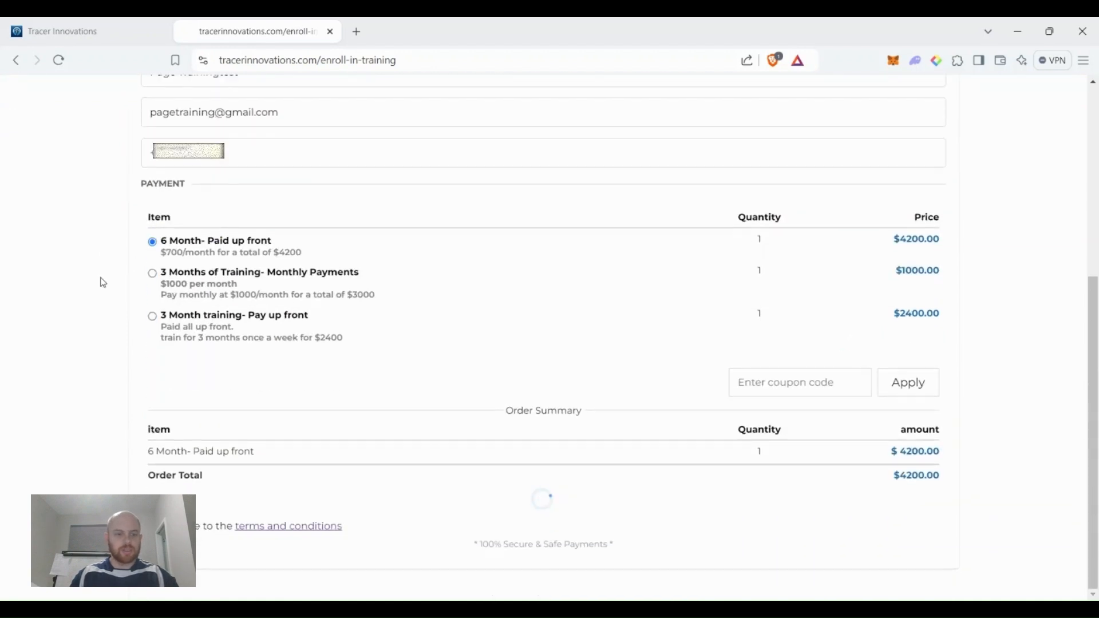
pyautogui.click(153, 318)
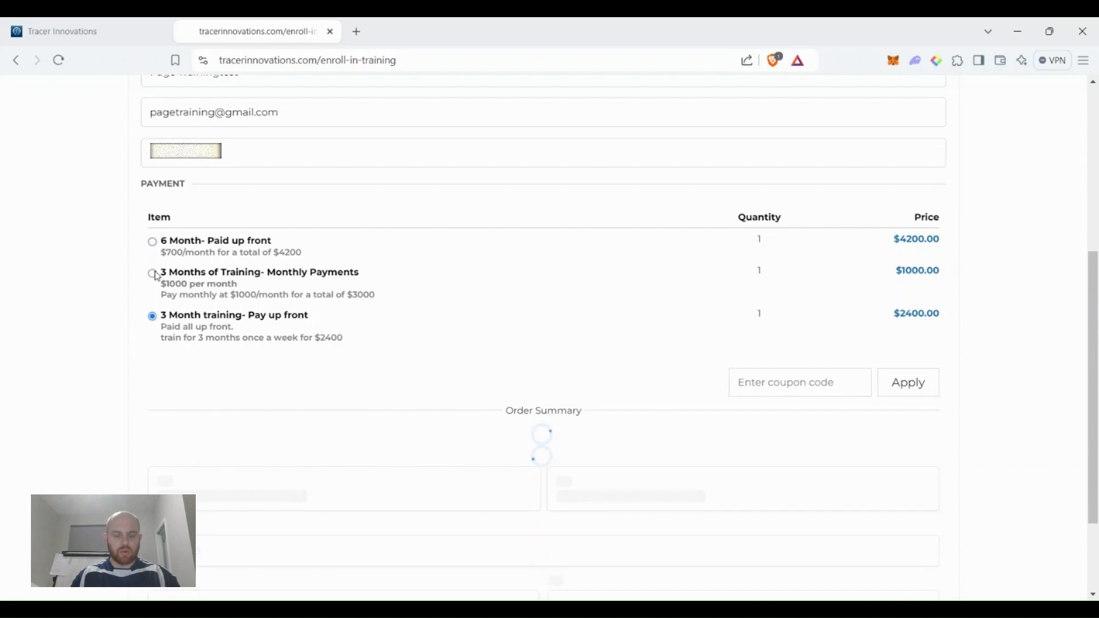
pyautogui.click(153, 271)
pyautogui.click(152, 243)
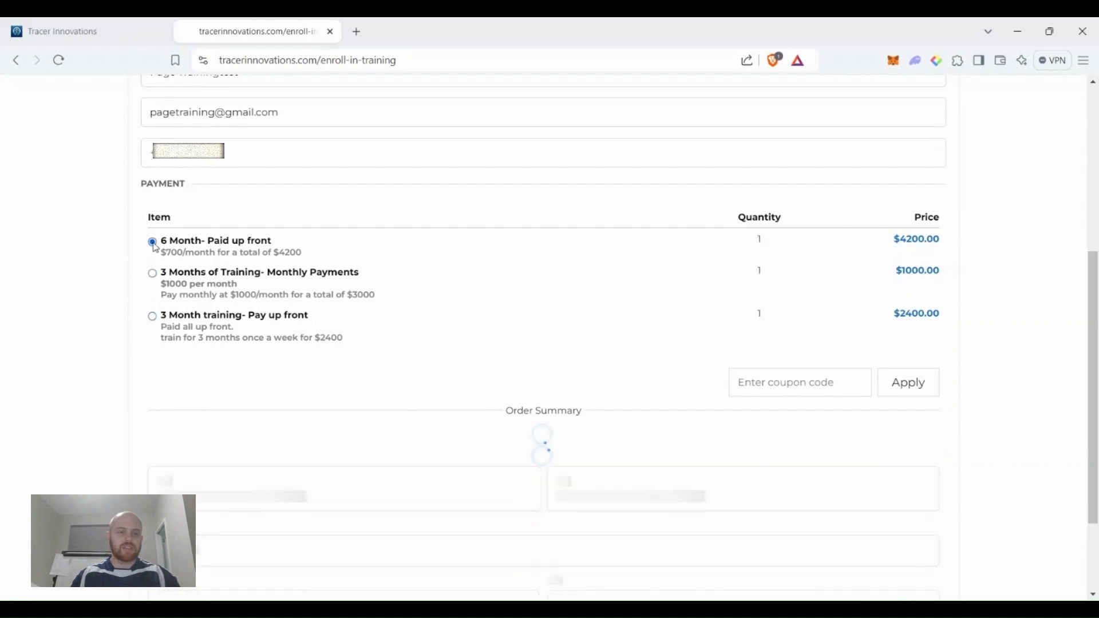
pyautogui.click(156, 279)
pyautogui.scroll(-2, 81, 329)
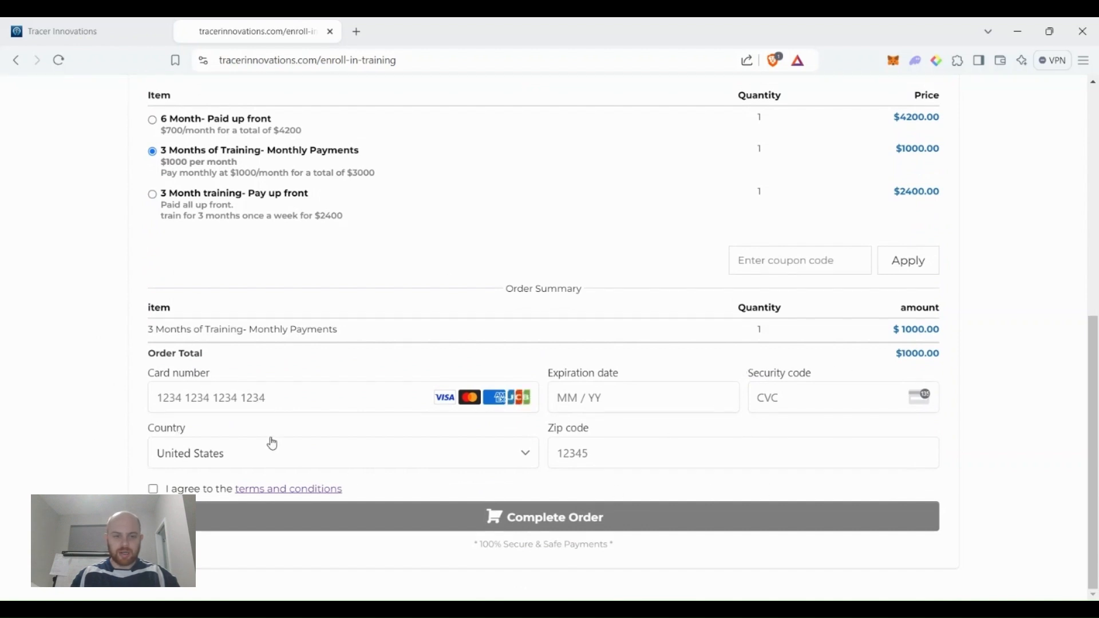
pyautogui.click(154, 490)
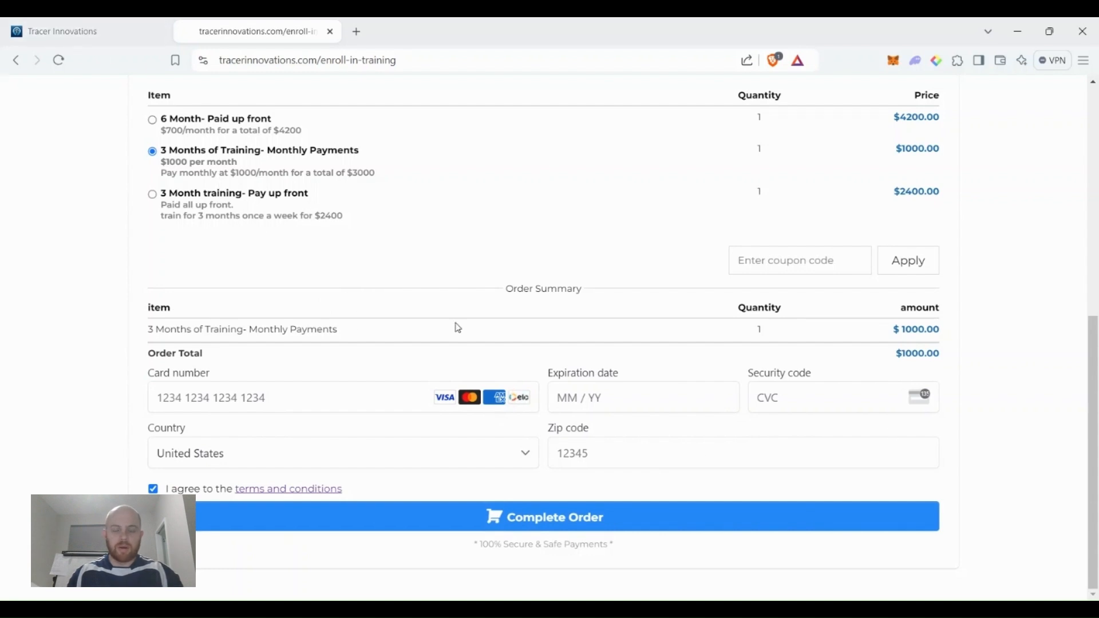
pyautogui.click(92, 25)
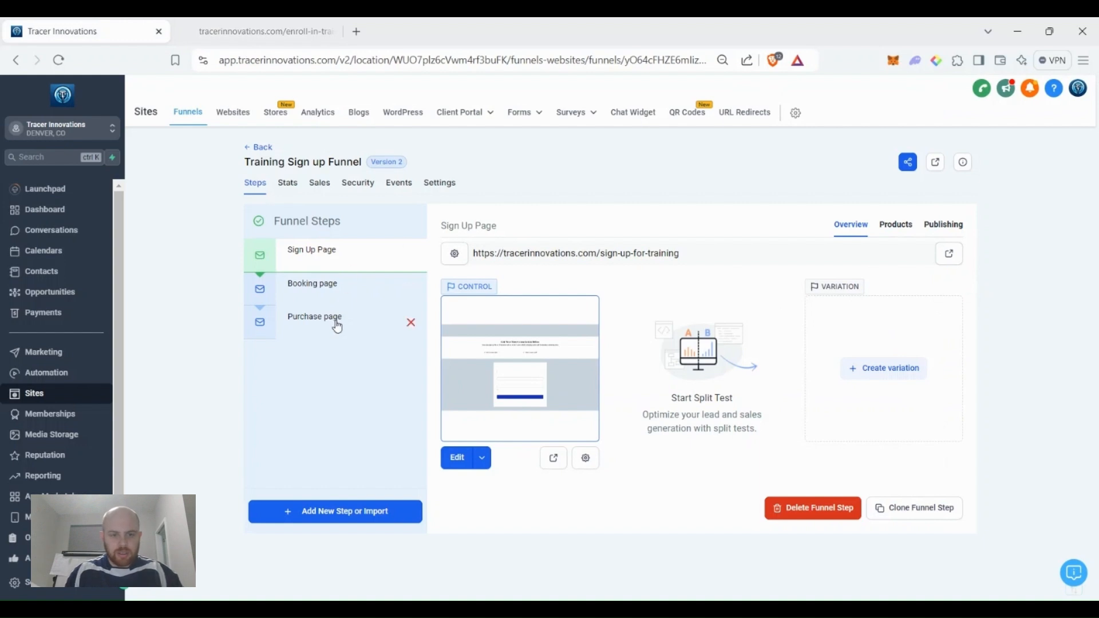
# In the Purchase page editor, add At home training gear as the order form's bump product.
pyautogui.click(312, 323)
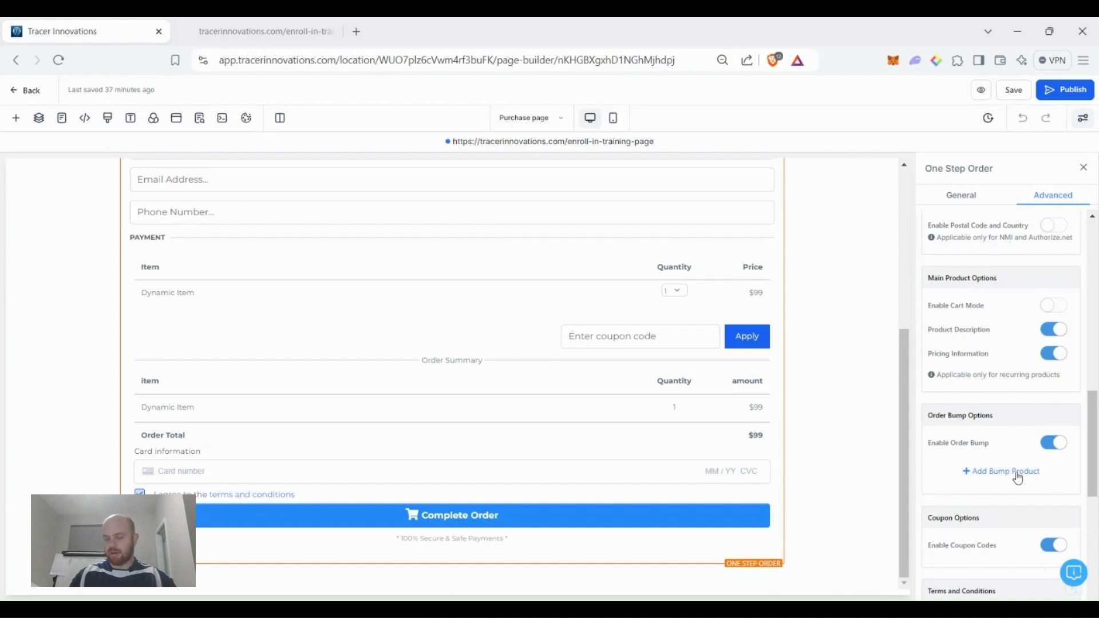
pyautogui.click(1005, 472)
pyautogui.scroll(-3, 1005, 471)
pyautogui.click(978, 342)
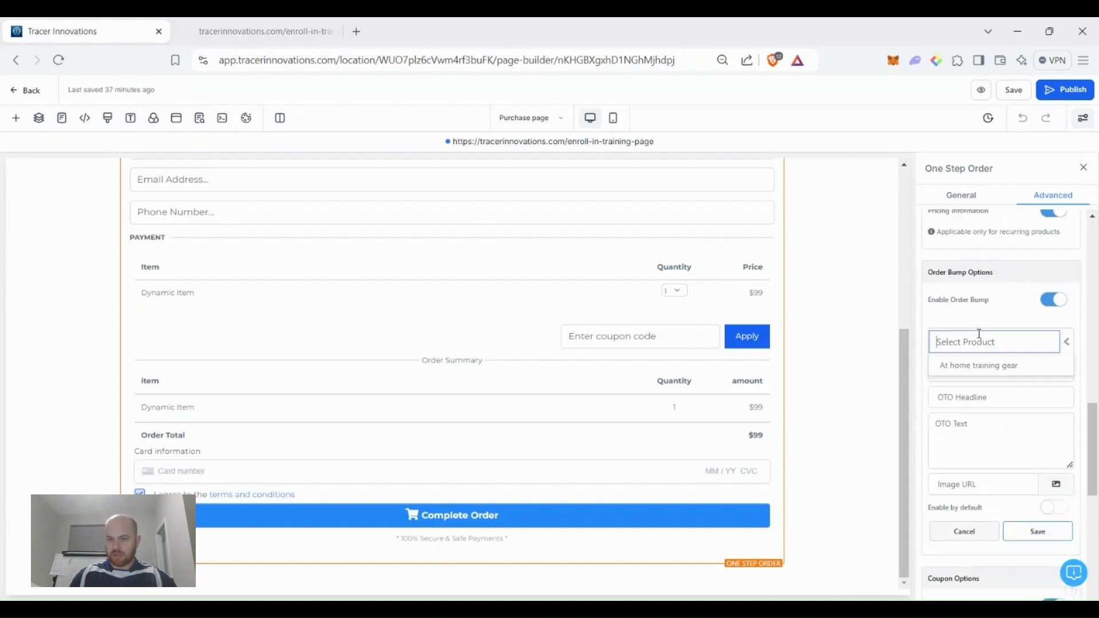
pyautogui.click(987, 366)
# Set the bump and OTO headlines to 'Everything you need for training'. Enter the OTO text and save the bump.
pyautogui.click(986, 372)
pyautogui.write('Everyth')
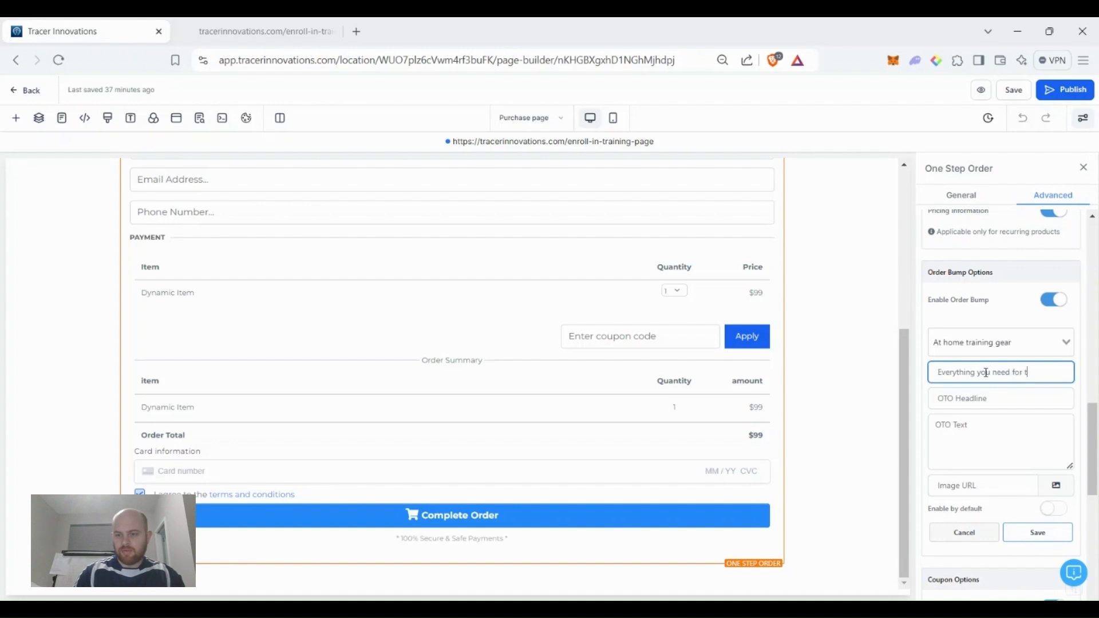
pyautogui.write('ing')
pyautogui.click(1007, 405)
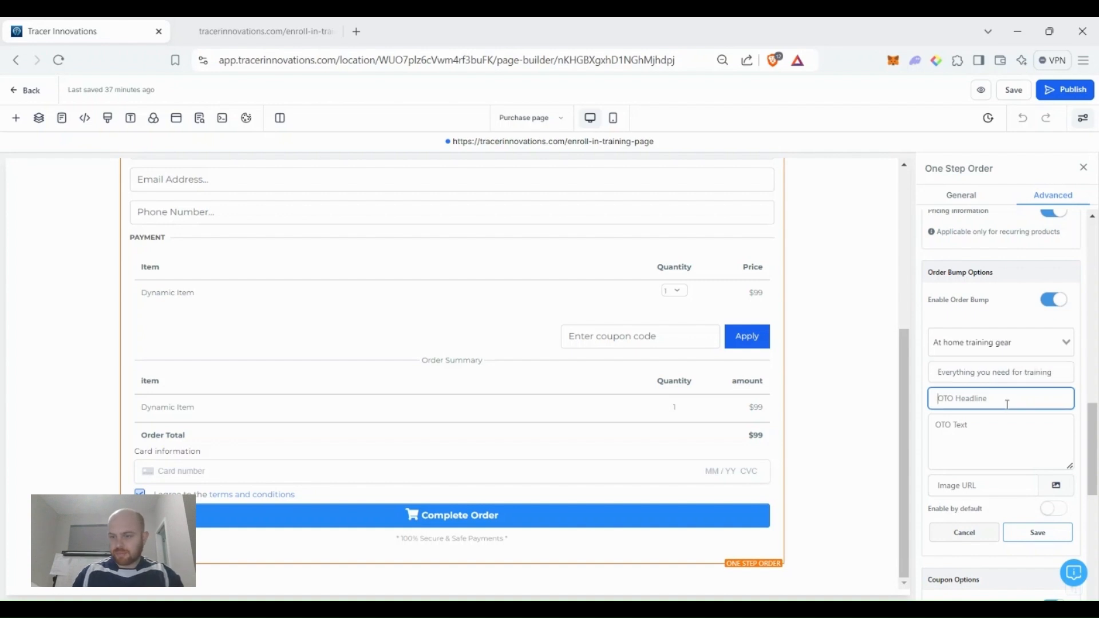
pyautogui.tripleClick(1014, 375)
pyautogui.hotkey('ctrl', 'c')
pyautogui.click(1004, 403)
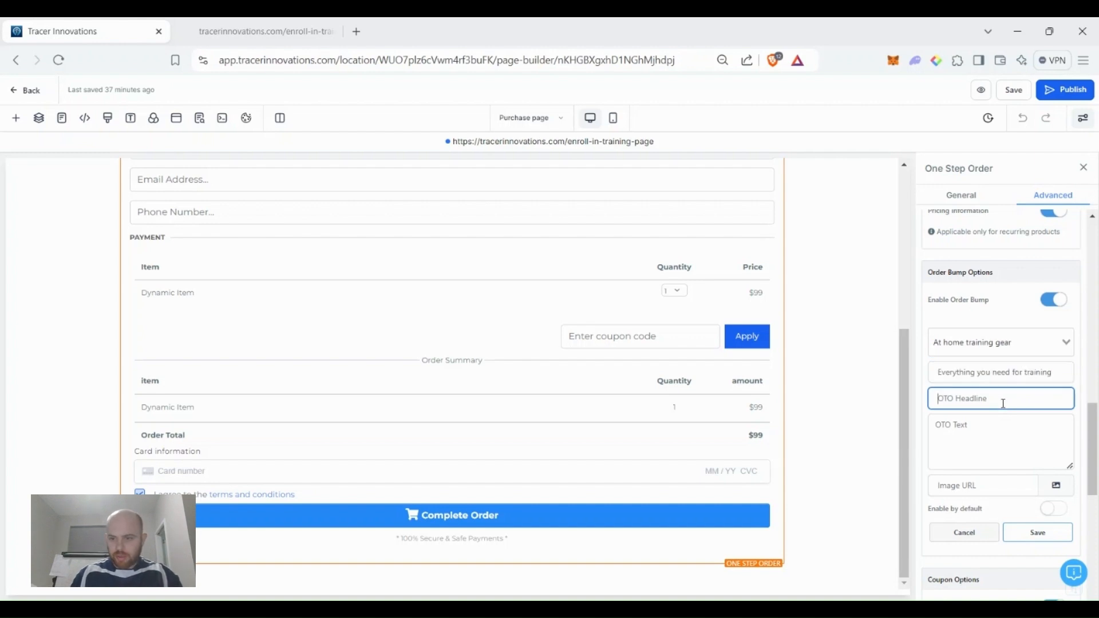
pyautogui.hotkey('ctrl', 'v')
pyautogui.click(978, 455)
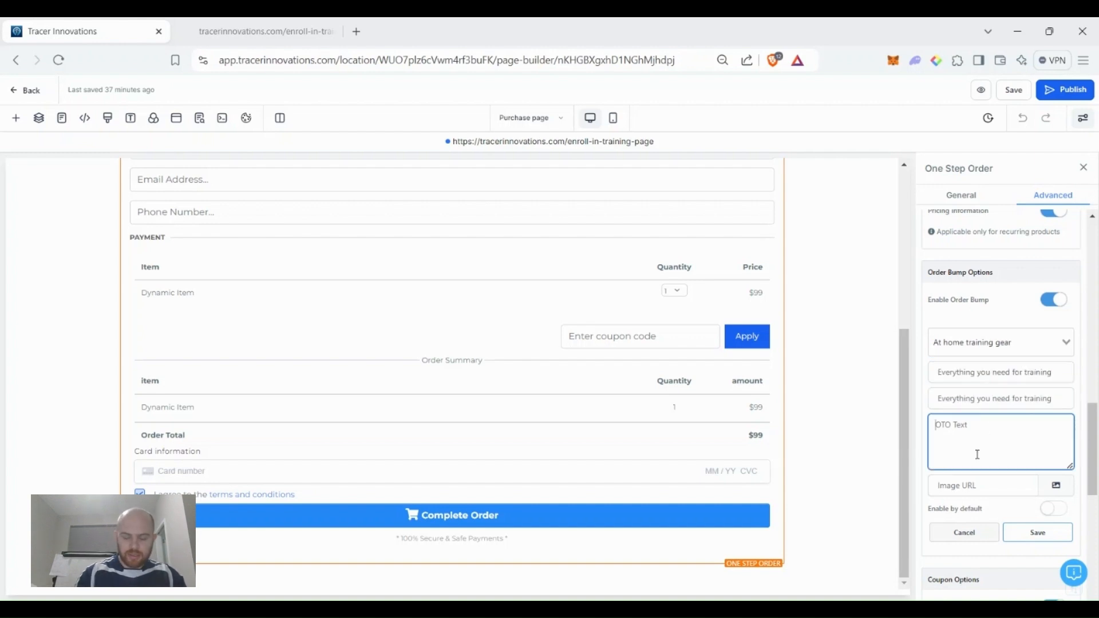
pyautogui.write('Ball, shirt, other cool st')
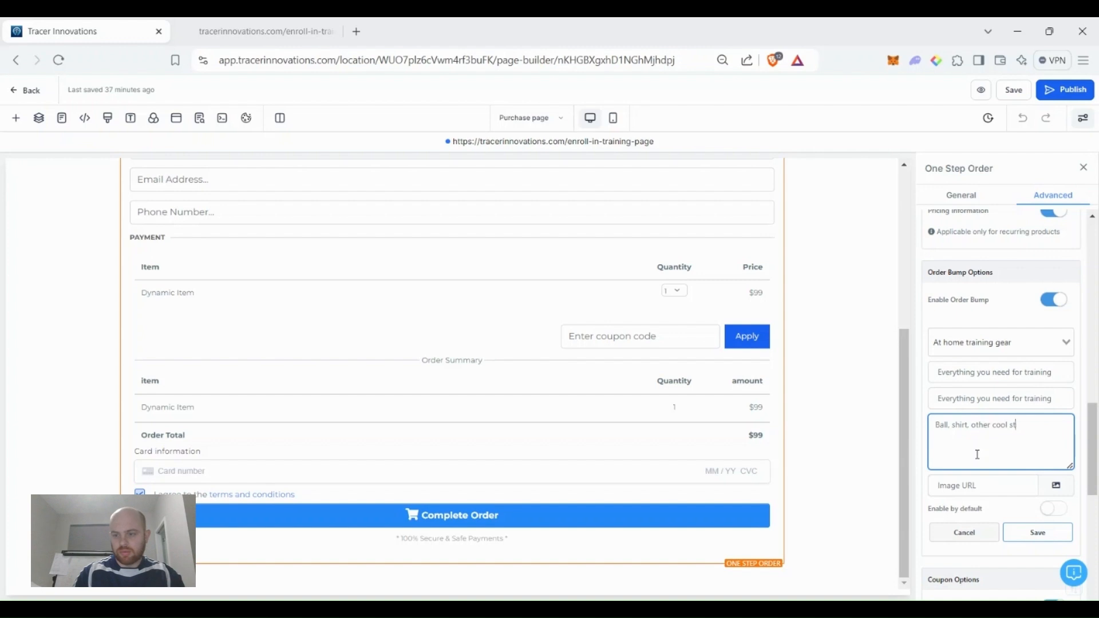
pyautogui.write('ff')
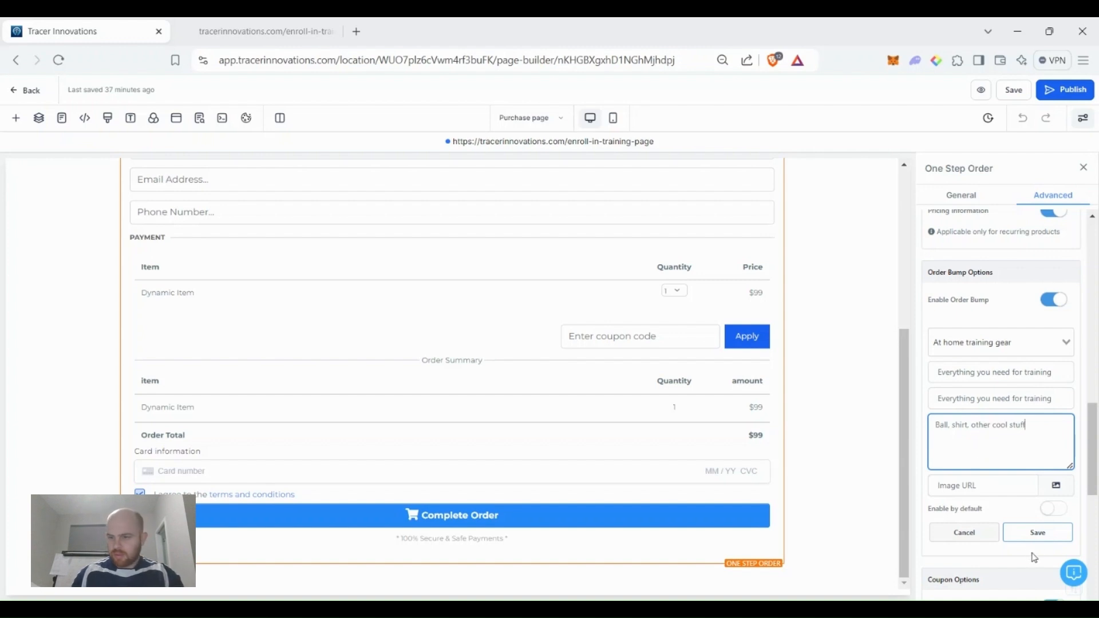
pyautogui.click(1037, 531)
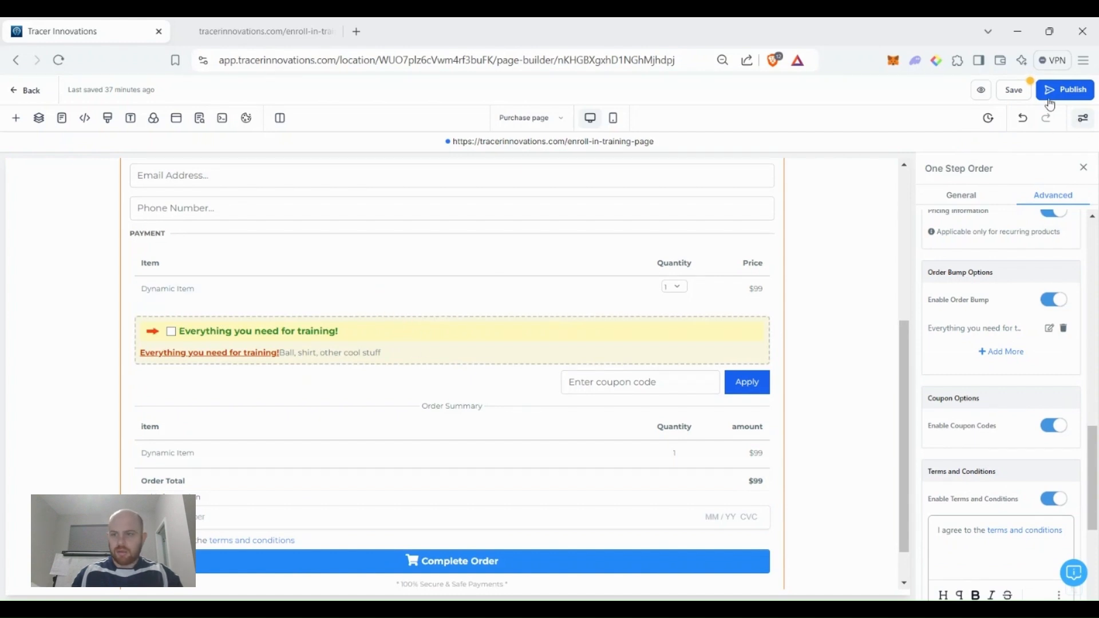
# Save and publish the updated Purchase page.
pyautogui.click(1021, 91)
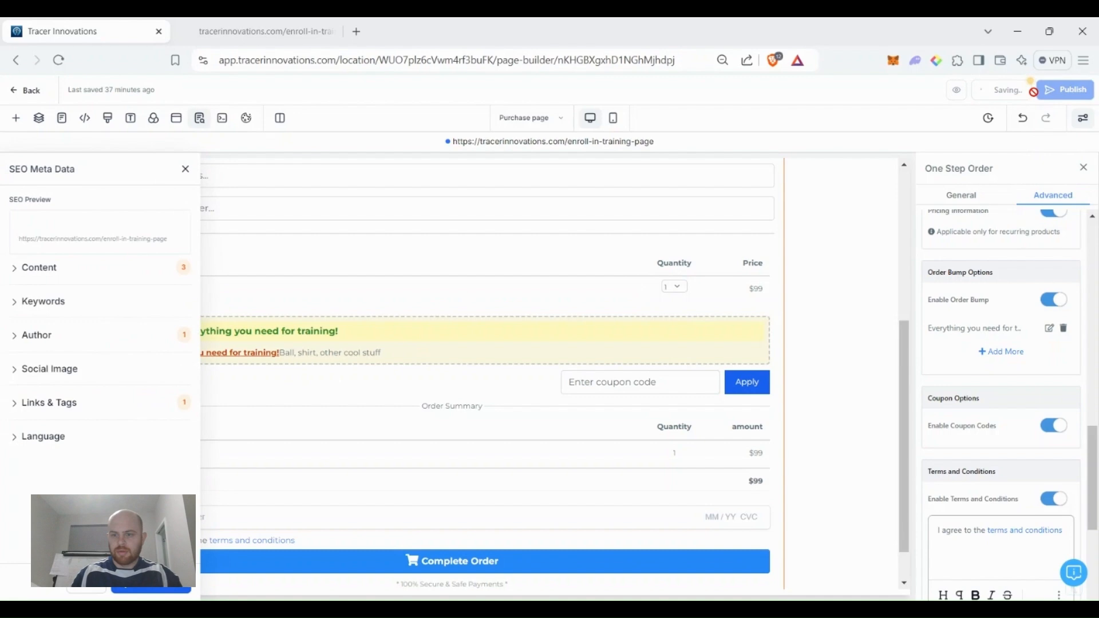
pyautogui.click(1059, 100)
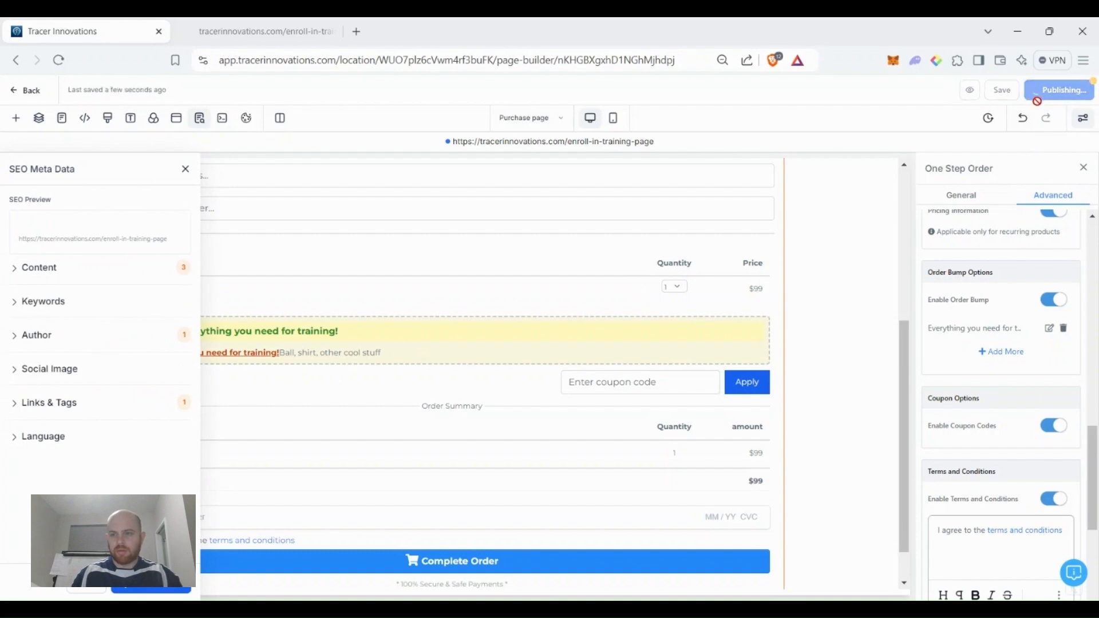
pyautogui.click(185, 168)
pyautogui.click(260, 32)
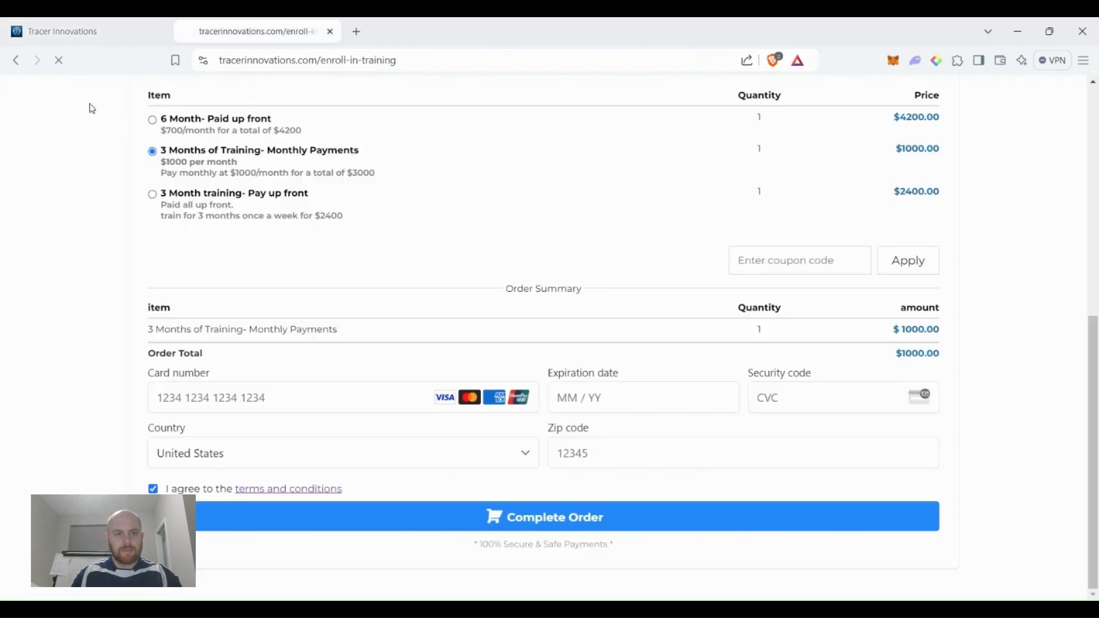
# Reload the live enroll page and tick the training gear bump, confirming the $4300 order total.
pyautogui.click(65, 66)
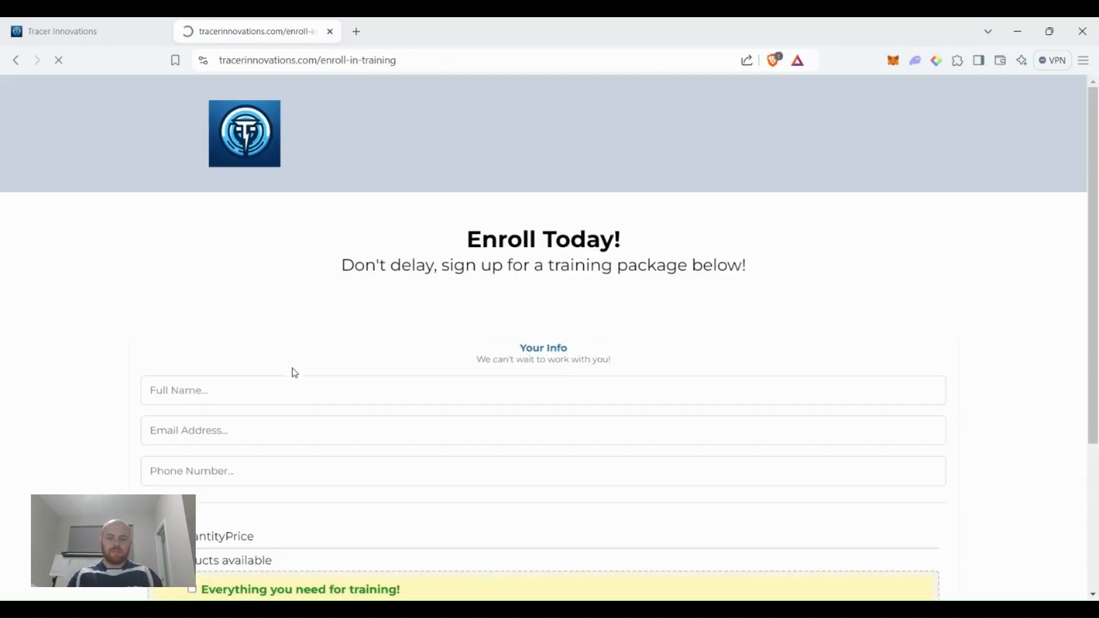
pyautogui.scroll(-4, 293, 373)
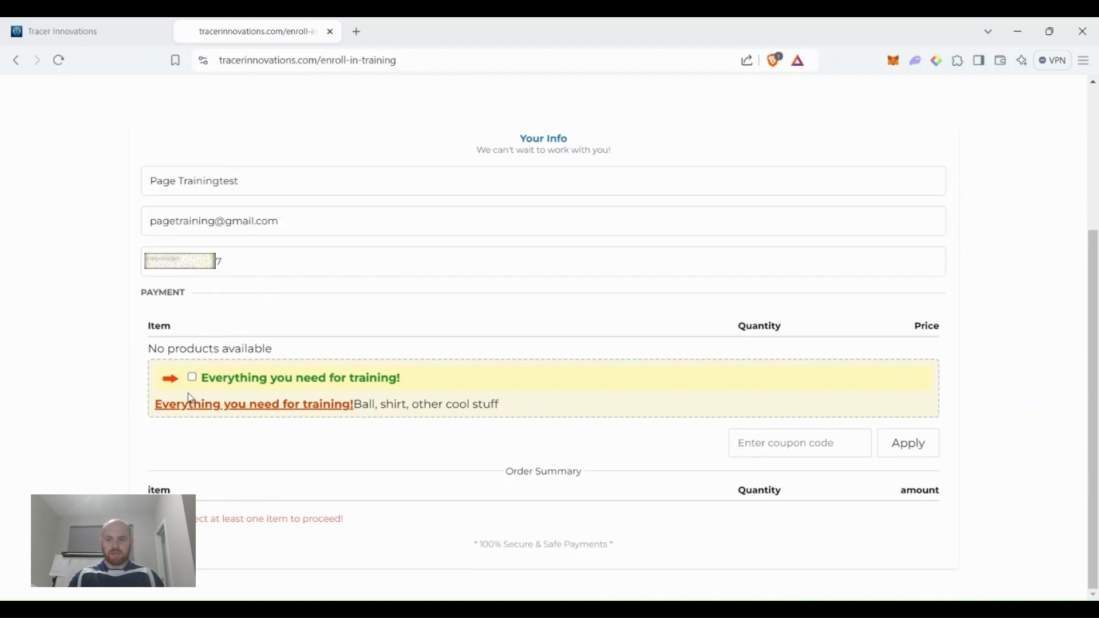
pyautogui.scroll(-3, 285, 426)
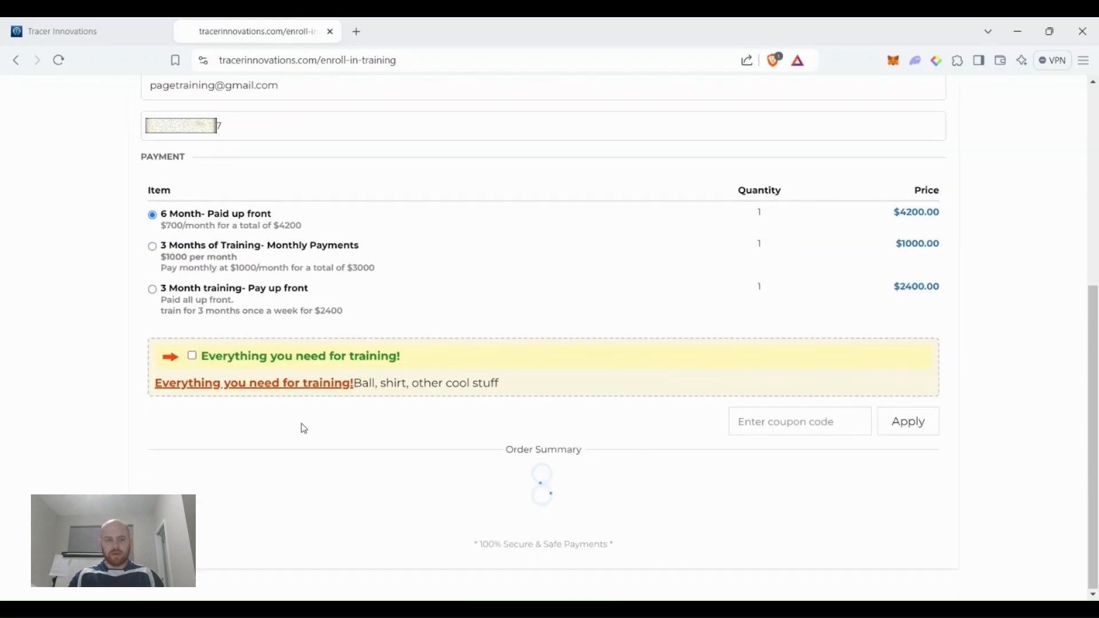
pyautogui.scroll(-2, 355, 374)
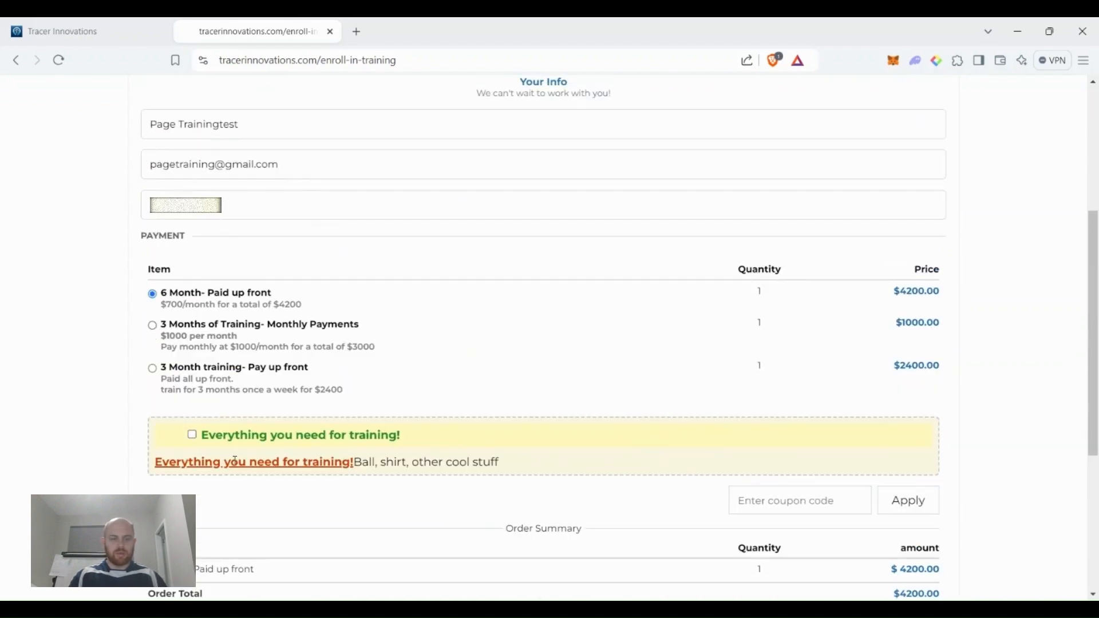
pyautogui.click(193, 436)
pyautogui.scroll(-1, 718, 478)
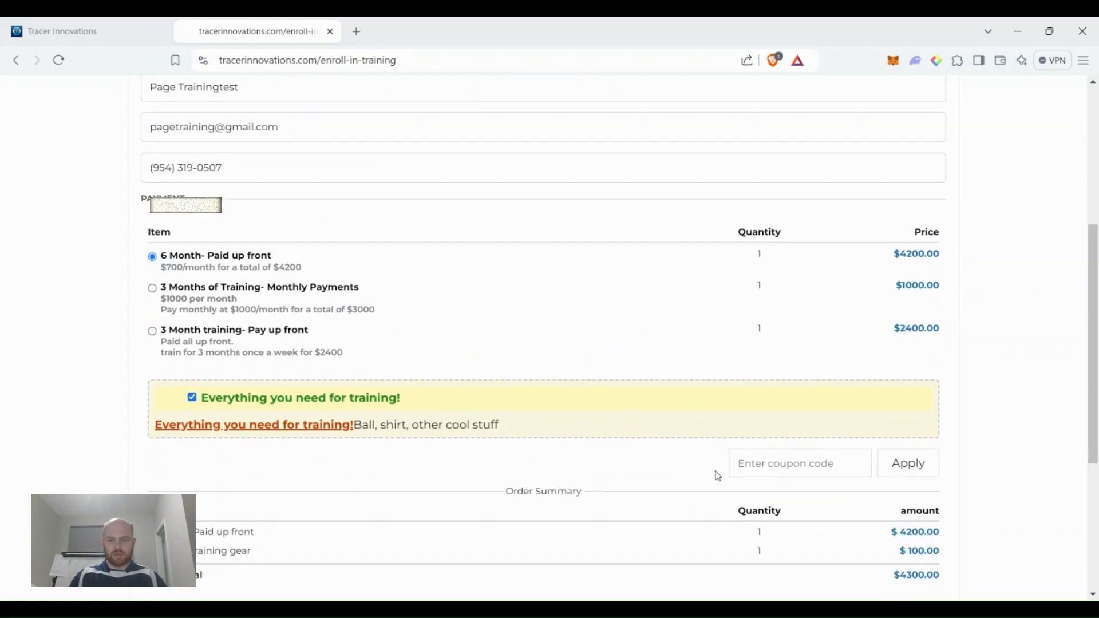
pyautogui.scroll(-4, 718, 477)
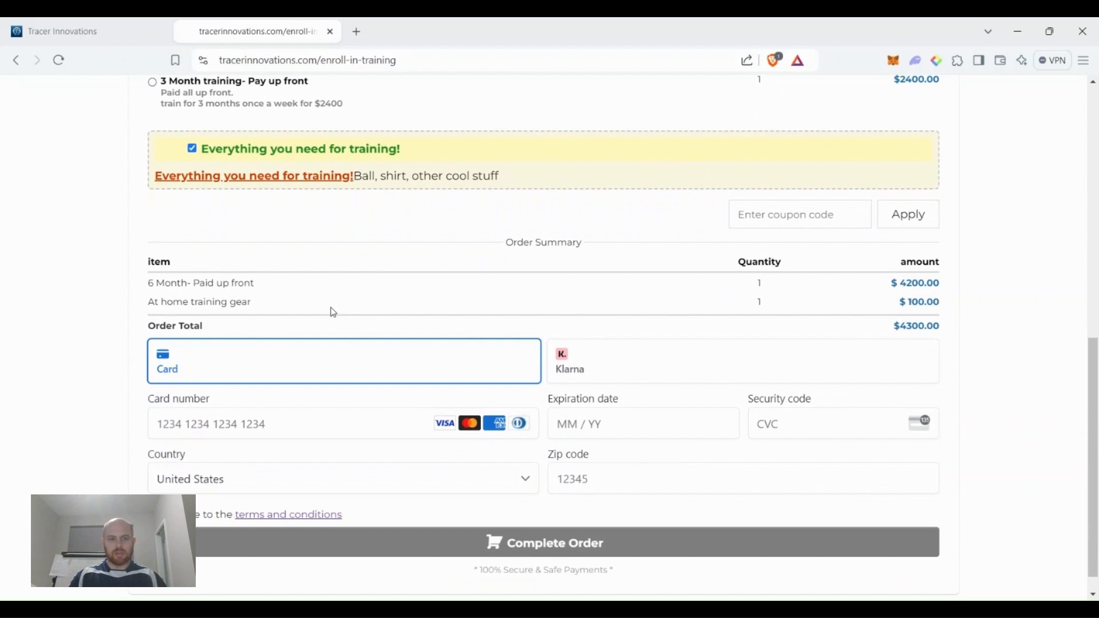
pyautogui.scroll(1, 344, 270)
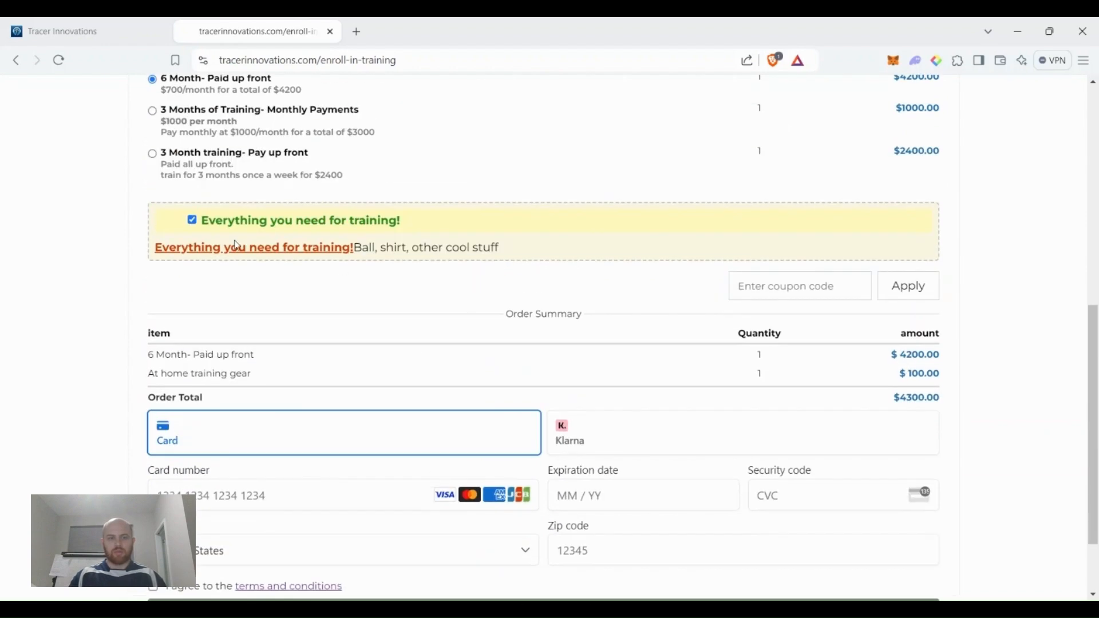
pyautogui.click(122, 28)
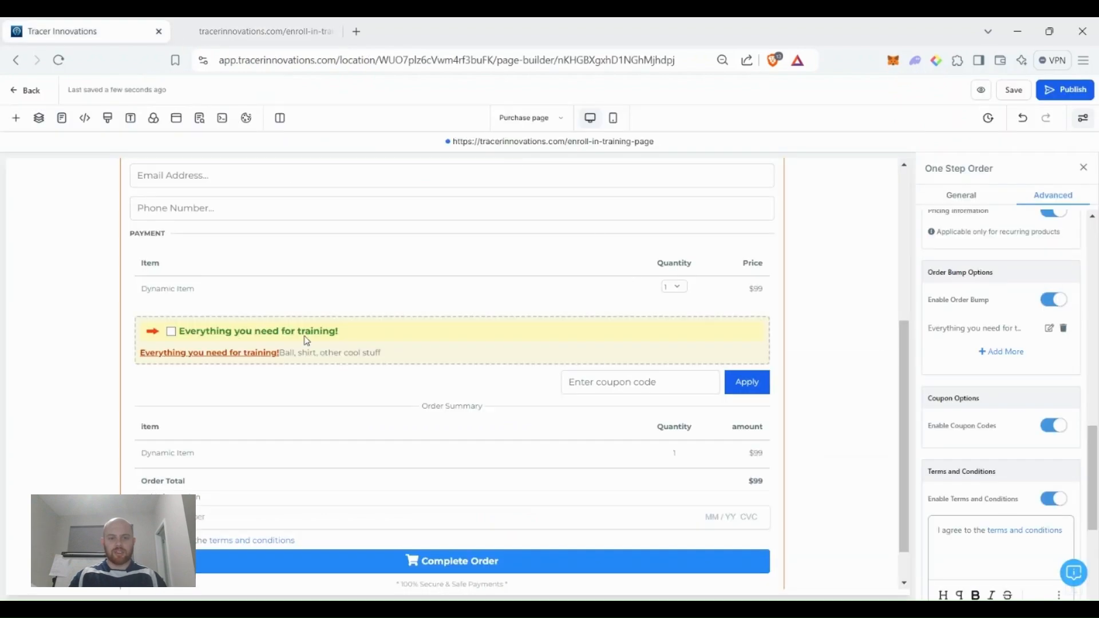
# Append '!- $100' to the order bump headline and apply the update.
pyautogui.click(1049, 328)
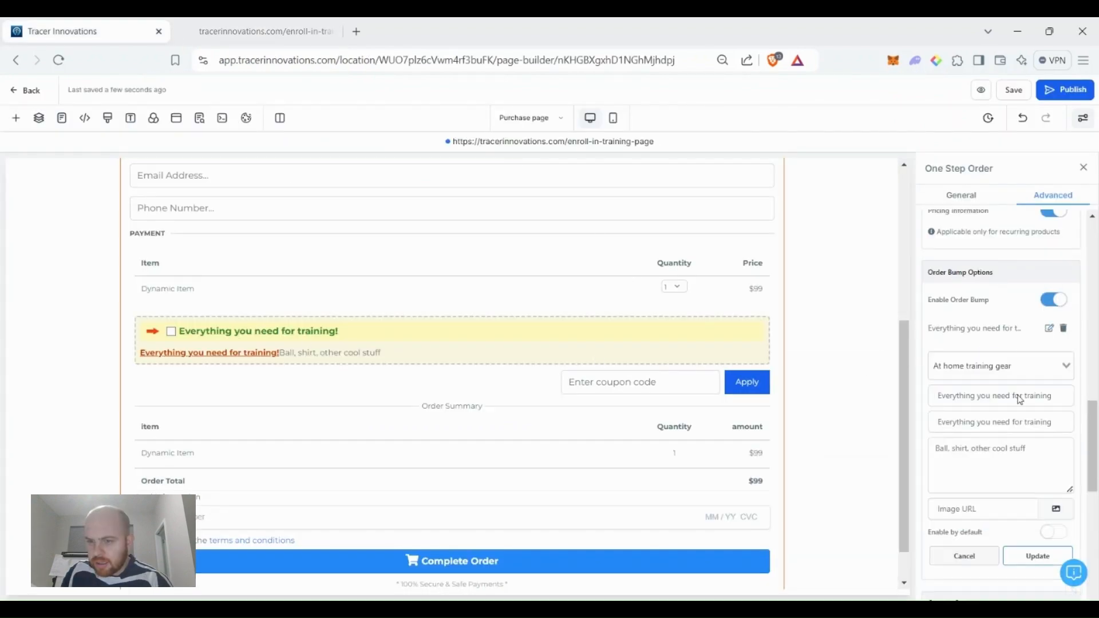
pyautogui.click(1056, 396)
pyautogui.write('!- $100')
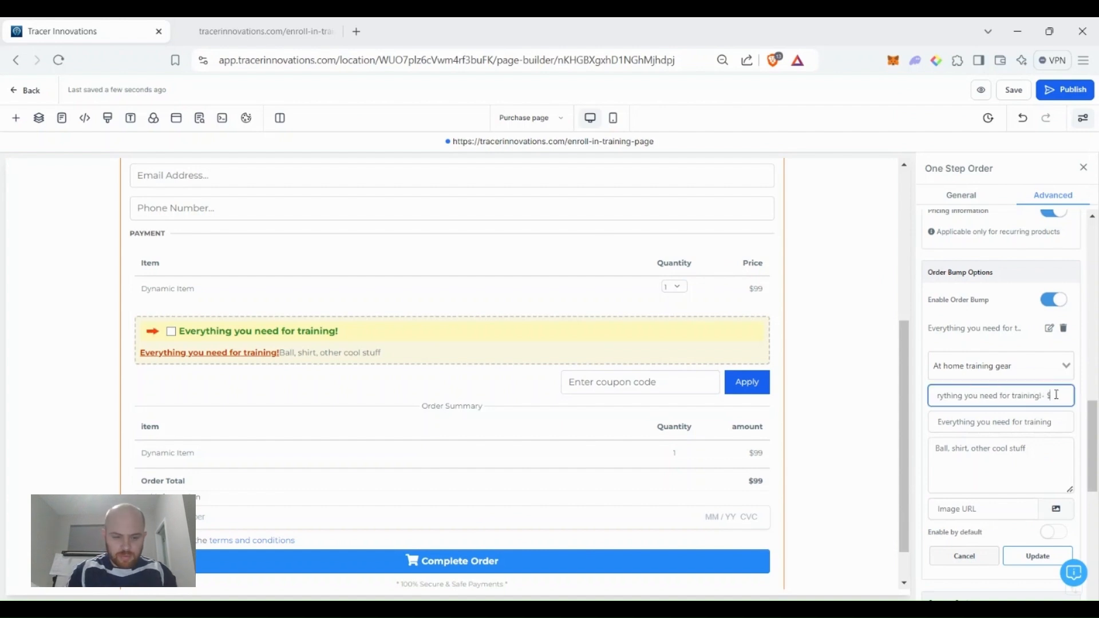
pyautogui.click(1011, 557)
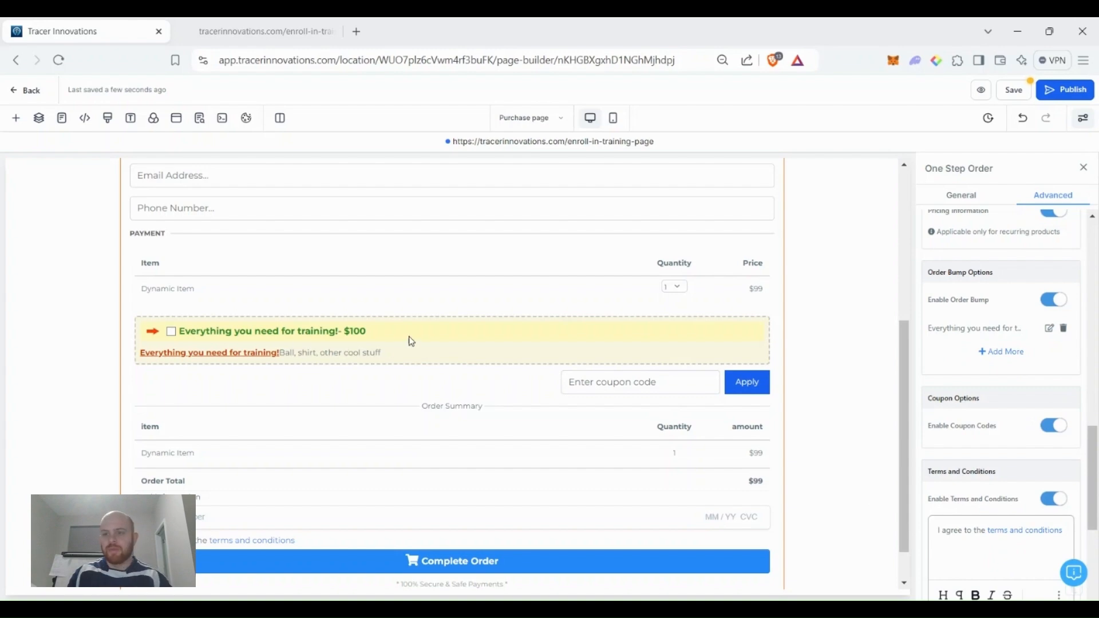
pyautogui.scroll(5, 406, 358)
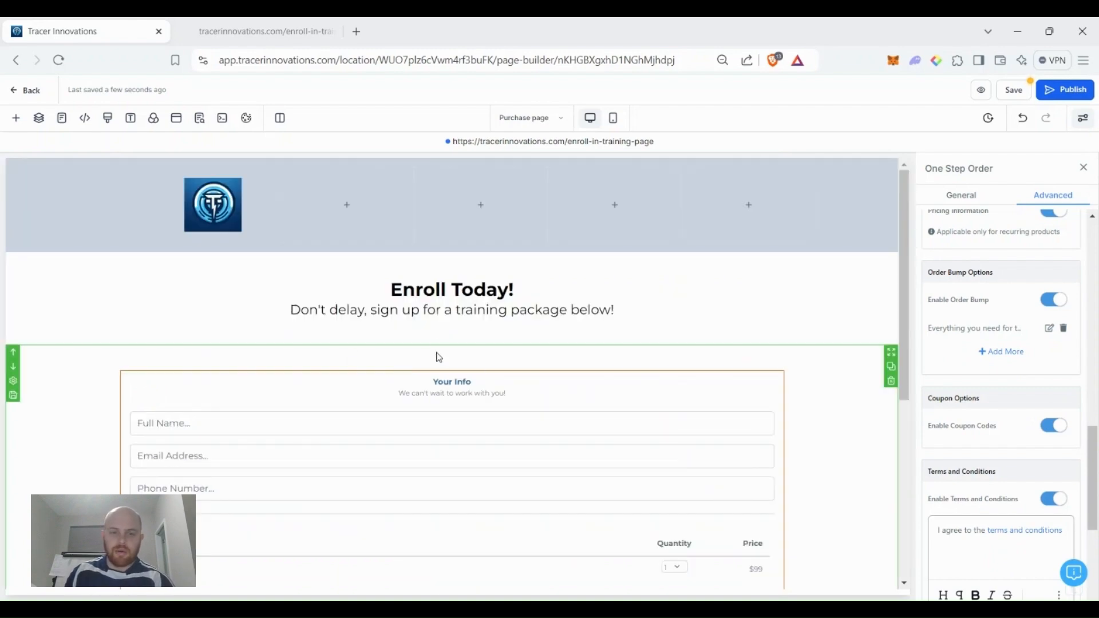
pyautogui.scroll(-5, 429, 338)
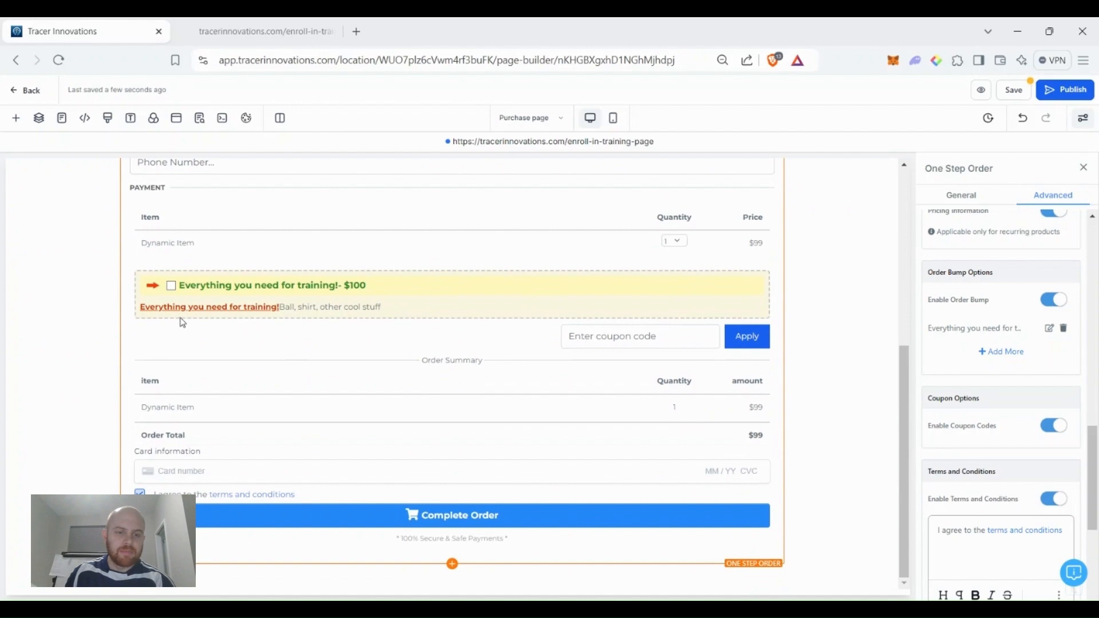
pyautogui.scroll(5, 193, 258)
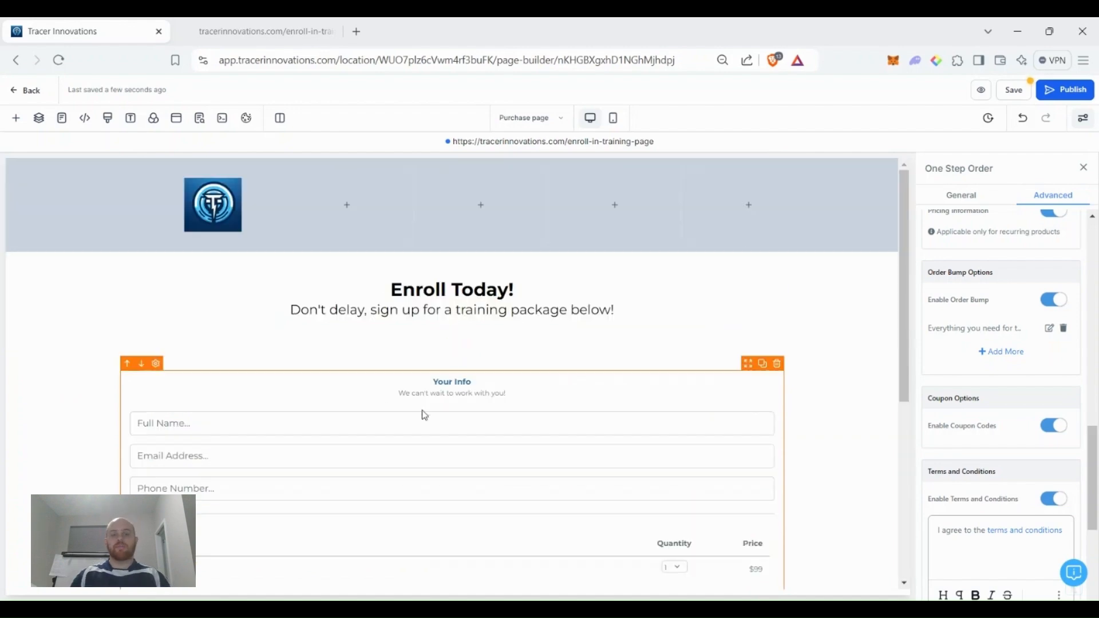